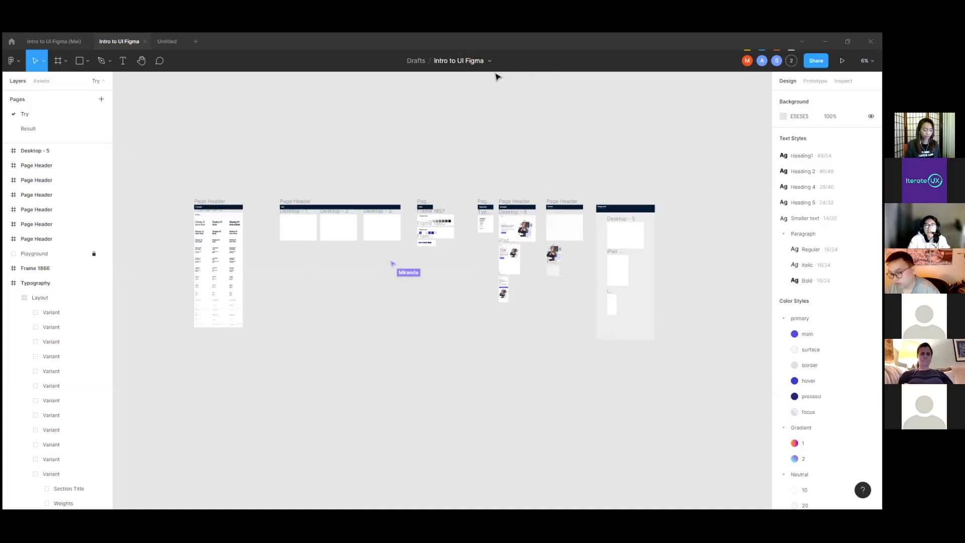
Step: Open the file's options to look at Duplicate and the other file actions, and close them without choosing any
scroll(496, 76, up, 1)
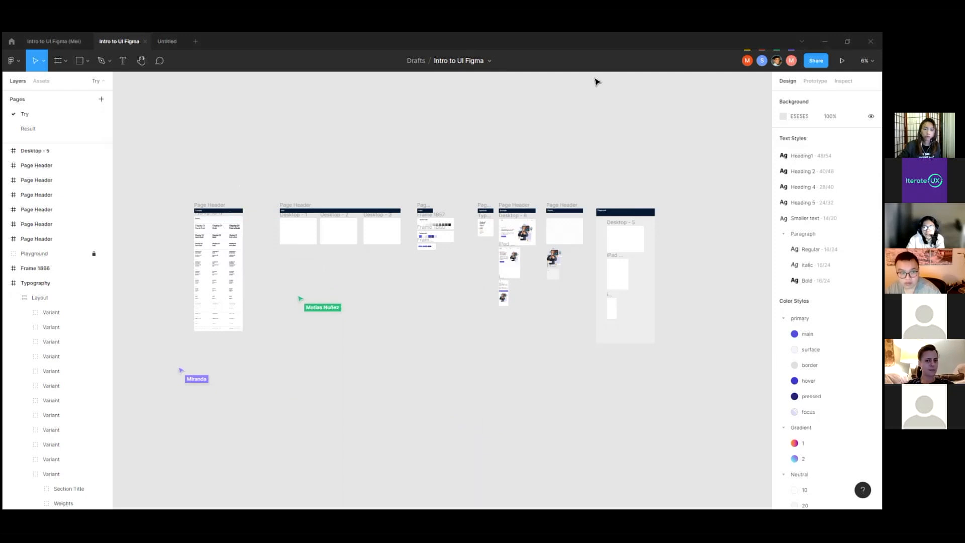
click(489, 61)
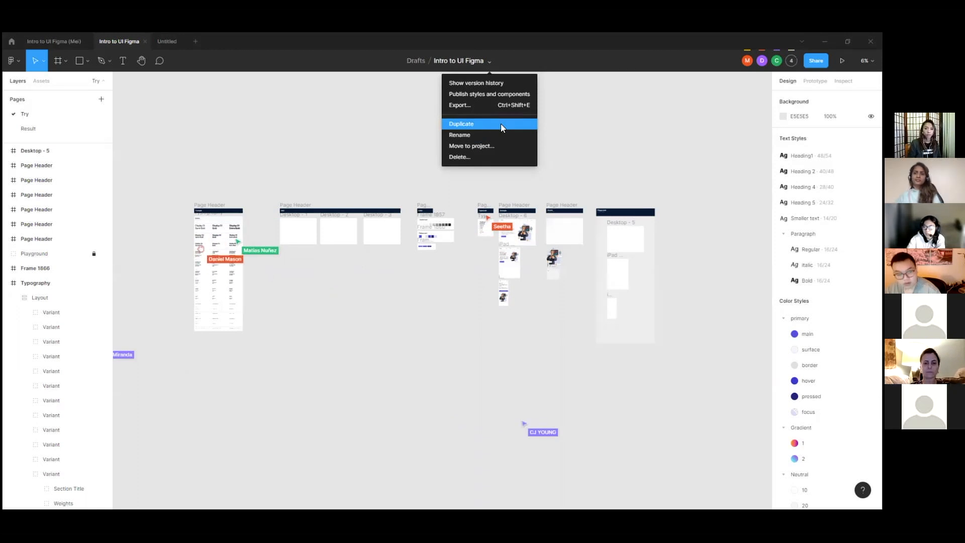
click(487, 61)
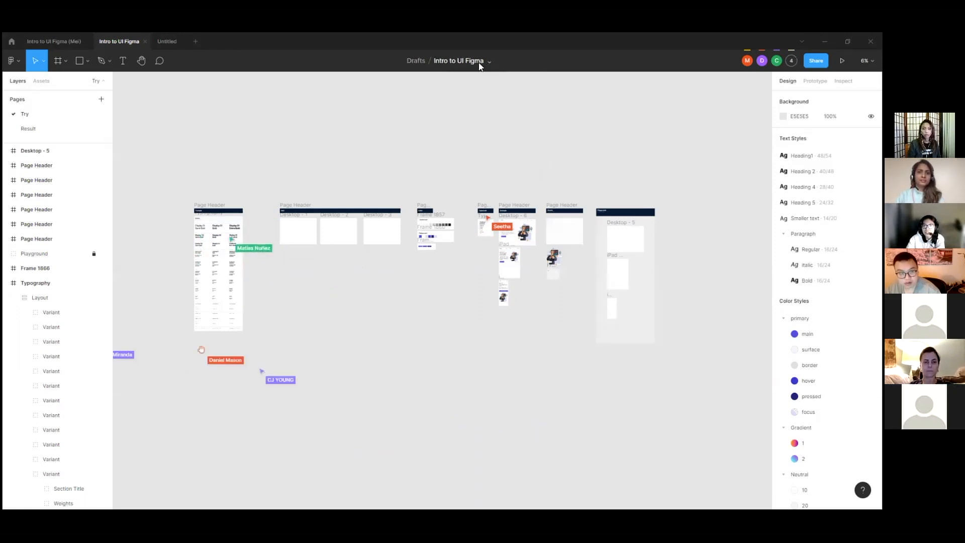
click(486, 61)
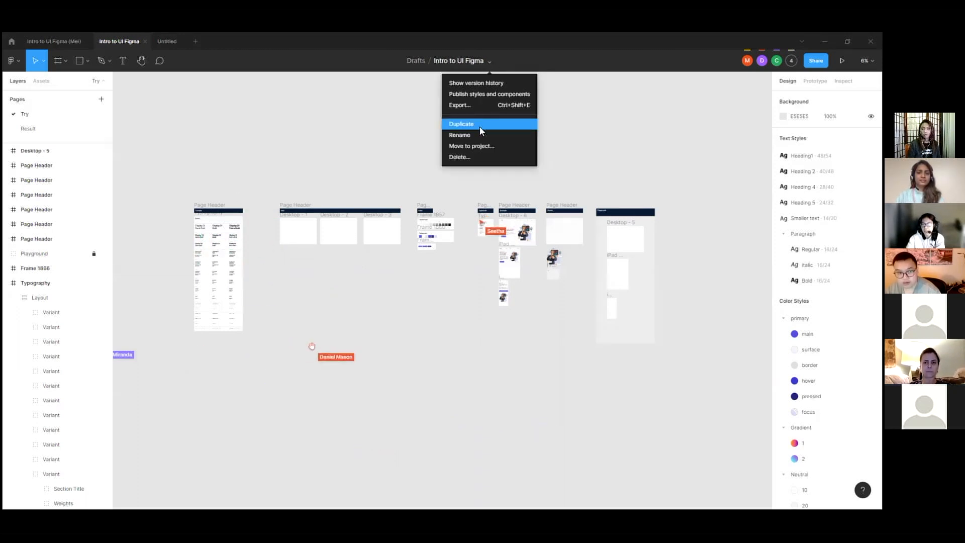
click(482, 61)
click(482, 60)
click(575, 93)
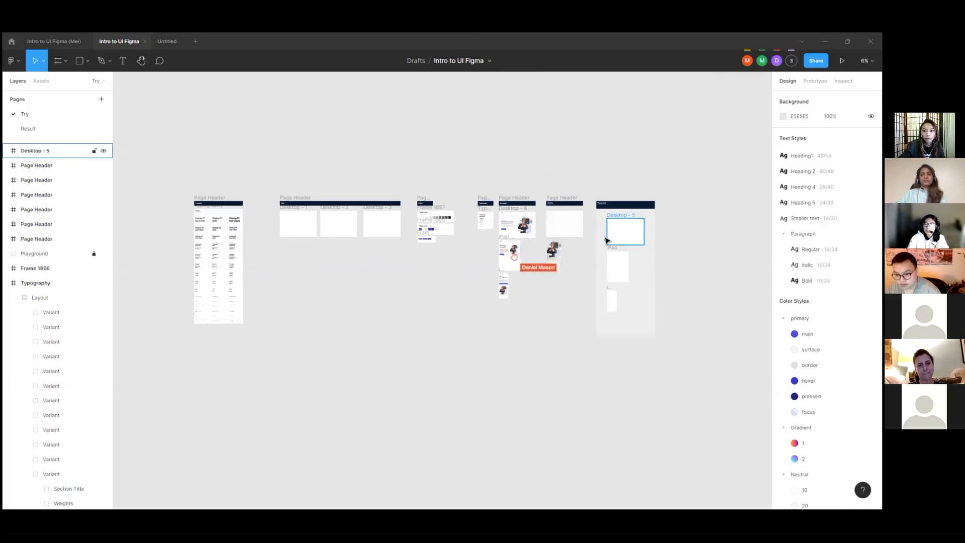
Step: Look over the page's sections, selecting the Desktop - 1, Desktop - 2 and Desktop - 3 frames in turn before clearing the selection
scroll(638, 171, down, 1)
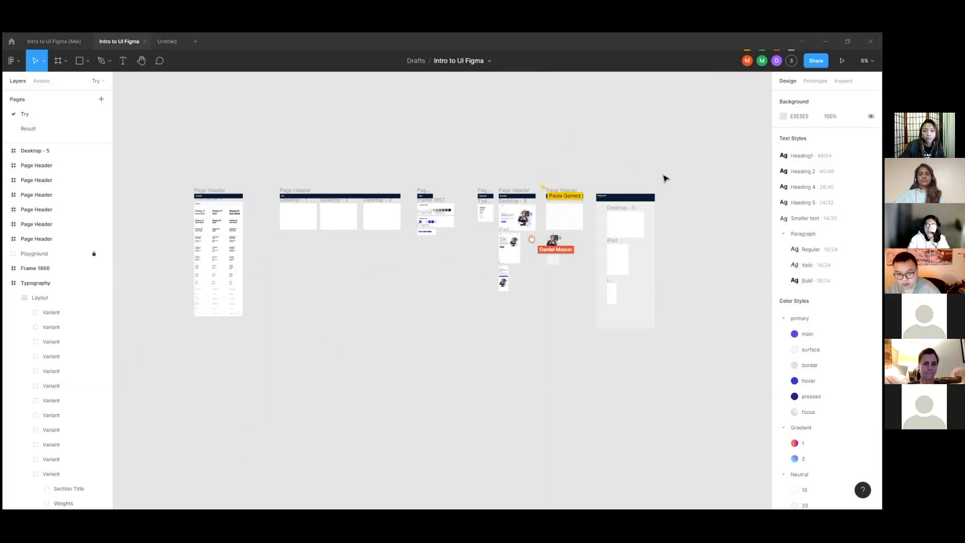
scroll(662, 177, down, 1)
scroll(324, 249, up, 1)
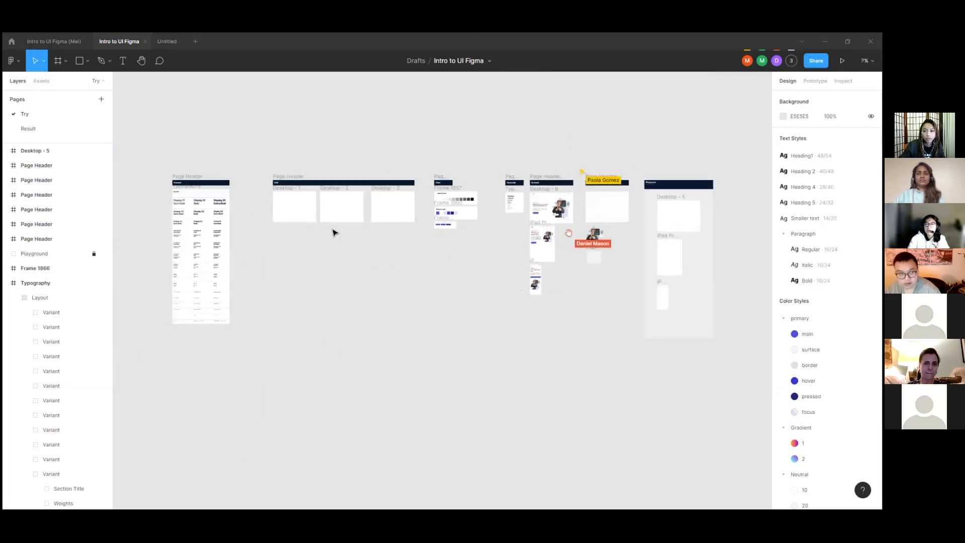
scroll(341, 213, up, 1)
scroll(341, 215, up, 1)
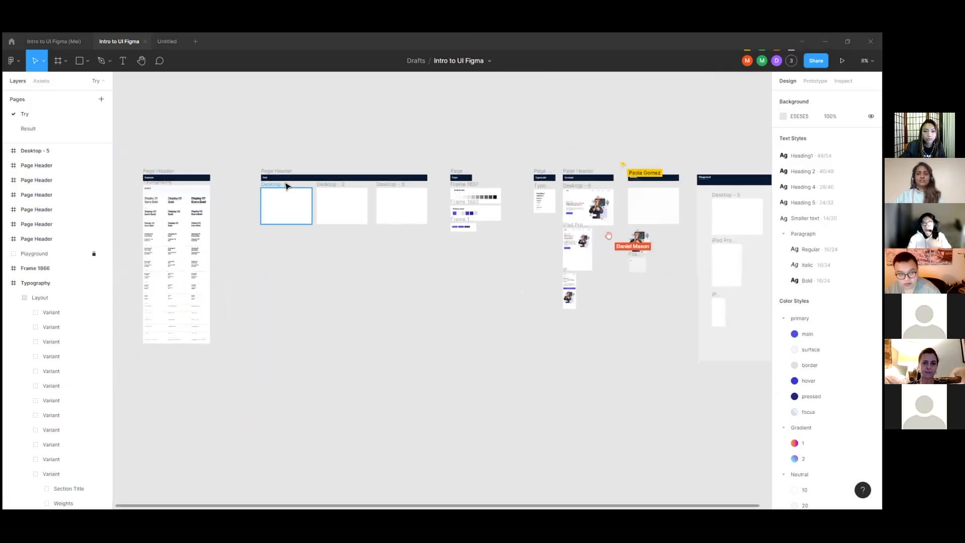
click(286, 186)
click(327, 189)
click(384, 192)
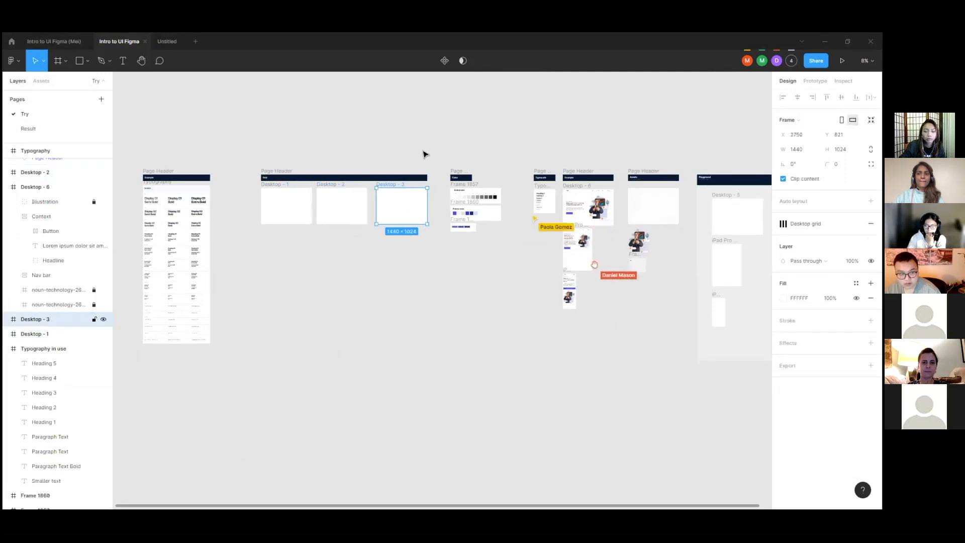
click(425, 152)
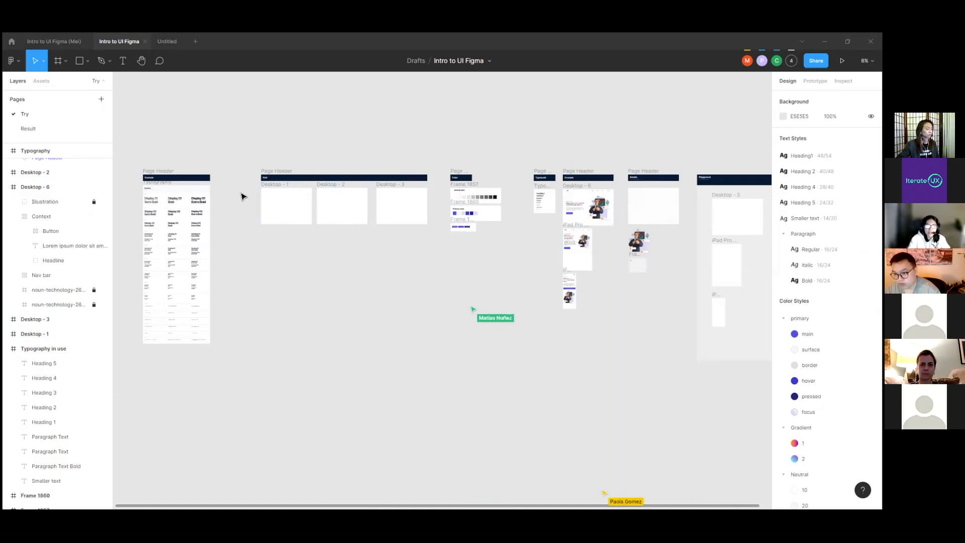
scroll(135, 195, up, 2)
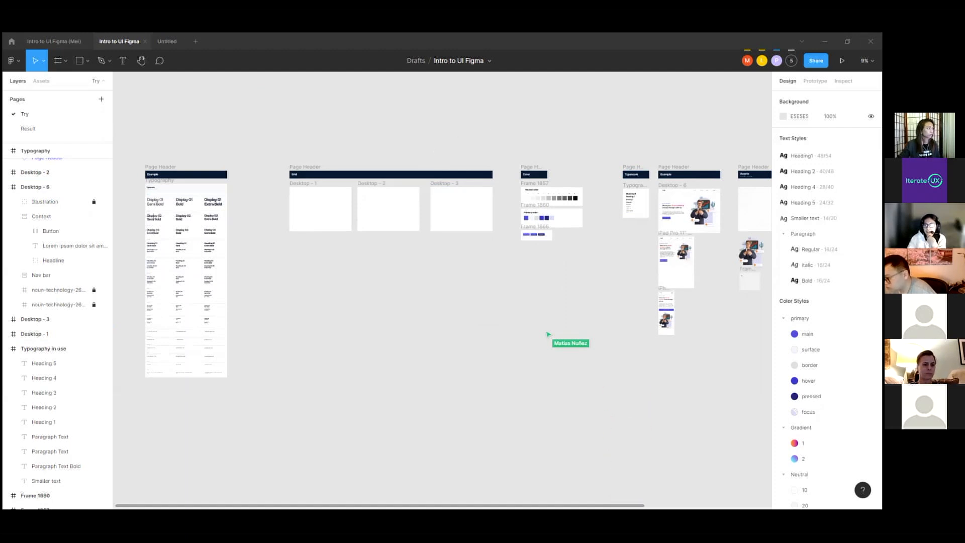
Step: Check the list of people currently in the file and open the file's sharing settings
click(791, 60)
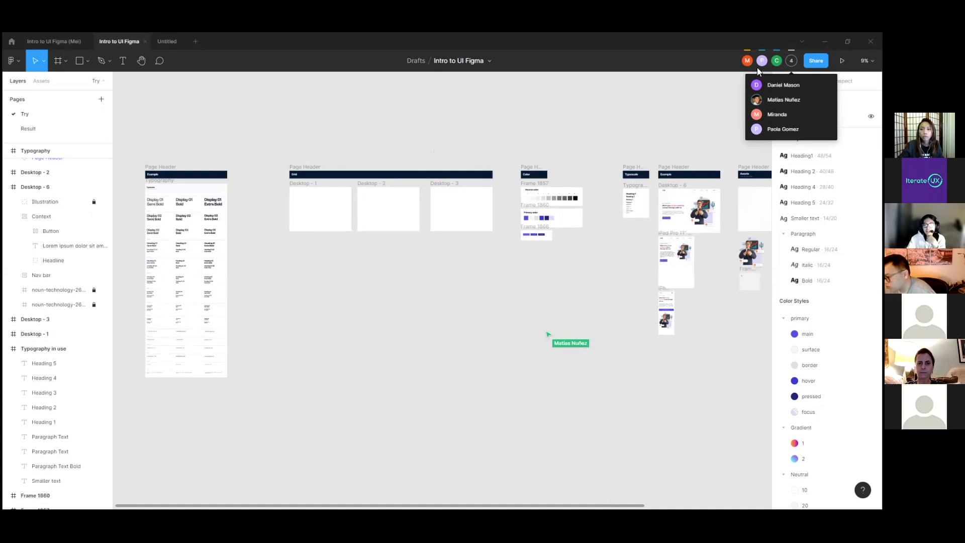
click(816, 61)
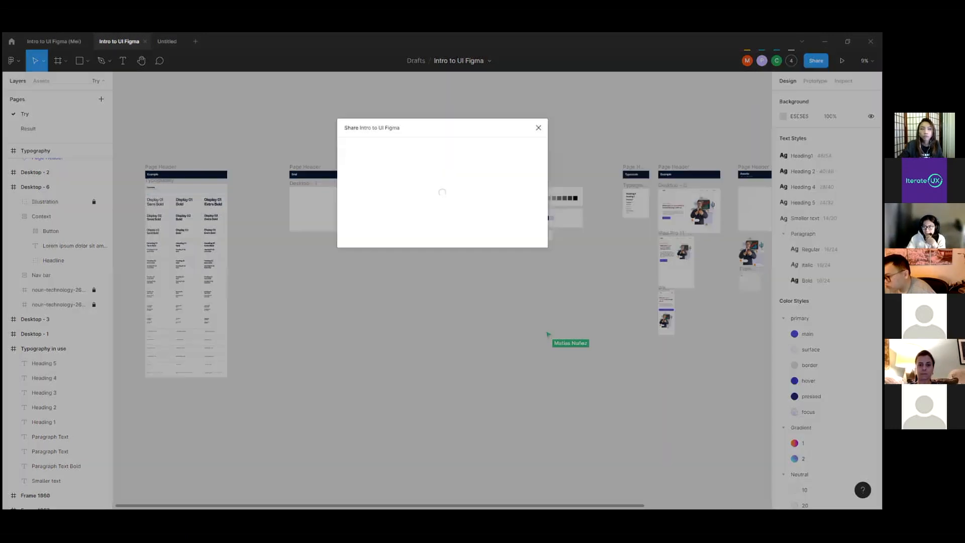
mouse_move(535, 193)
mouse_down()
mouse_move(533, 293)
mouse_move(542, 196)
mouse_up()
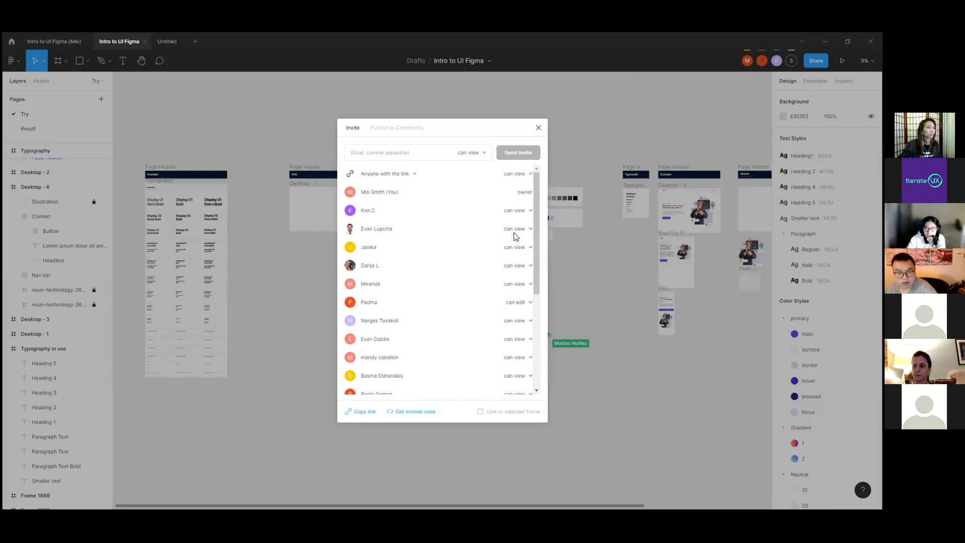
Step: Switch one invited collaborator's permission to can edit and back to can view, and leave the next collaborator's permission at can view
click(518, 231)
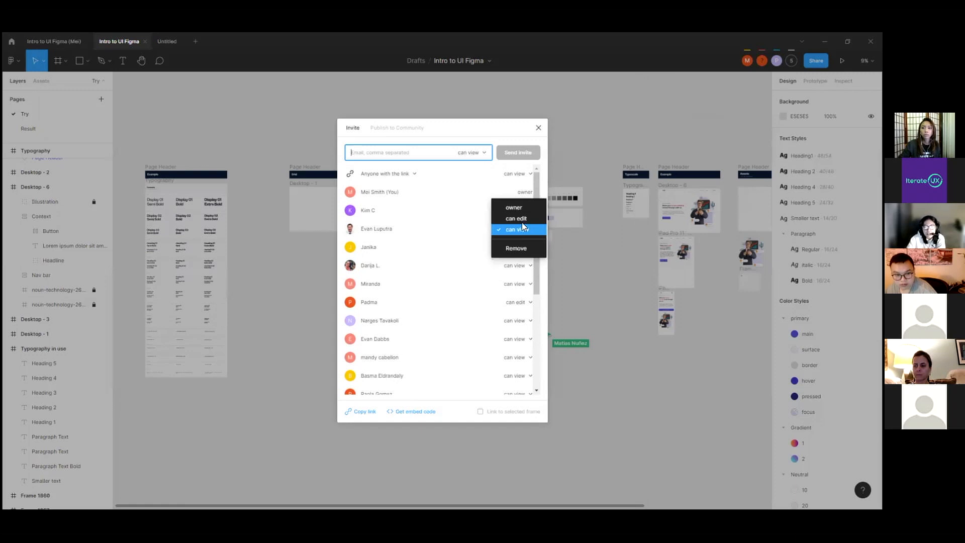
click(518, 219)
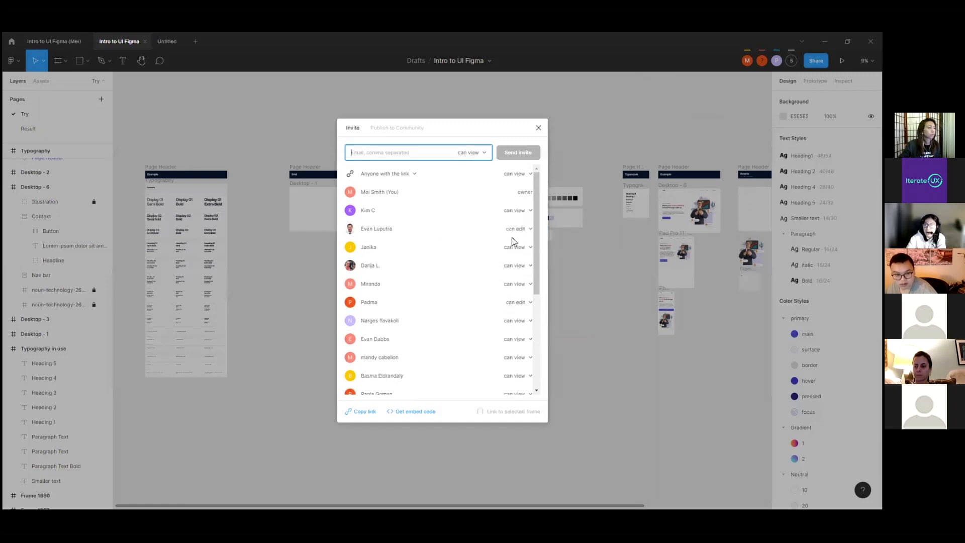
click(525, 230)
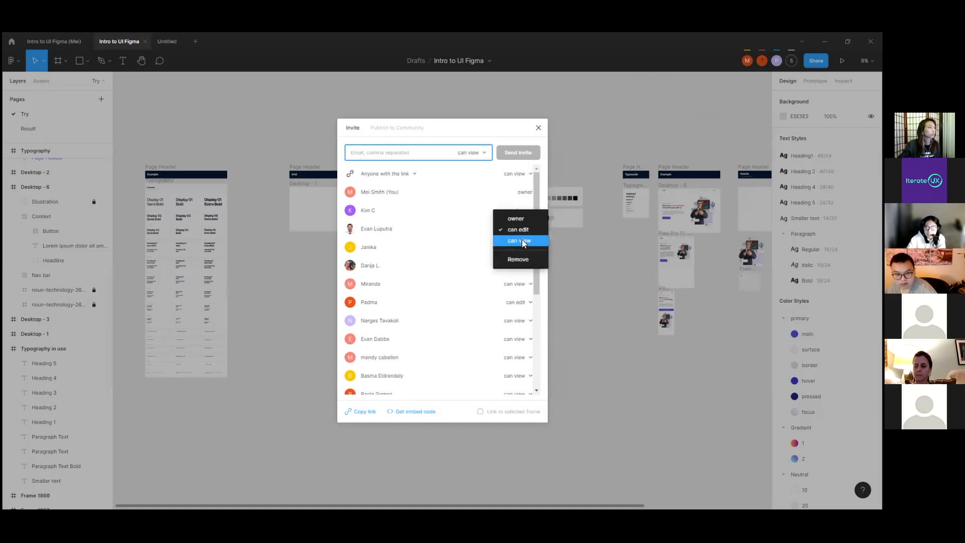
click(525, 238)
click(520, 247)
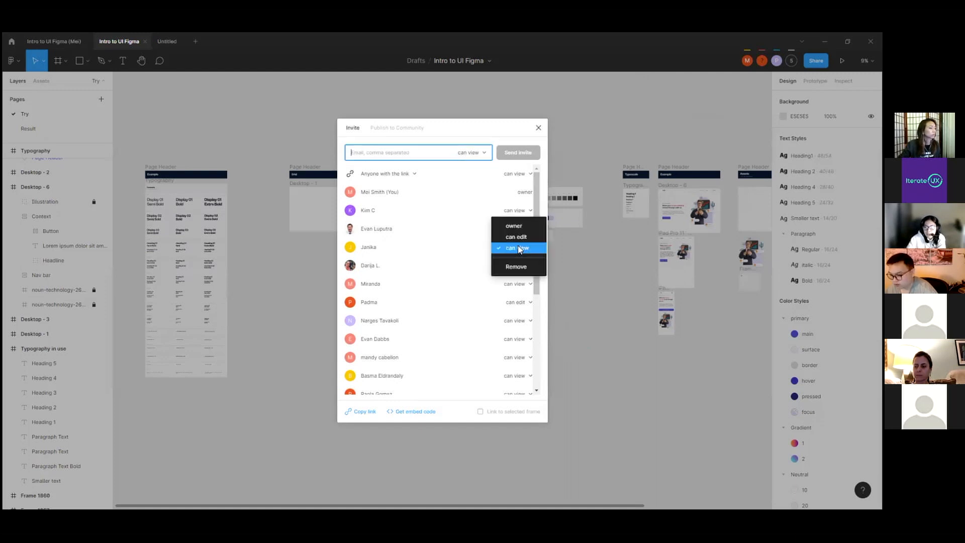
click(524, 250)
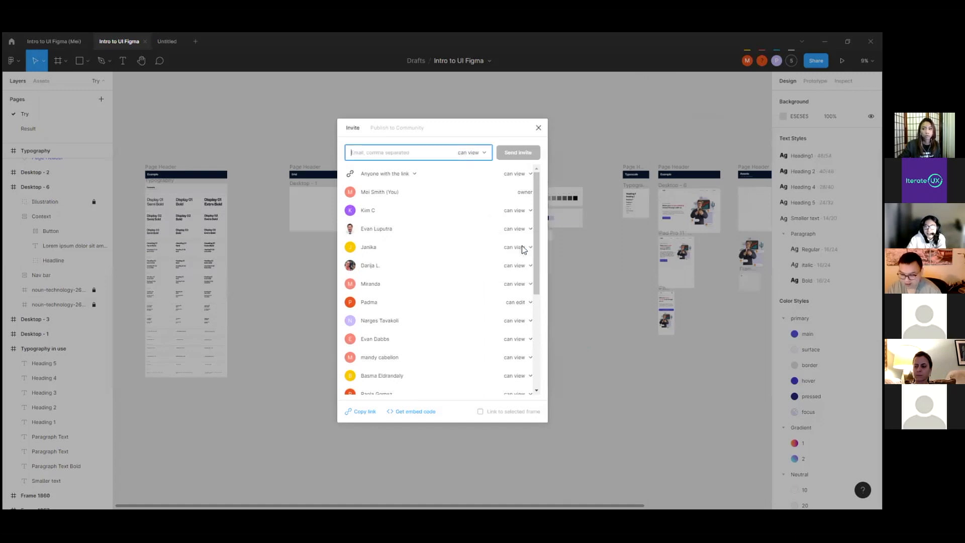
Step: Look through the remaining invited people and their permissions, and close the sharing settings
drag(536, 254, 537, 344)
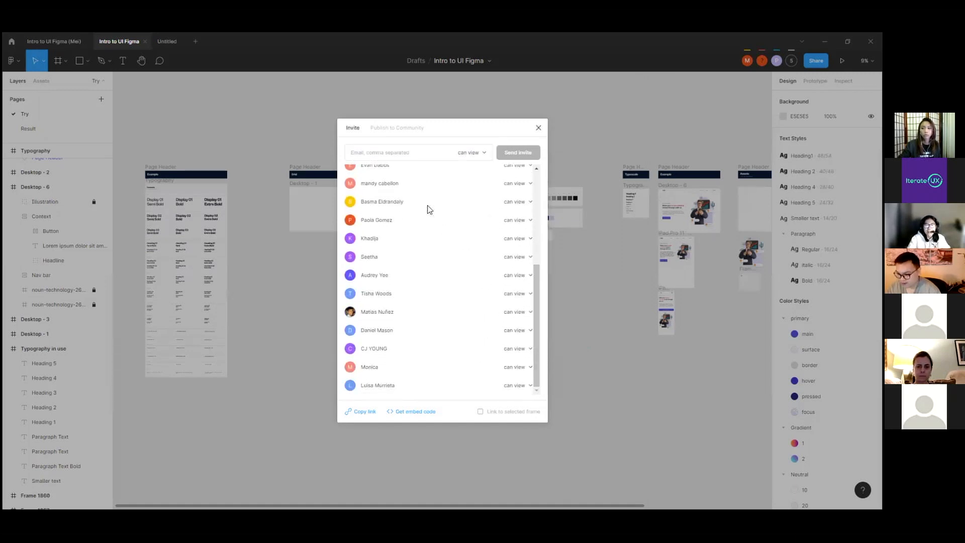
scroll(426, 209, up, 5)
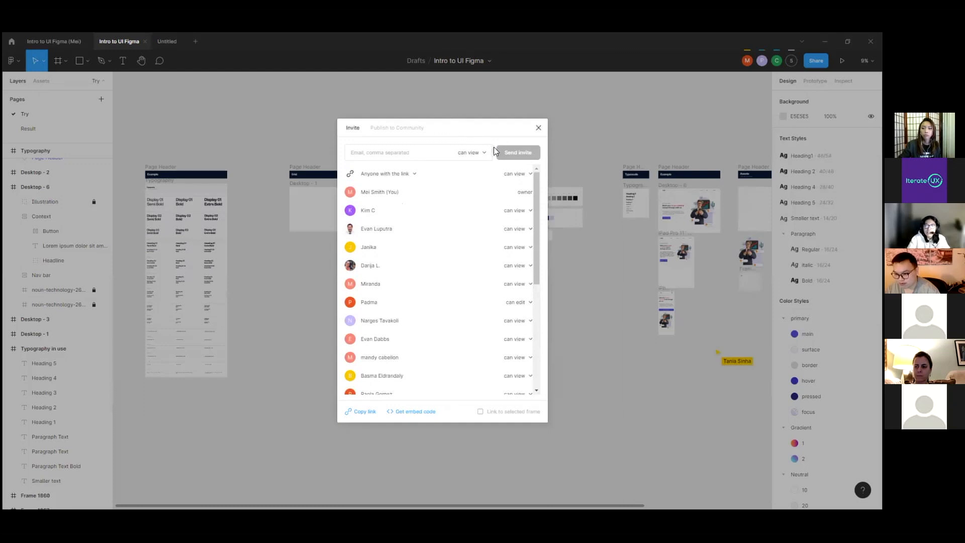
click(538, 129)
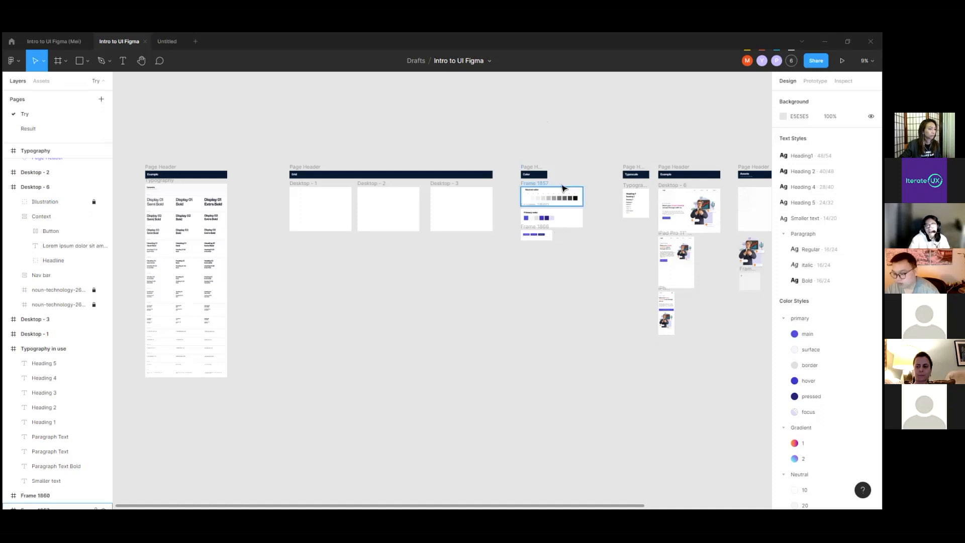
Step: Inspect the Typography example frame and its Display 01 weights group, and clear the selection
scroll(576, 151, down, 2)
scroll(233, 220, up, 5)
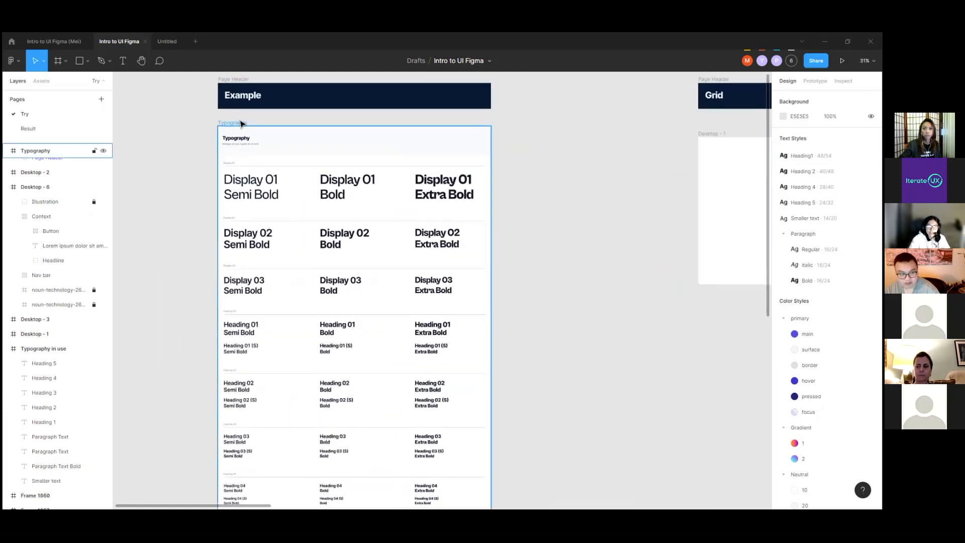
click(304, 148)
scroll(261, 158, down, 1)
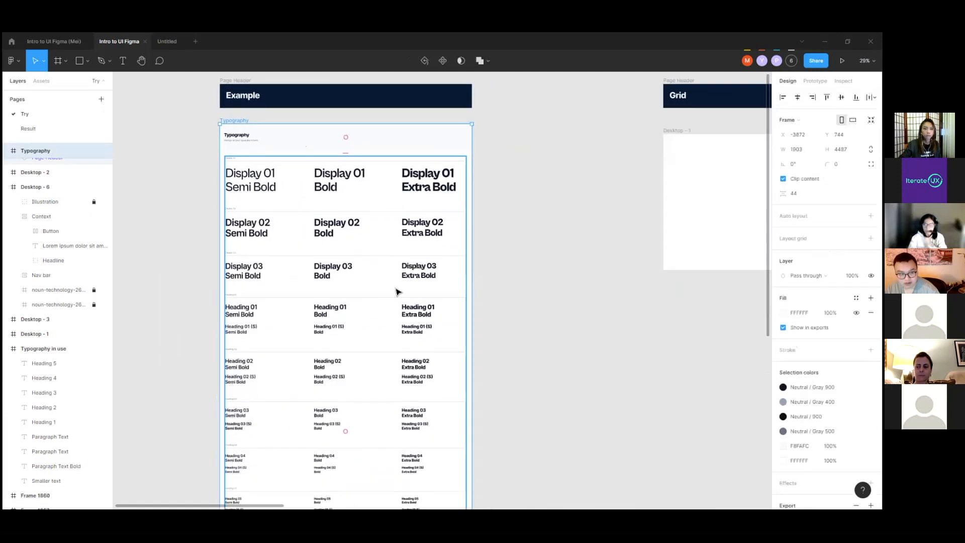
click(417, 189)
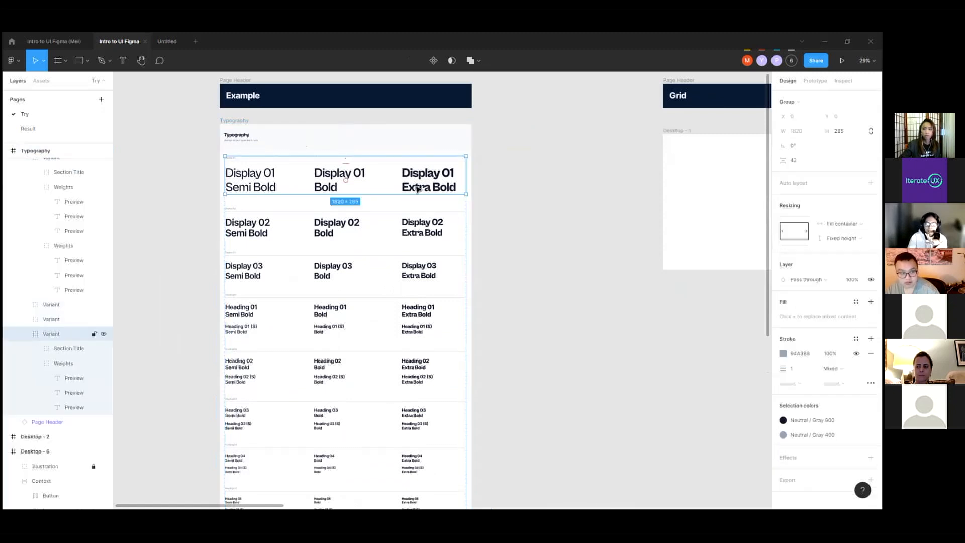
double_click(421, 189)
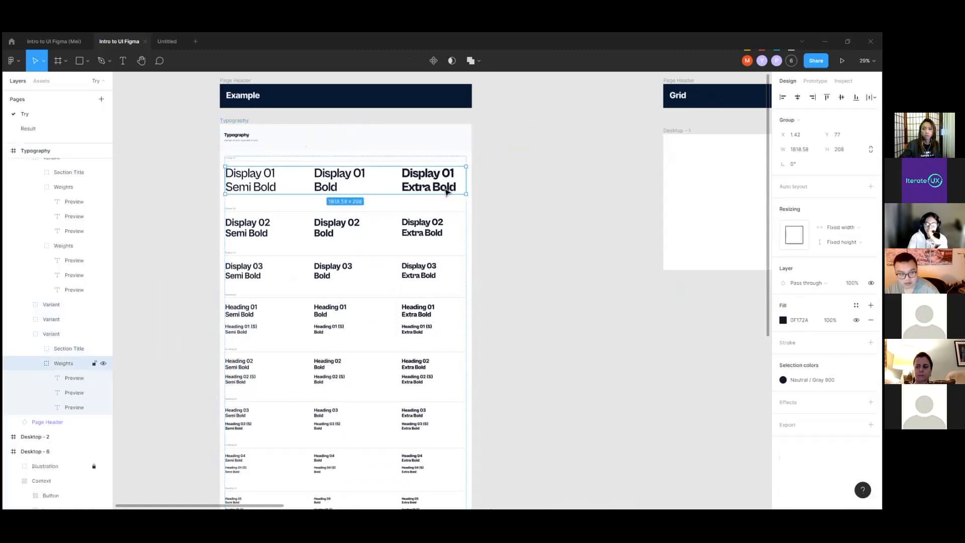
click(500, 197)
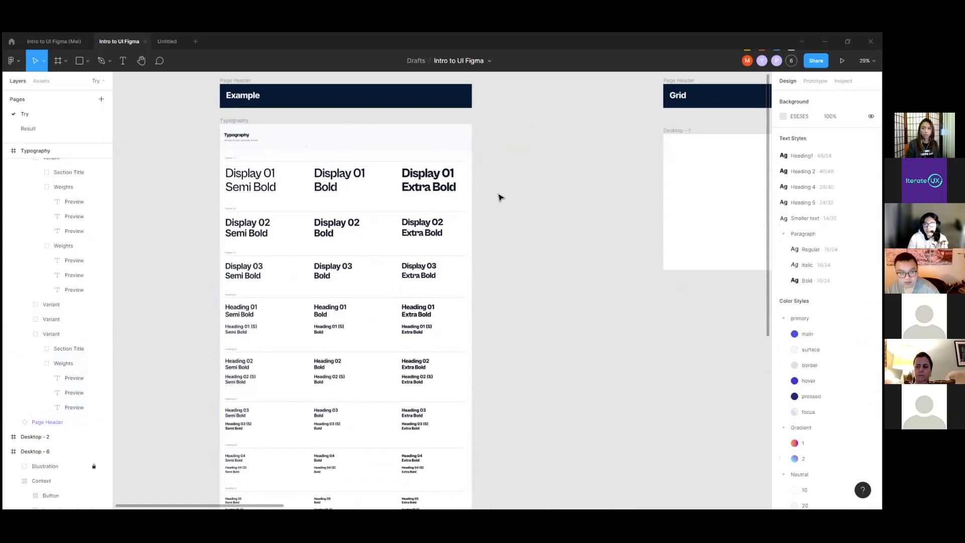
Step: Select the Typography frame and go down through its Display 01 group to the Display 01 Bold text's properties
click(232, 121)
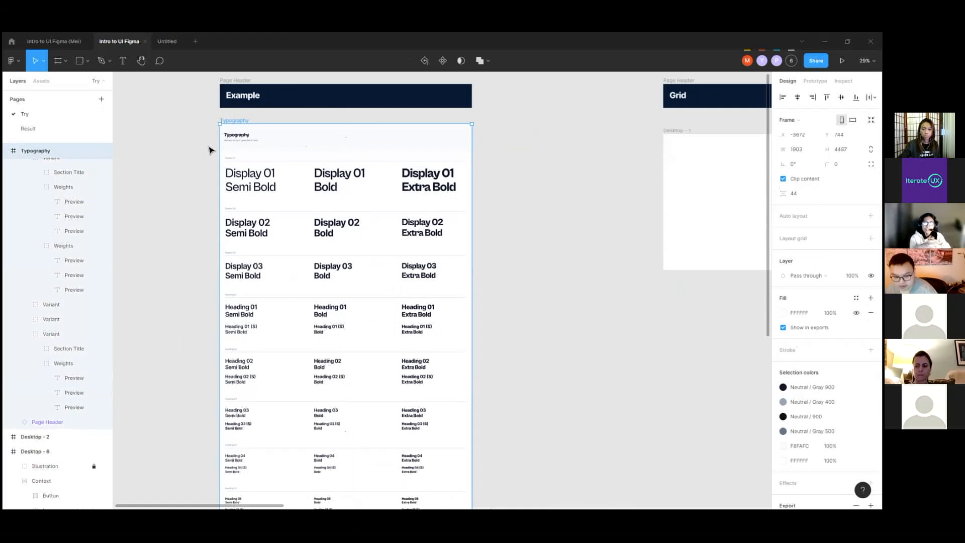
click(249, 184)
click(249, 184)
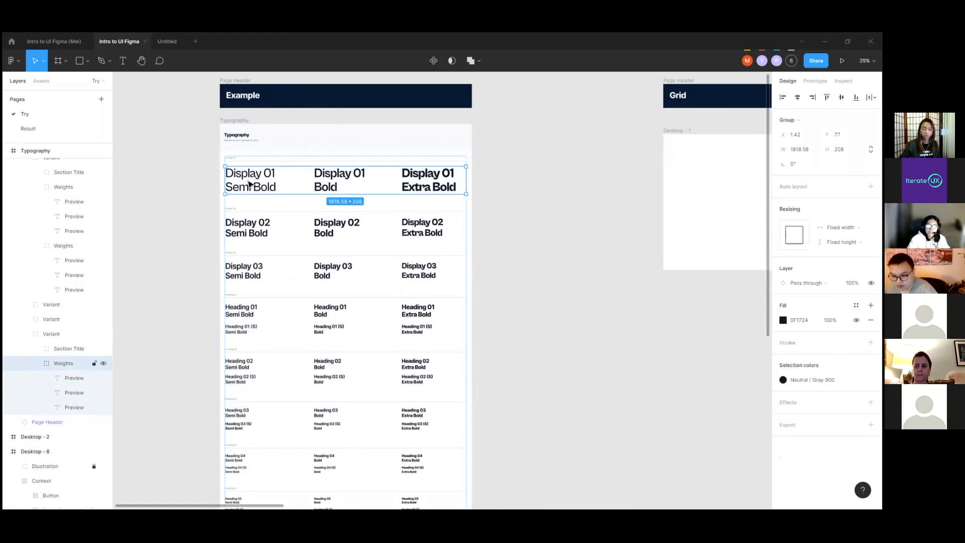
click(250, 184)
click(321, 182)
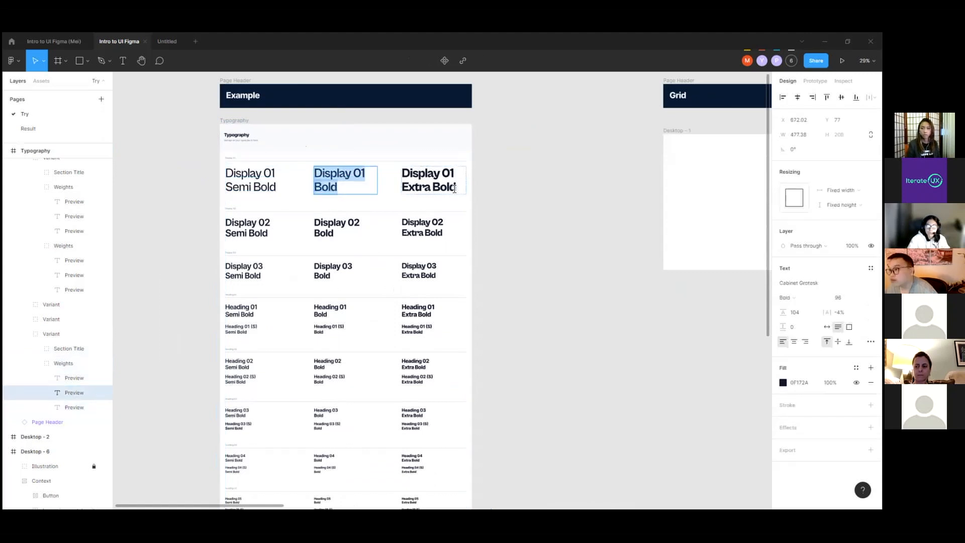
Step: Examine the Display and Heading samples in the Typography frame, comparing their sizes and their Semi Bold, Bold and Extra Bold weights
scroll(452, 201, down, 2)
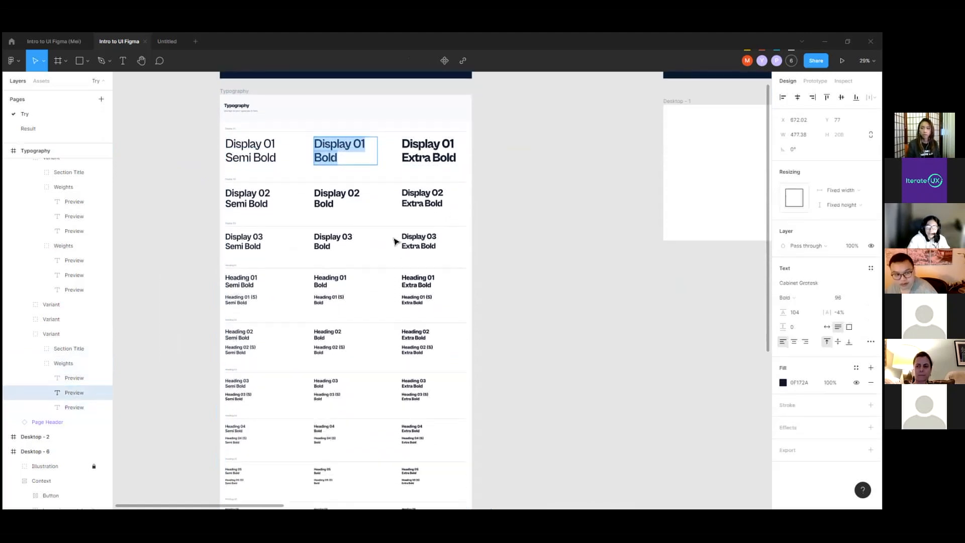
scroll(243, 302, up, 3)
scroll(262, 274, down, 3)
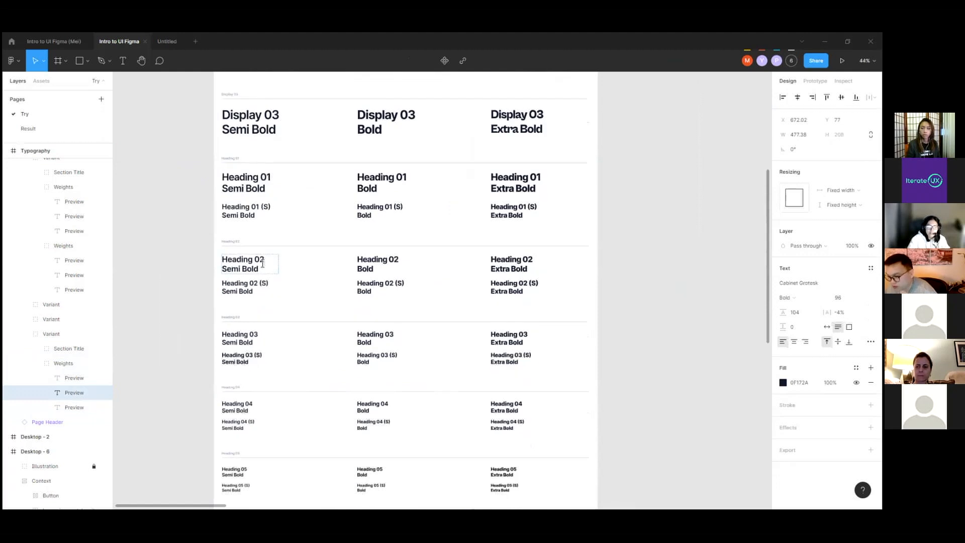
scroll(241, 291, down, 1)
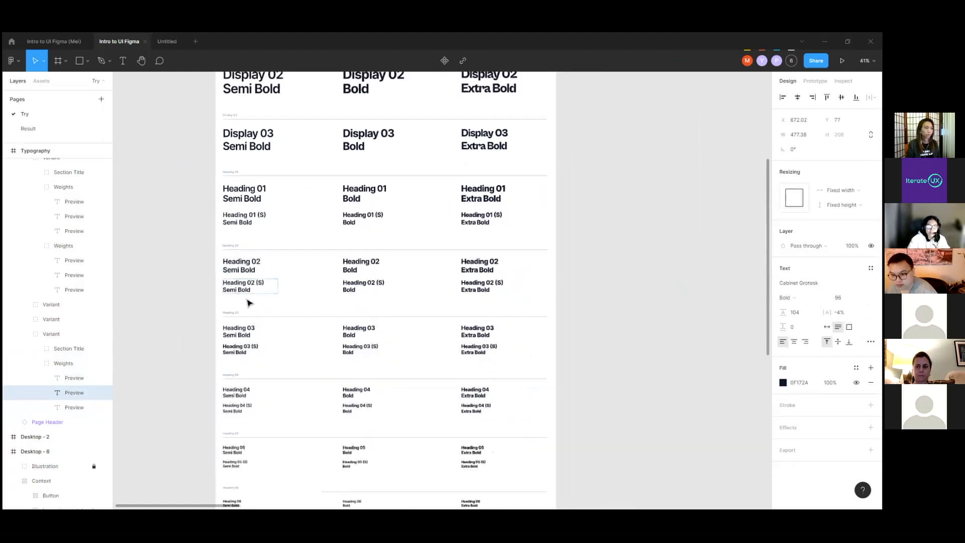
scroll(249, 303, down, 1)
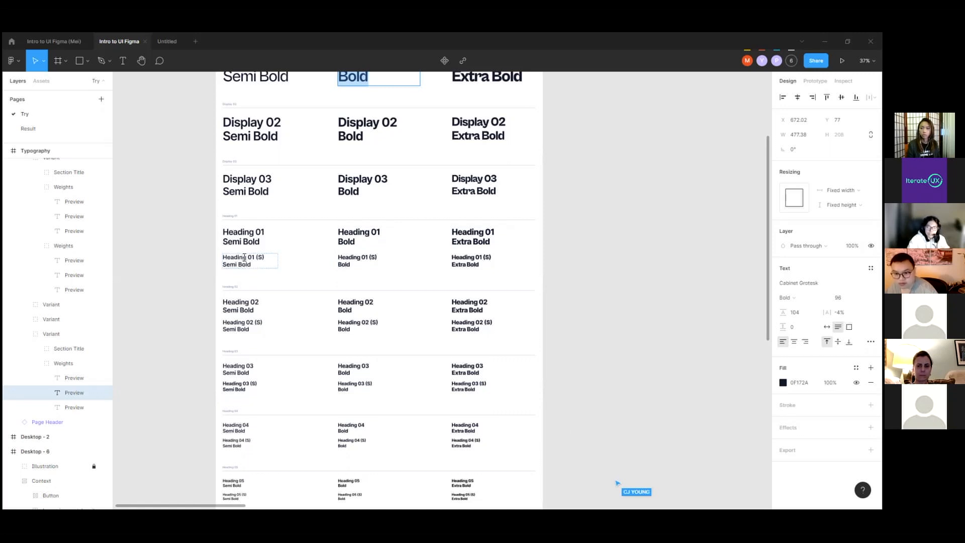
scroll(253, 259, up, 1)
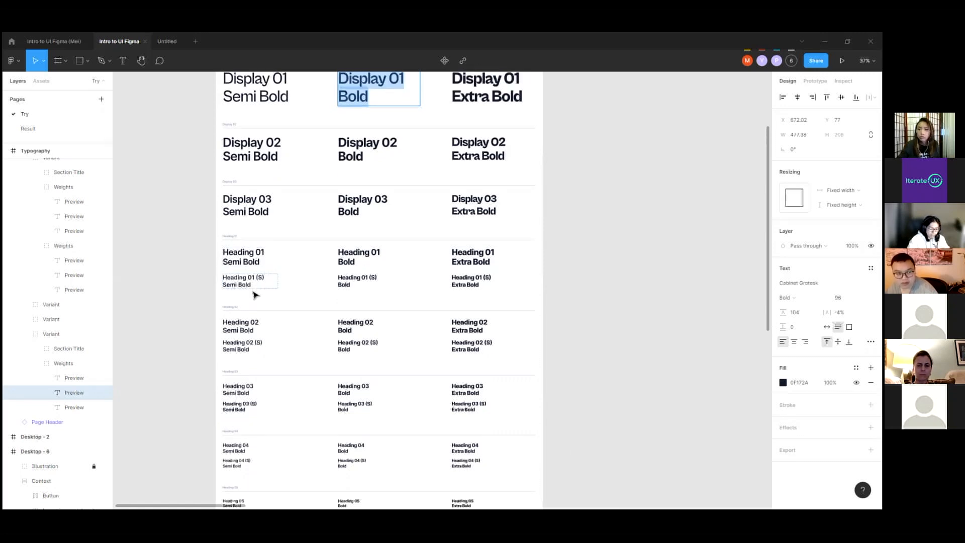
Step: Leave the Display 01 Bold text and go down to the Heading 01 (S) Semi Bold text's properties
scroll(255, 295, down, 1)
scroll(254, 297, down, 1)
key(Escape)
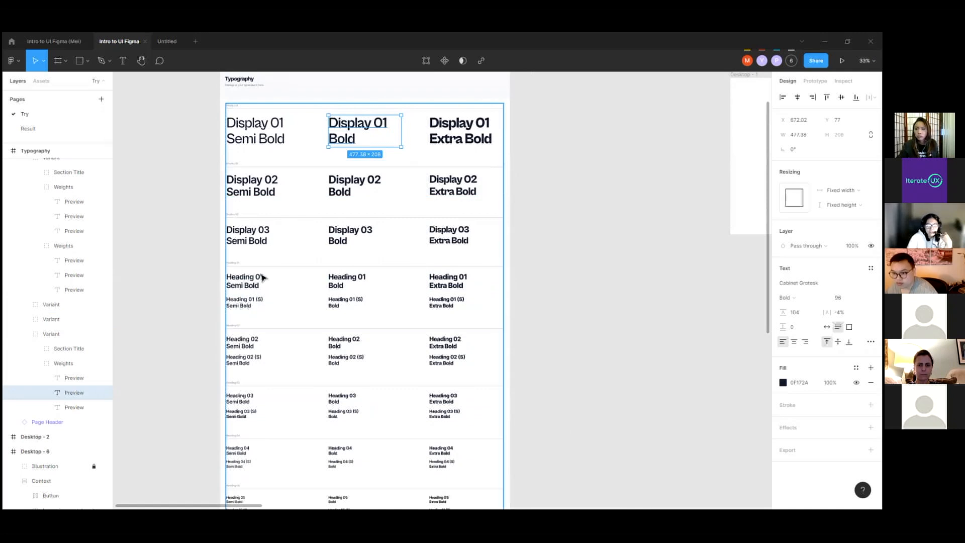
scroll(255, 301, up, 3)
scroll(227, 294, up, 4)
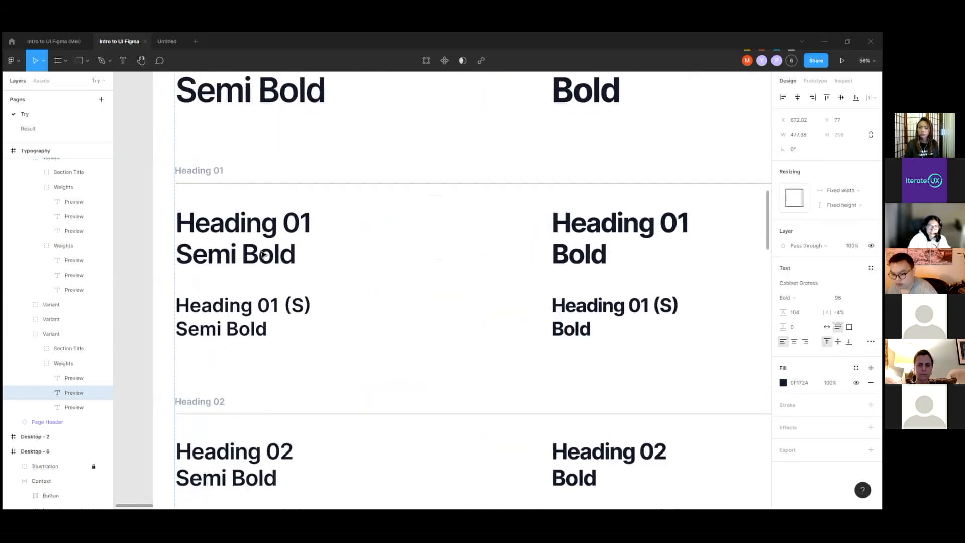
click(267, 257)
click(267, 257)
click(274, 319)
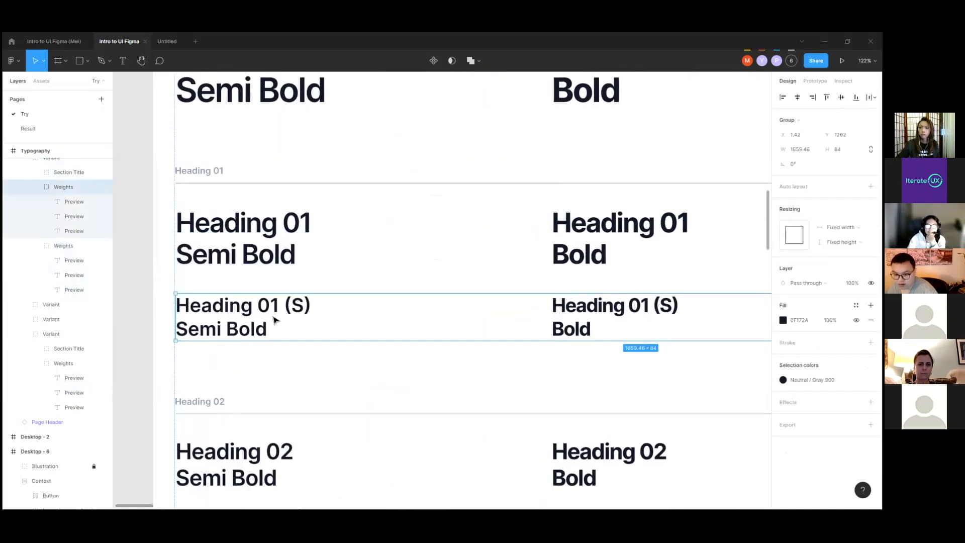
click(274, 319)
double_click(289, 317)
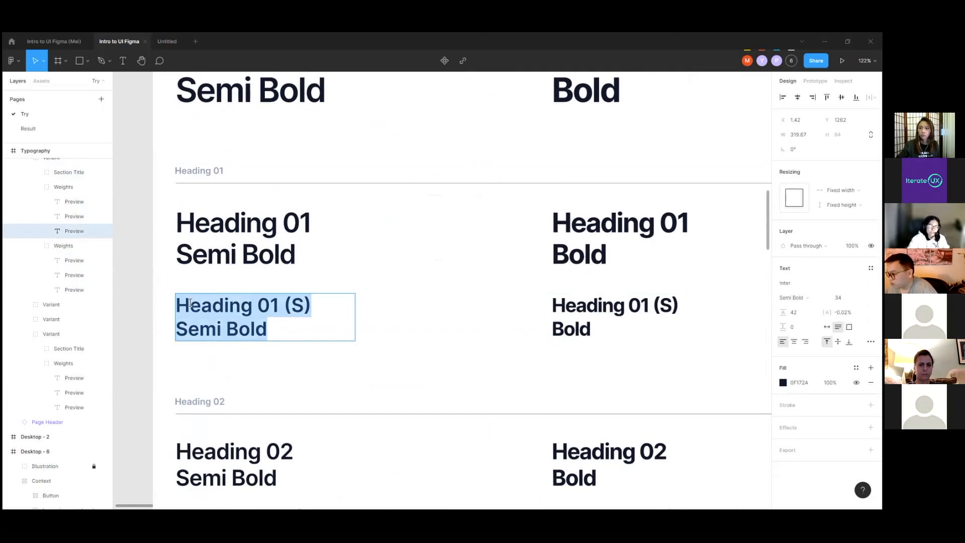
Step: Clear the selection and look through the Typography frame's nested layers
scroll(190, 303, down, 15)
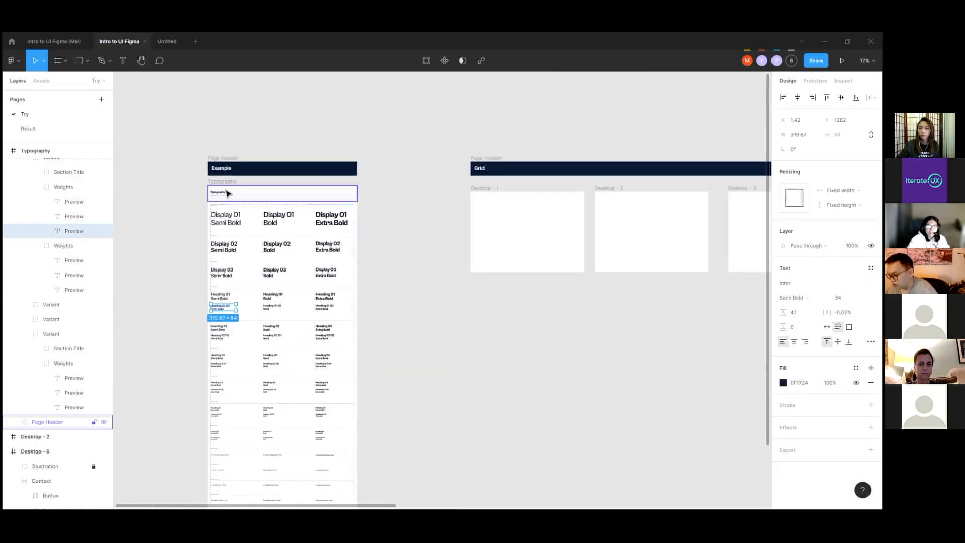
click(214, 149)
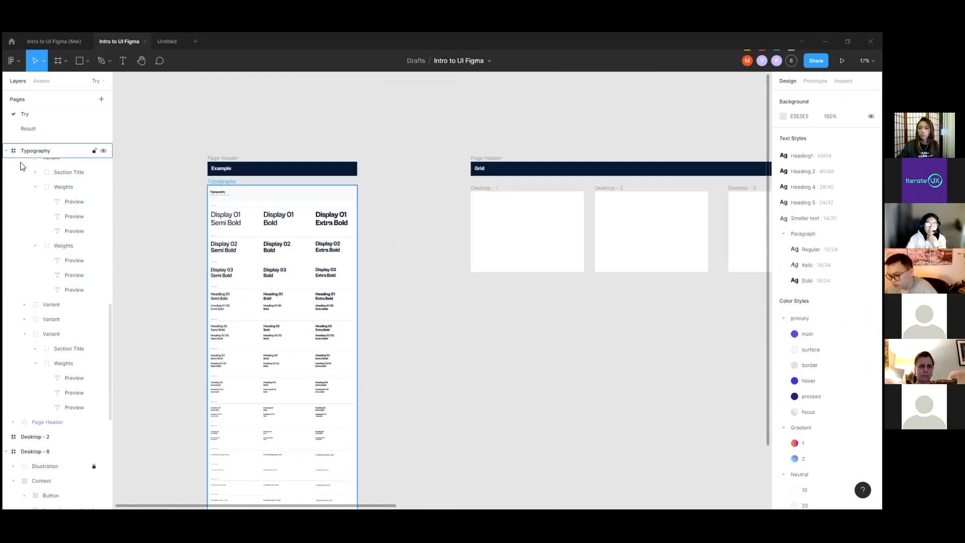
scroll(71, 242, up, 4)
scroll(60, 246, up, 5)
scroll(60, 244, down, 10)
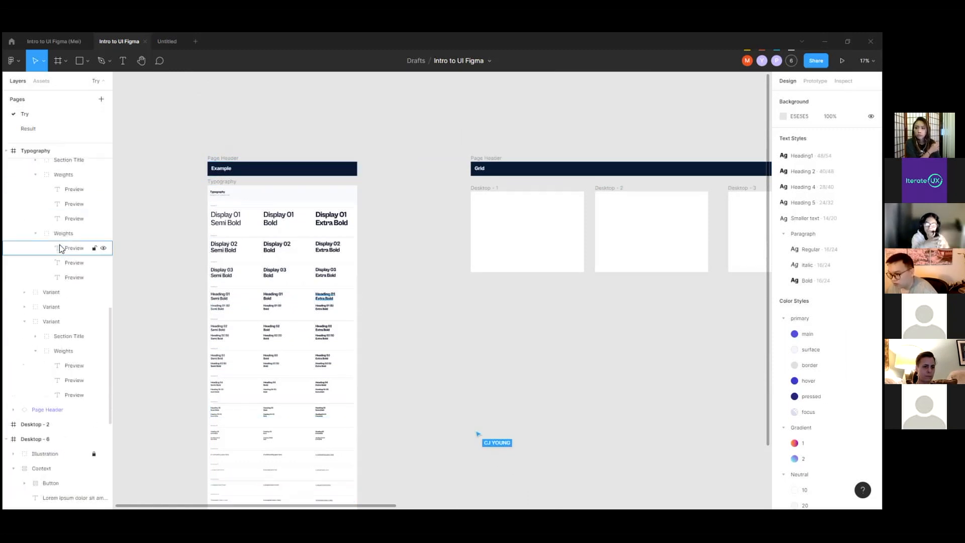
Step: View the finished landing page on the Result page and return to the Try page
click(45, 129)
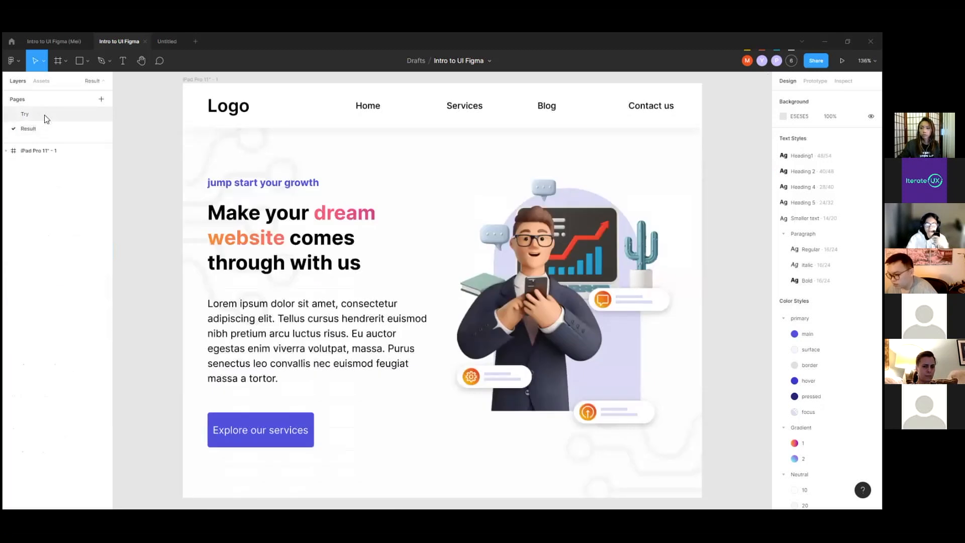
click(47, 117)
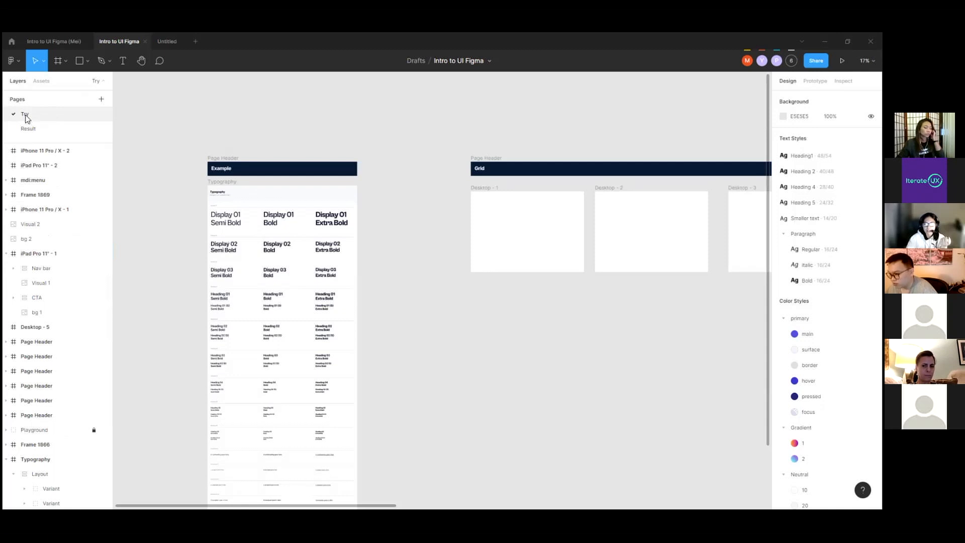
click(52, 129)
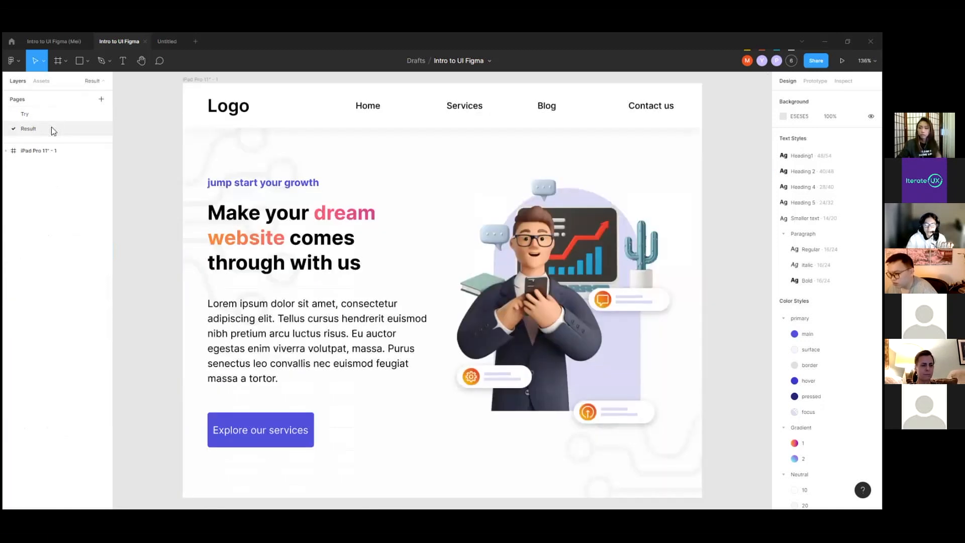
click(46, 118)
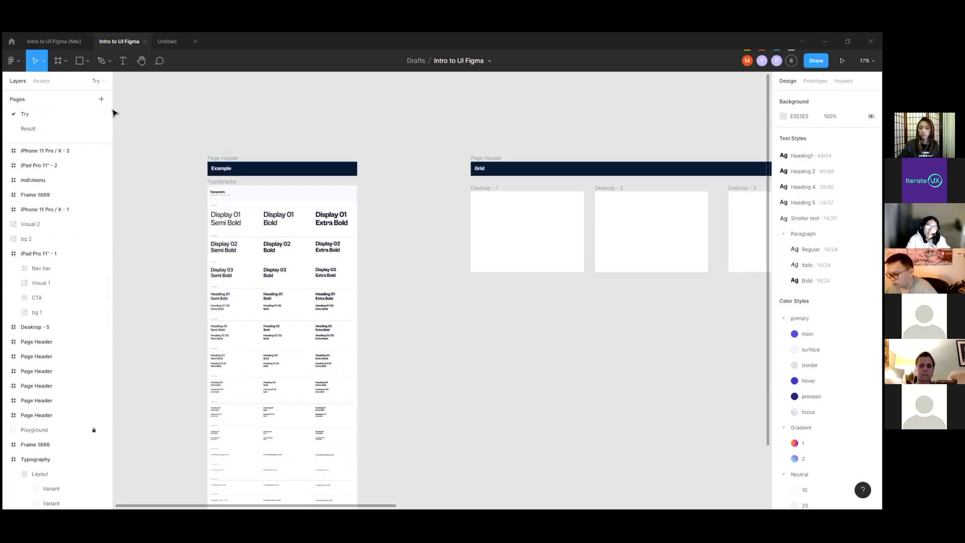
Step: Look through the list of installed plugins and close it
scroll(224, 153, down, 3)
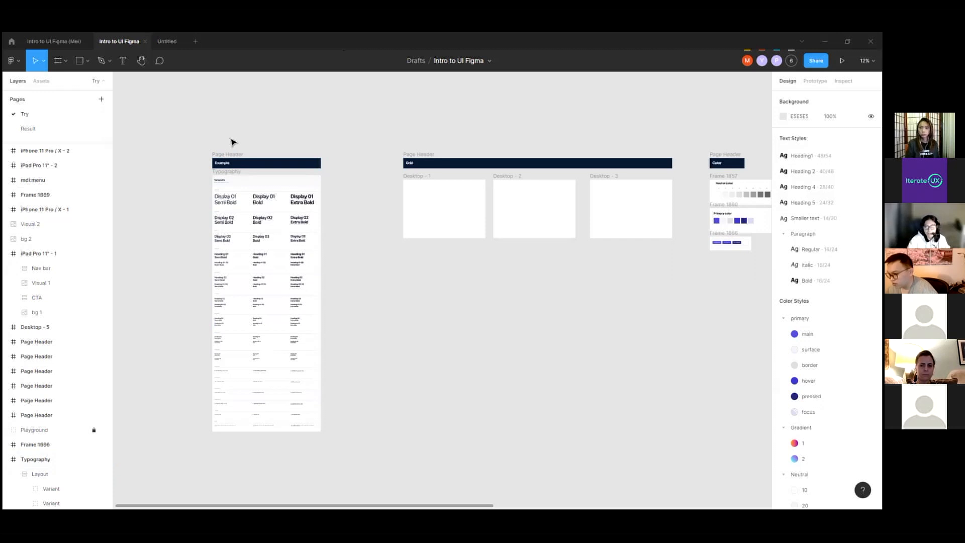
click(11, 61)
mouse_move(51, 187)
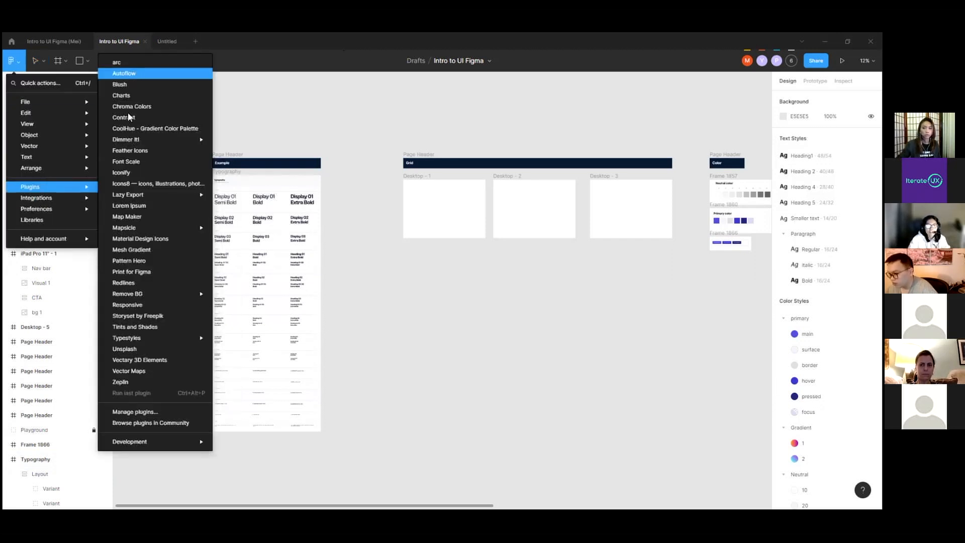
mouse_move(149, 226)
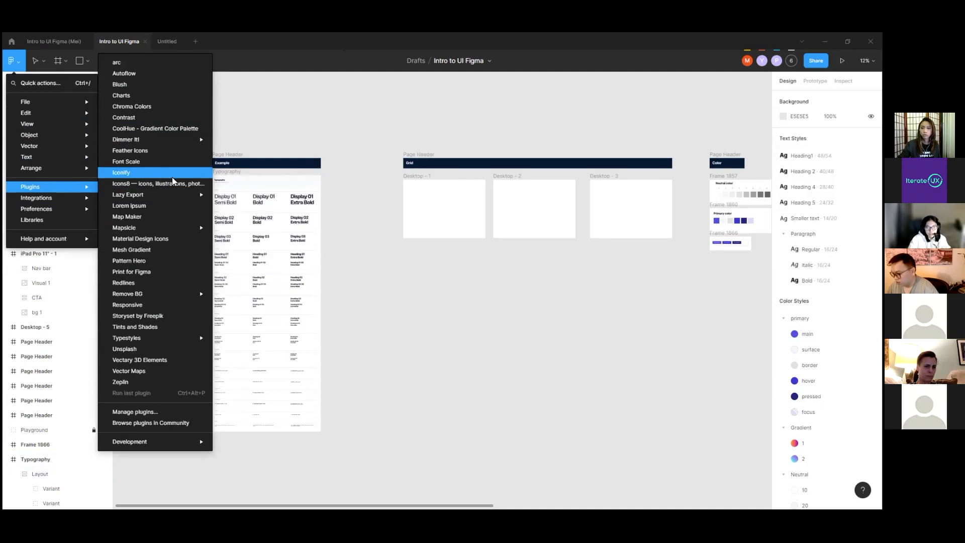
click(241, 141)
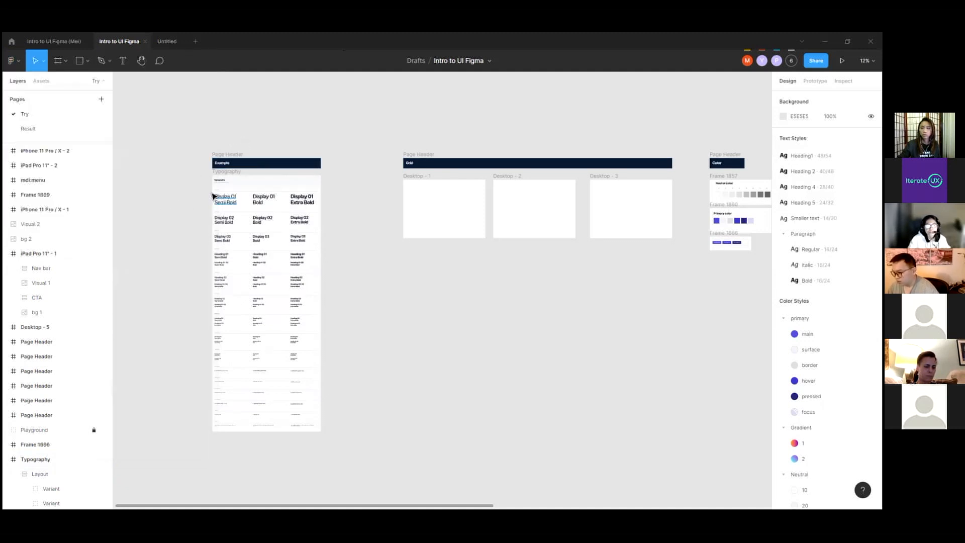
Step: Examine the example landing page in the Desktop - 6 frame, including its navigation bar
scroll(195, 199, down, 3)
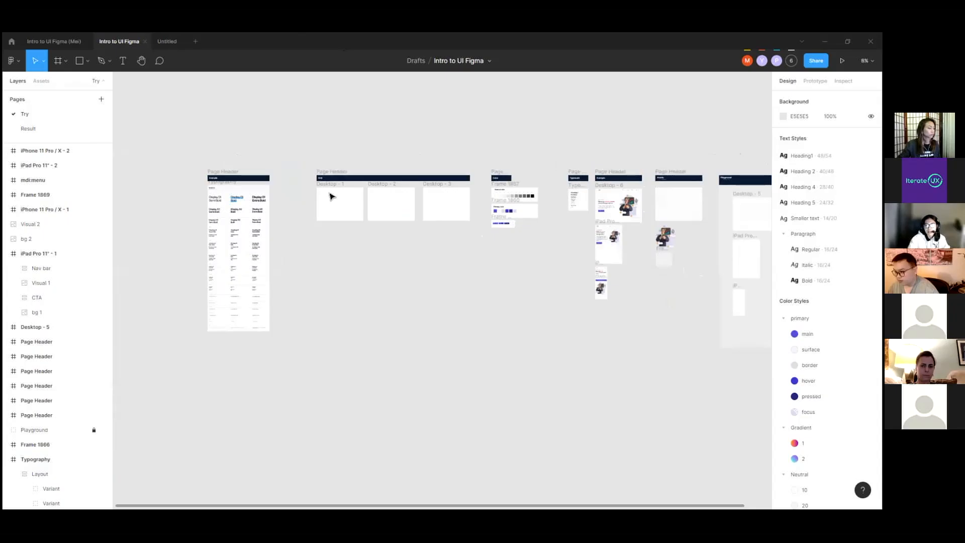
scroll(675, 198, up, 5)
scroll(610, 200, up, 6)
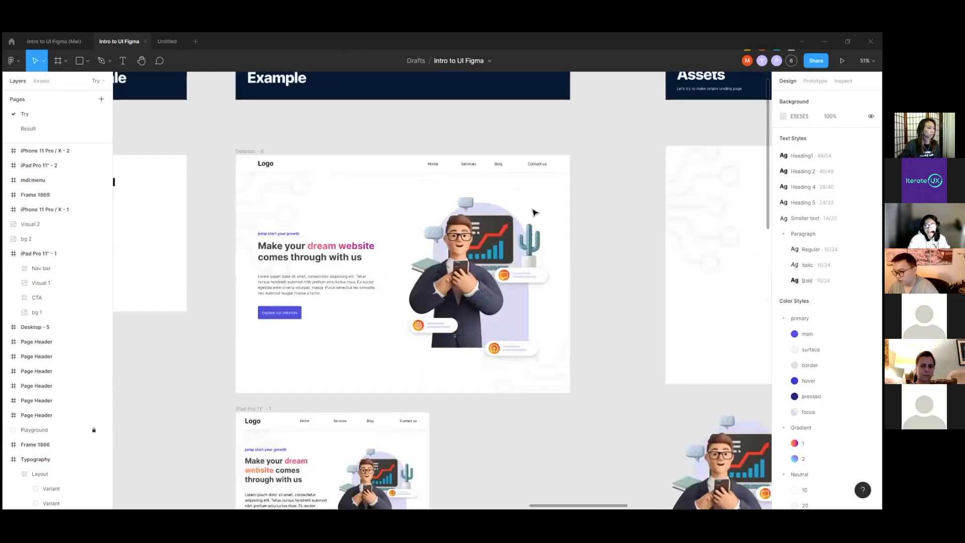
scroll(600, 194, down, 3)
click(215, 135)
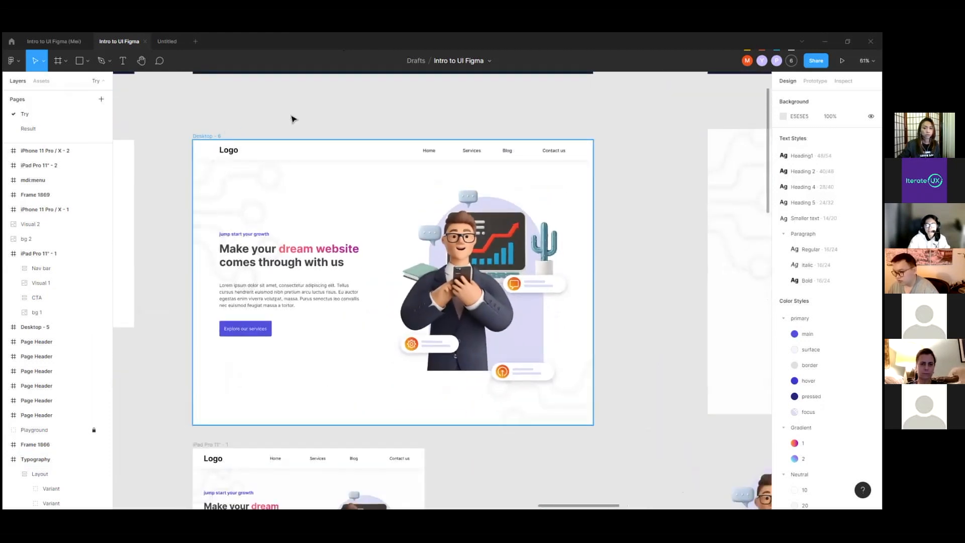
click(291, 115)
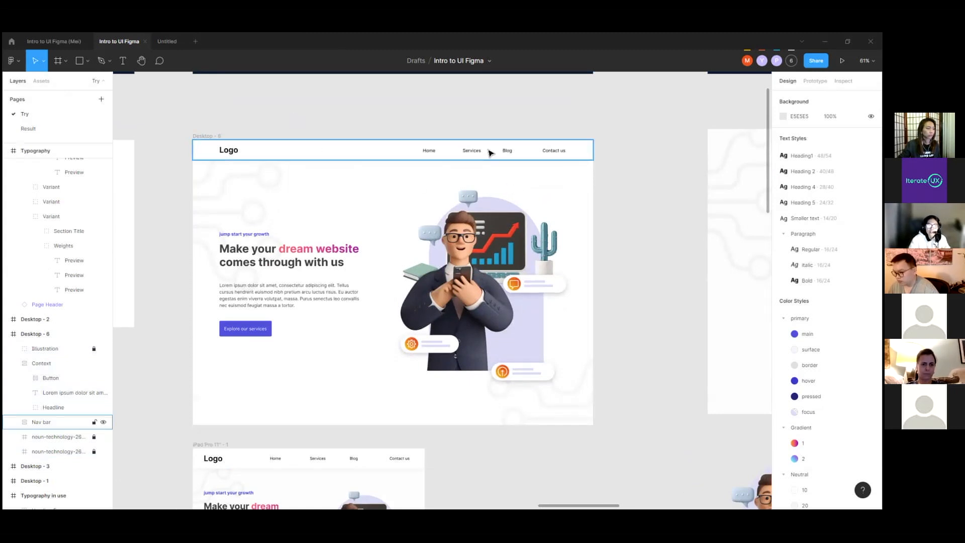
scroll(594, 152, down, 2)
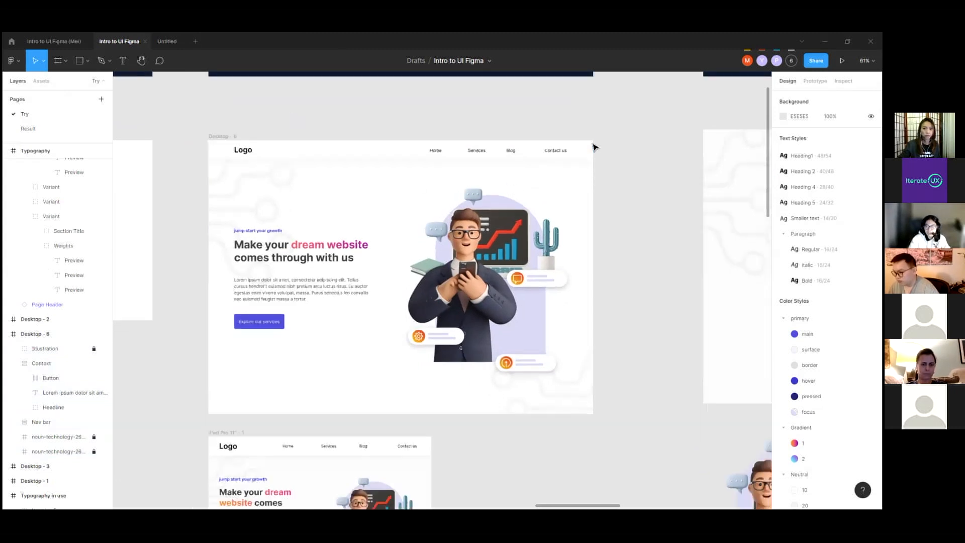
Step: Examine the iPad Pro 11" - 1 and iPhone 11 Pro / X - 1 versions of the landing page, selecting the iPhone frame
scroll(497, 146, down, 4)
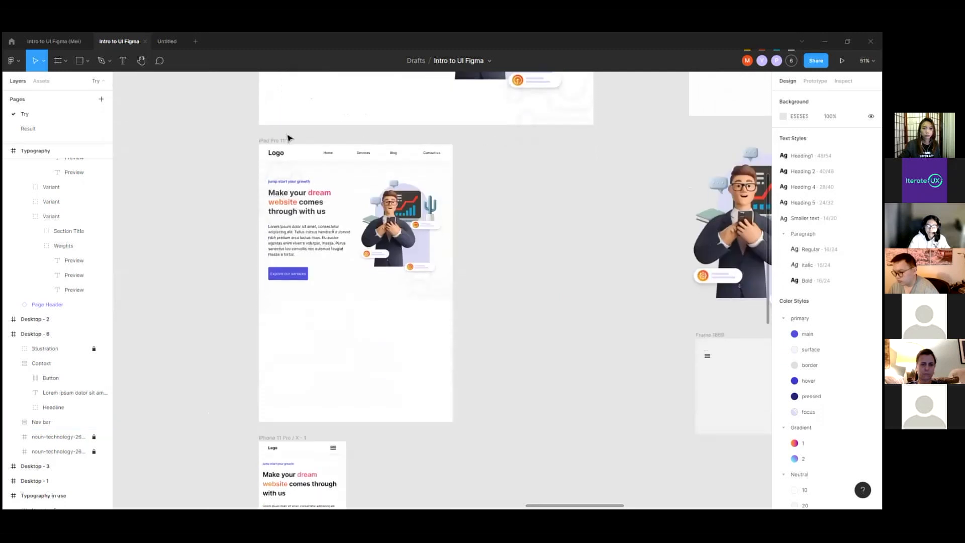
scroll(421, 138, down, 5)
scroll(275, 215, up, 5)
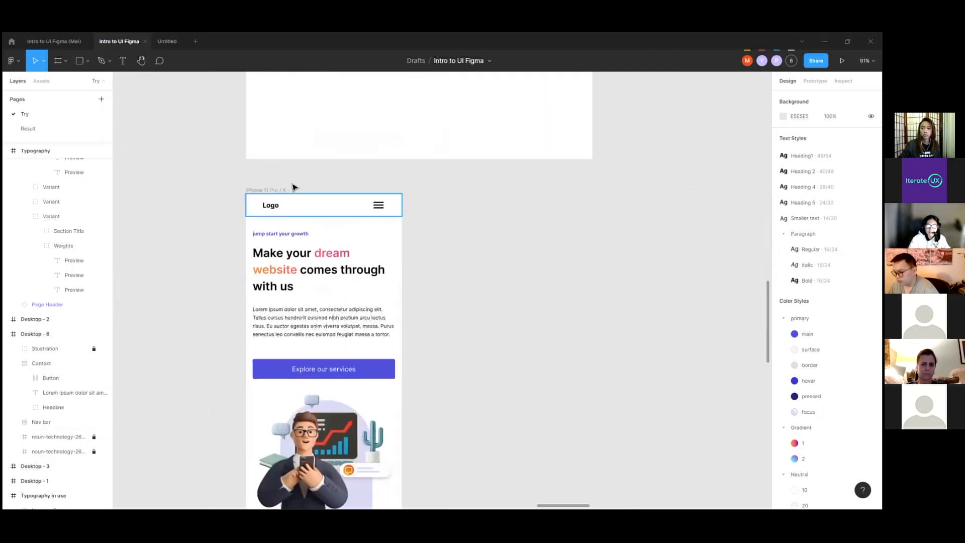
scroll(293, 187, down, 2)
click(276, 100)
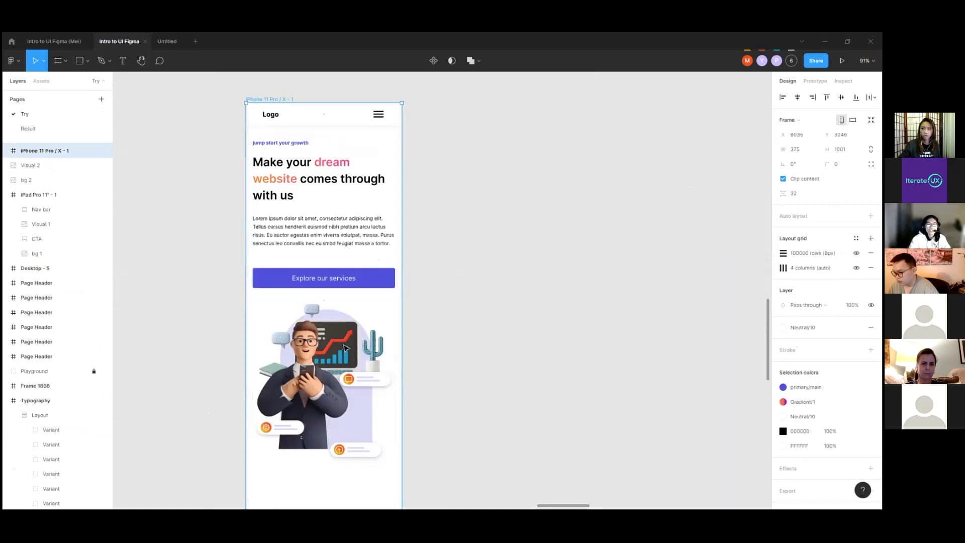
Step: Inspect the Desktop - 6 frame among the surrounding example, assets and playground sections, and clear the selection
scroll(390, 338, down, 10)
scroll(391, 250, up, 1)
click(376, 169)
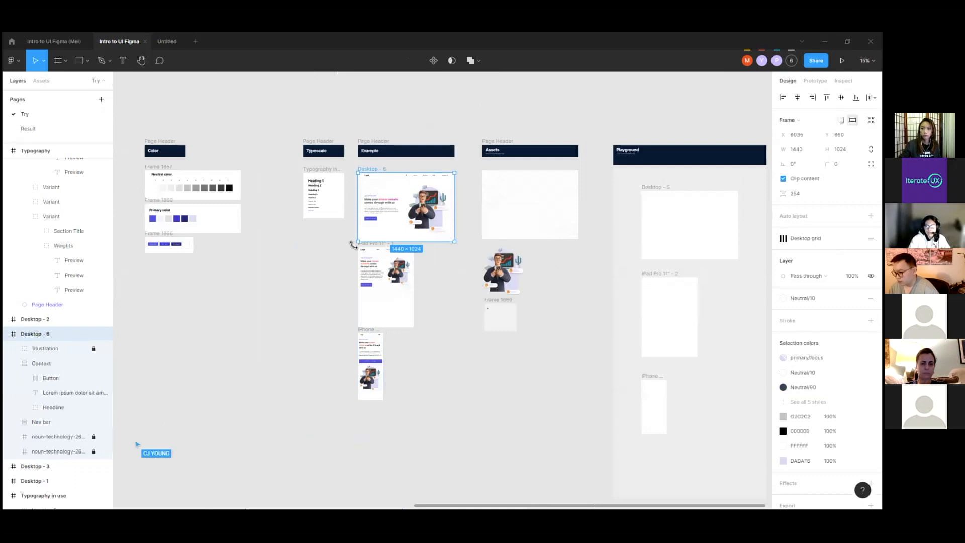
click(331, 267)
scroll(475, 236, down, 4)
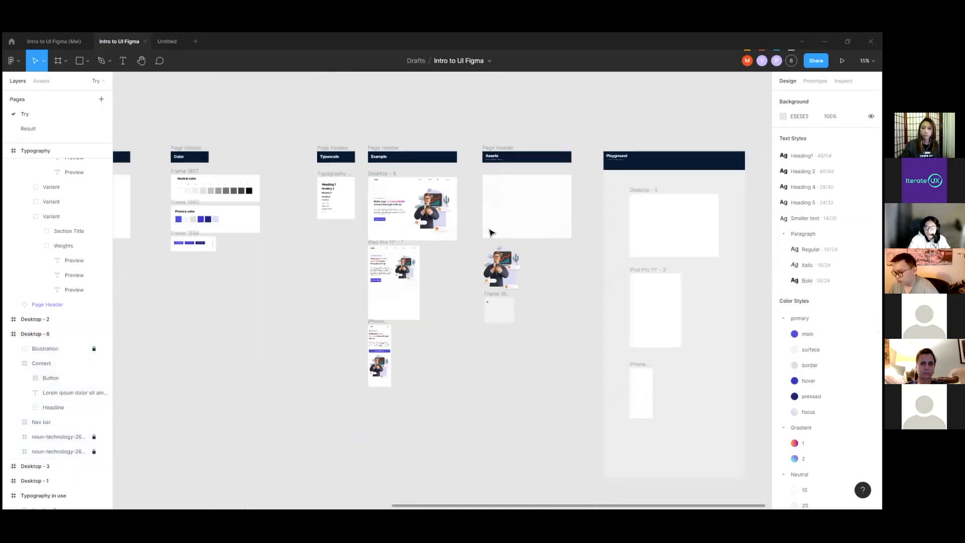
Step: Inspect the Desktop - 1 frame's properties in the Grid section, and clear the selection
scroll(161, 217, left, 2)
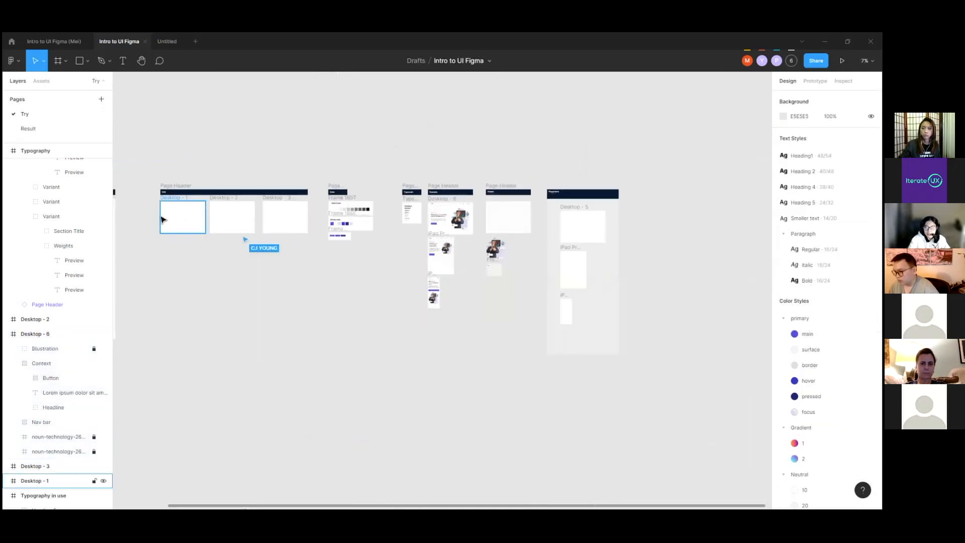
scroll(161, 201, up, 3)
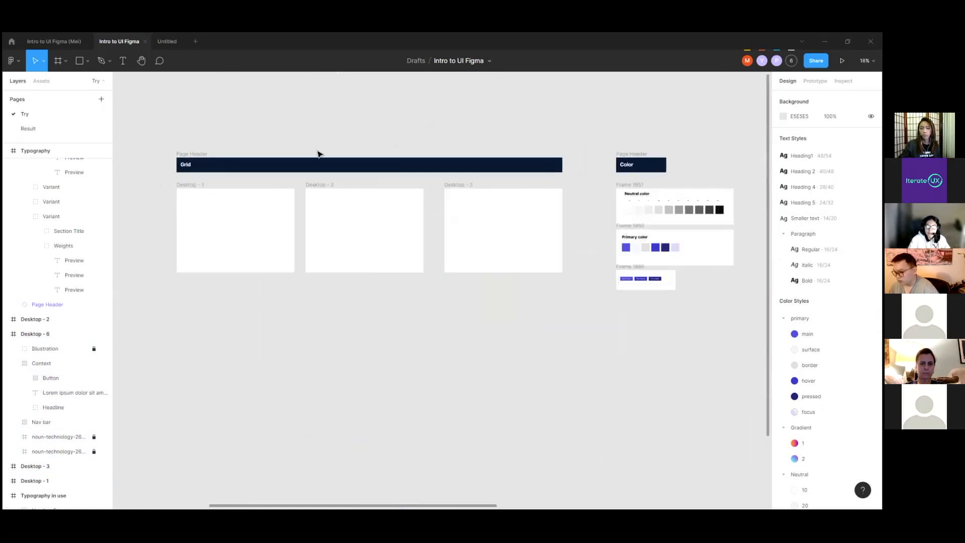
scroll(484, 174, up, 1)
scroll(483, 175, down, 1)
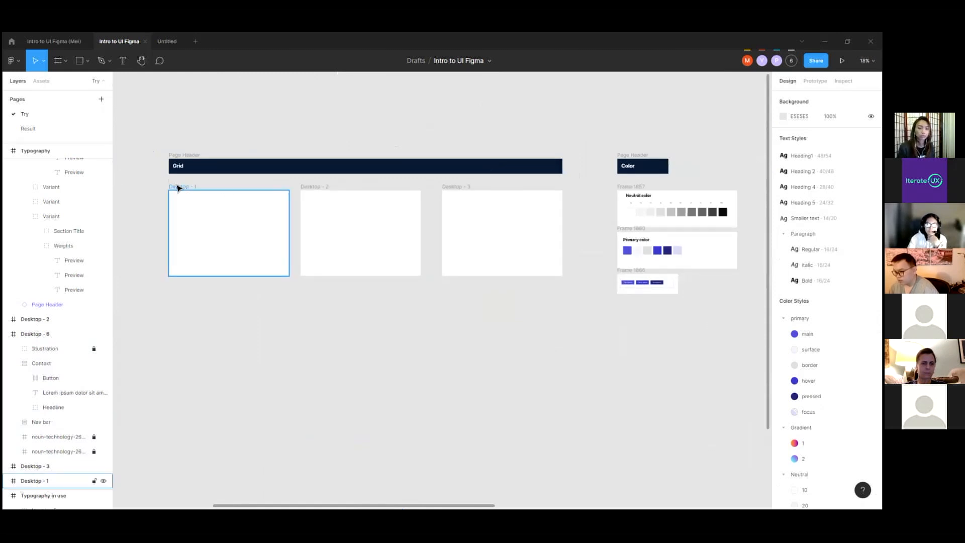
click(181, 188)
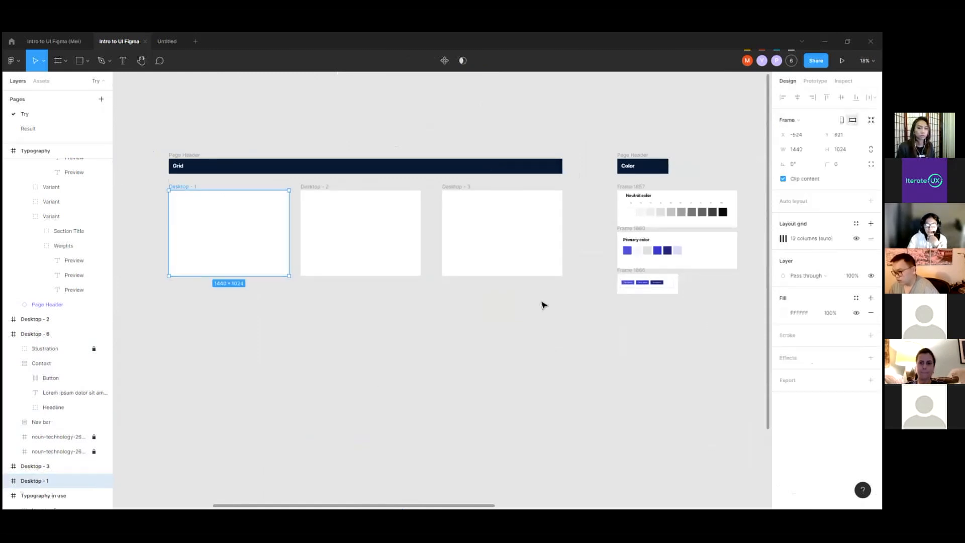
click(761, 242)
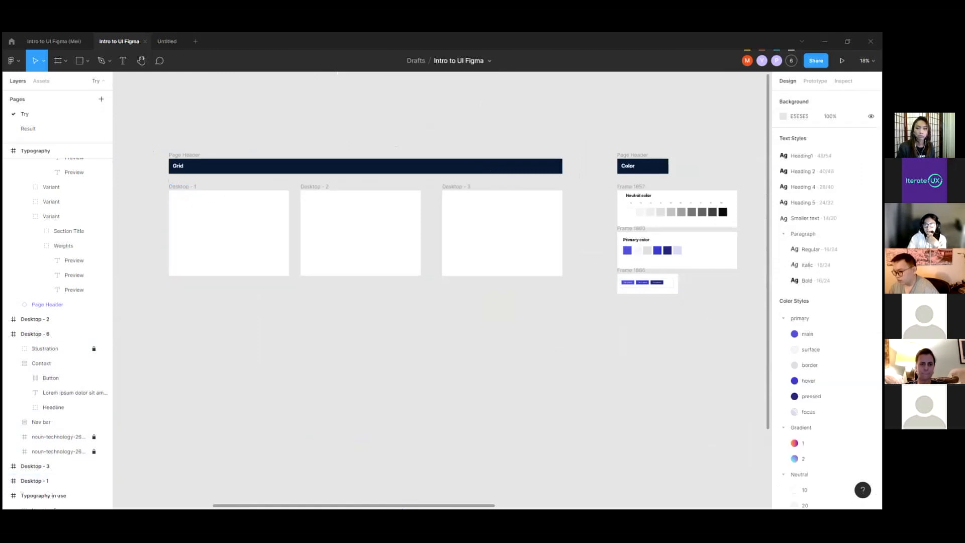
Step: Check the file's color and grid styles, select the Desktop - 1 frame, and show the layout grids
scroll(825, 264, down, 1)
scroll(849, 238, down, 7)
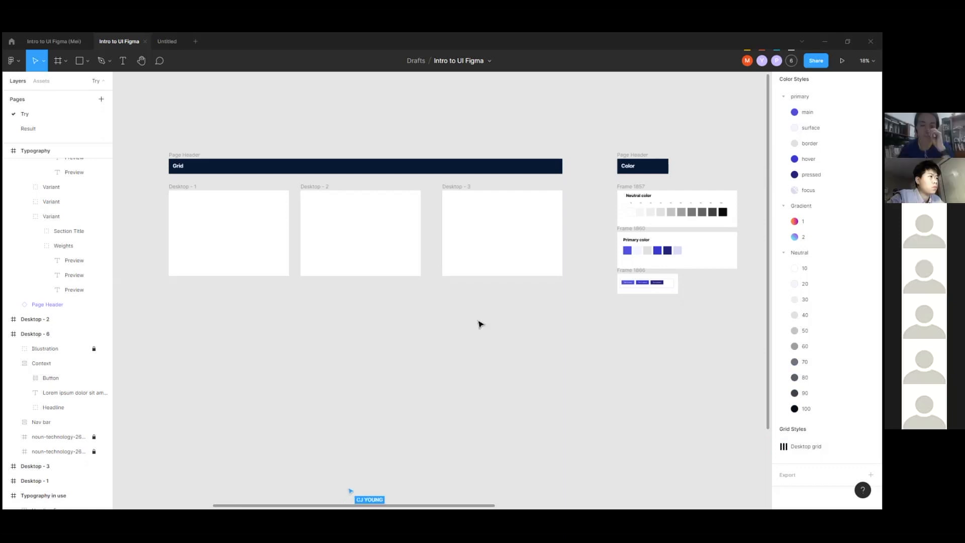
click(229, 271)
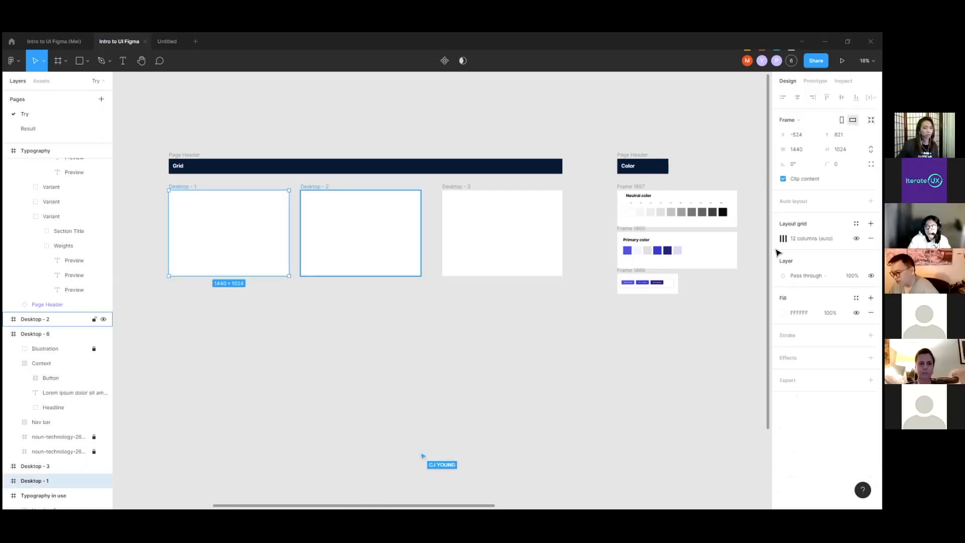
key(ctrl+shift+4)
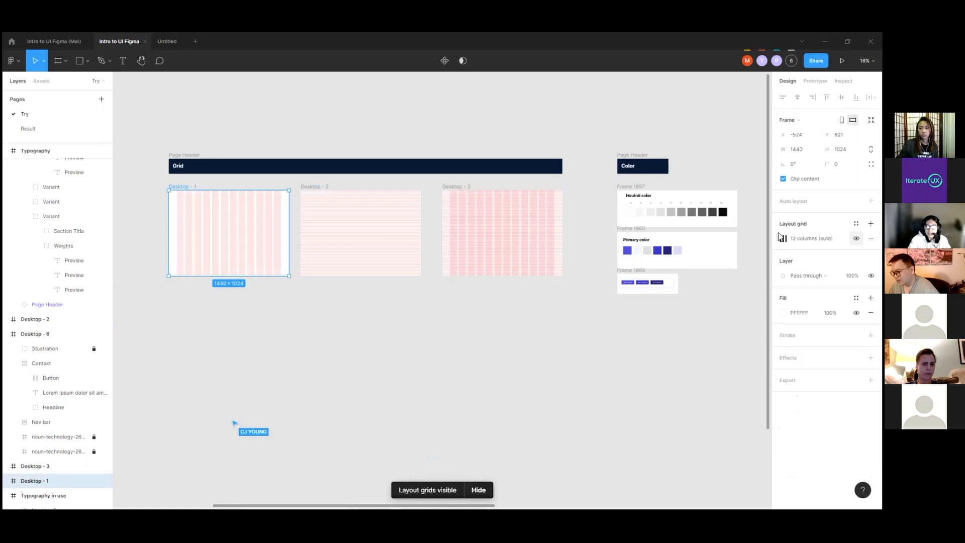
Step: Examine the column grid on Desktop - 1 and the fine row grid on Desktop - 2 up close
scroll(178, 201, up, 5)
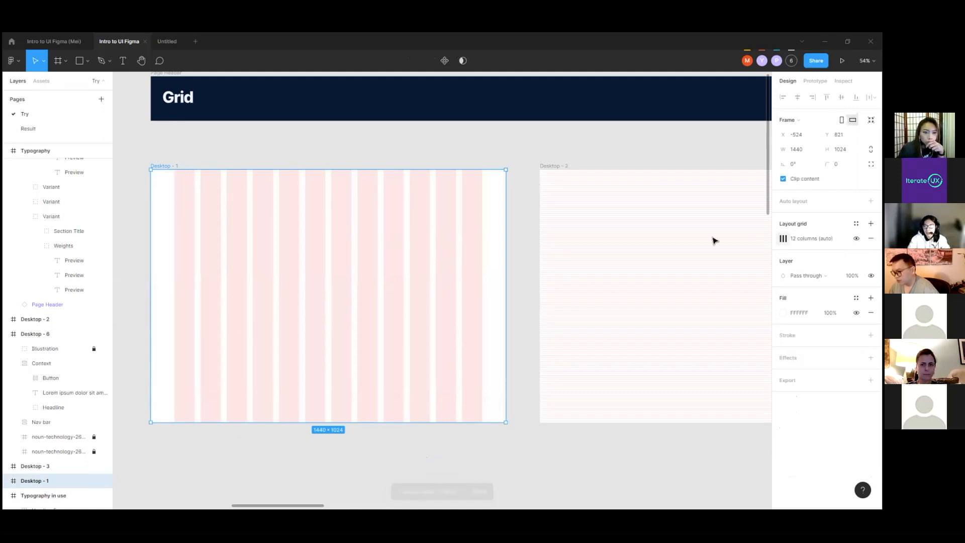
scroll(313, 147, right, 5)
scroll(276, 151, up, 5)
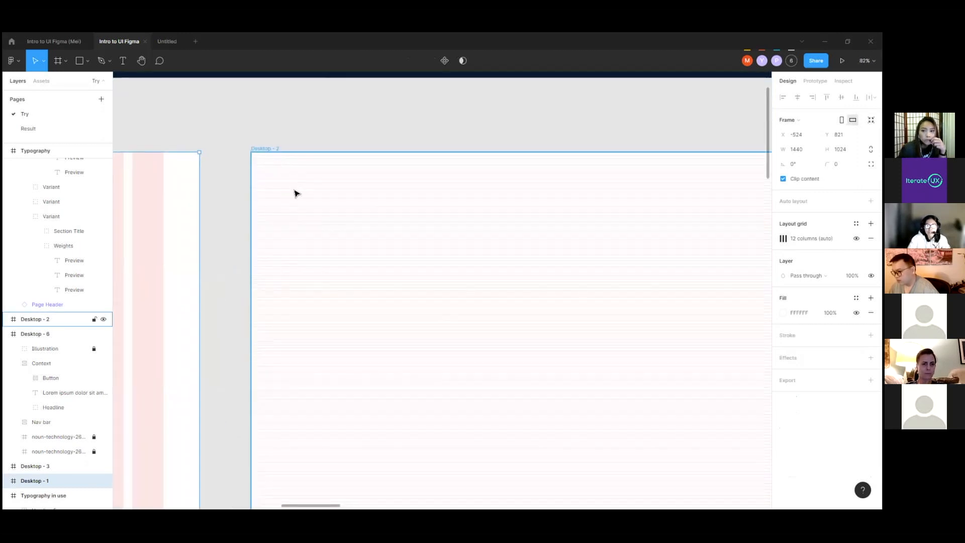
scroll(296, 193, up, 10)
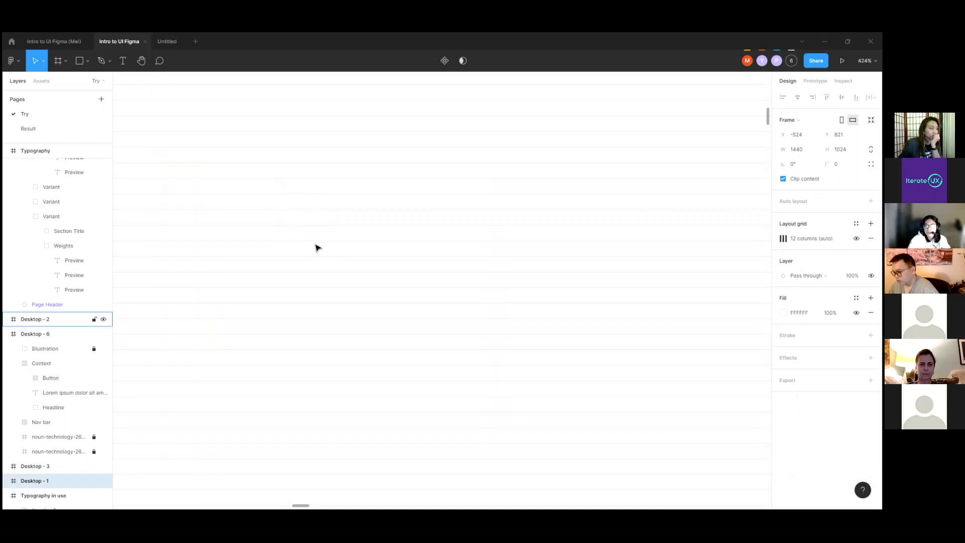
scroll(302, 213, down, 4)
scroll(225, 184, down, 6)
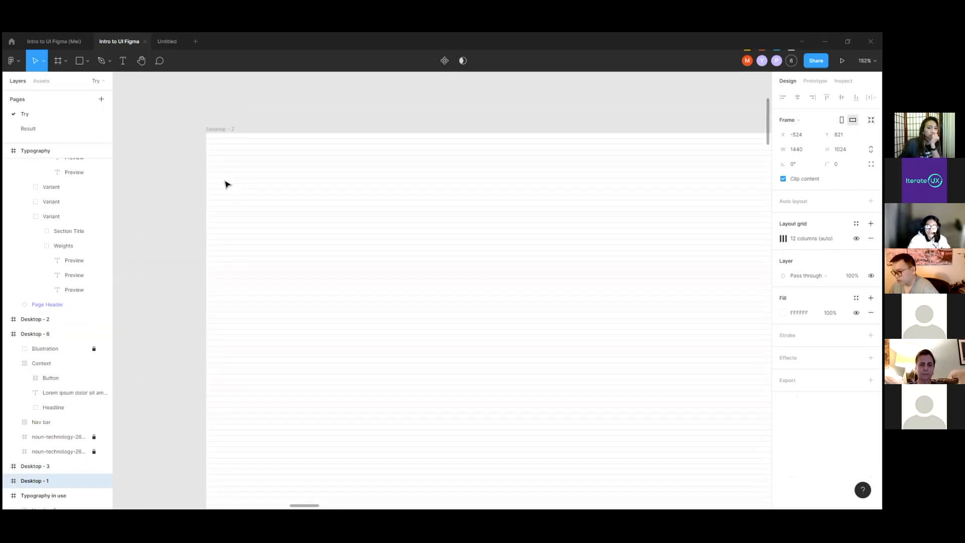
scroll(211, 178, down, 8)
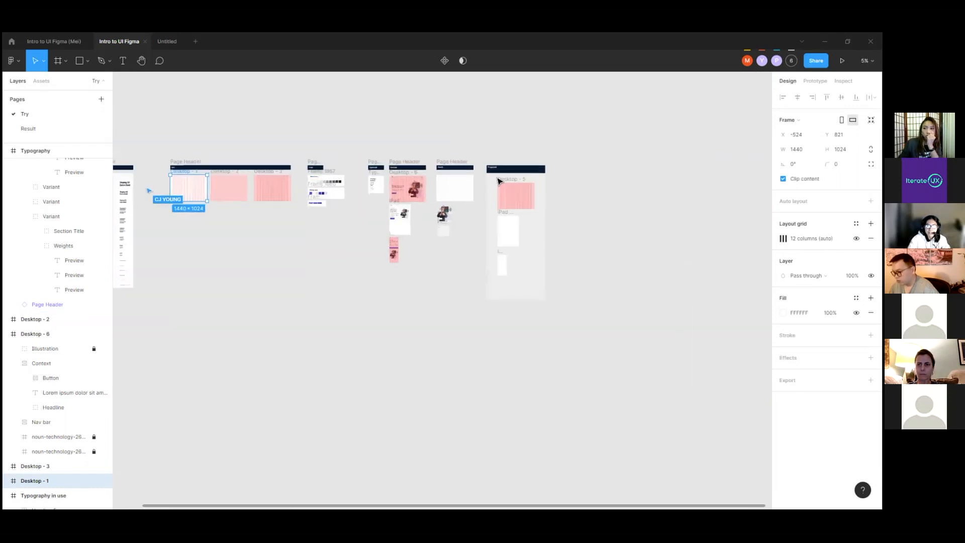
Step: Select the Desktop - 5 frame in the Playground section and remove its Desktop grid style
scroll(497, 178, up, 3)
click(517, 188)
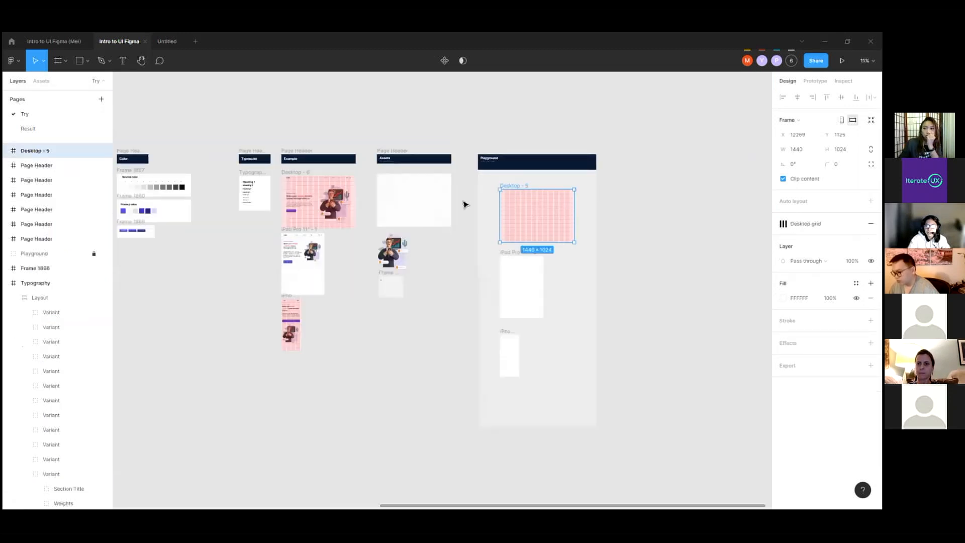
scroll(719, 199, up, 2)
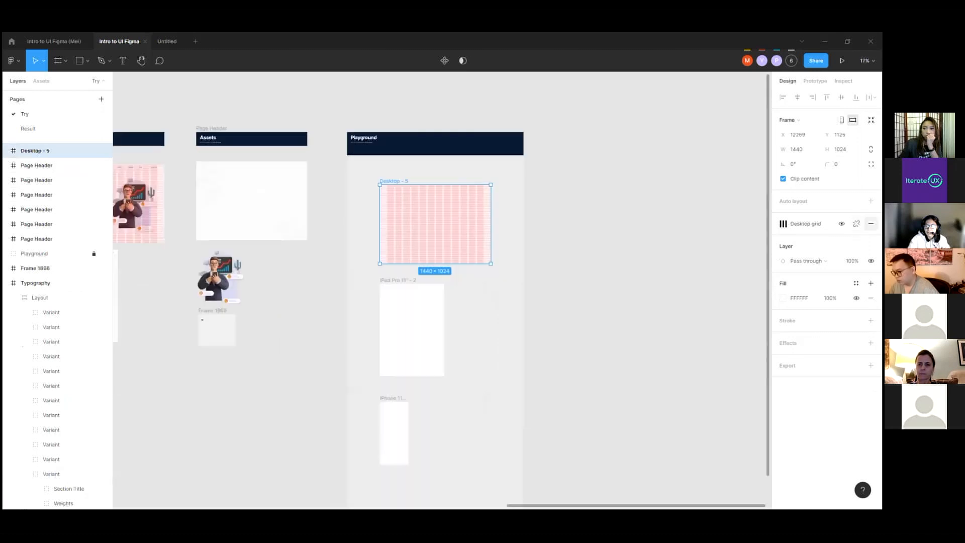
click(871, 223)
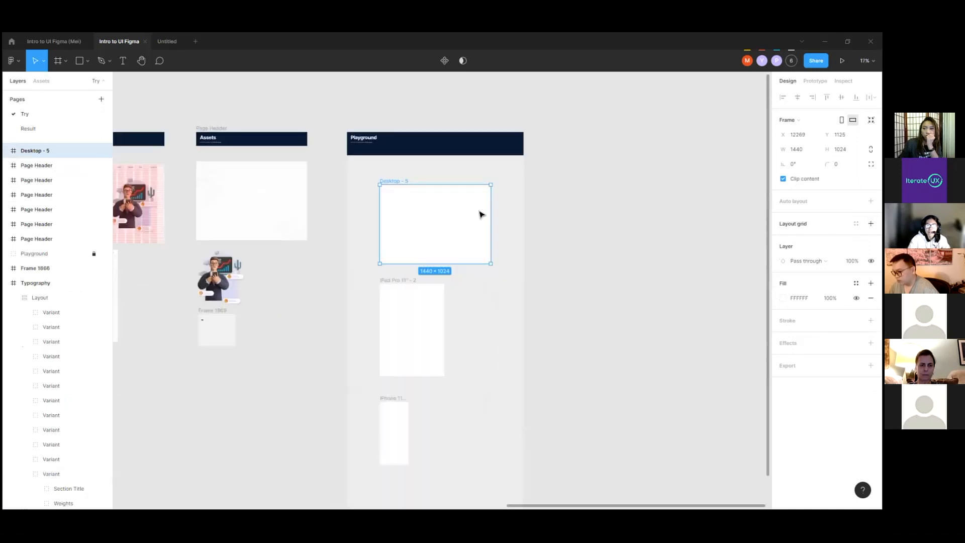
Step: Add a layout grid to the Desktop - 5 frame, change it to Columns, and set the count to 12
scroll(480, 216, up, 3)
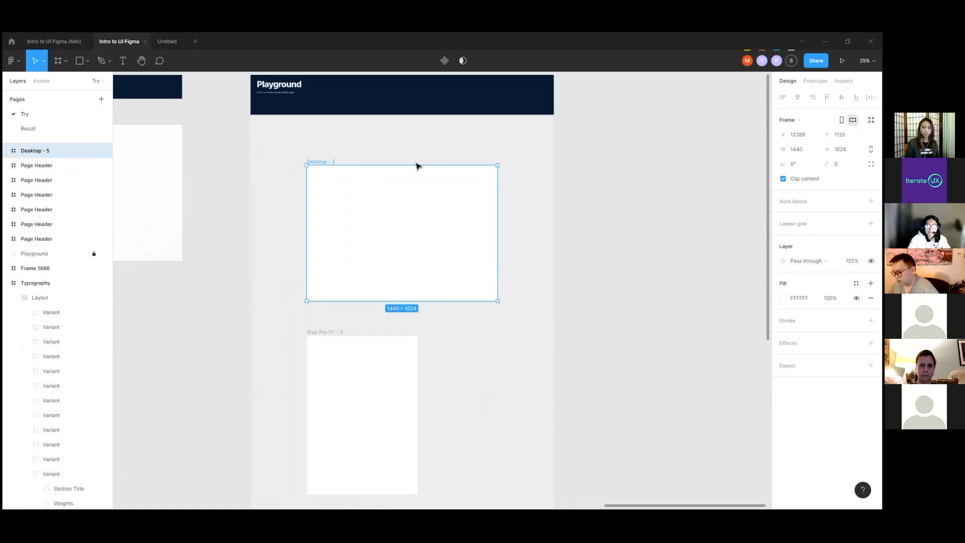
scroll(437, 188, up, 2)
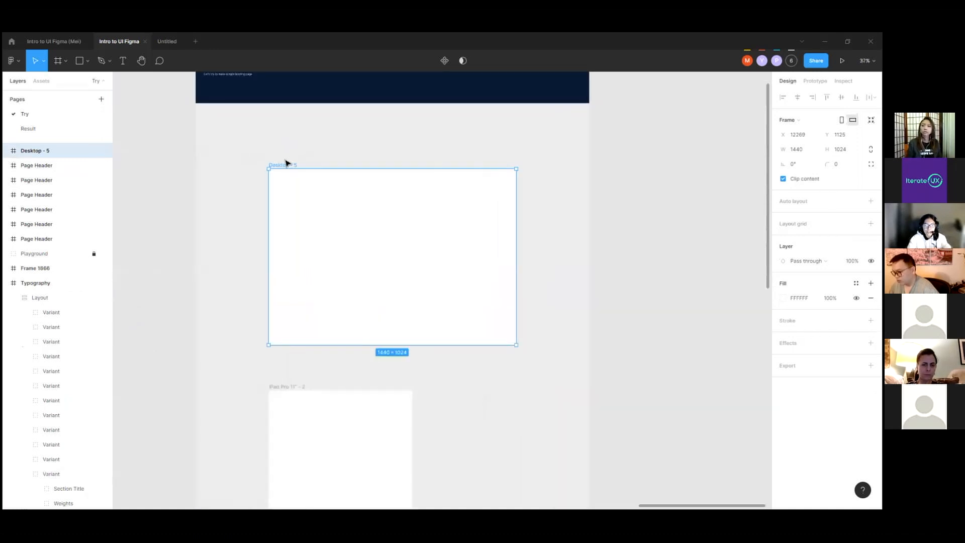
click(327, 152)
click(292, 164)
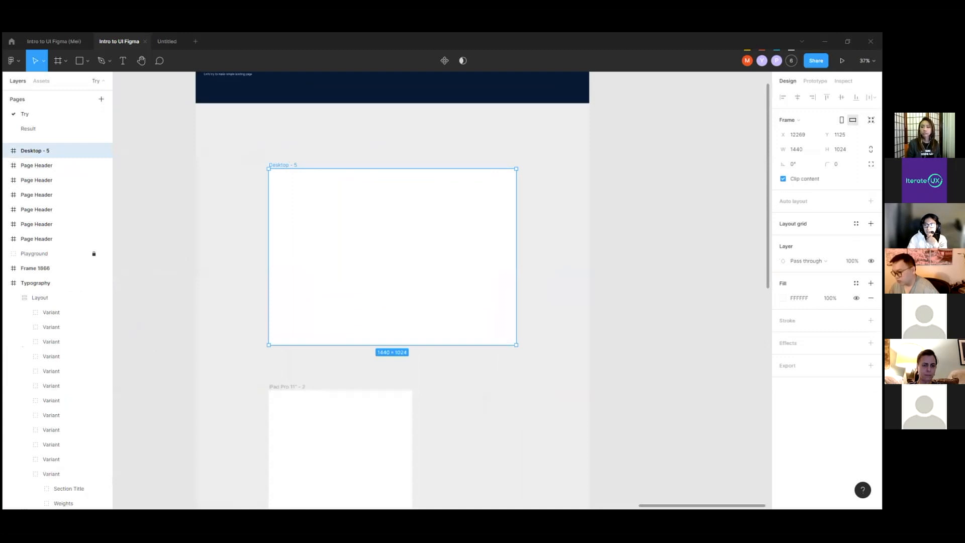
click(871, 223)
click(783, 240)
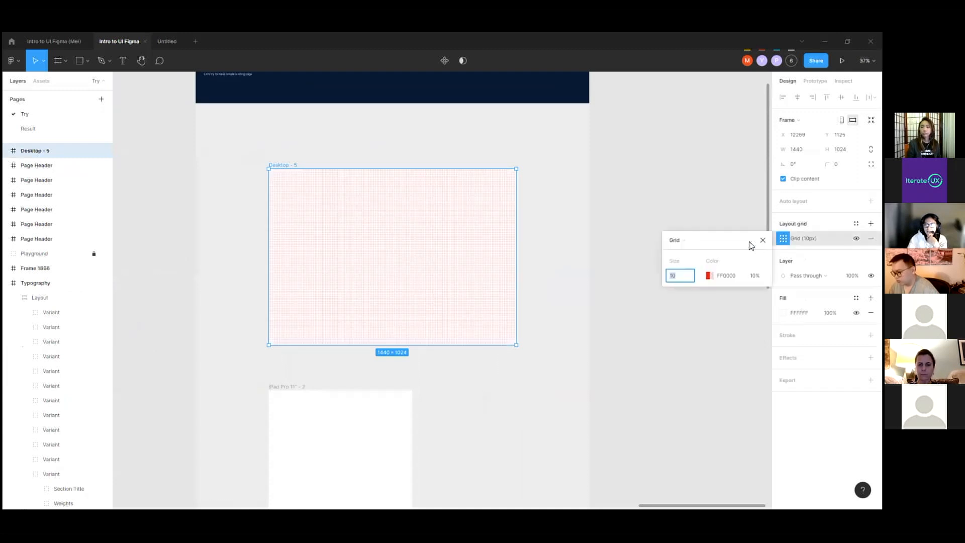
click(675, 240)
click(680, 259)
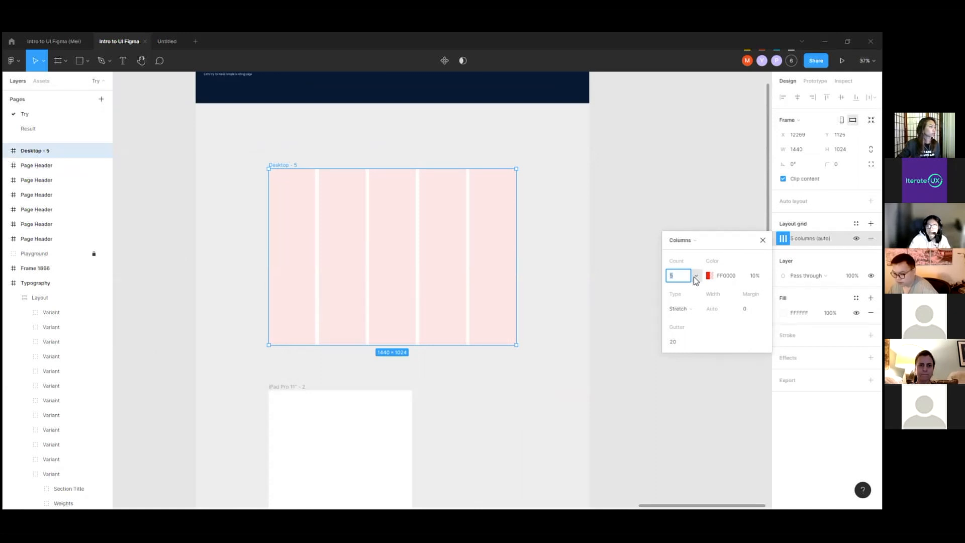
click(696, 278)
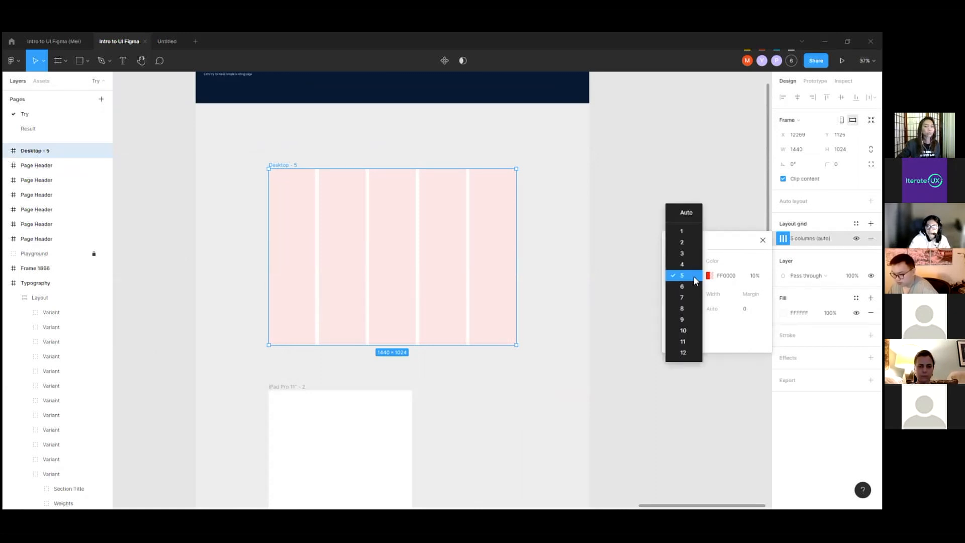
click(684, 352)
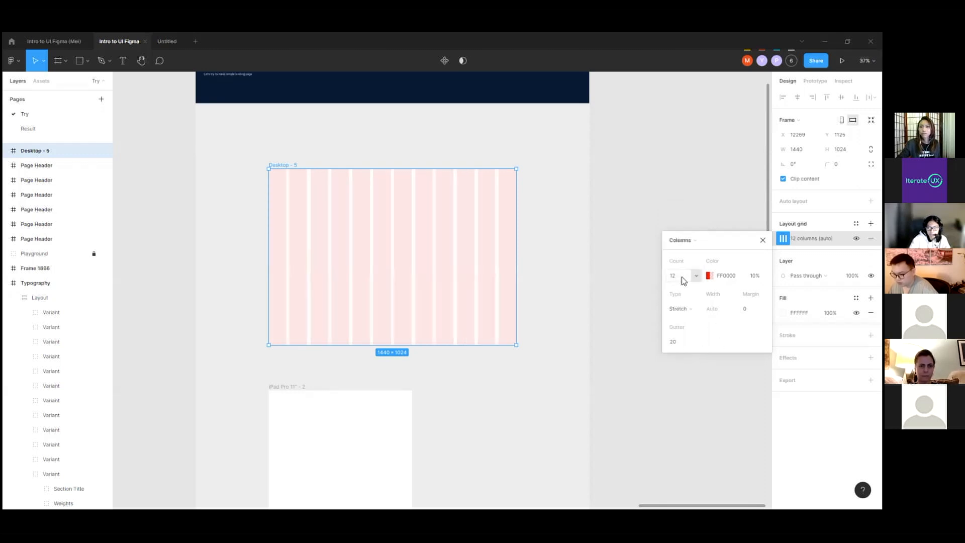
Step: Set the margin of Desktop - 5's column grid to 96
click(757, 309)
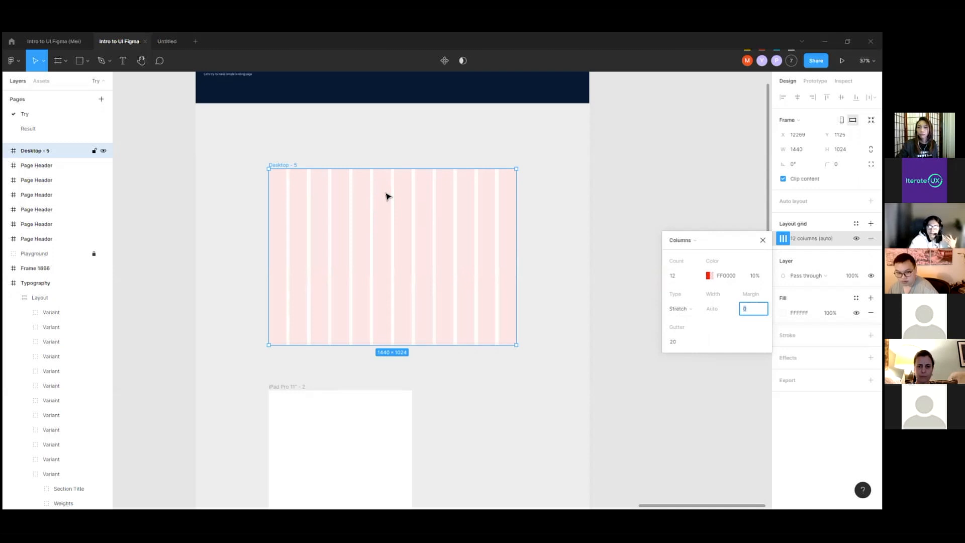
click(751, 310)
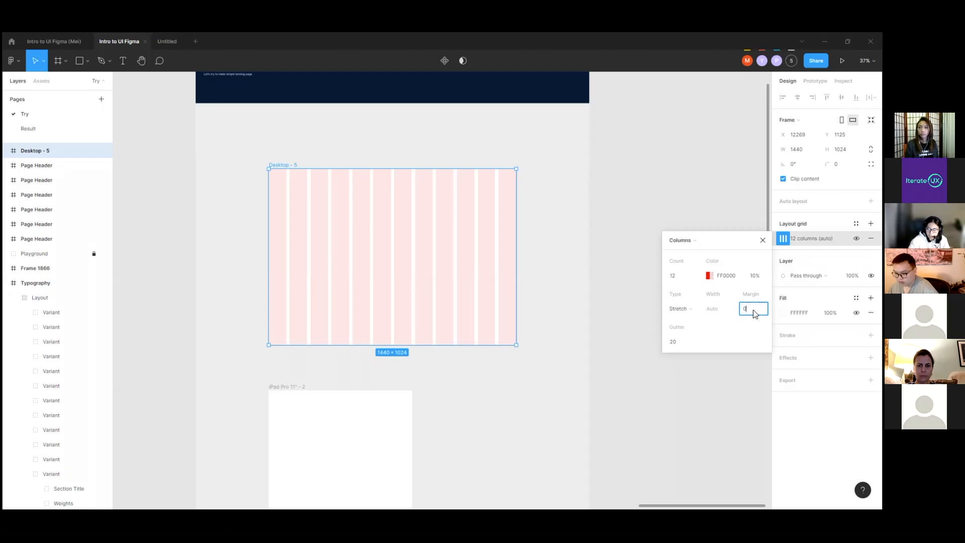
text(96)
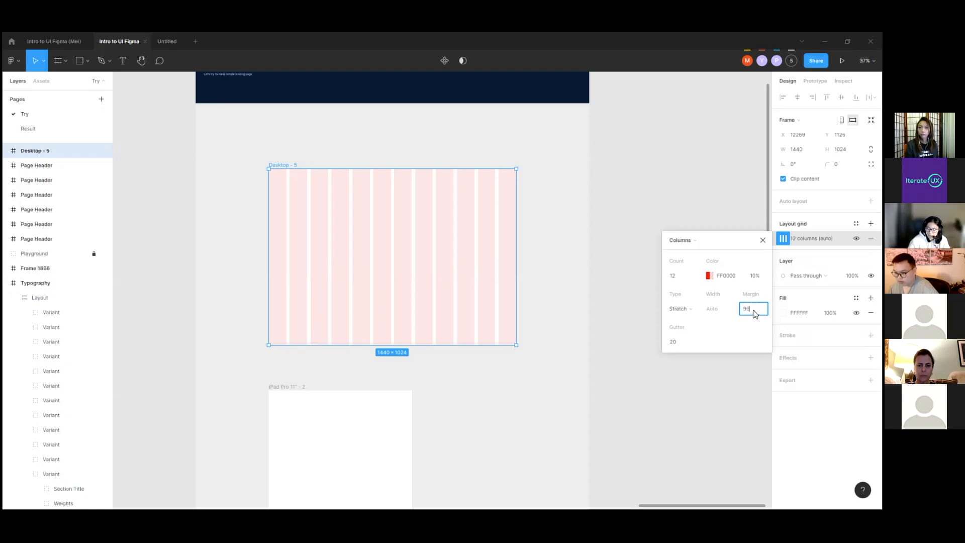
key(Return)
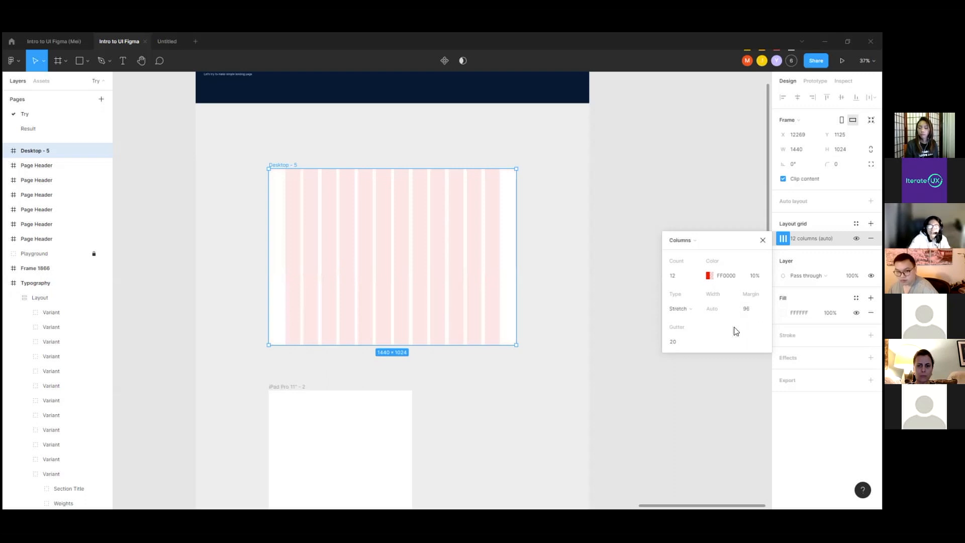
Step: Set the gutter of Desktop - 5's column grid to 24
click(682, 345)
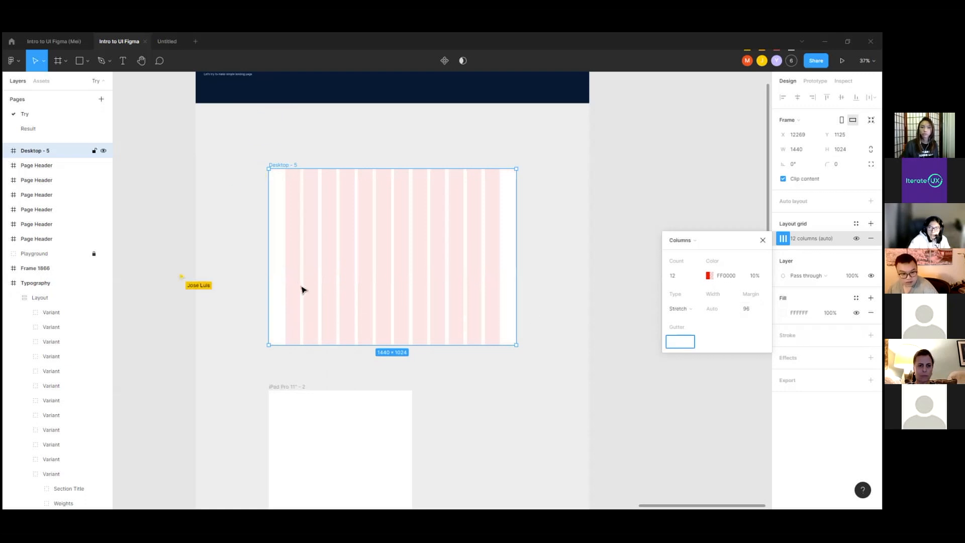
scroll(301, 284, up, 2)
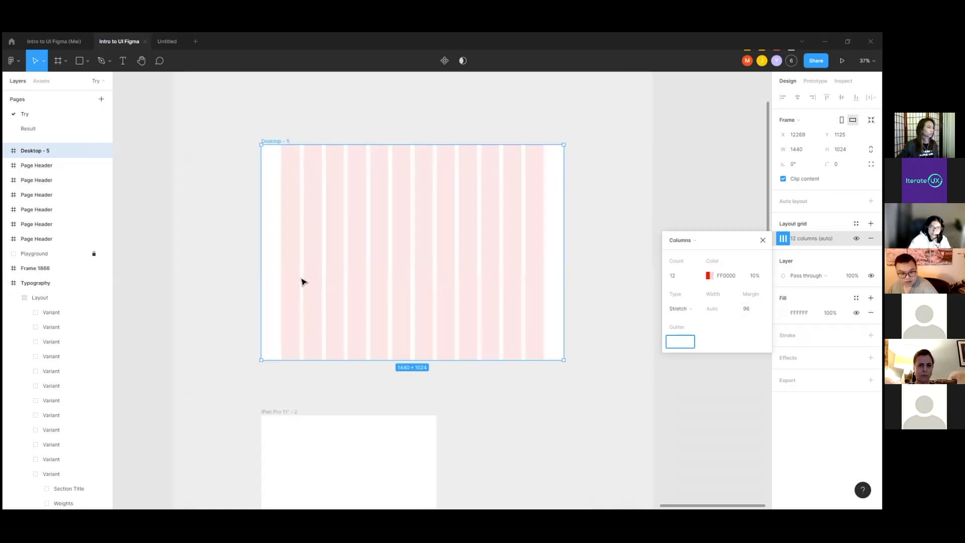
scroll(301, 282, up, 3)
text(24)
key(Return)
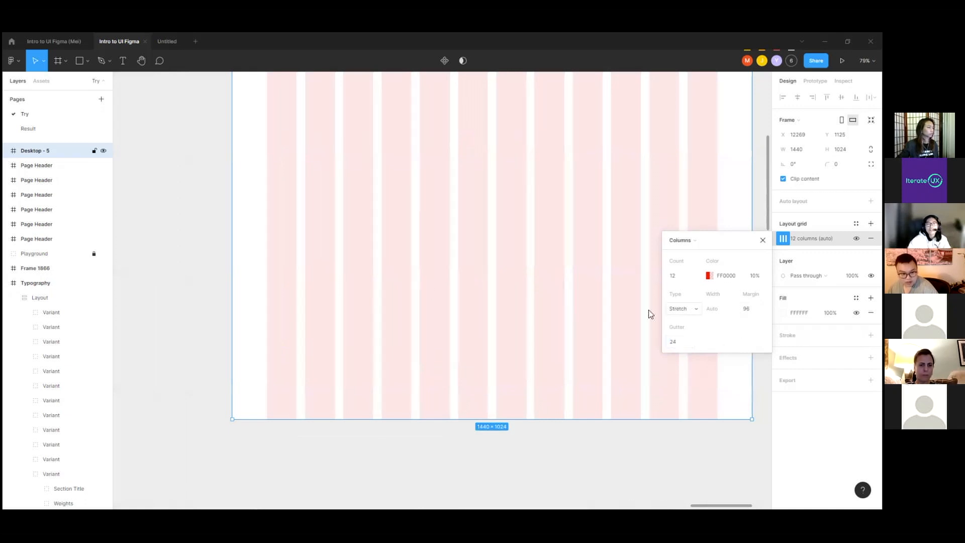
scroll(318, 359, down, 1)
scroll(397, 335, down, 1)
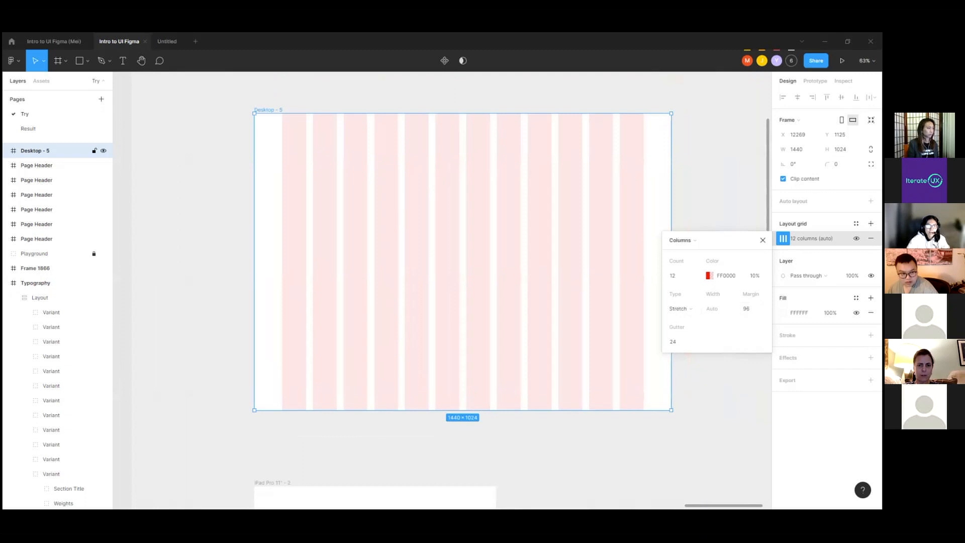
Step: Draw a rectangle across the first six columns of Desktop - 5 and place a taller copy, about 612 × 658, over the last six
click(79, 61)
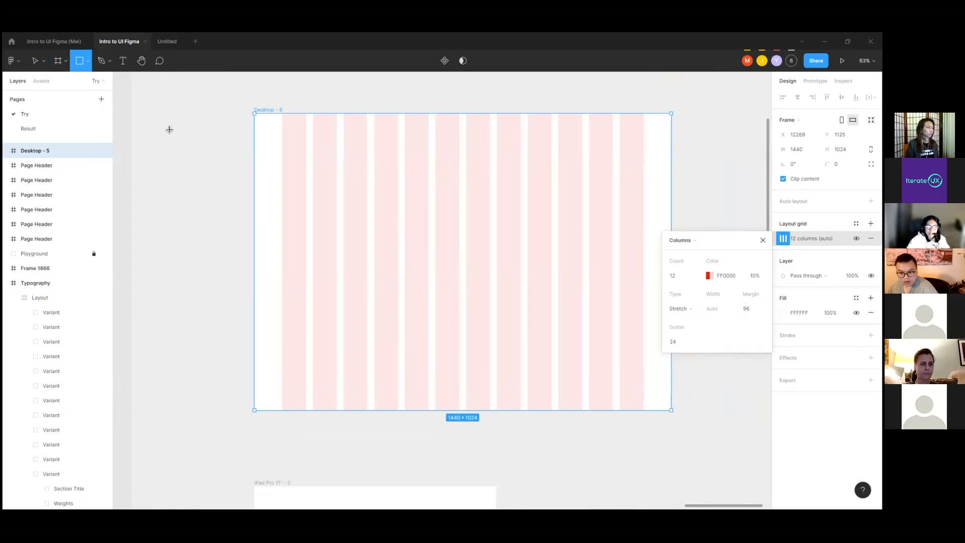
mouse_move(282, 206)
mouse_down()
mouse_move(469, 323)
mouse_move(460, 317)
mouse_up()
alt+drag(420, 290, 556, 248)
drag(536, 282, 540, 365)
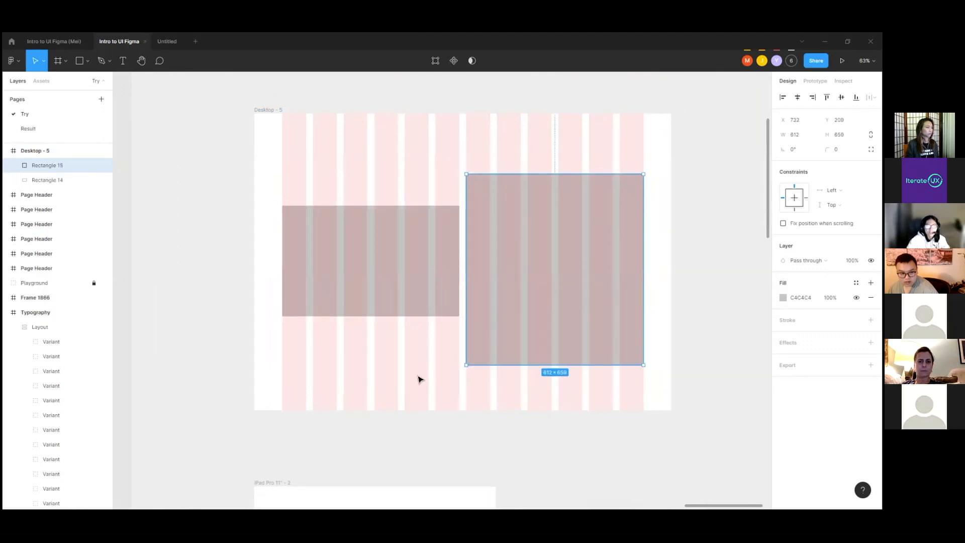
Step: Shrink the first rectangle to three columns wide, move the second one beside it, and shorten that one to about 289 high
click(398, 361)
click(396, 306)
drag(457, 251, 368, 251)
drag(335, 315, 335, 290)
drag(575, 267, 484, 295)
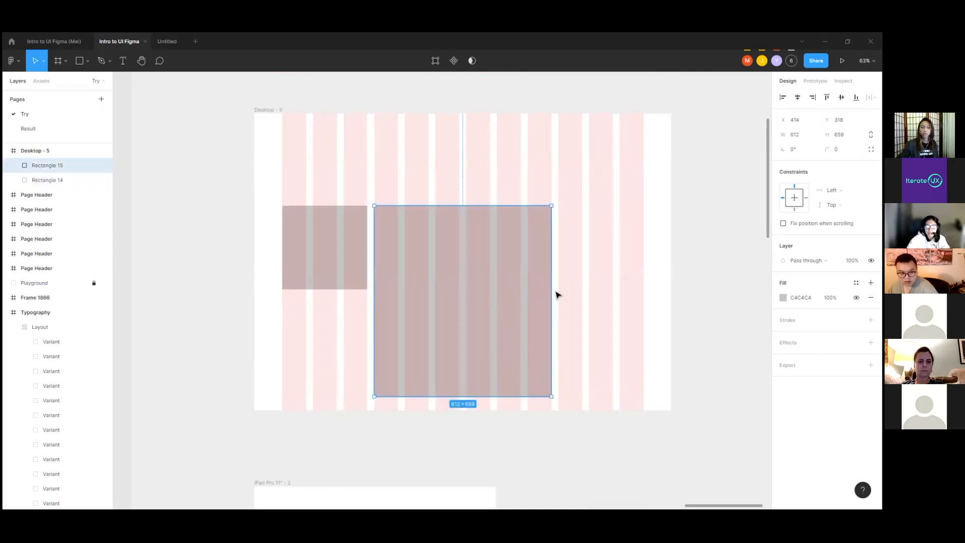
drag(462, 396, 462, 290)
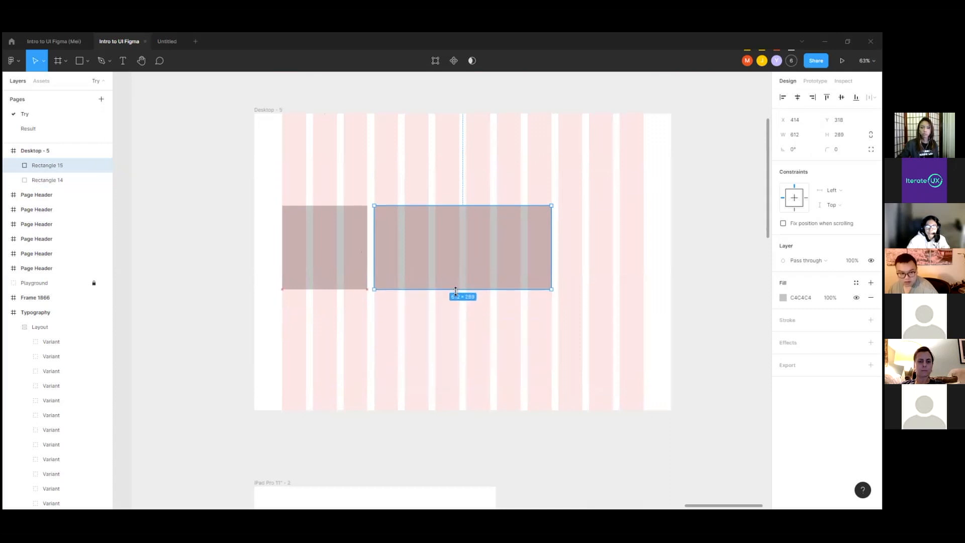
Step: Turn the rectangles into a row of four equal blocks, each three columns wide and about 294 × 289
drag(551, 253, 602, 254)
key(ctrl+c)
key(ctrl+v)
click(480, 298)
click(424, 265)
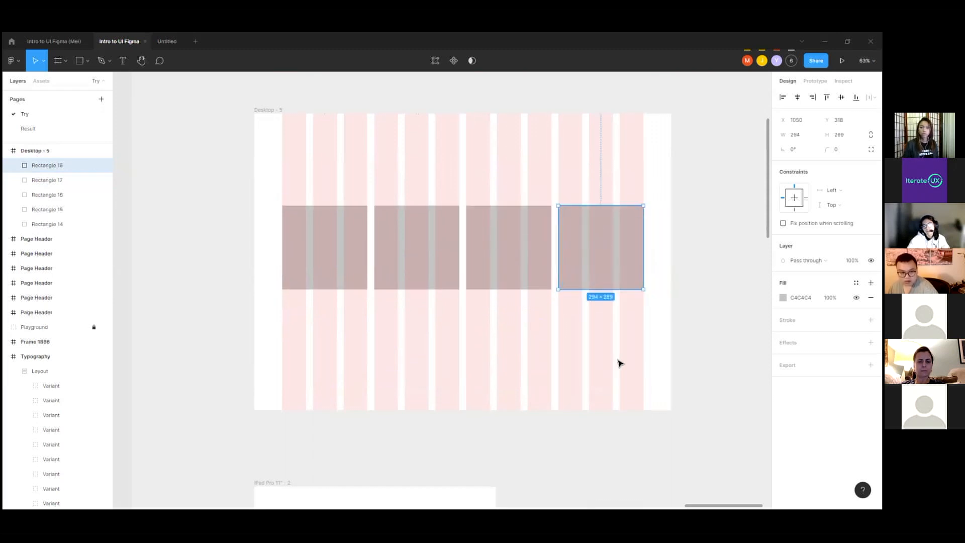
Step: Duplicate the first two blocks into a second row directly beneath them
click(598, 336)
click(306, 278)
shift+click(400, 275)
alt+drag(424, 273, 427, 367)
Step: Select all the demo rectangles in Desktop - 5 and delete them
click(484, 329)
click(319, 233)
shift+click(446, 247)
shift+click(511, 248)
shift+click(598, 247)
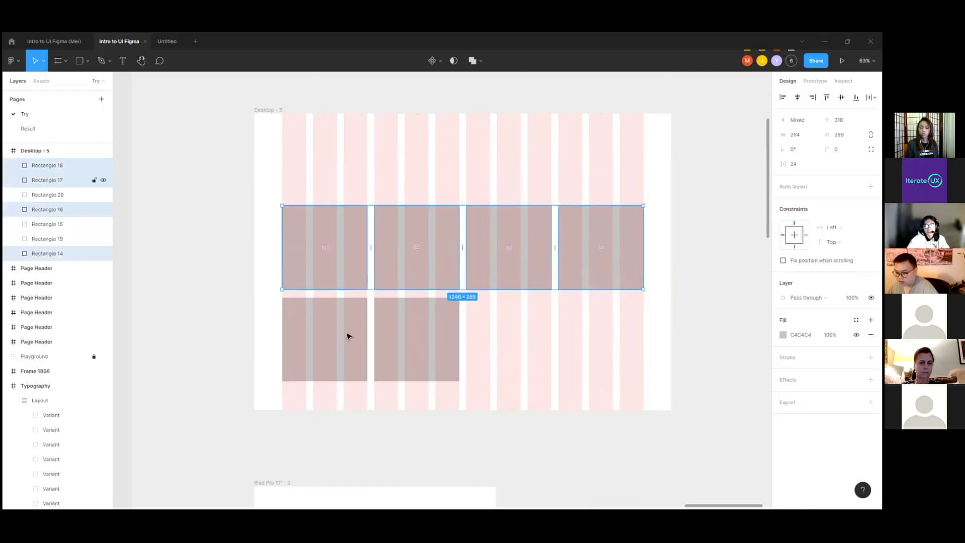
shift+click(347, 333)
shift+click(400, 344)
click(416, 278)
key(Delete)
Step: Add a second layout grid to the Desktop - 5 frame and change it to Rows
click(280, 110)
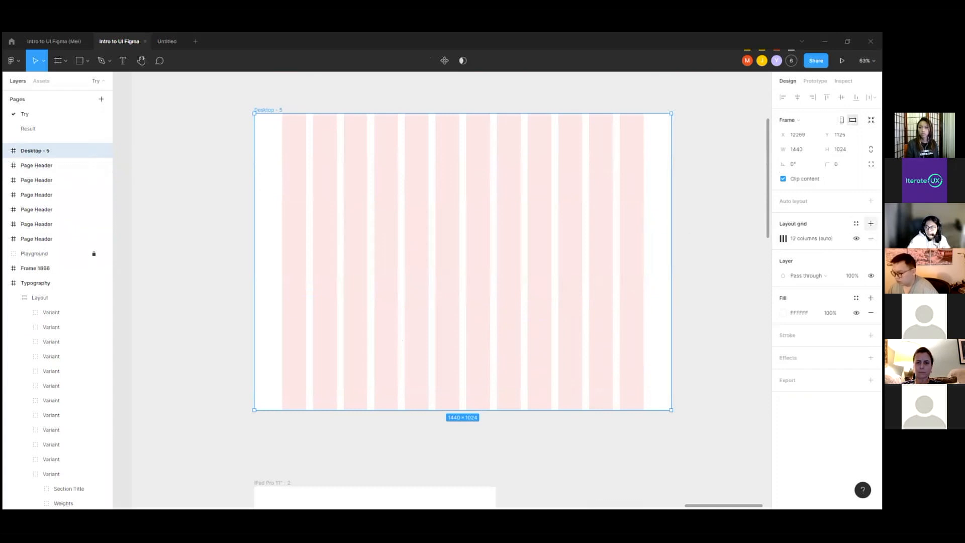
click(871, 223)
click(783, 238)
click(679, 240)
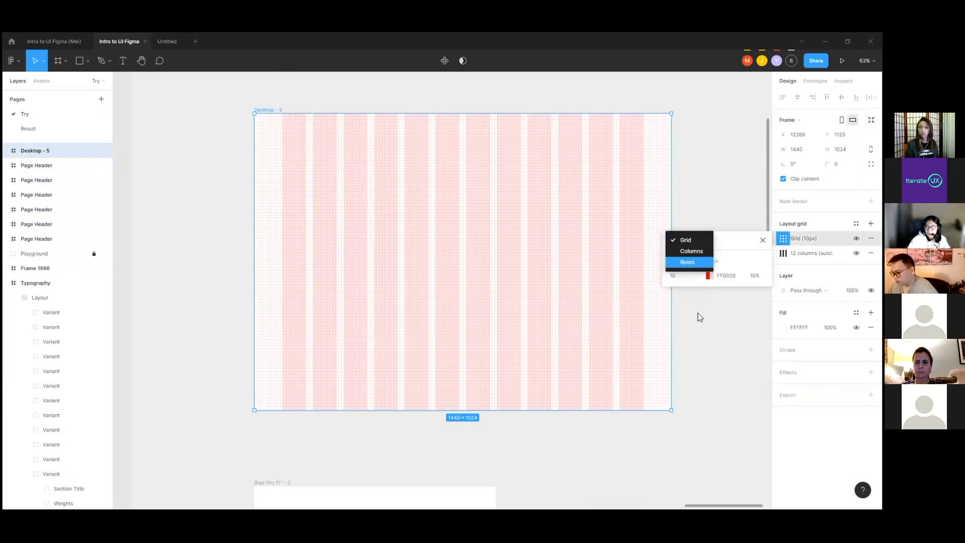
click(704, 263)
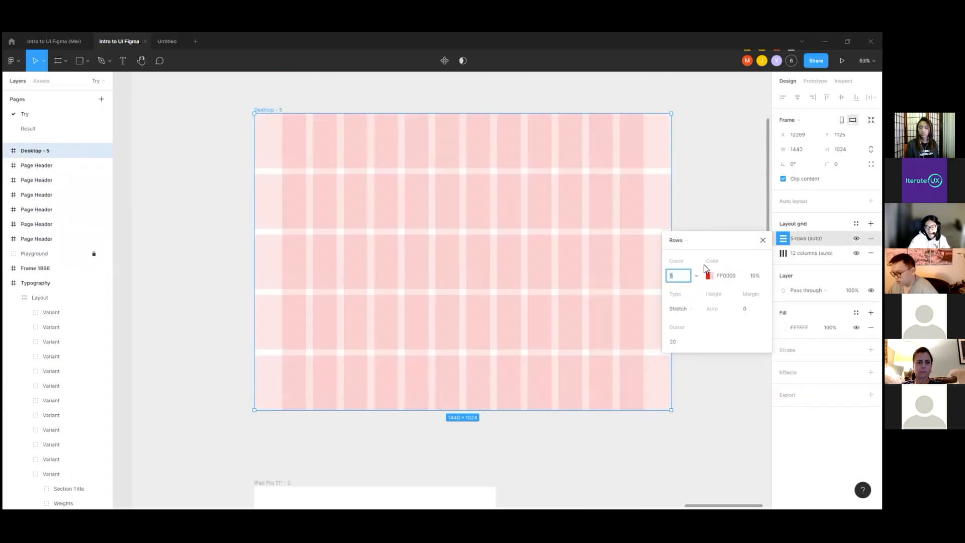
Step: Set the Desktop - 5 row grid's type to Top and its count to 100000
click(681, 310)
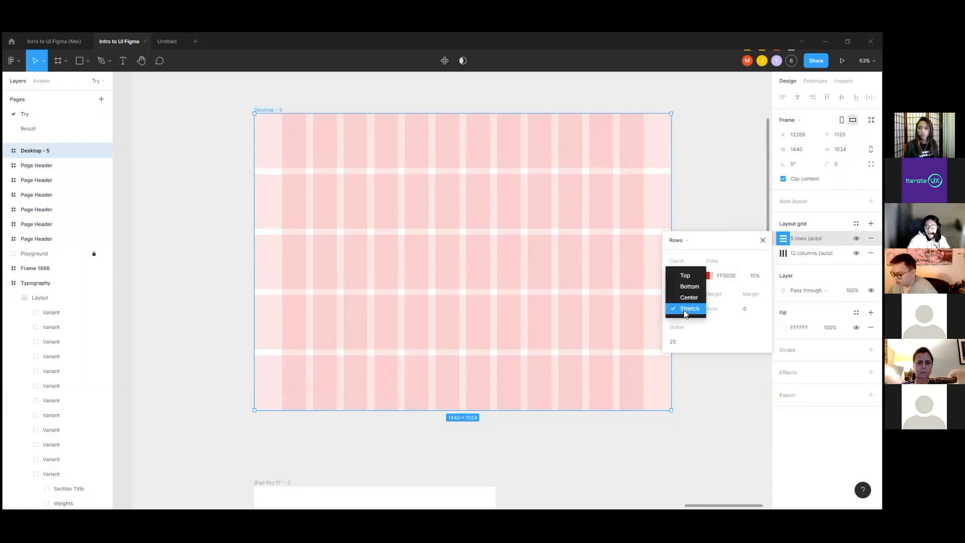
click(686, 276)
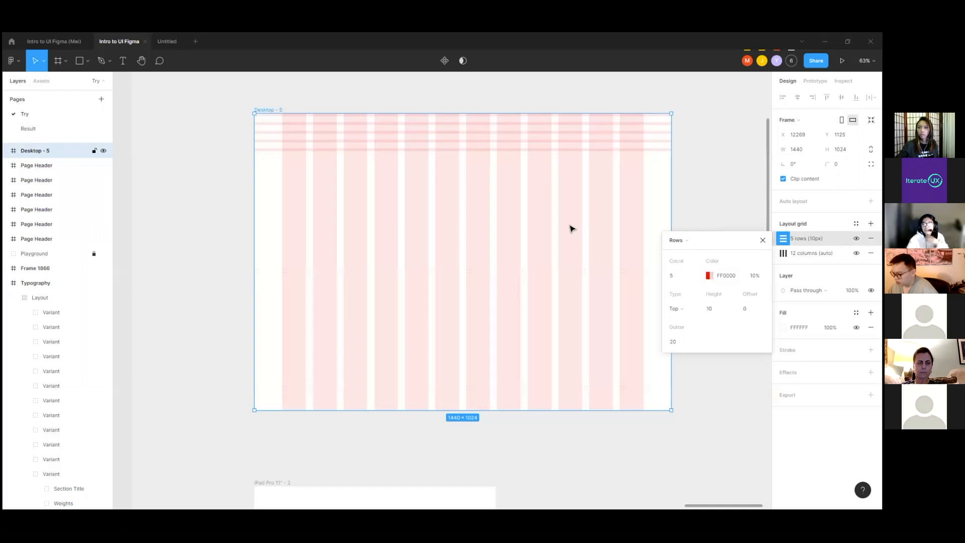
click(674, 275)
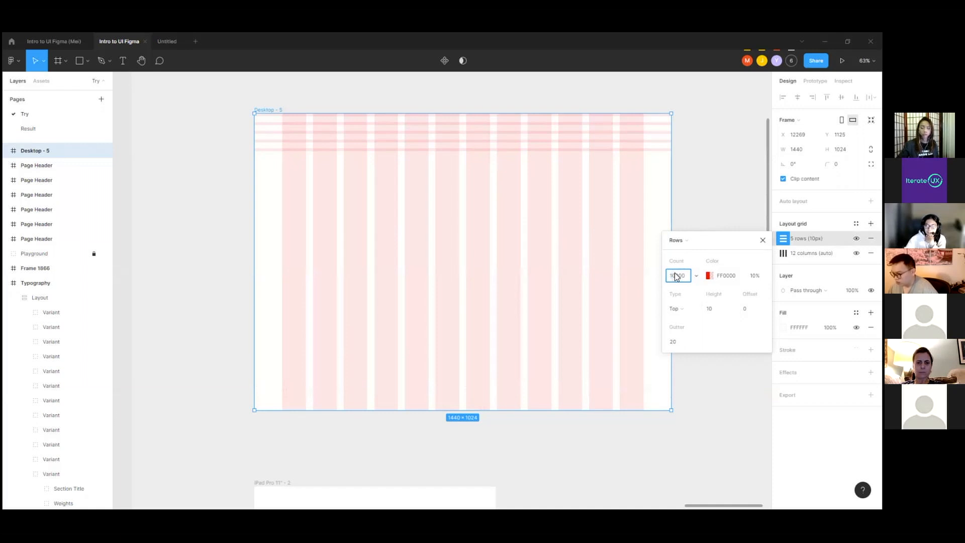
text(100000)
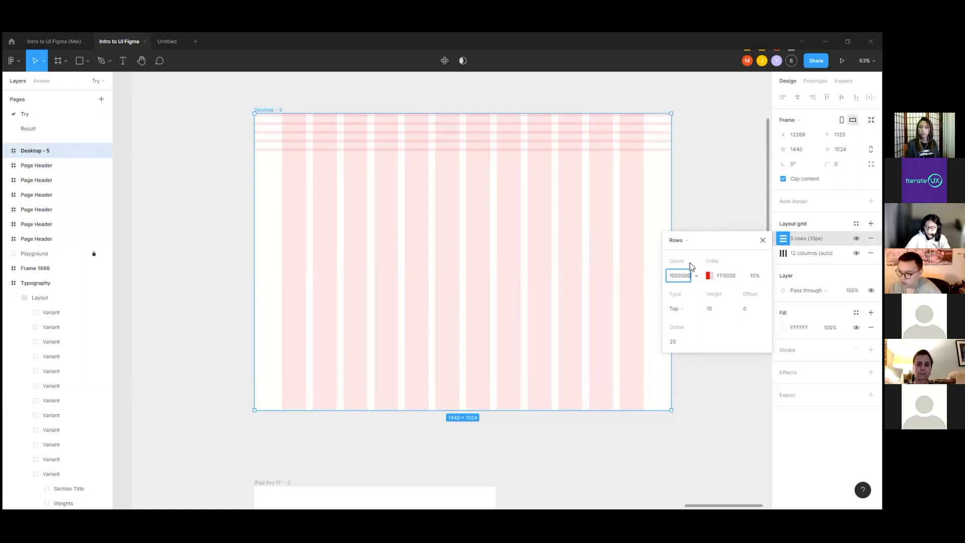
key(Return)
Step: Set the row grid's gutter to 0 and its row height to 8
click(674, 342)
text(0)
key(Return)
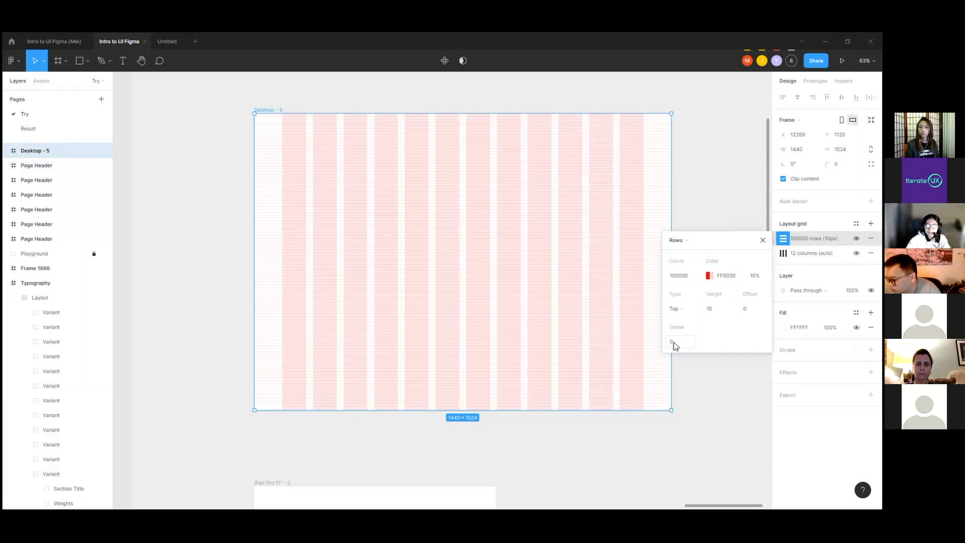
click(713, 309)
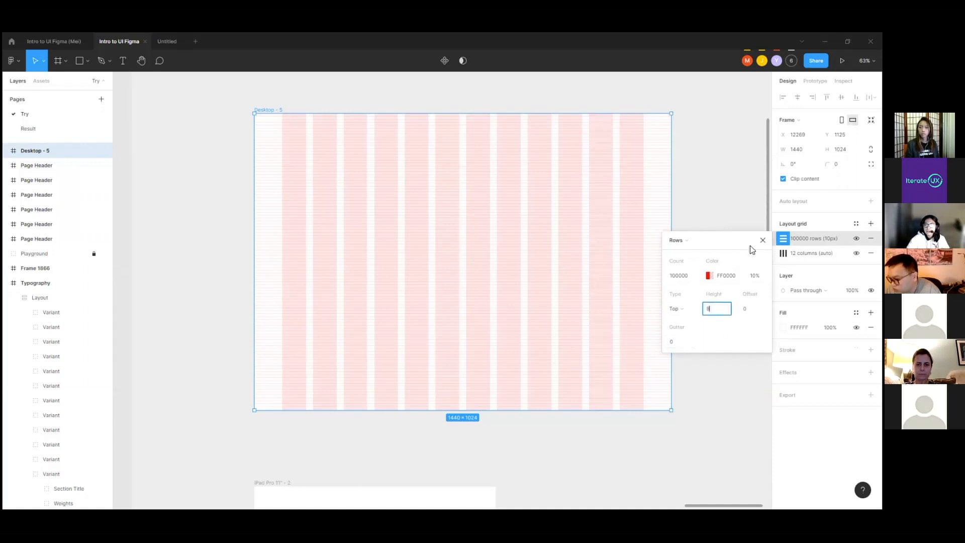
text(8)
click(678, 186)
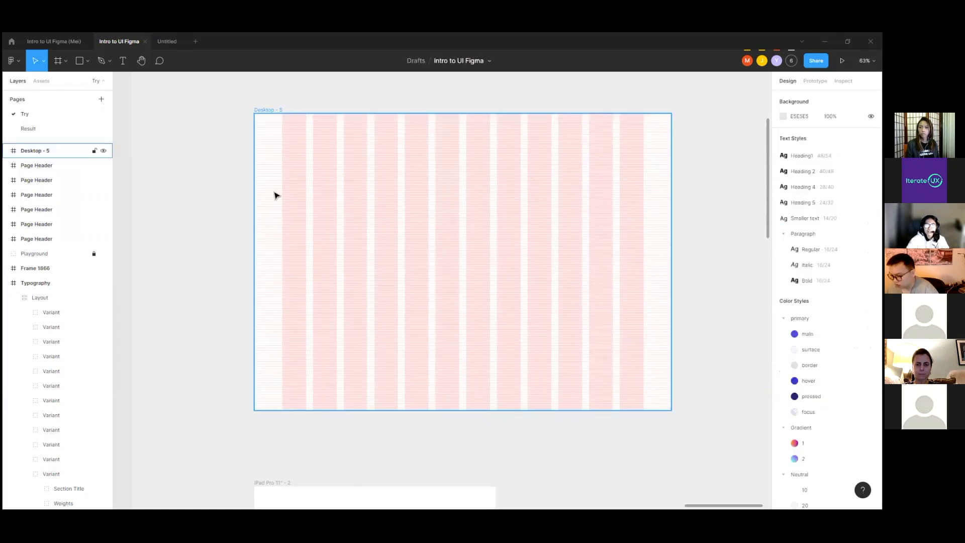
Step: Draw a small rectangle about 7 × 8 on the grid at the first column's left edge, one row tall
scroll(274, 194, up, 10)
scroll(346, 189, up, 2)
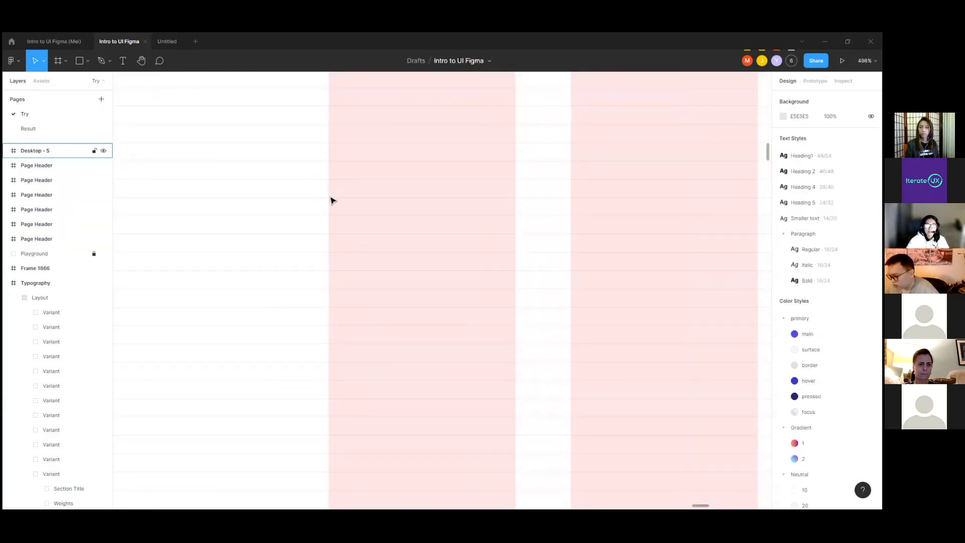
click(80, 61)
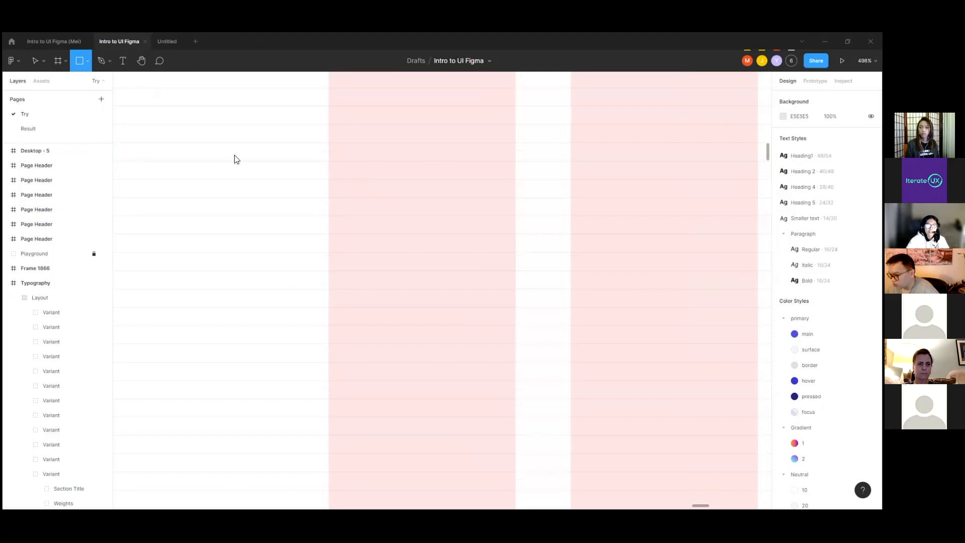
scroll(316, 184, up, 3)
drag(315, 184, 344, 216)
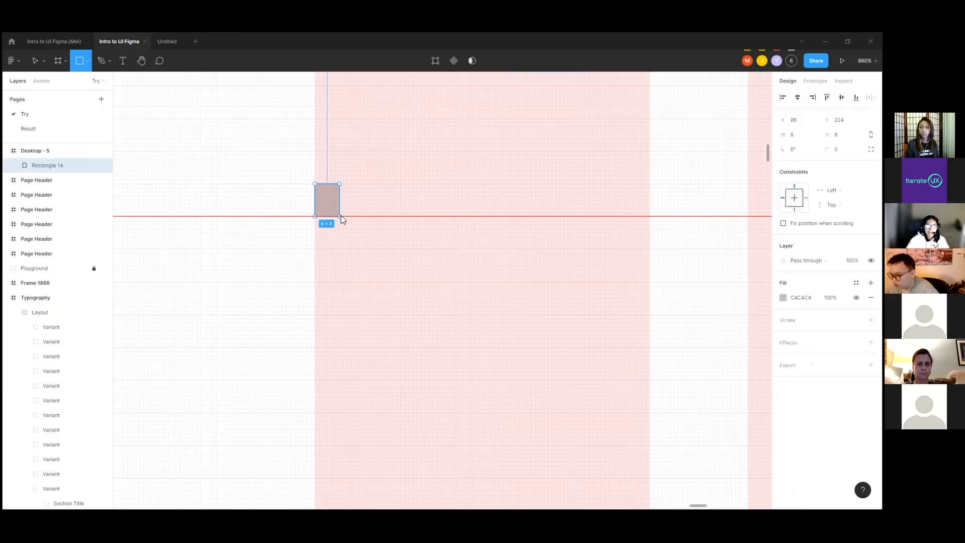
scroll(312, 212, up, 5)
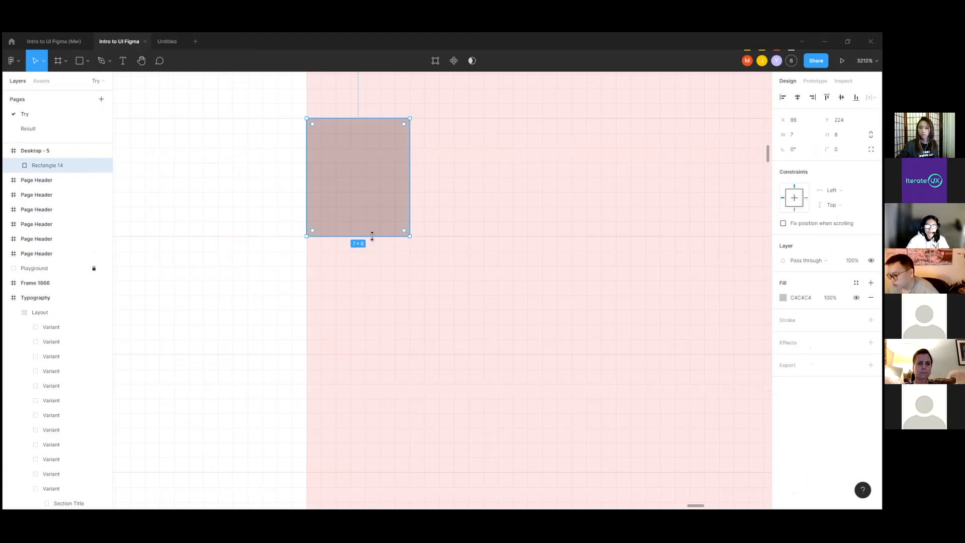
Step: Stretch the small rectangle downward to two grid rows, making it 16 tall
drag(372, 236, 351, 352)
scroll(358, 350, down, 1)
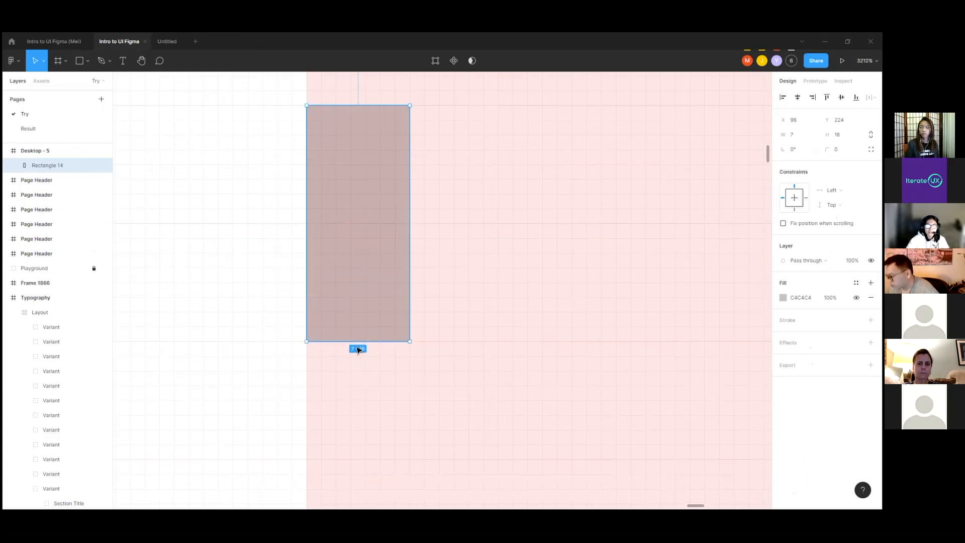
click(837, 135)
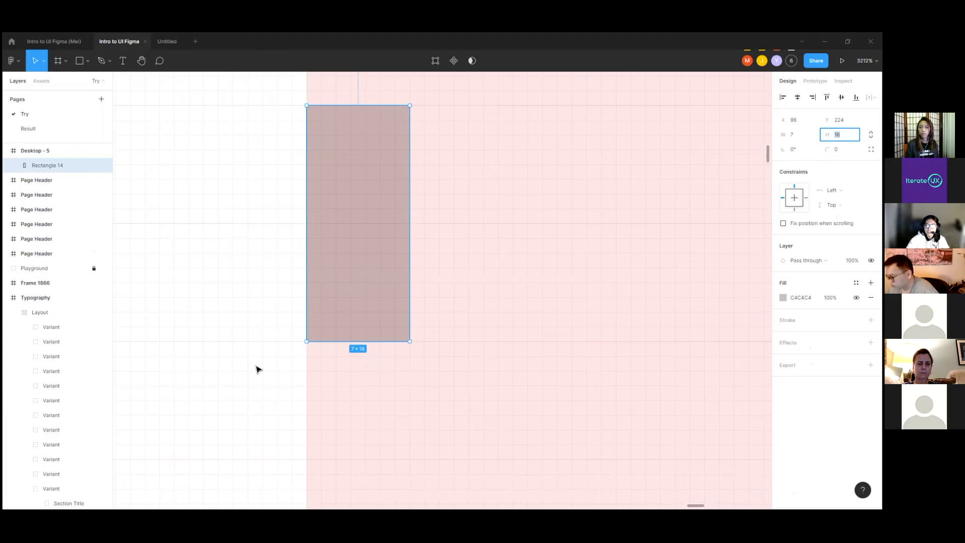
scroll(448, 218, down, 5)
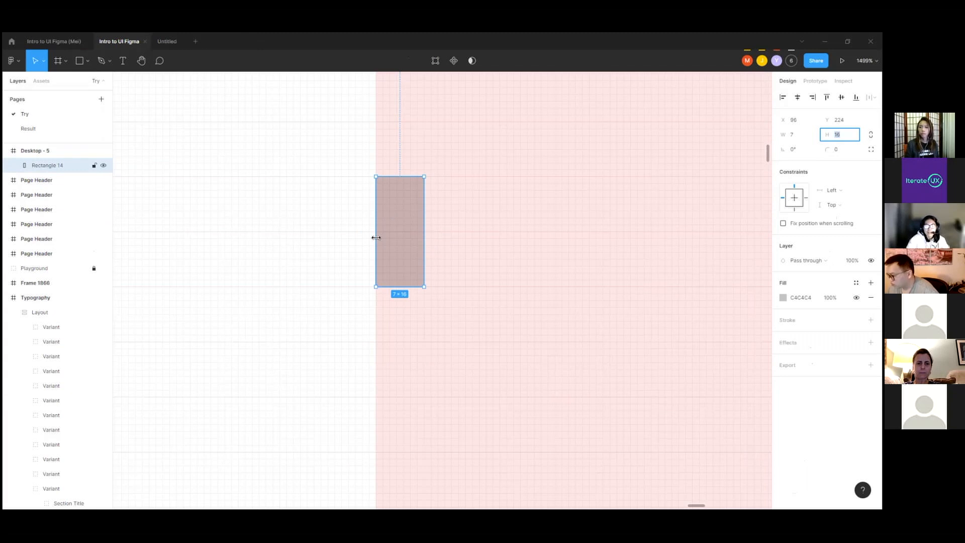
Step: Enlarge the rectangle along the grid rows to about 21 × 32
scroll(376, 237, down, 3)
drag(404, 233, 498, 234)
drag(431, 265, 433, 296)
drag(499, 244, 459, 246)
drag(416, 295, 414, 328)
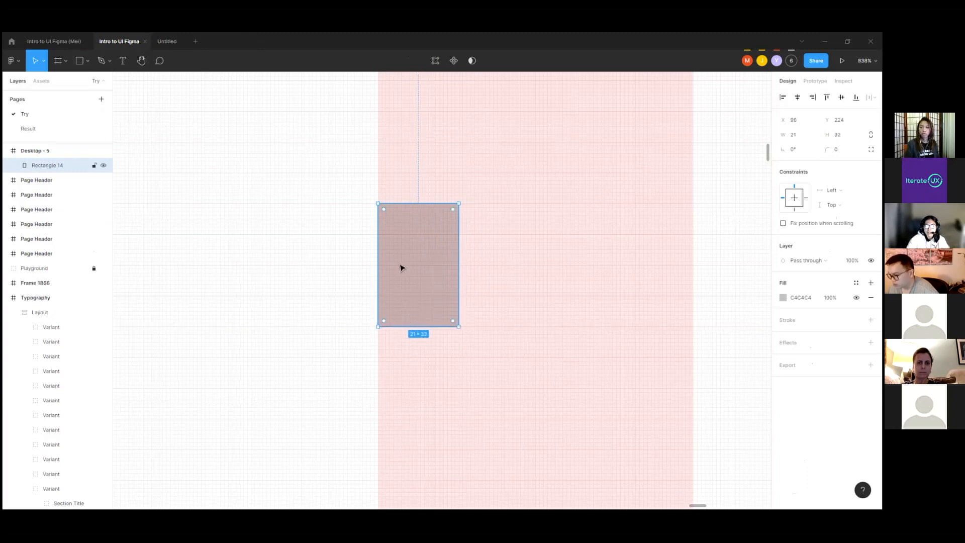
Step: Delete the demo rectangle and select the Desktop - 5 frame
scroll(402, 268, down, 3)
key(Delete)
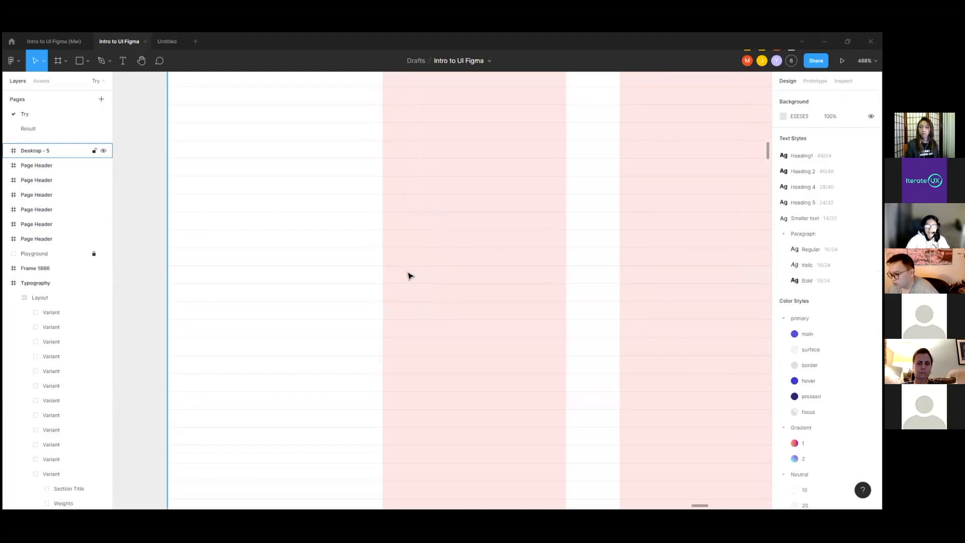
scroll(412, 226, down, 10)
scroll(330, 228, down, 3)
click(370, 179)
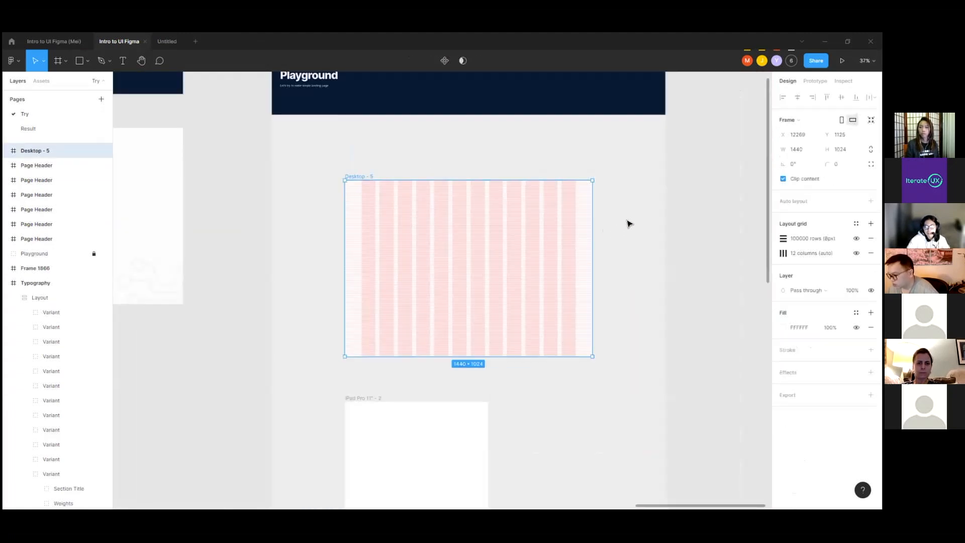
Step: Examine the Color section, inspecting the Neutral color and Primary color headings above their swatches
scroll(650, 187, down, 2)
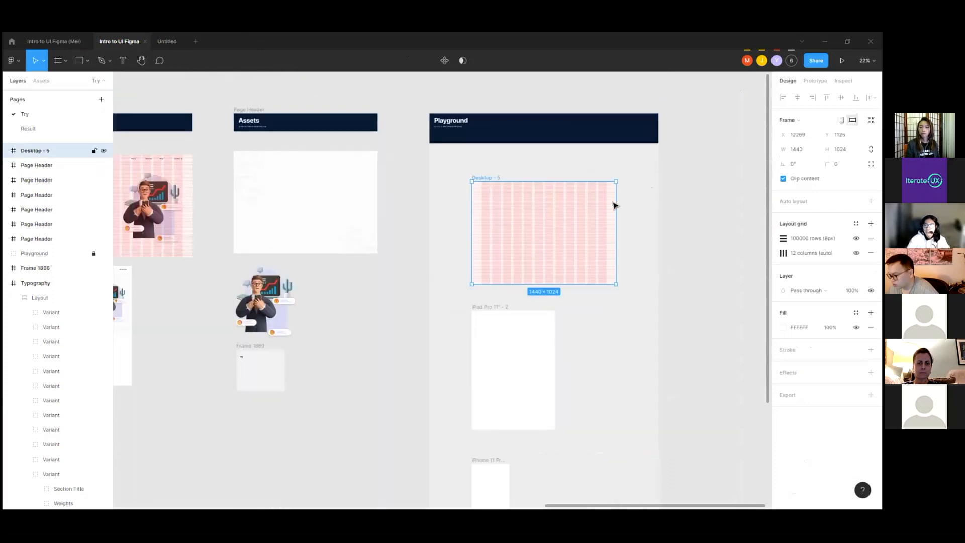
scroll(578, 216, up, 3)
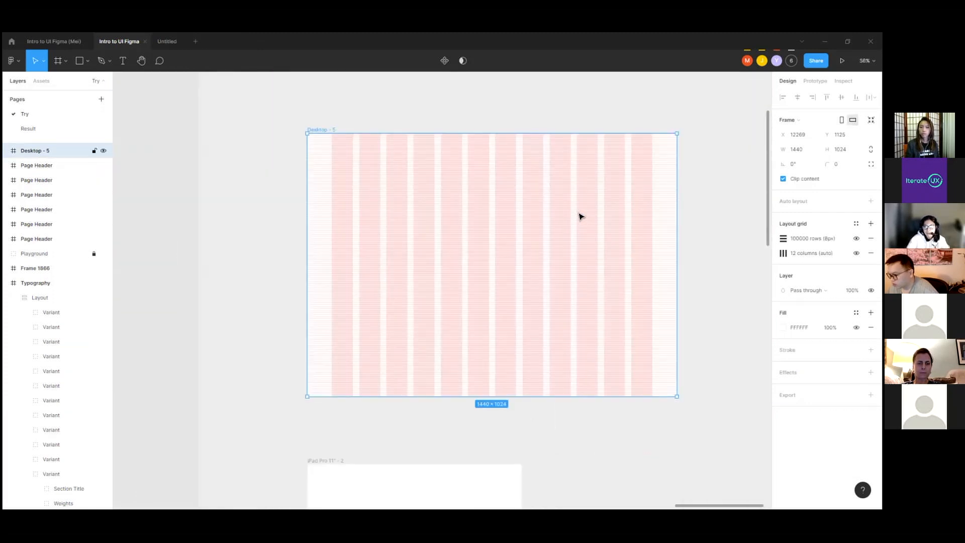
scroll(581, 216, down, 6)
scroll(352, 202, up, 3)
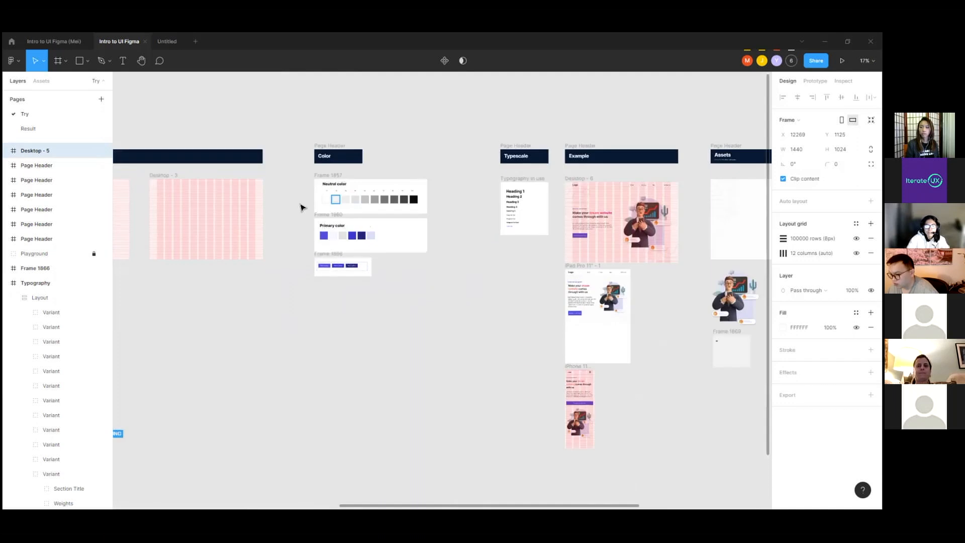
scroll(301, 207, up, 3)
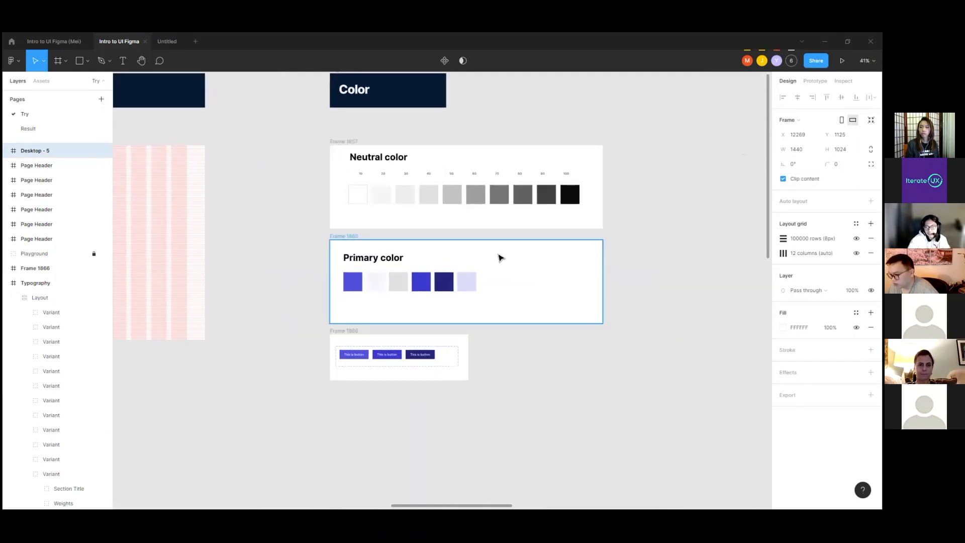
scroll(498, 259, up, 1)
click(347, 142)
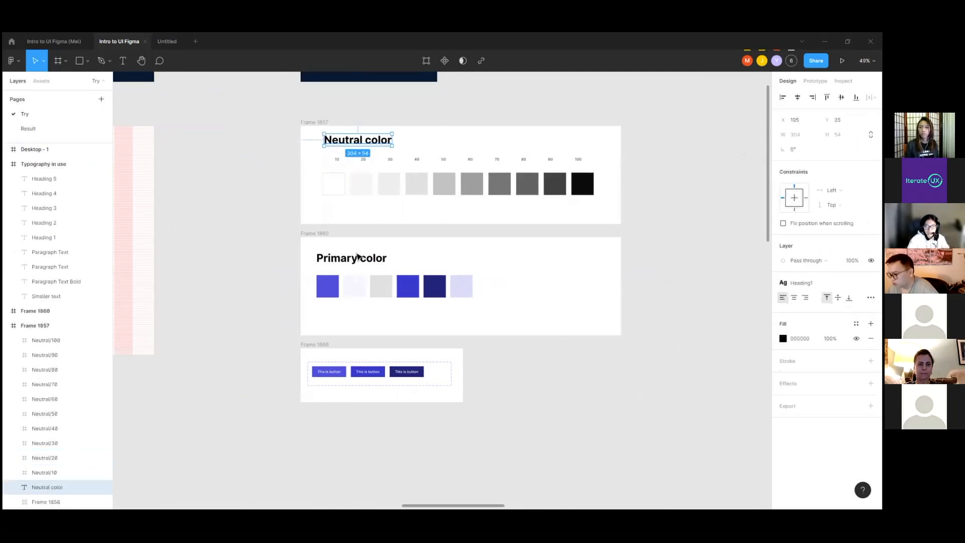
click(357, 257)
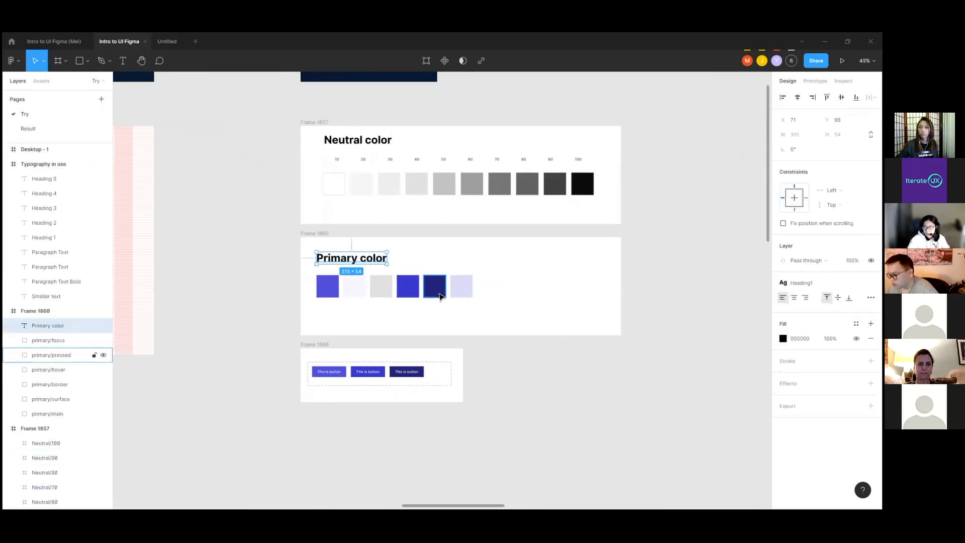
click(383, 141)
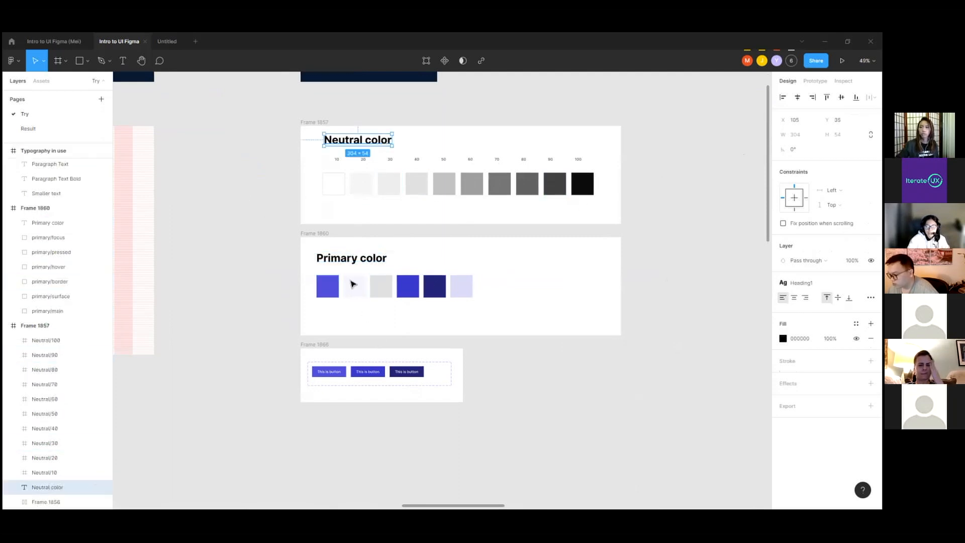
Step: Inspect the primary/main swatch in the Primary color frame, then clear the selection to view both palettes
scroll(351, 279, up, 5)
click(328, 310)
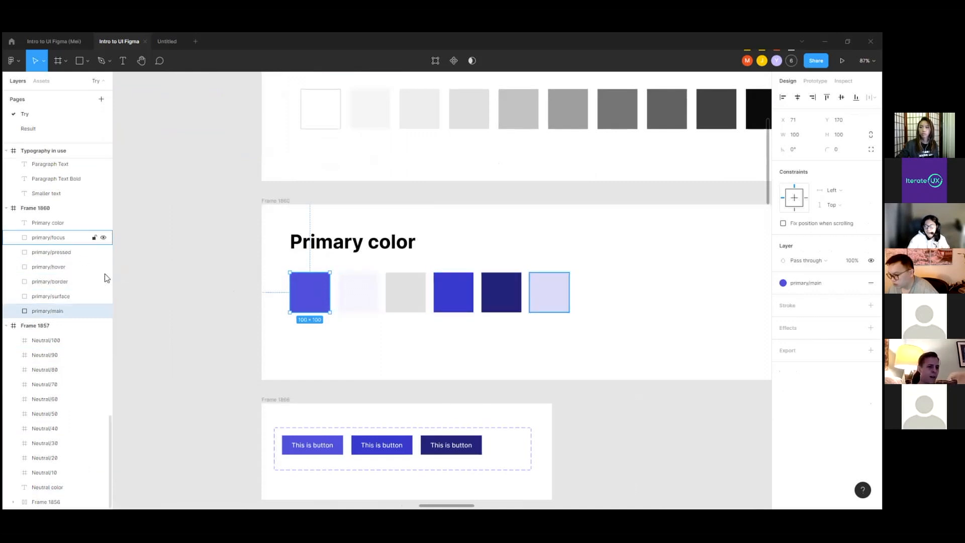
click(442, 327)
scroll(320, 292, down, 1)
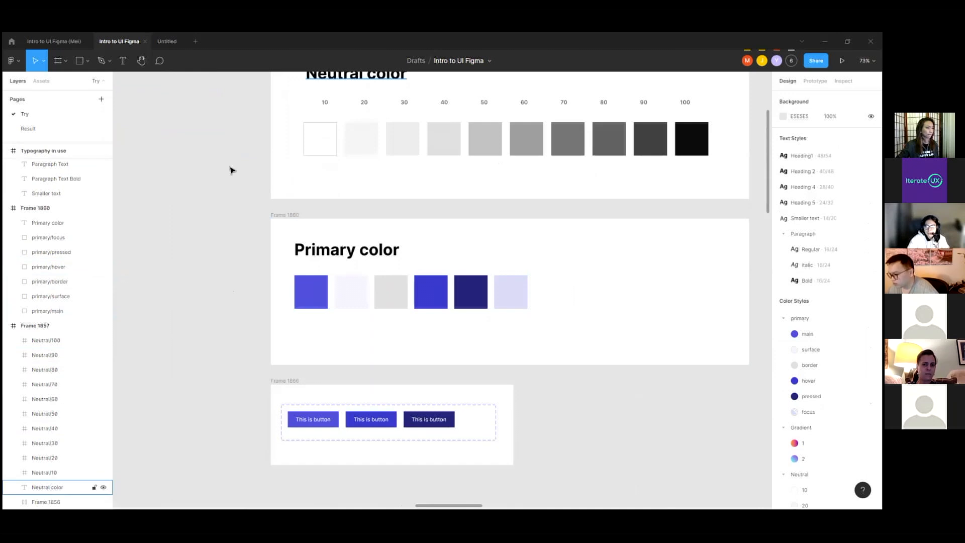
scroll(289, 293, down, 1)
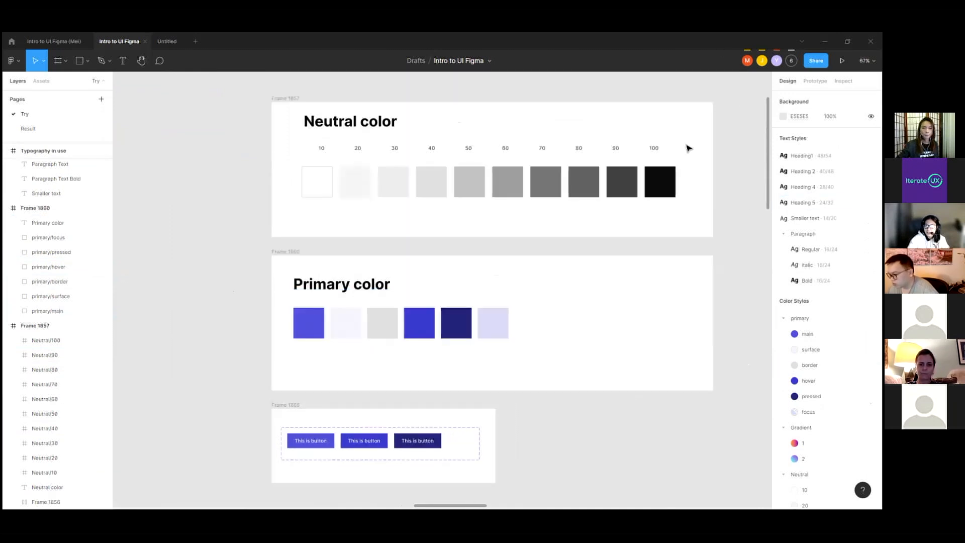
Step: Review the file's color styles, covering the primary, Gradient and Neutral groups, and the grid style
scroll(688, 148, up, 1)
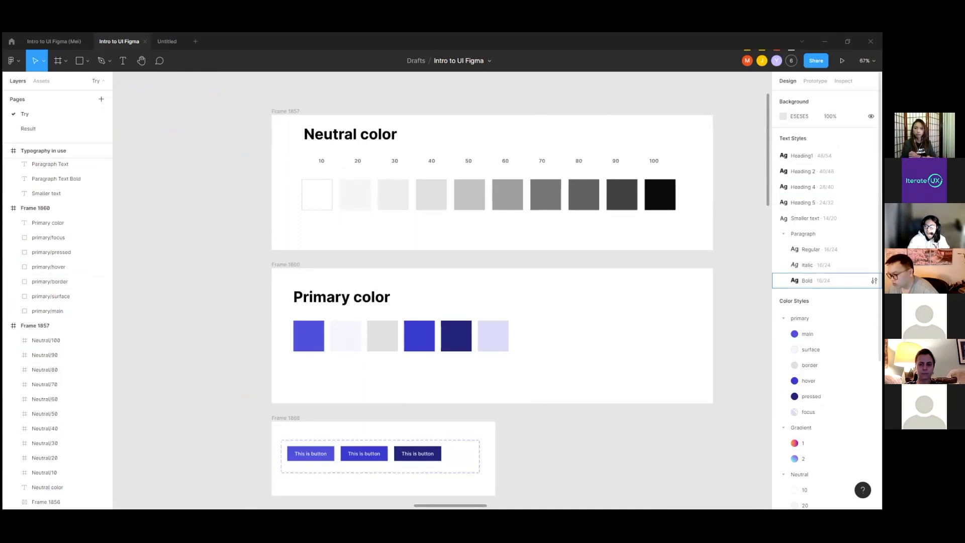
scroll(855, 301, down, 1)
scroll(827, 226, down, 3)
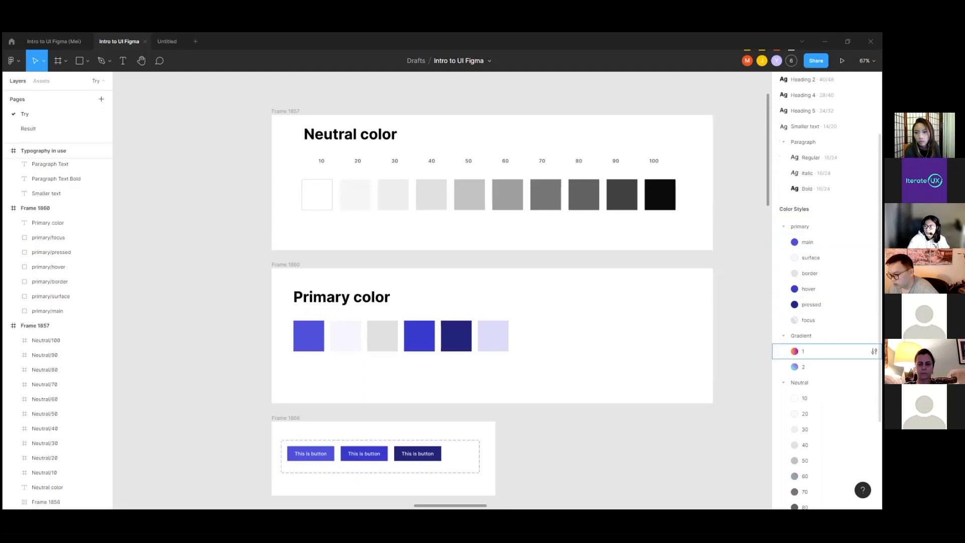
scroll(827, 366, down, 4)
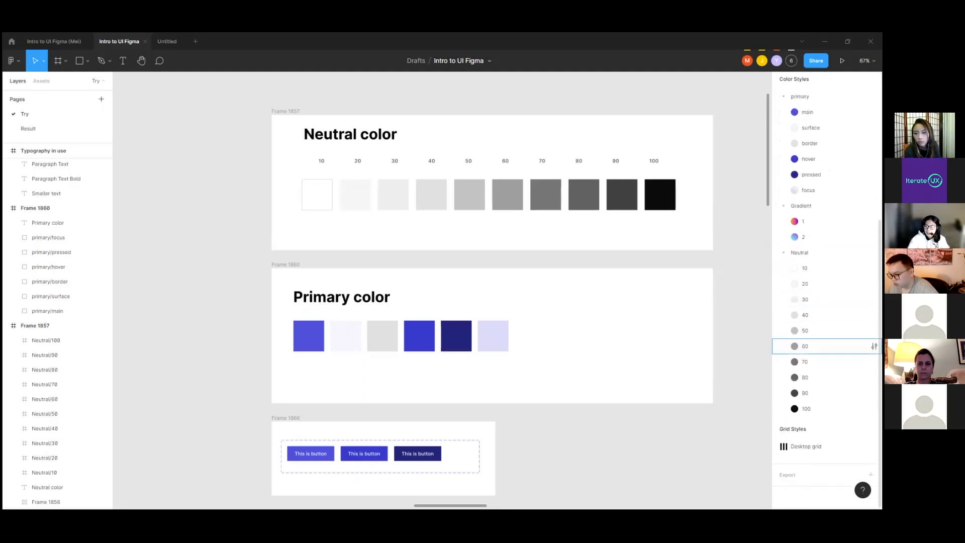
scroll(826, 352, up, 3)
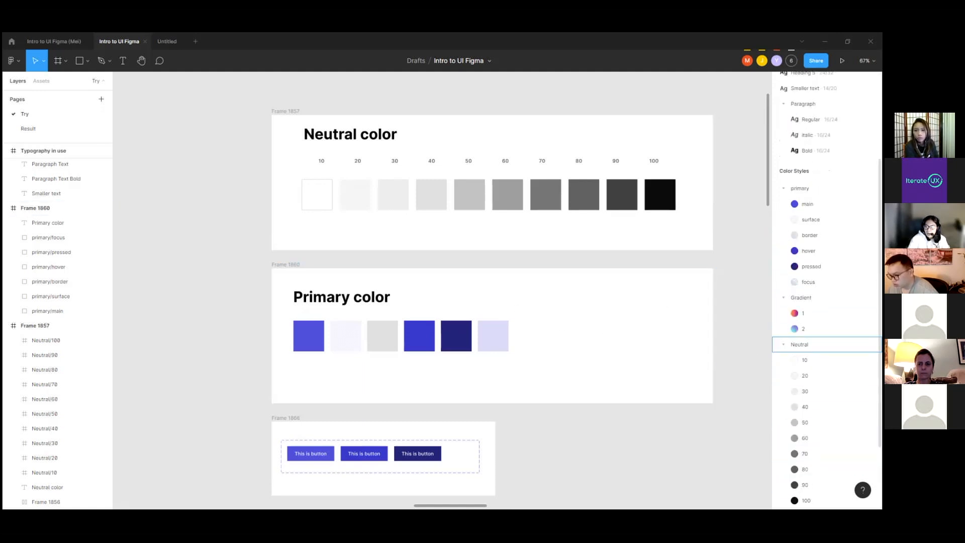
scroll(855, 402, down, 2)
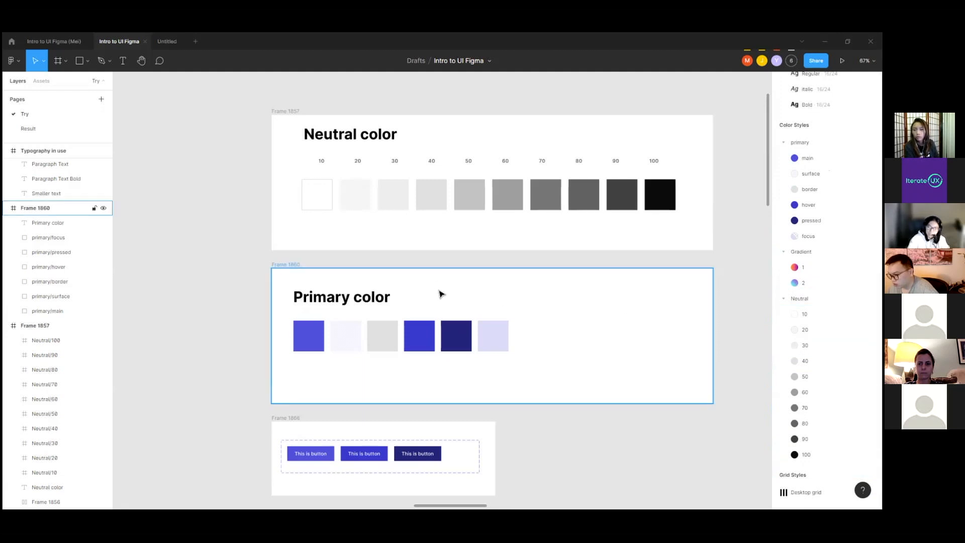
Step: Inspect the Heading 1 text in the Typescale section's Typography in use frame
scroll(439, 286, down, 3)
scroll(389, 272, down, 3)
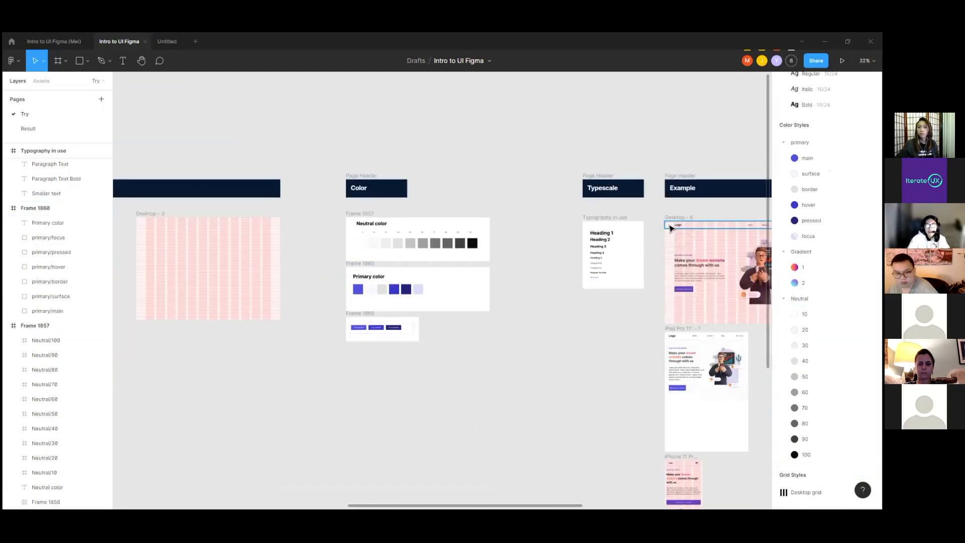
scroll(618, 233, up, 2)
scroll(619, 233, up, 5)
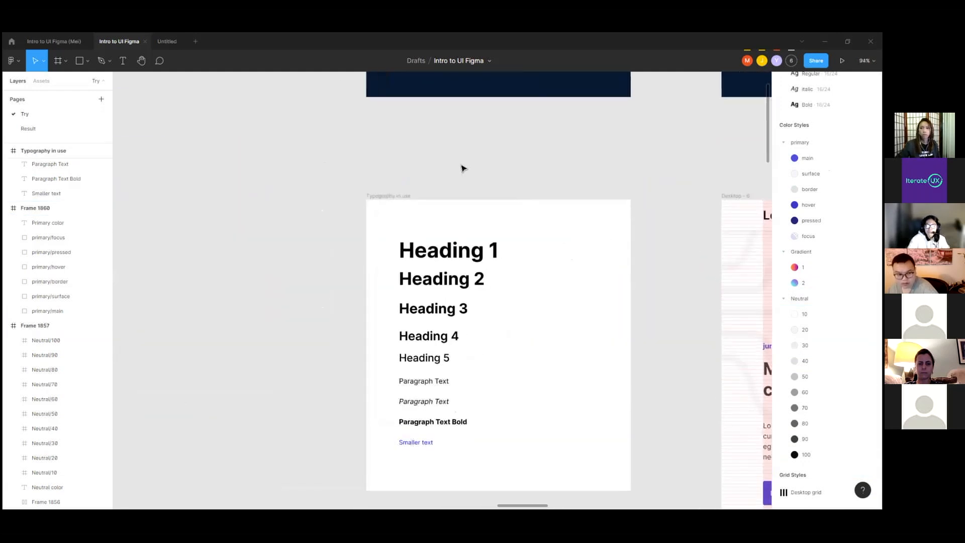
click(480, 237)
scroll(561, 287, up, 2)
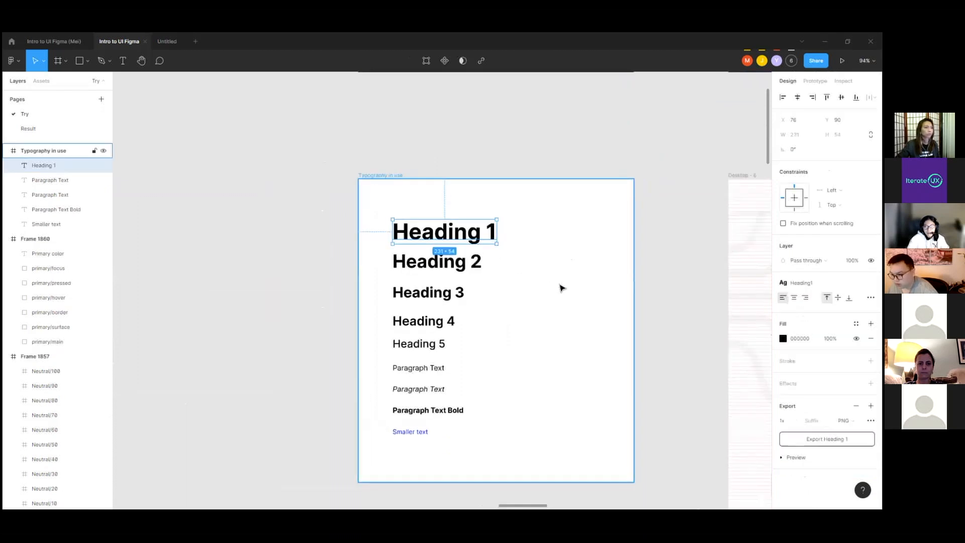
Step: Inspect the text properties of Heading 2, Heading 3, Heading 4 and Heading 5 in the Typography in use frame
click(442, 259)
click(416, 298)
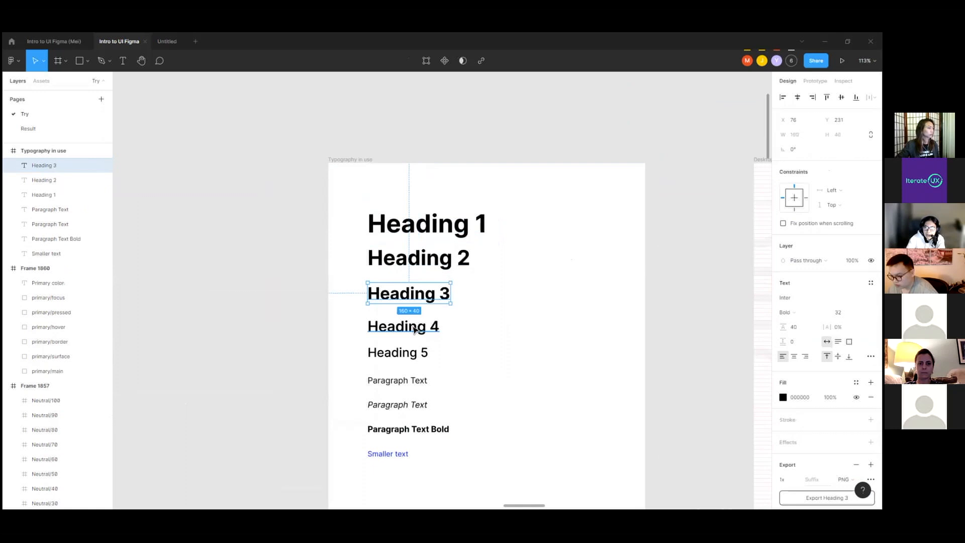
click(415, 328)
click(415, 354)
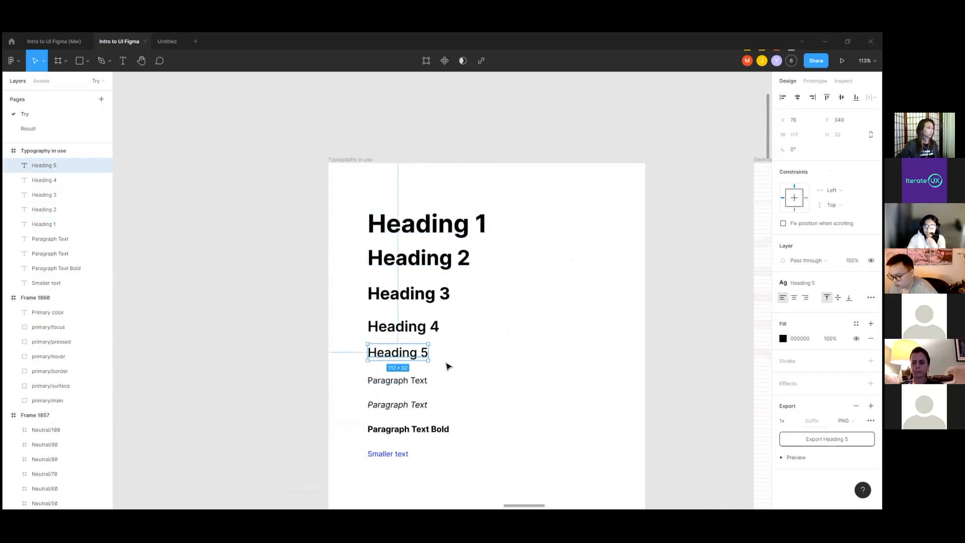
Step: Inspect the regular, italic and bold Paragraph Text samples and their assigned text styles
click(403, 382)
click(409, 405)
click(413, 428)
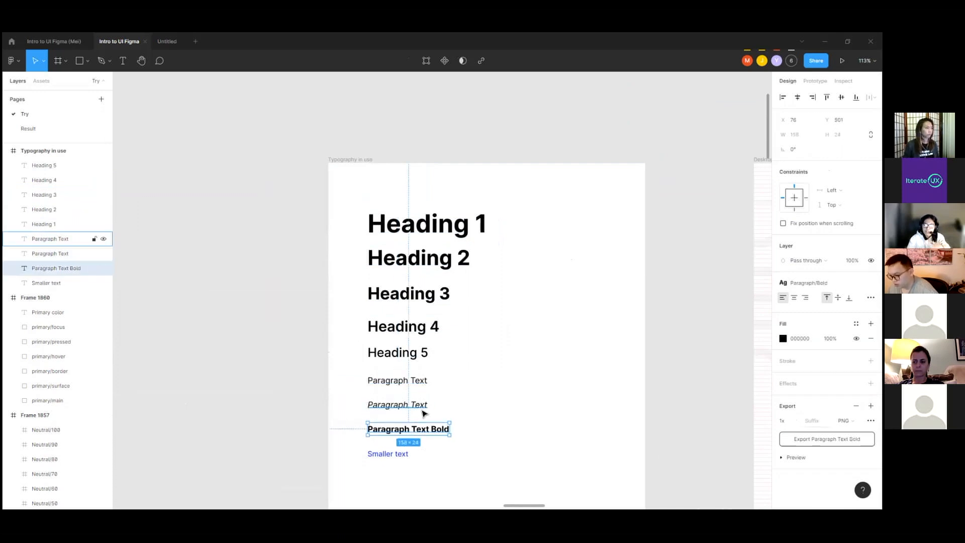
click(419, 385)
click(439, 432)
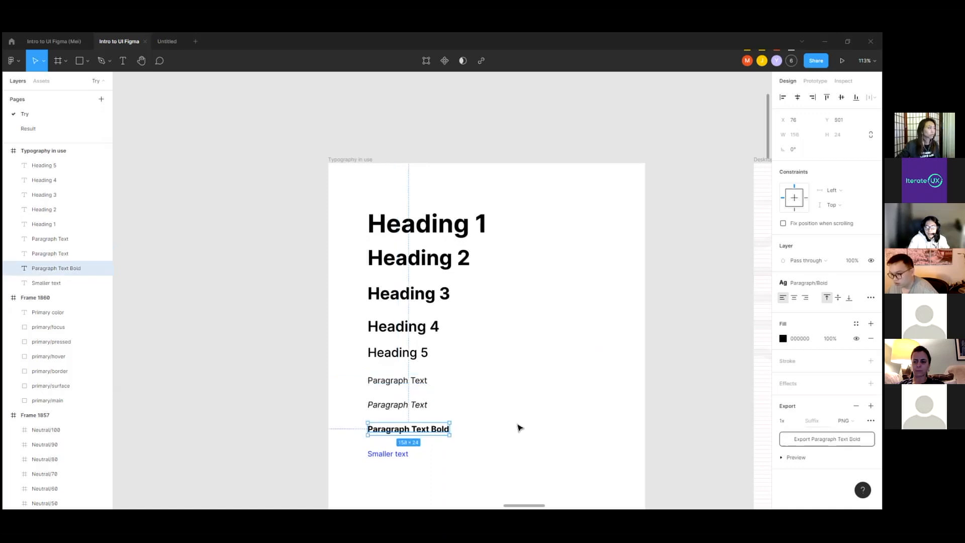
Step: Compare the text properties of Heading 2 through Heading 5 and the italic Paragraph Text
scroll(526, 360, up, 2)
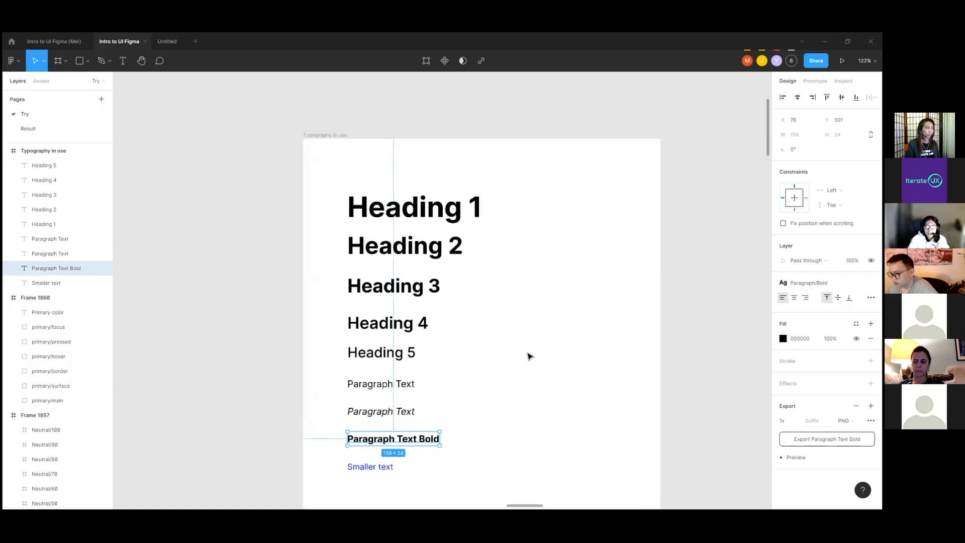
click(403, 241)
click(395, 280)
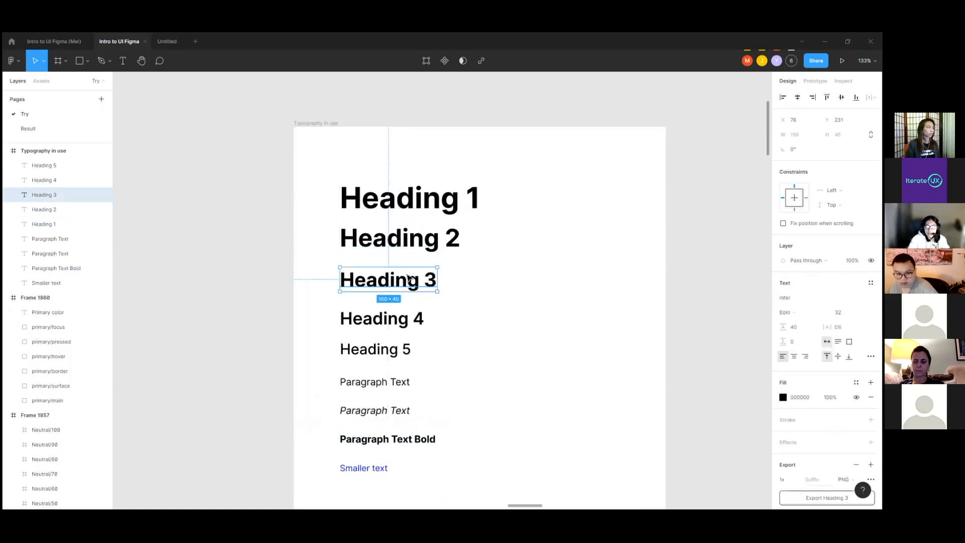
click(390, 320)
click(388, 358)
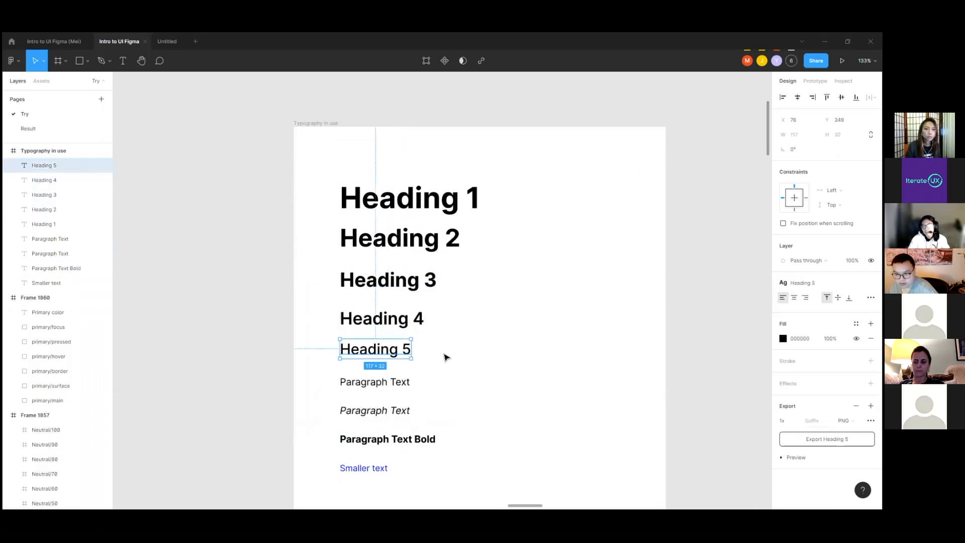
click(402, 408)
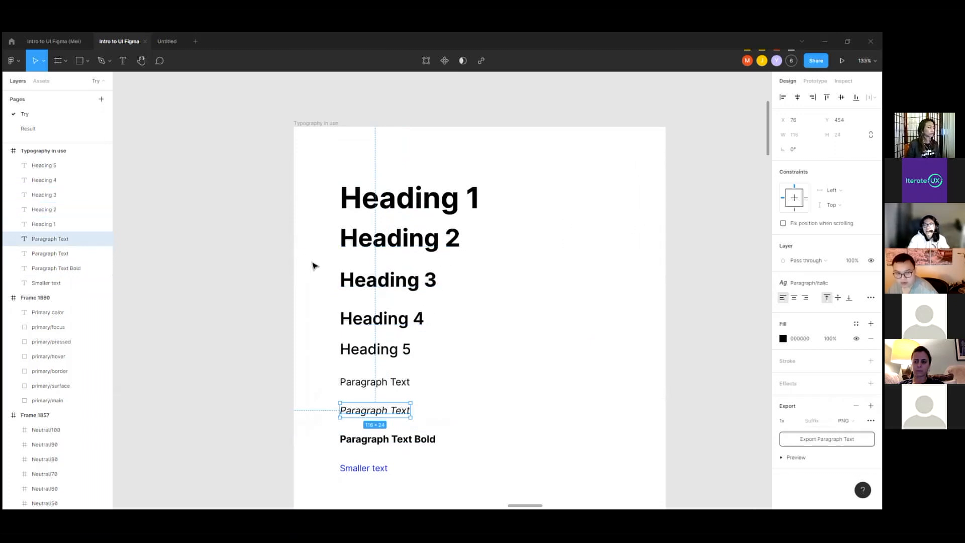
scroll(312, 265, down, 1)
scroll(438, 257, up, 2)
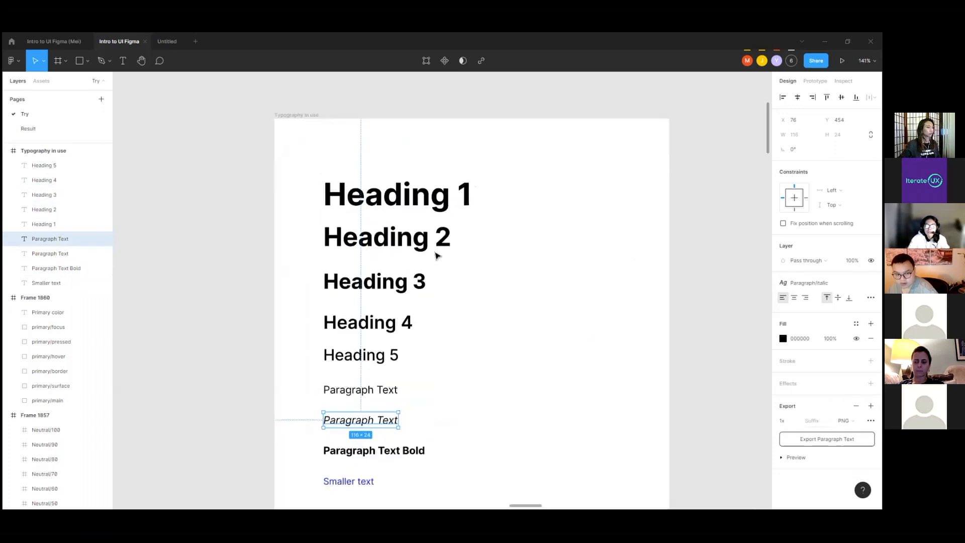
Step: Inspect Heading 2, Heading 3 and Heading 4 again, returning to Heading 3's text properties
click(408, 247)
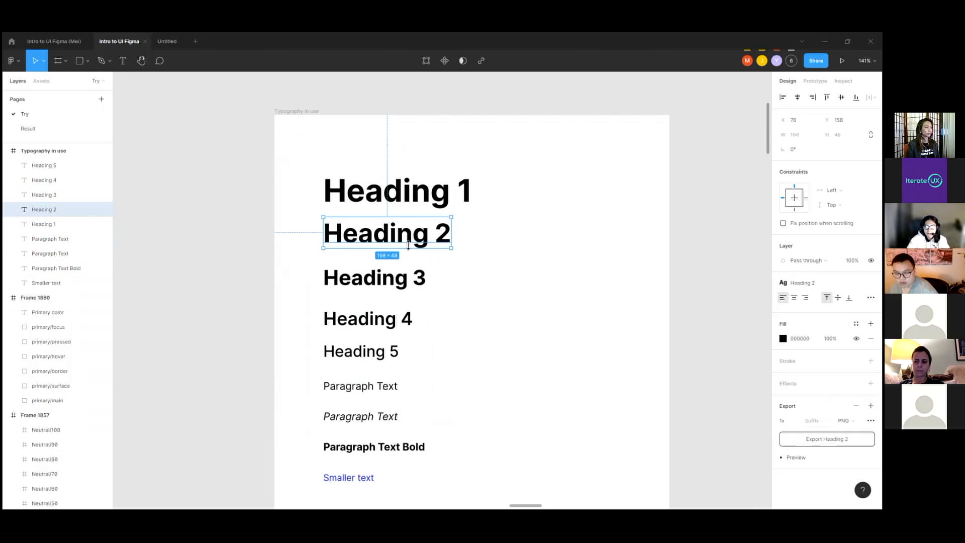
scroll(420, 262, down, 1)
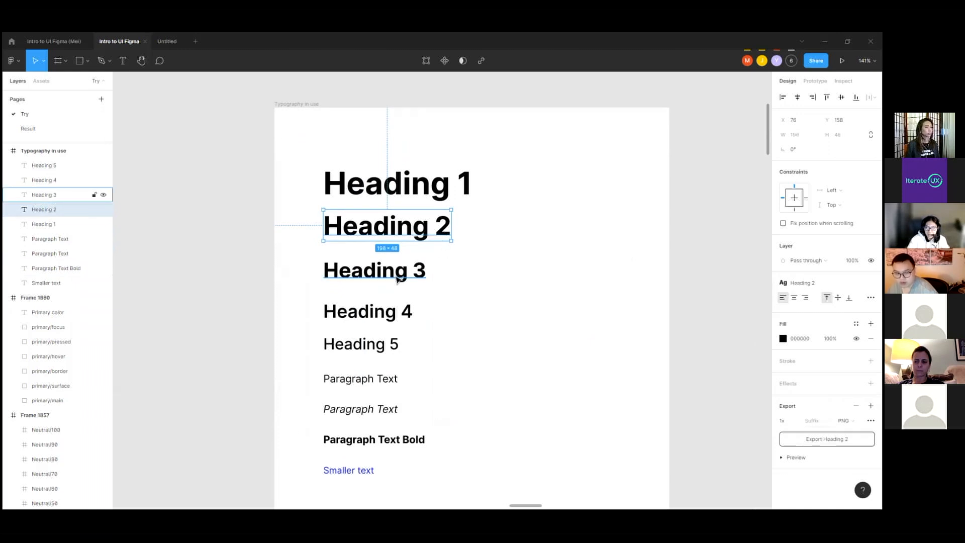
click(397, 279)
click(400, 321)
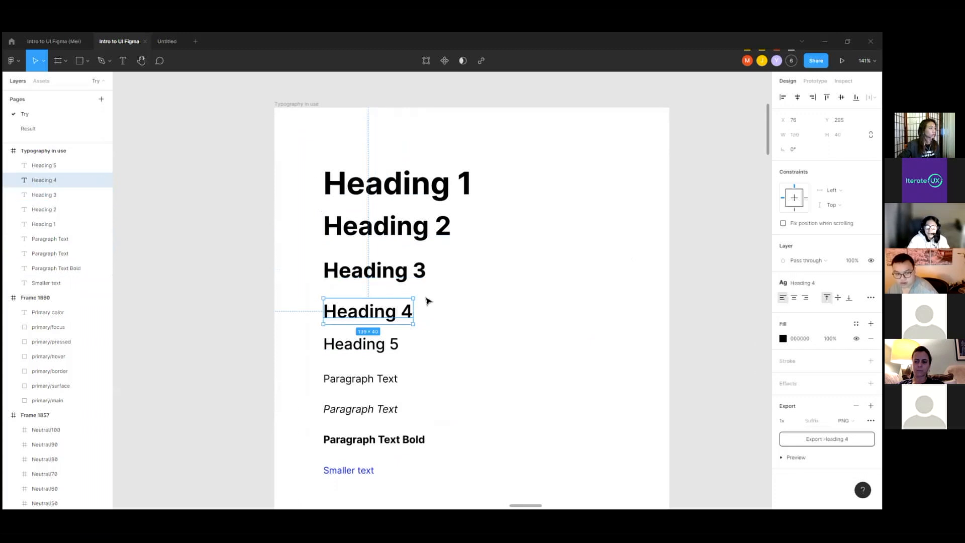
click(410, 270)
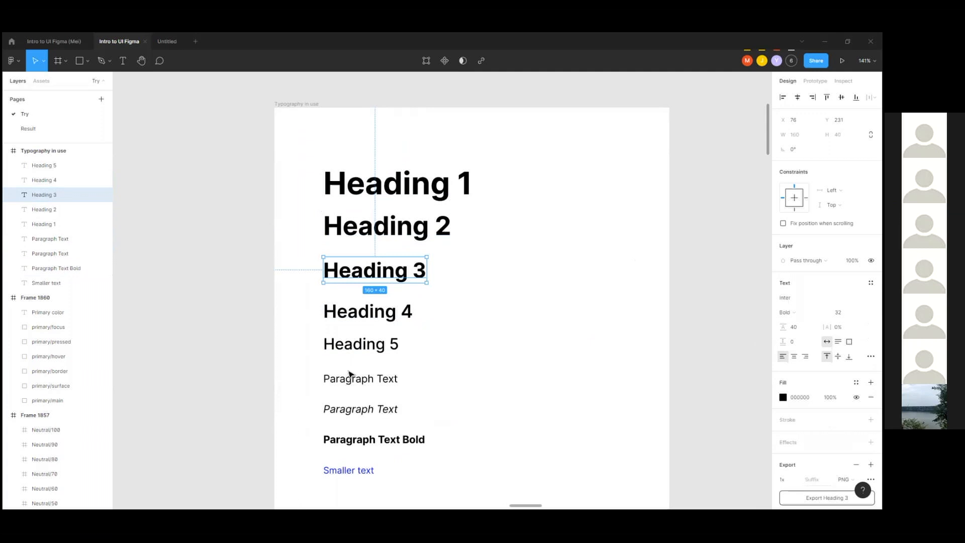
Step: Review Heading 1 through Heading 5 and the regular Paragraph Text, then clear the selection to view the file's text styles
click(422, 184)
click(412, 226)
click(410, 271)
click(369, 312)
click(366, 346)
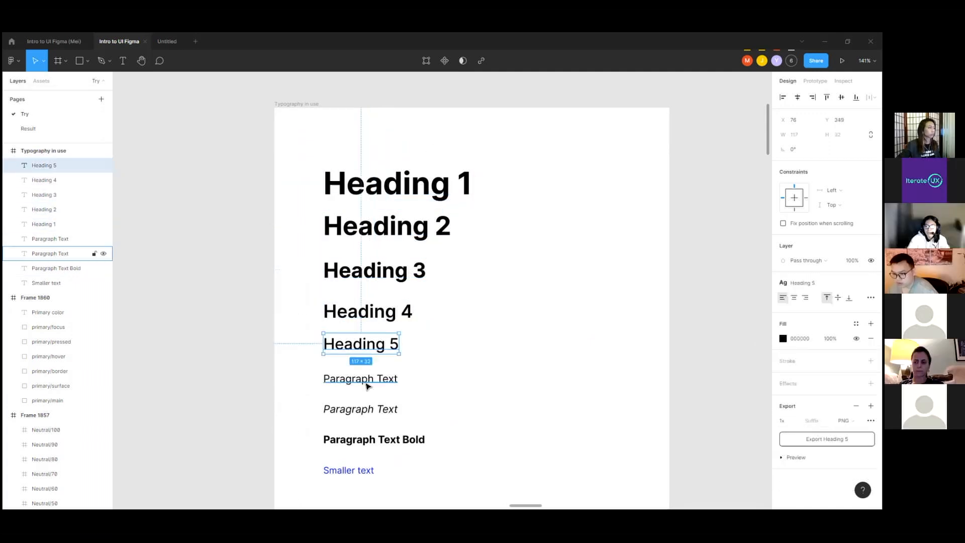
click(367, 383)
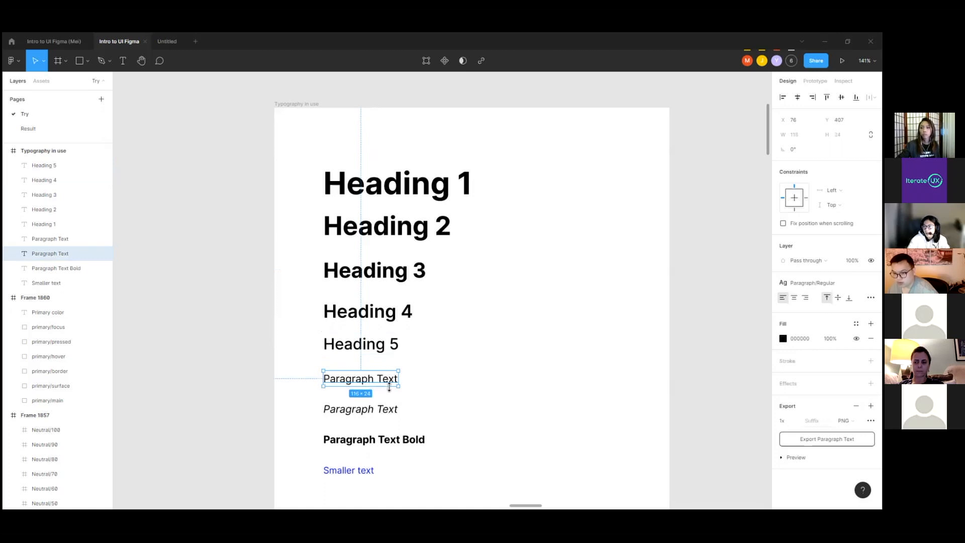
click(739, 262)
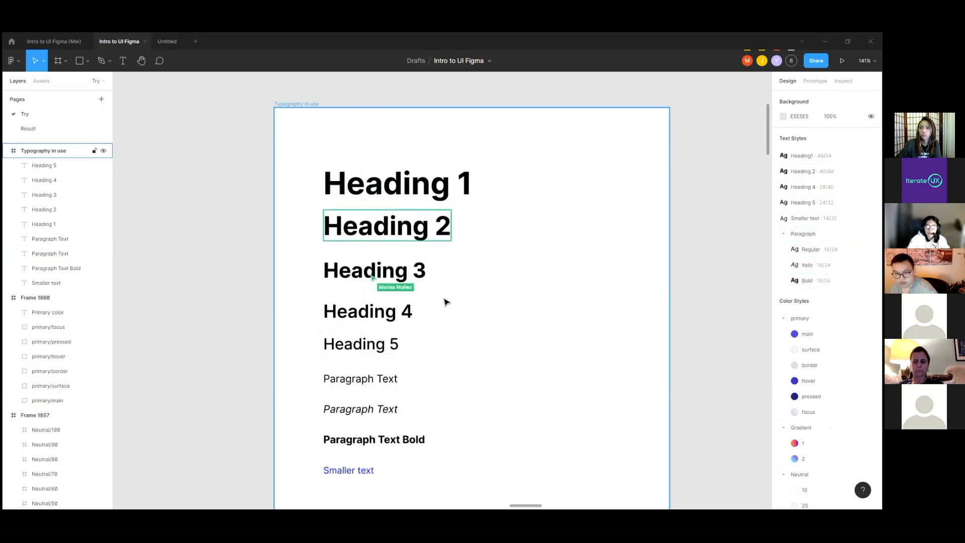
scroll(444, 300, up, 3)
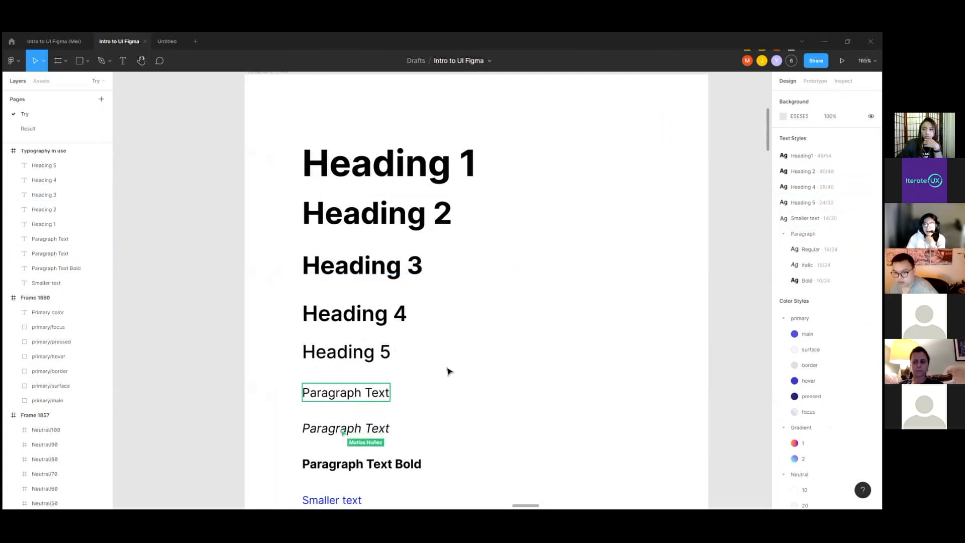
Step: Set the line height of the Heading 3 text to 32, matching its font size
click(394, 273)
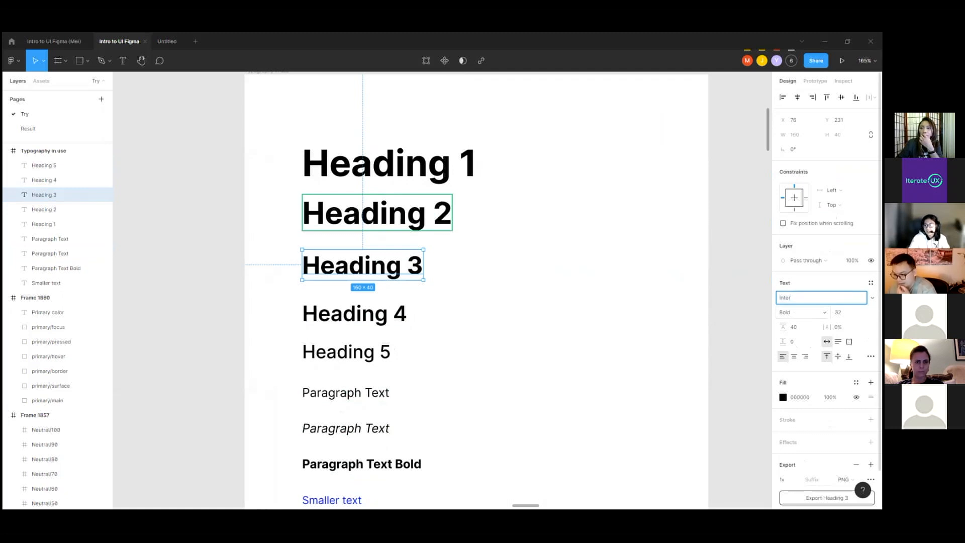
click(843, 313)
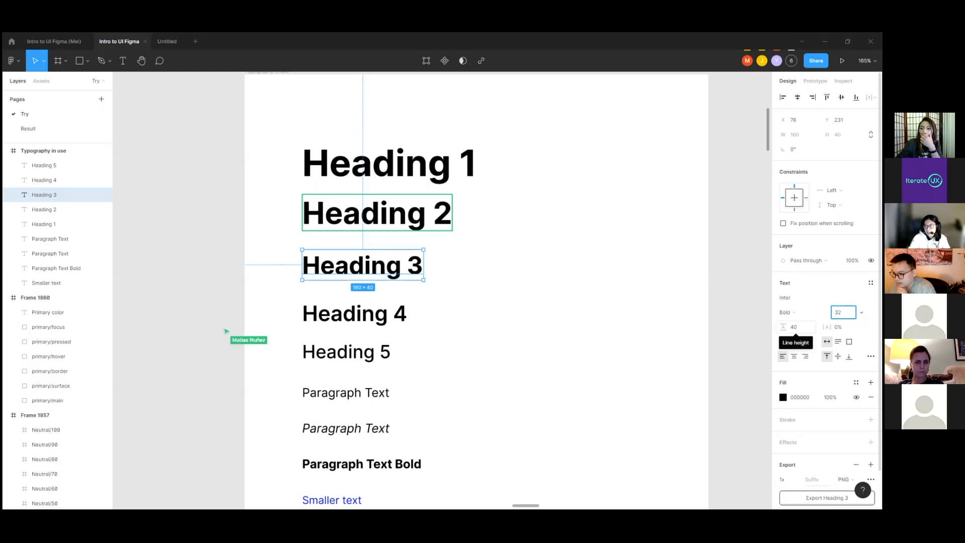
click(796, 327)
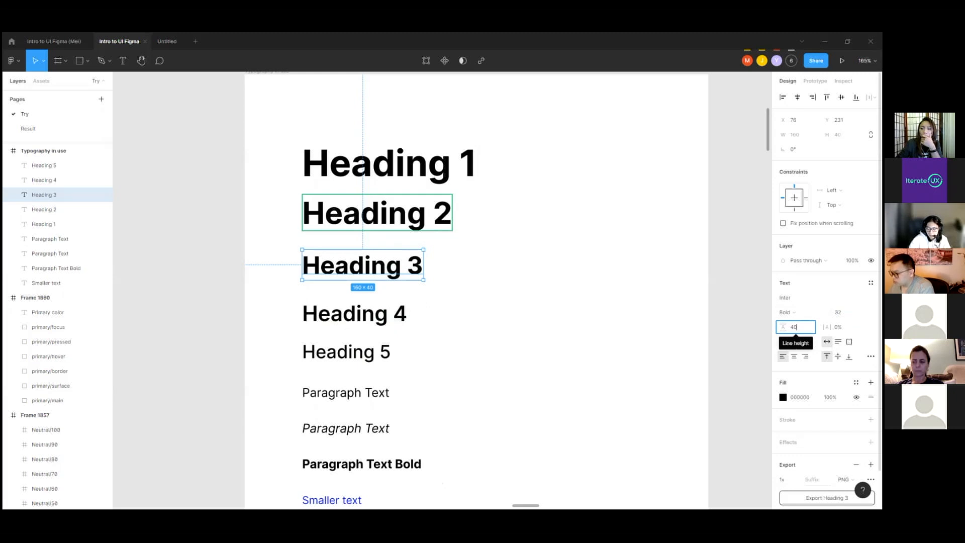
key(BackSpace)
key(BackSpace)
text(32)
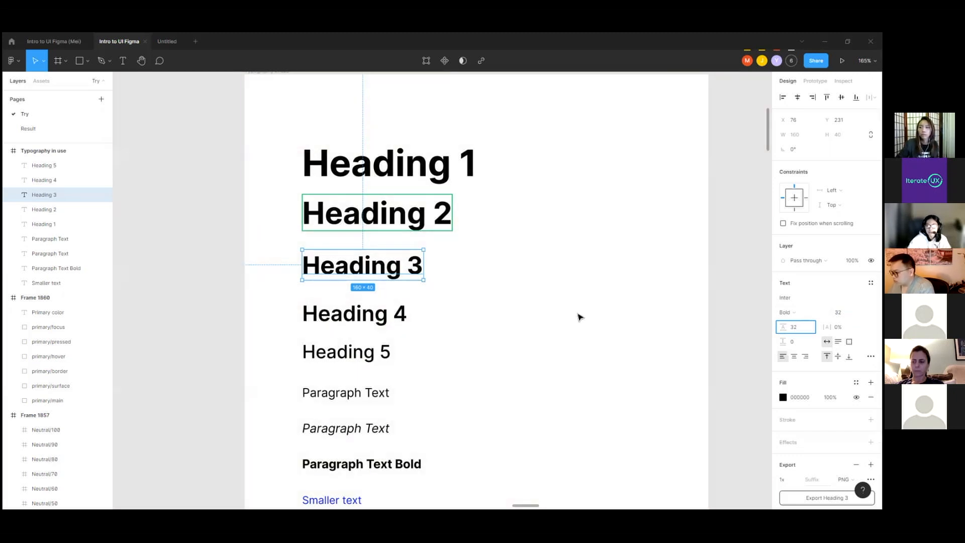
click(578, 316)
scroll(356, 273, up, 2)
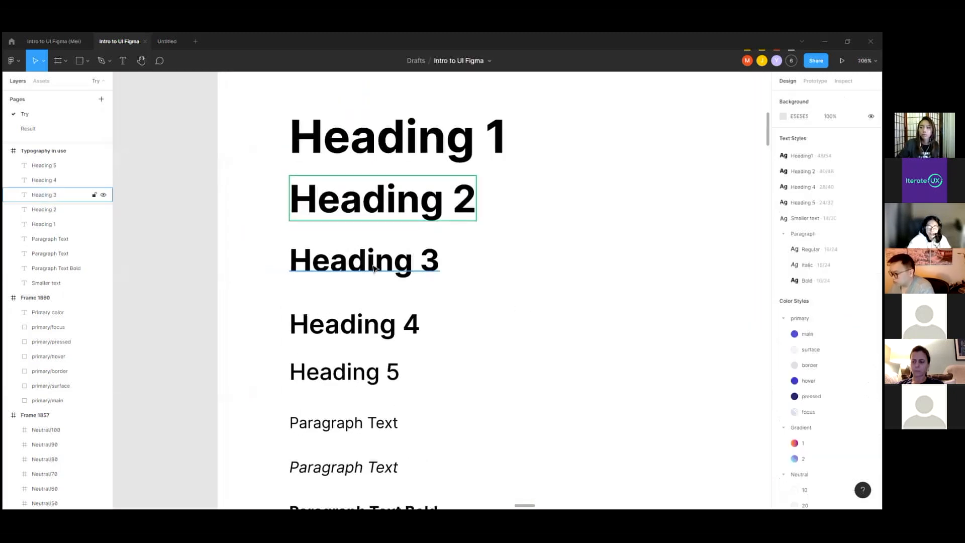
Step: Examine at close range how the Heading 3 letters fit within the text's bounding box
click(356, 273)
scroll(356, 273, up, 5)
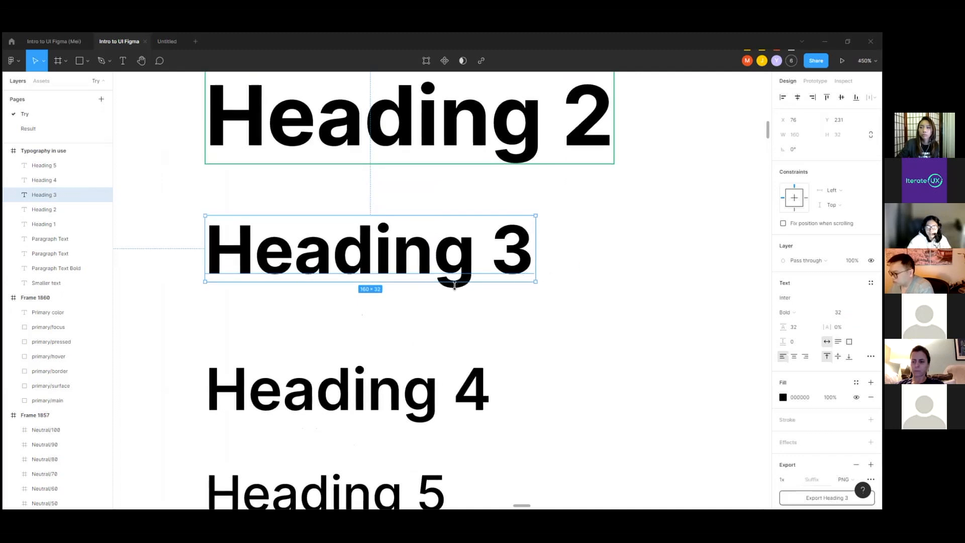
scroll(468, 284, up, 5)
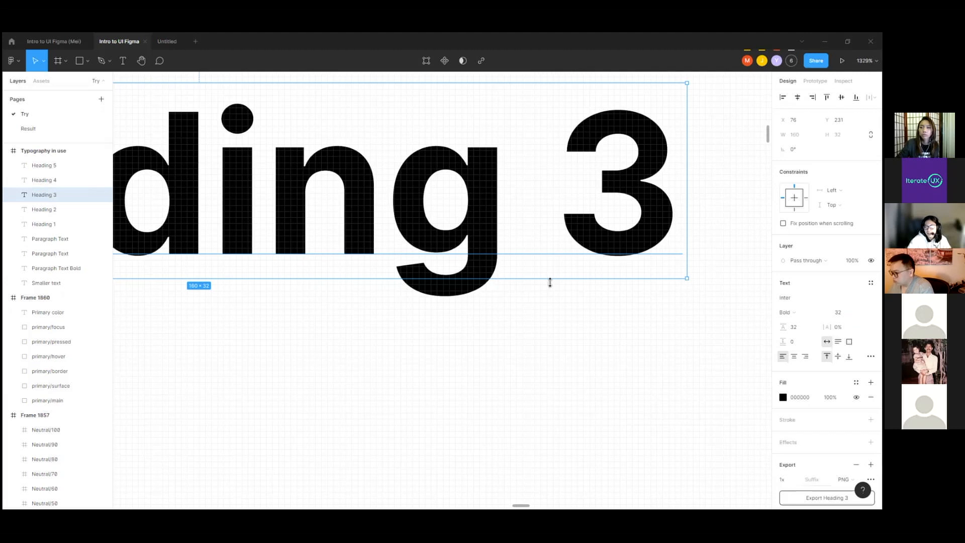
scroll(549, 280, down, 2)
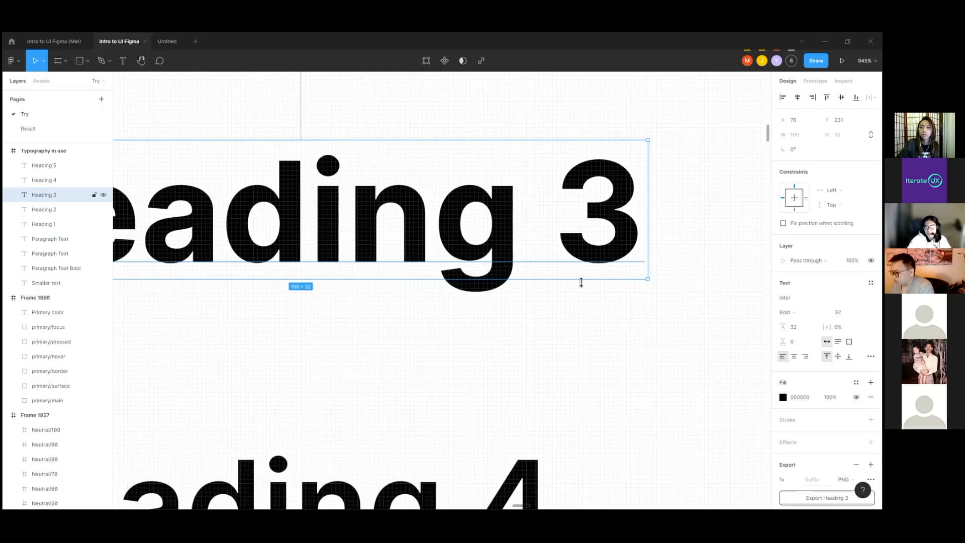
scroll(581, 283, down, 4)
scroll(486, 294, up, 3)
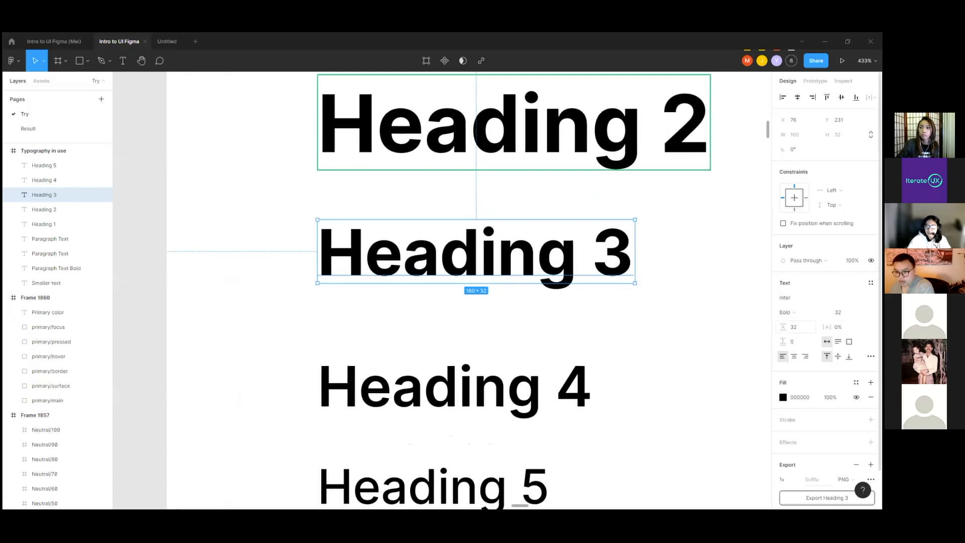
Step: Set the line height of the Heading 3 text to 40 and check its bounding box
click(794, 327)
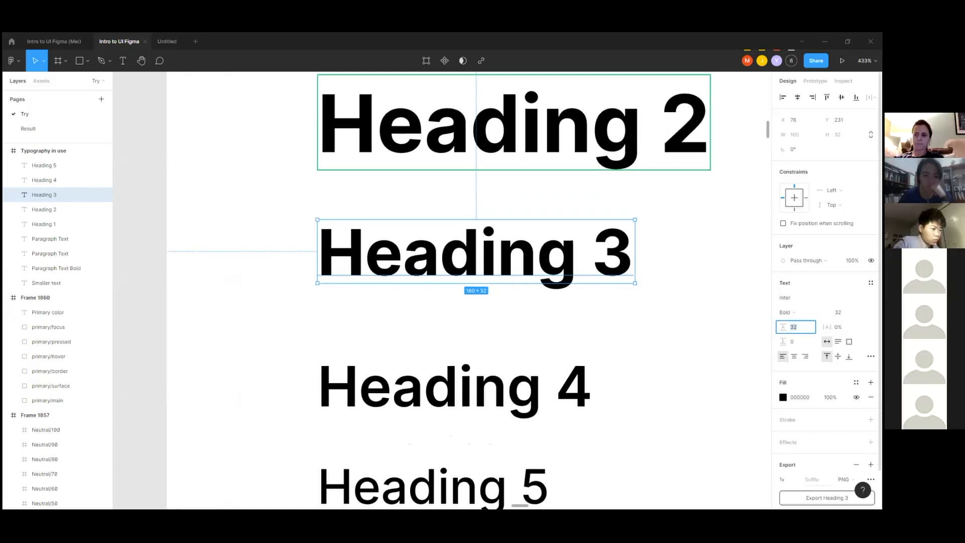
text(40)
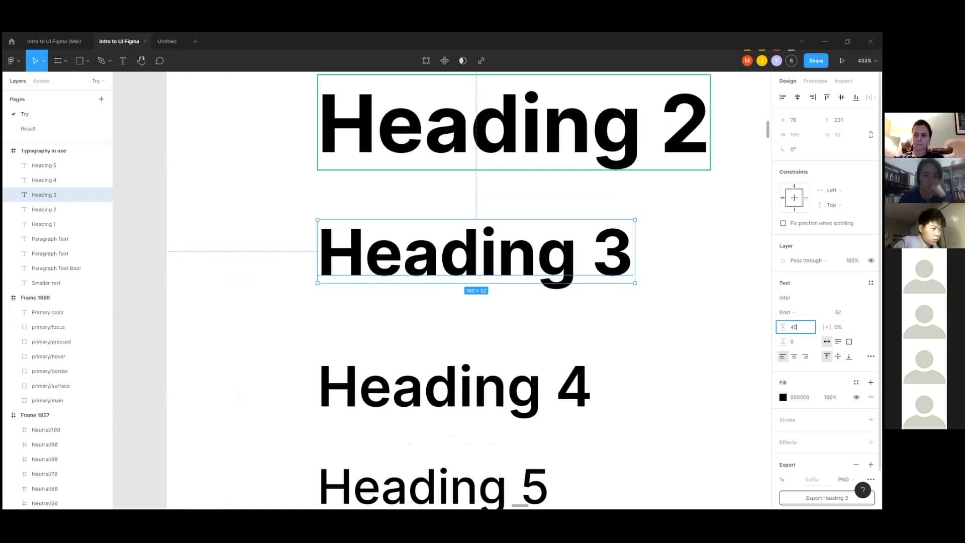
click(548, 311)
click(609, 270)
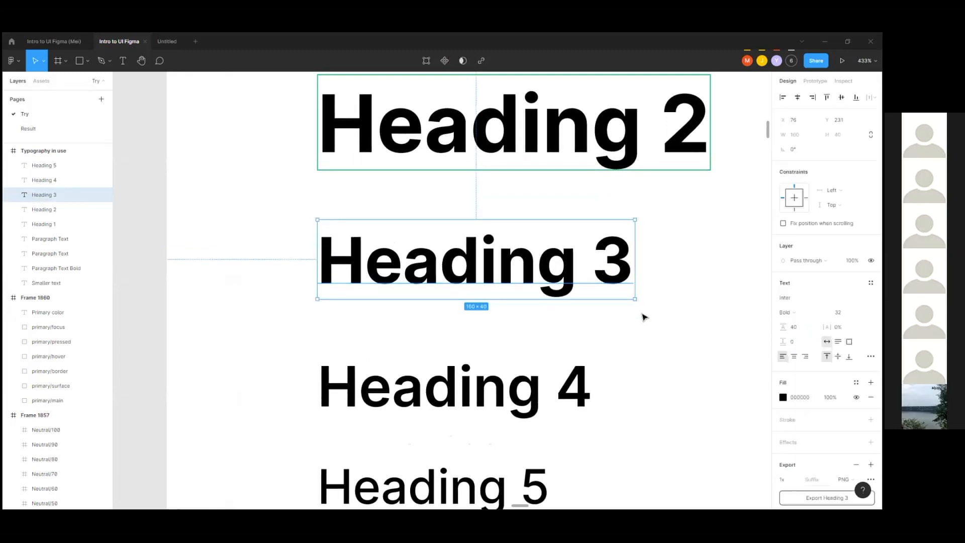
Step: Duplicate the regular Paragraph Text and place the copy beside the original at X 268, Y 407
ctrl+scroll(395, 291, down, 2)
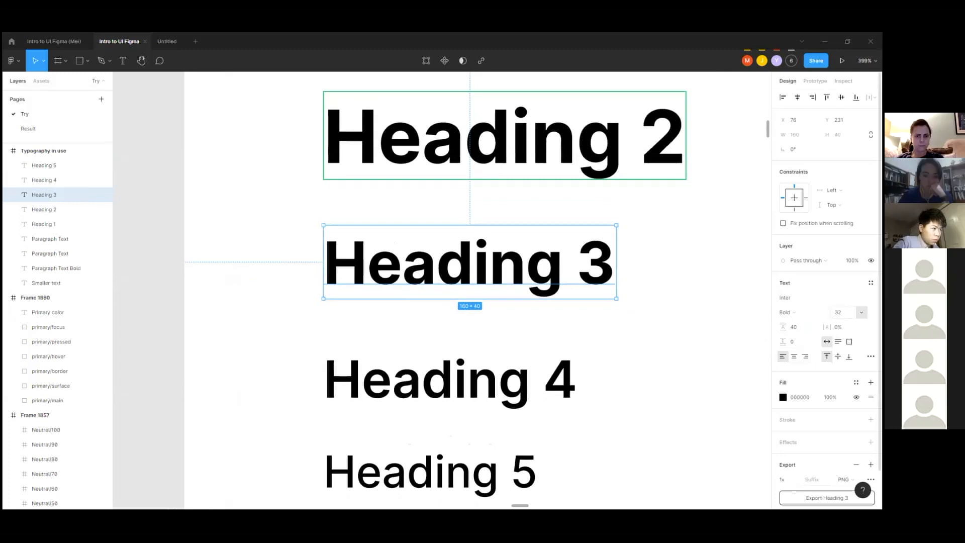
scroll(493, 324, down, 5)
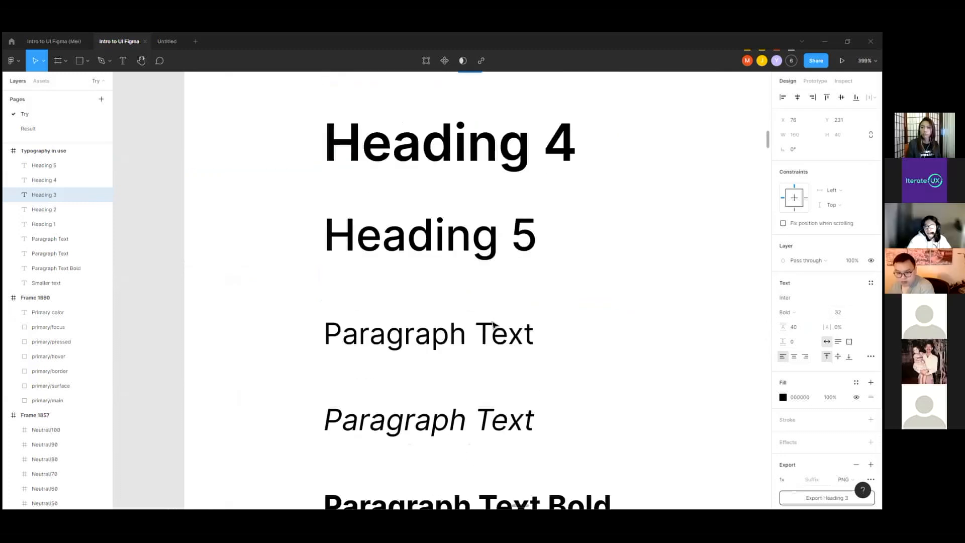
click(467, 326)
ctrl+scroll(384, 319, down, 5)
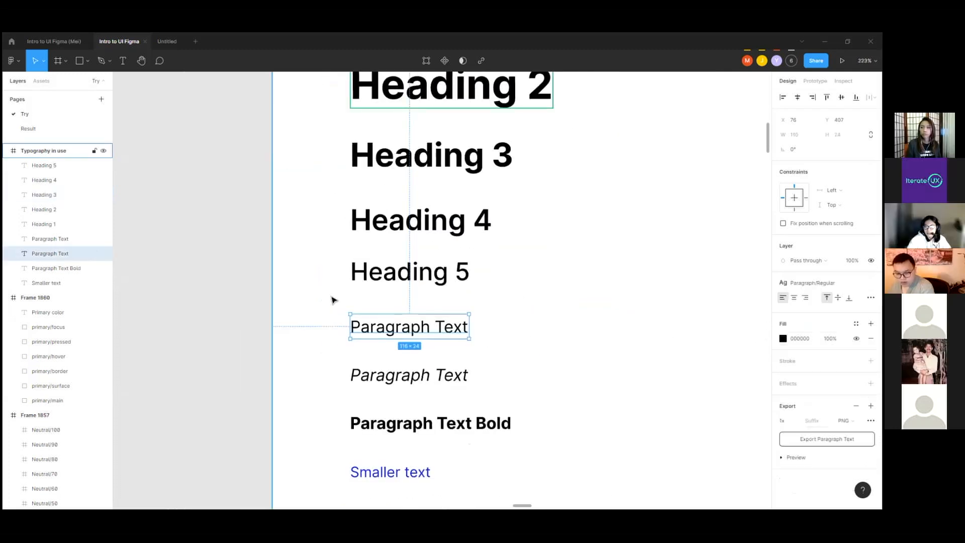
ctrl+scroll(331, 300, down, 3)
alt+drag(373, 318, 513, 319)
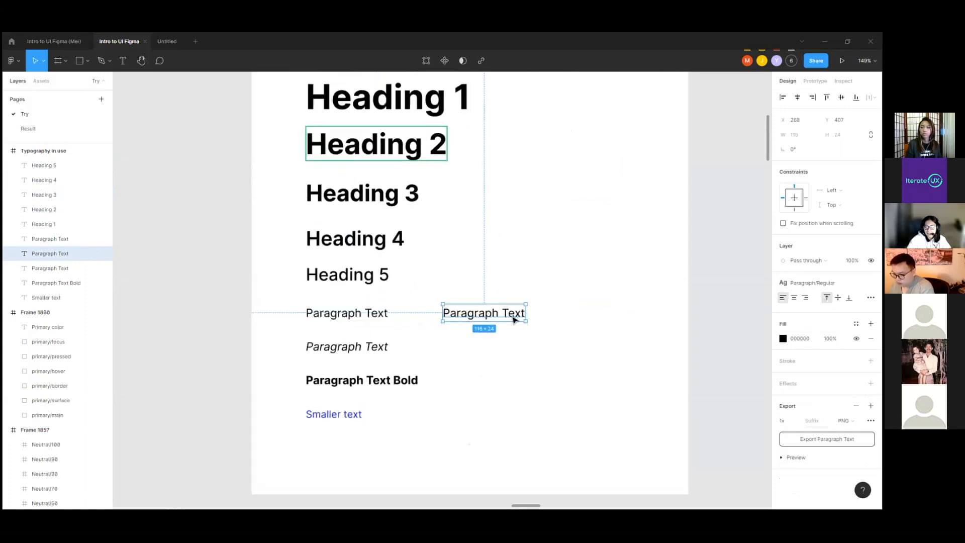
ctrl+scroll(513, 319, up, 2)
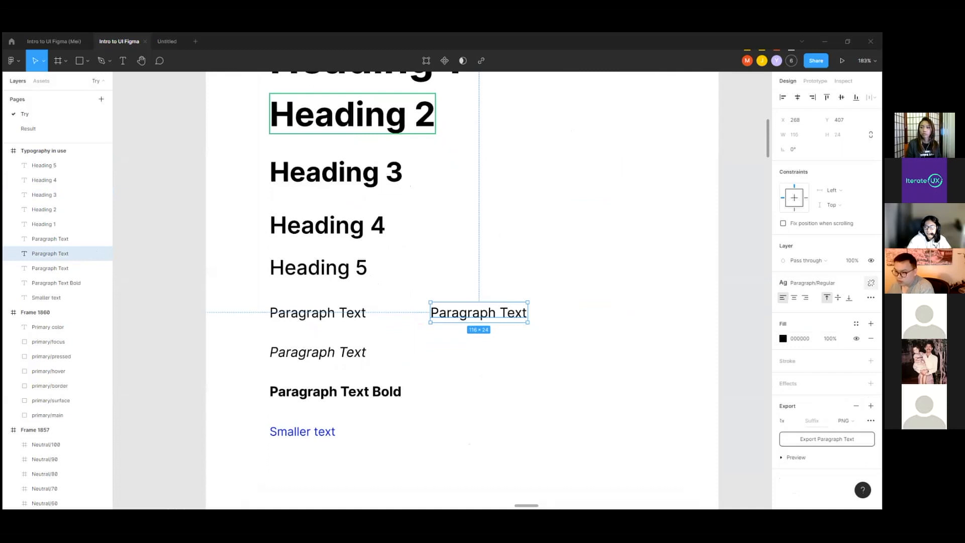
Step: Detach the Paragraph/Regular style from the Paragraph Text copy and reselect the copy to inspect its text properties
click(871, 283)
ctrl+scroll(478, 316, up, 4)
ctrl+scroll(511, 322, up, 5)
click(683, 257)
click(638, 328)
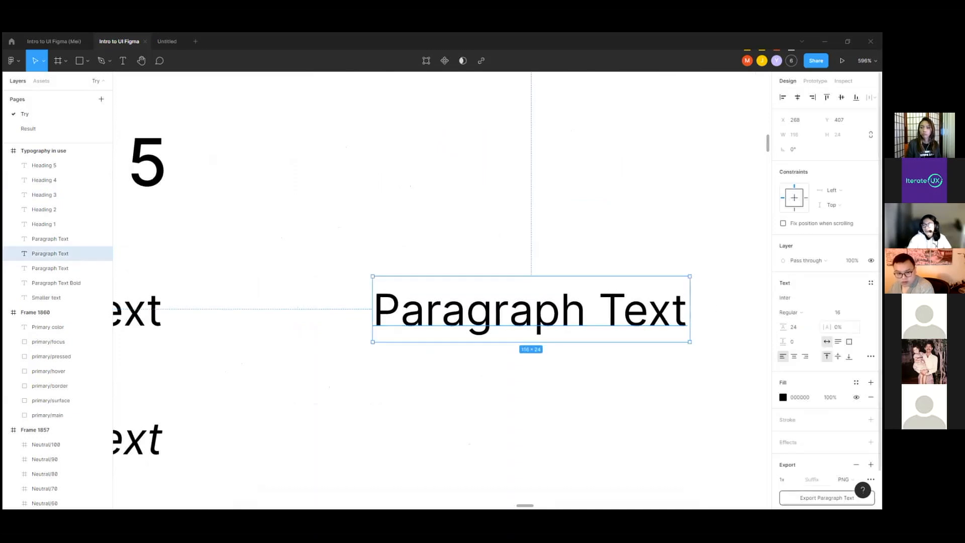
Step: Set the line height of the detached Paragraph Text copy to 16*1.5, based on its font size
click(849, 312)
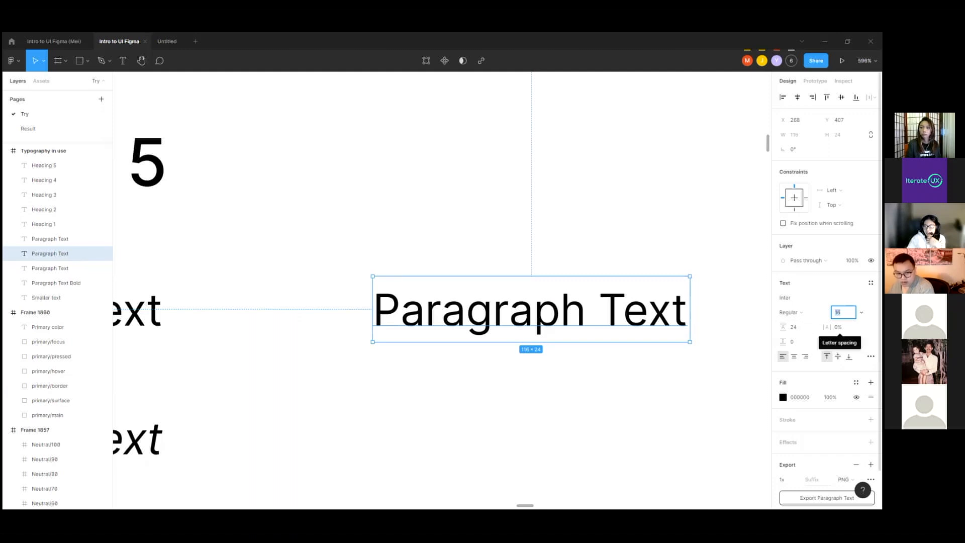
click(799, 327)
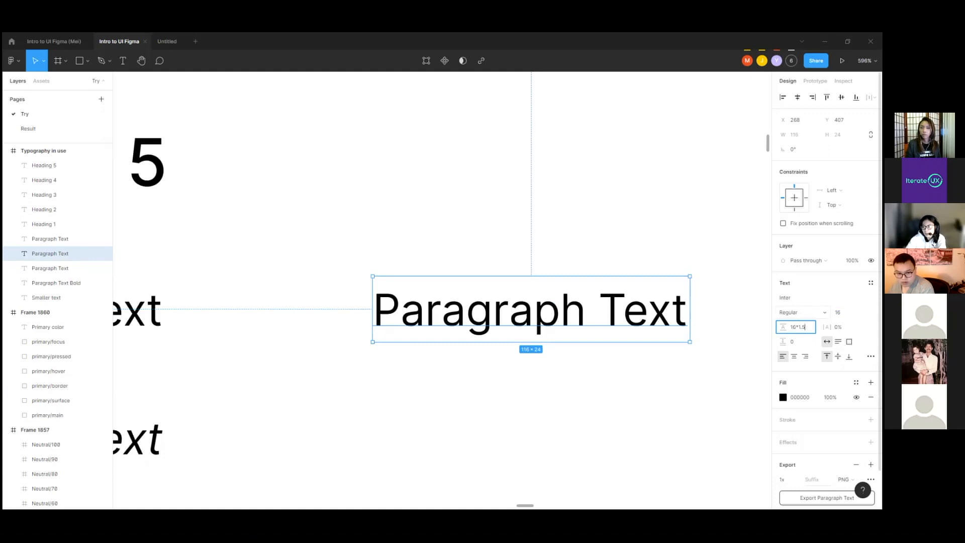
key(Return)
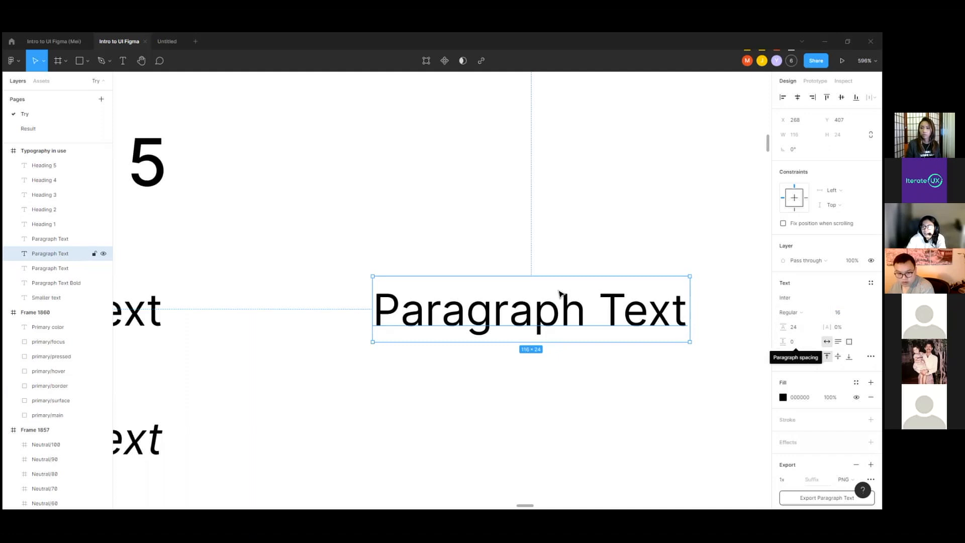
Step: Add a second line reading "jhb u hginwy" to the Paragraph Text copy and highlight parts of it to inspect the line spacing
double_click(684, 324)
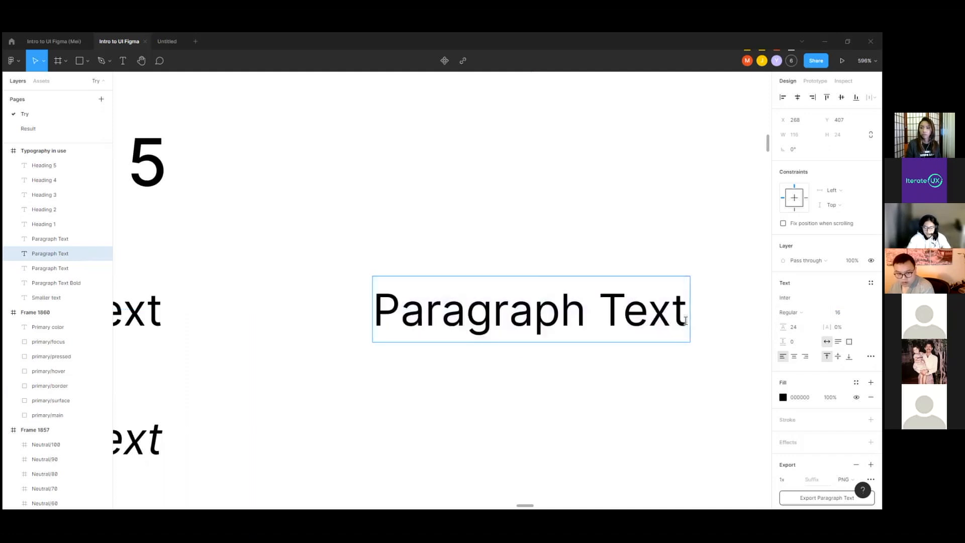
key(Return)
text(jhb u hginwy)
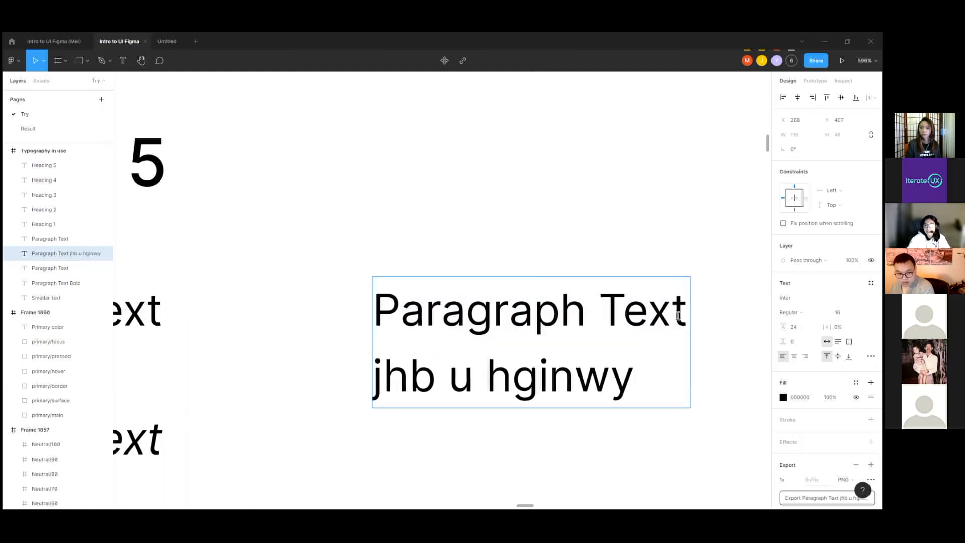
drag(637, 385, 497, 354)
click(410, 344)
click(610, 380)
click(647, 388)
drag(646, 388, 449, 385)
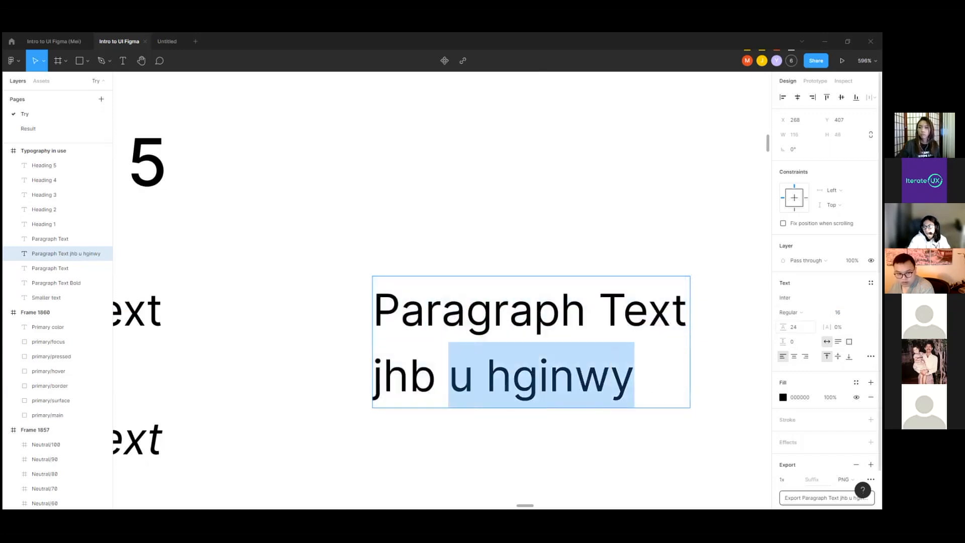
Step: Delete the two-line Paragraph Text copy from the Typography in use frame
click(470, 257)
scroll(433, 351, down, 2)
click(597, 346)
click(539, 334)
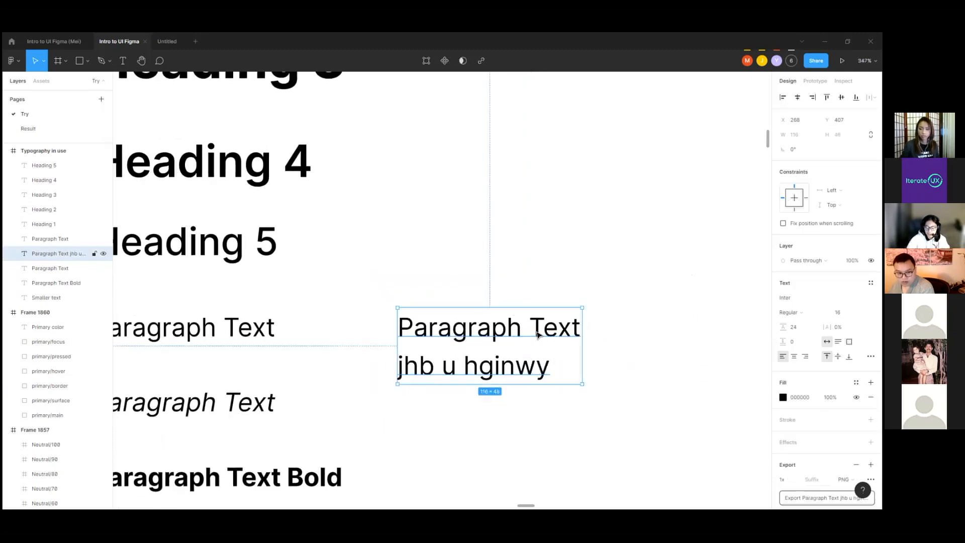
key(Delete)
scroll(517, 293, down, 5)
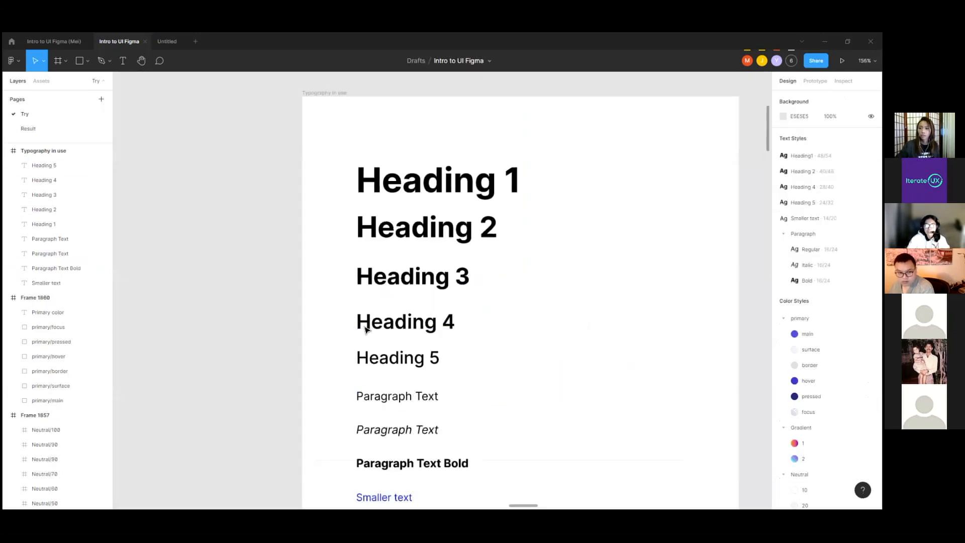
Step: Create a new text style named Heading 3 from the Heading 3 text in the Typography in use frame
scroll(413, 138, down, 2)
click(351, 122)
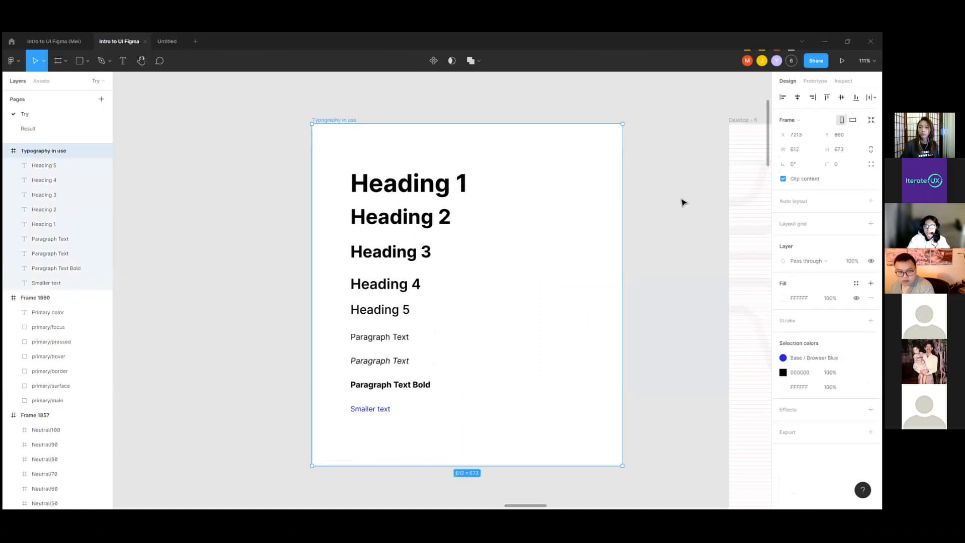
click(695, 166)
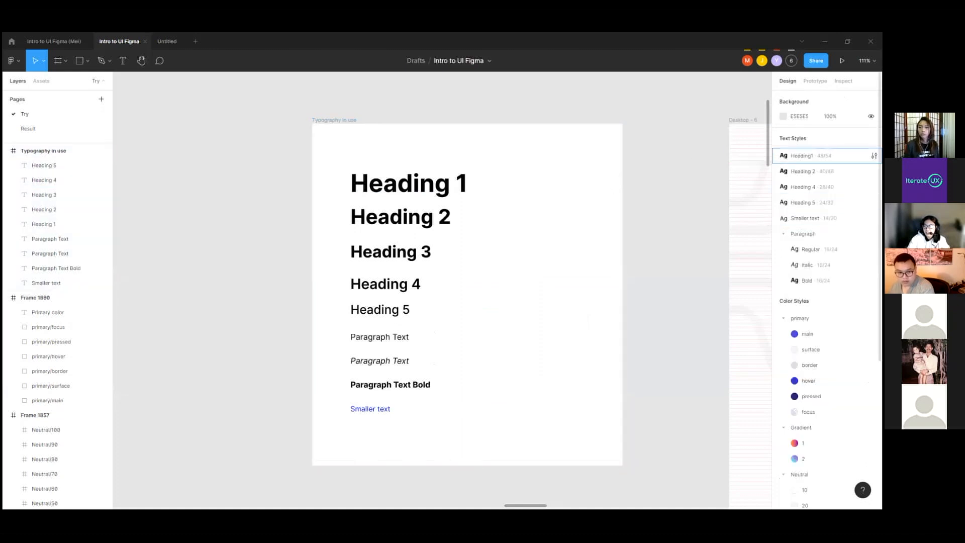
click(390, 252)
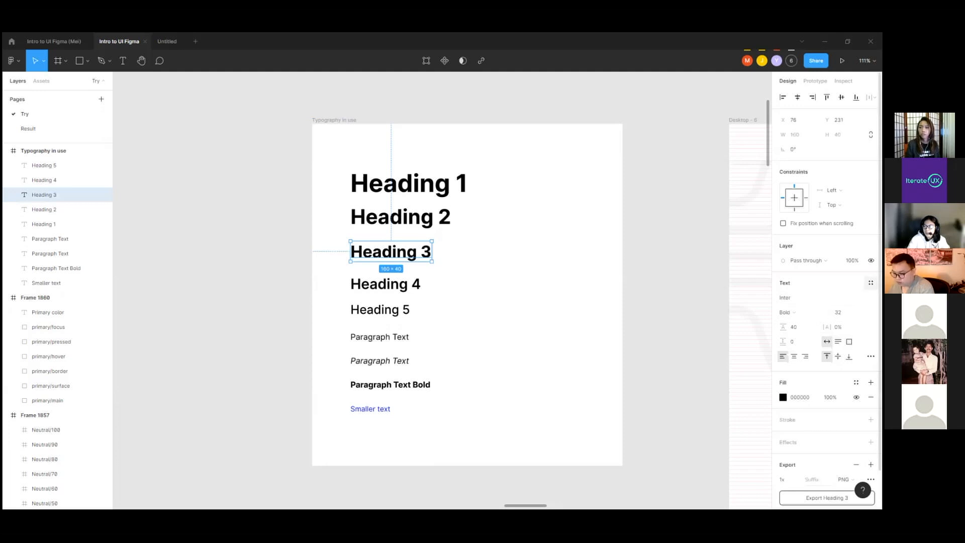
click(871, 283)
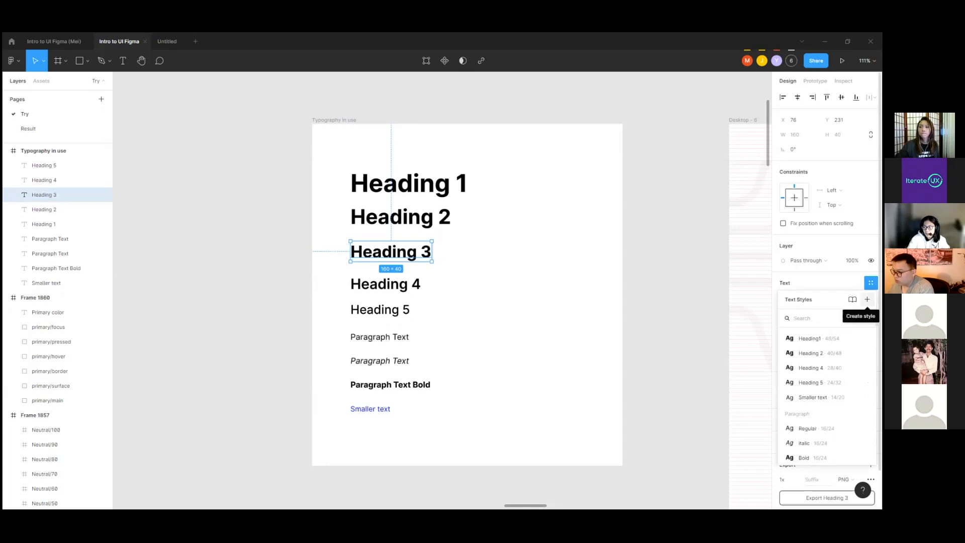
click(867, 299)
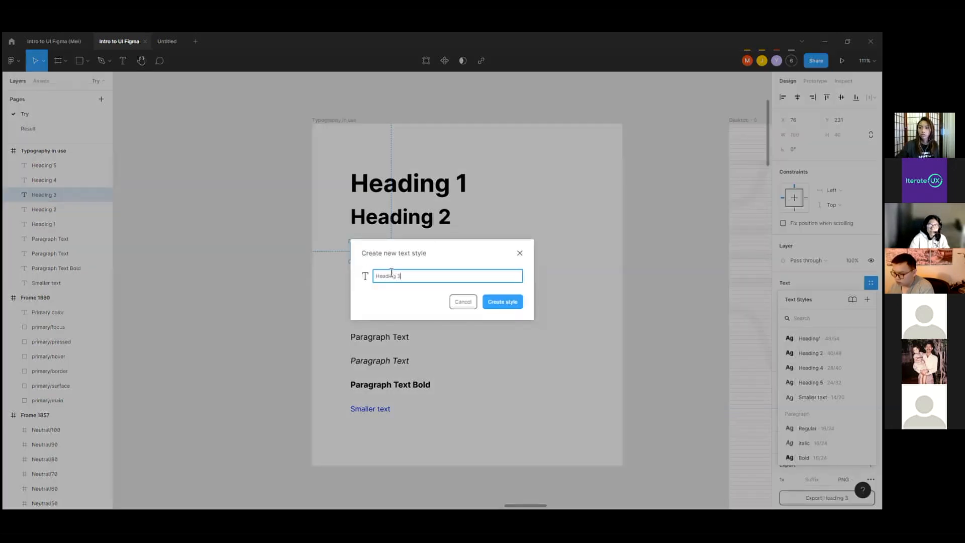
click(516, 300)
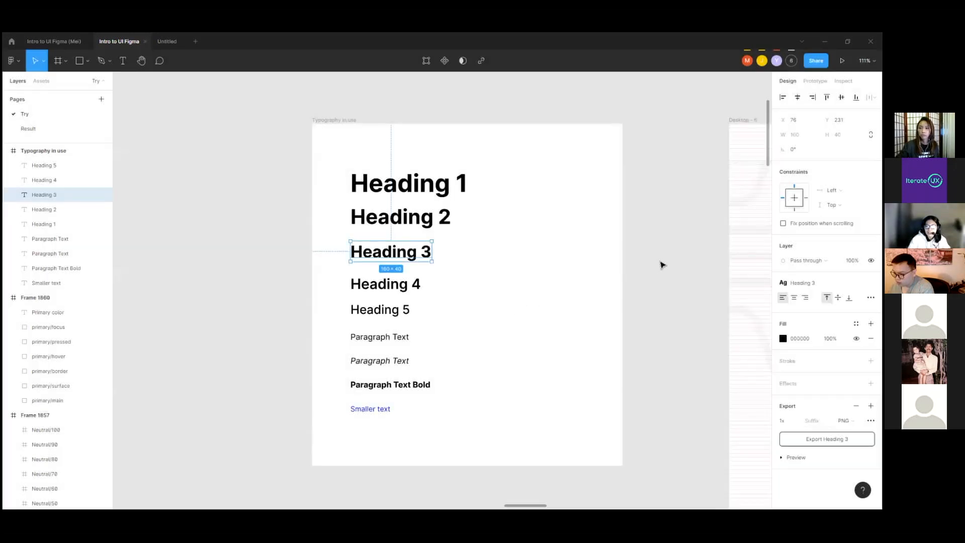
click(662, 265)
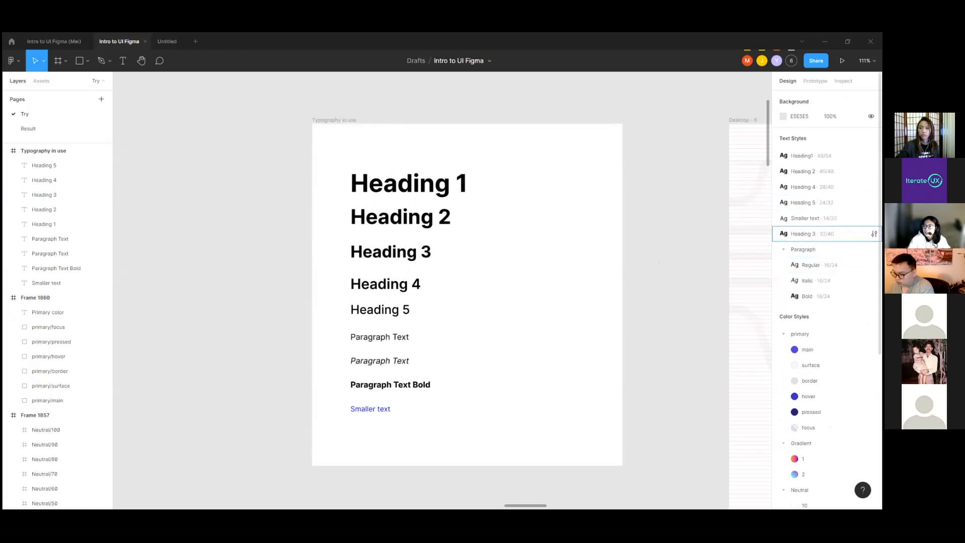
Step: Reorder the text styles so that Heading 3 sits between Heading 2 and Heading 4
click(812, 233)
drag(812, 234, 812, 181)
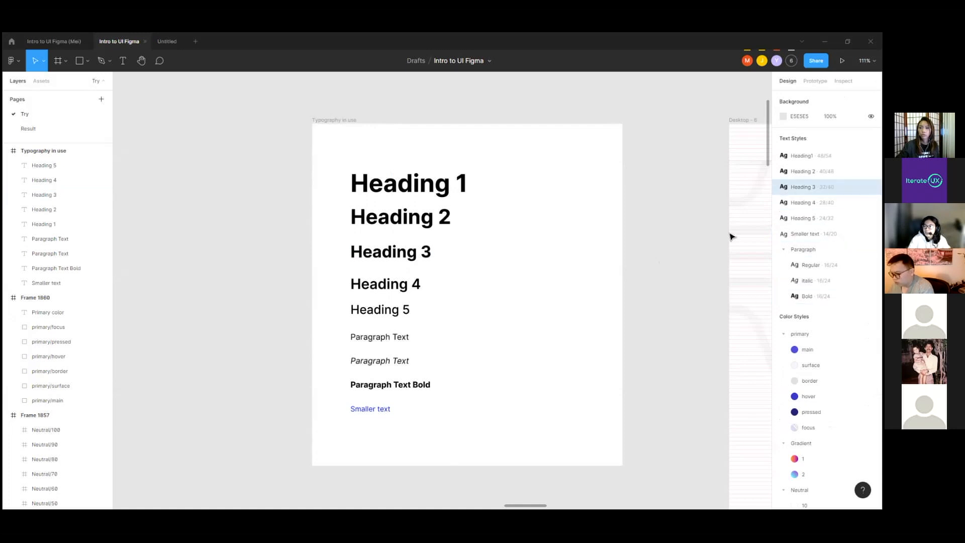
click(697, 231)
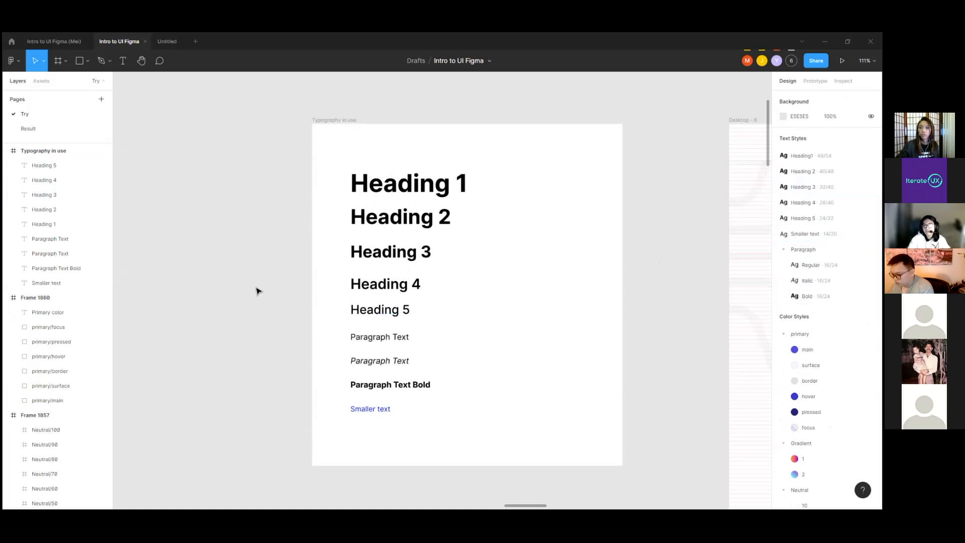
Step: Hide the 8px rows layout grid of the Desktop - 5 frame in the Playground area, keeping its 12 columns
scroll(316, 243, down, 10)
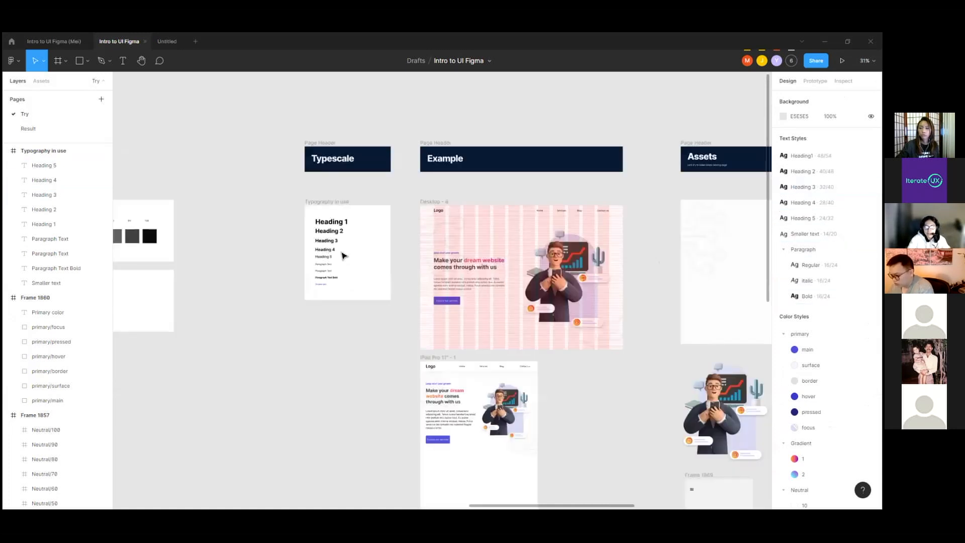
scroll(236, 241, down, 3)
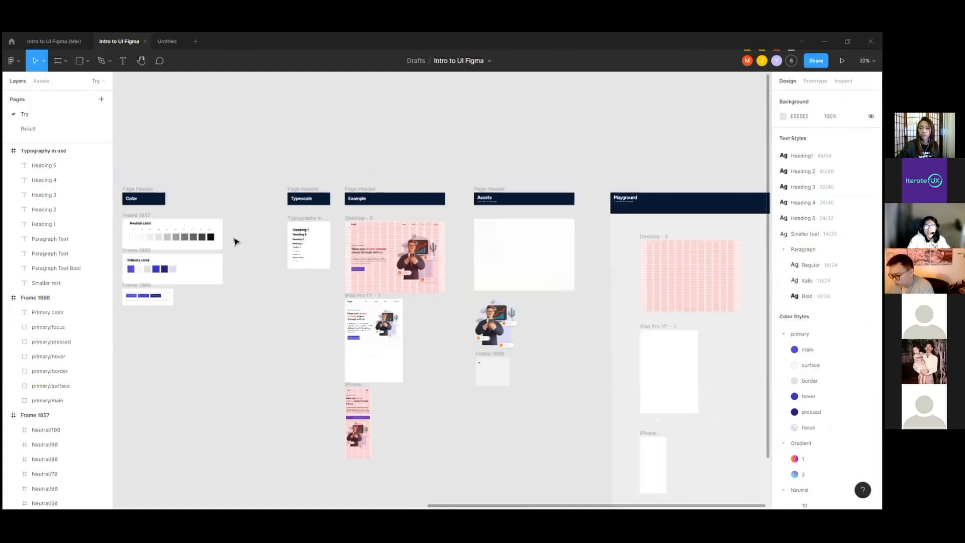
scroll(556, 264, up, 5)
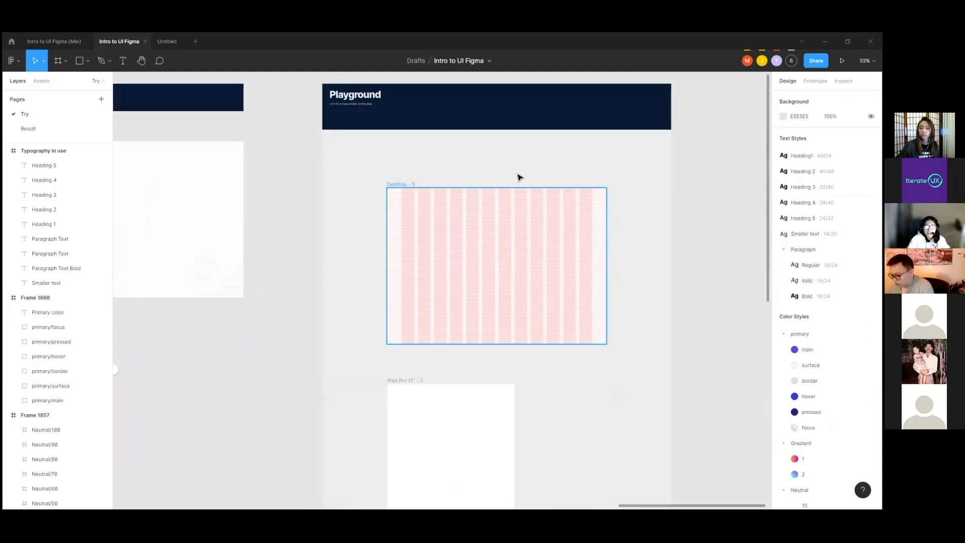
scroll(579, 250, down, 1)
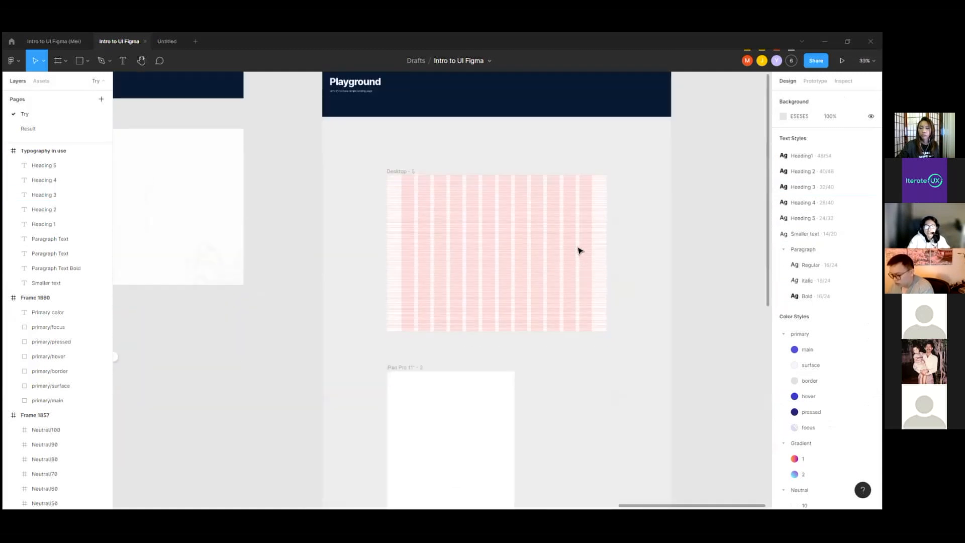
click(401, 171)
click(856, 238)
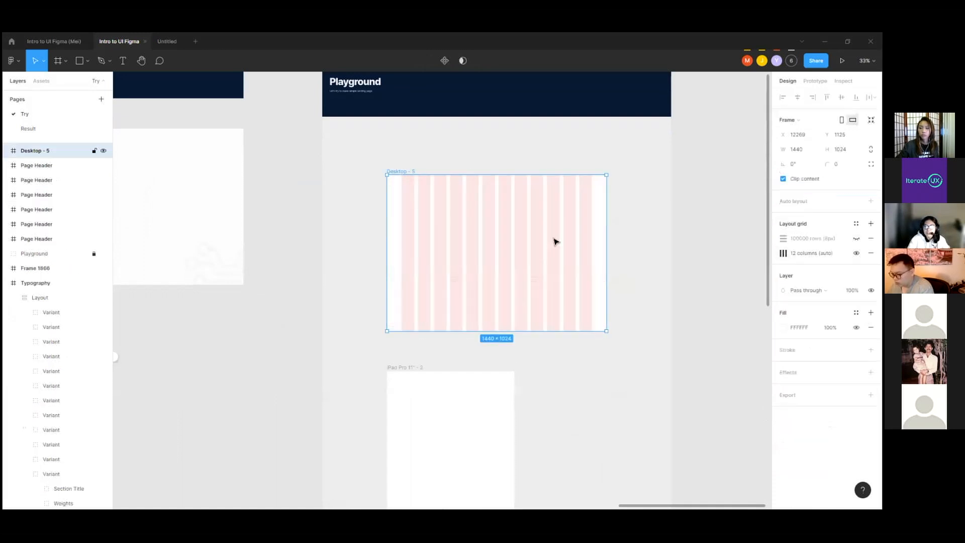
Step: Duplicate the Desktop - 6 example frame and place the copy beside Desktop - 5 at X 14235, Y 1125
scroll(554, 239, down, 5)
scroll(532, 232, up, 3)
scroll(531, 233, down, 2)
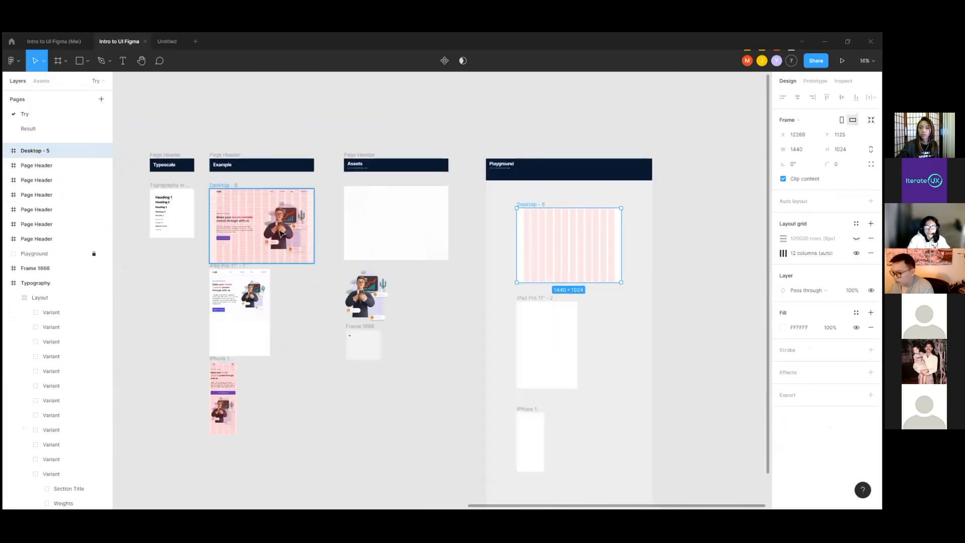
click(272, 194)
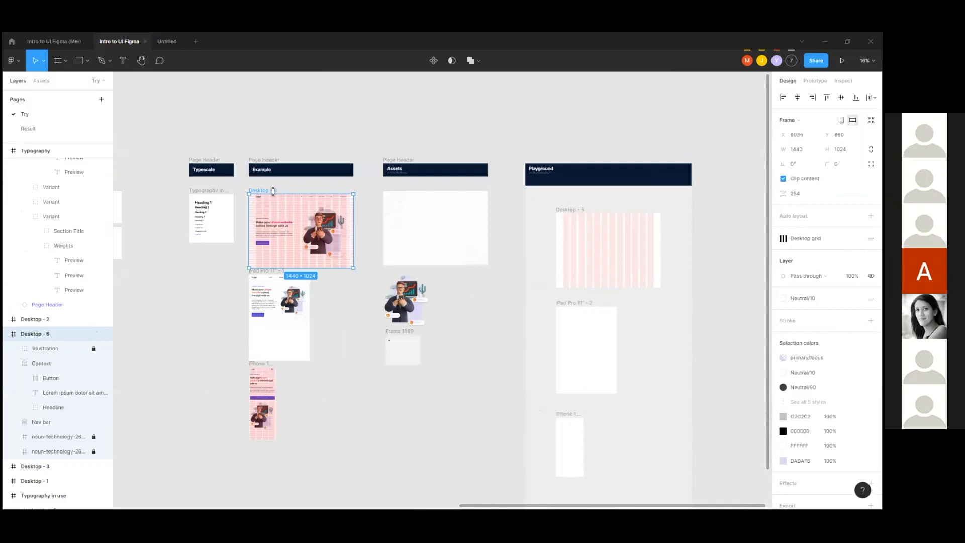
drag(276, 193, 724, 213)
scroll(351, 262, down, 2)
scroll(611, 255, up, 4)
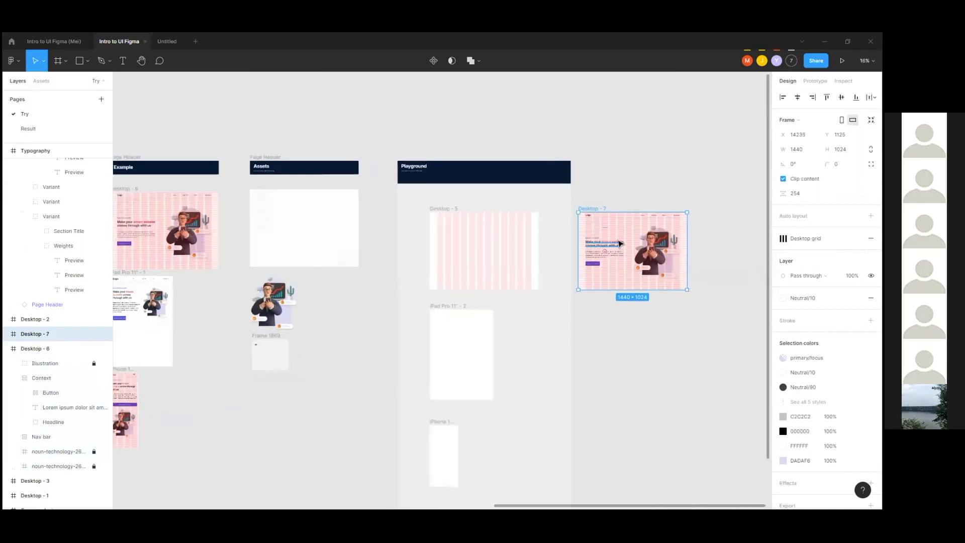
Step: Hide all layout grids on the canvas and clear the frame selection
click(574, 179)
click(576, 195)
mouse_move(842, 238)
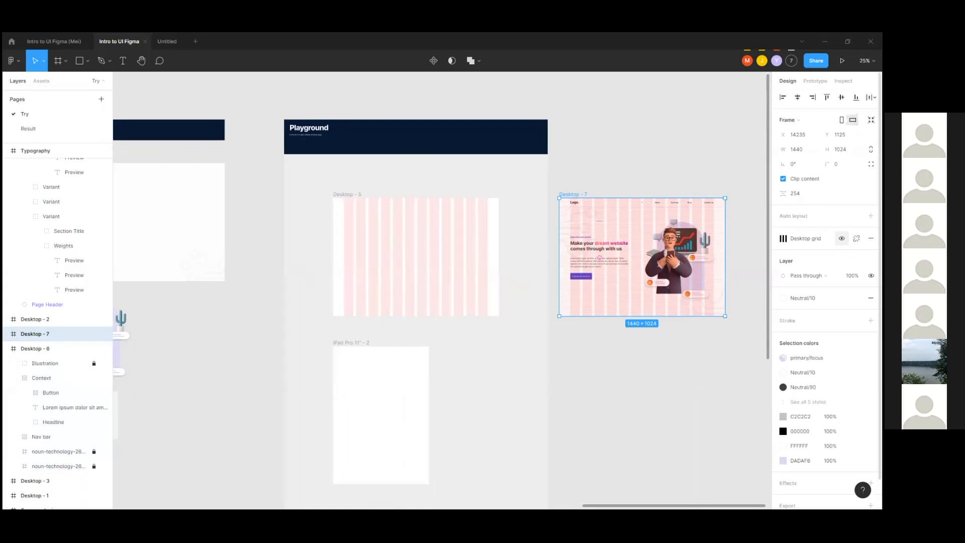
key(ctrl+shift+4)
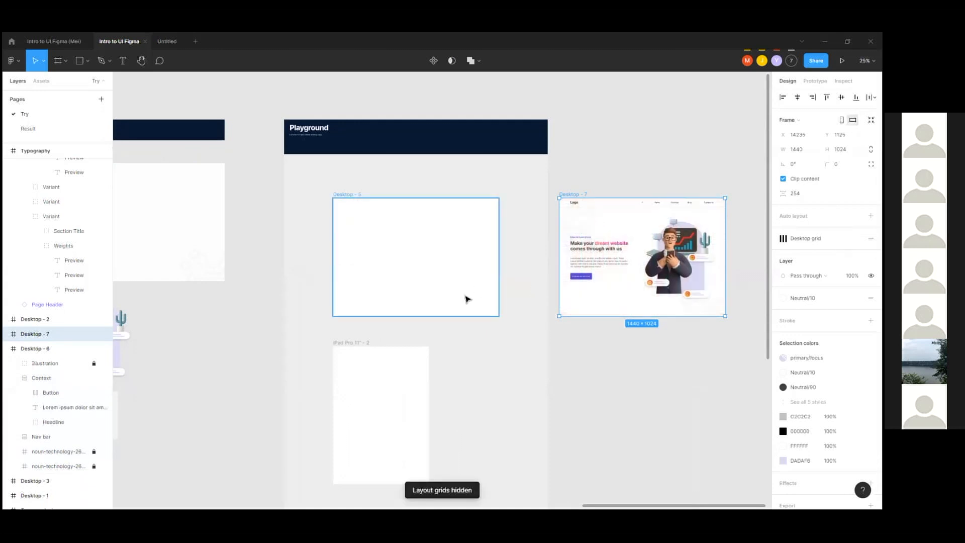
scroll(464, 294, up, 2)
click(520, 157)
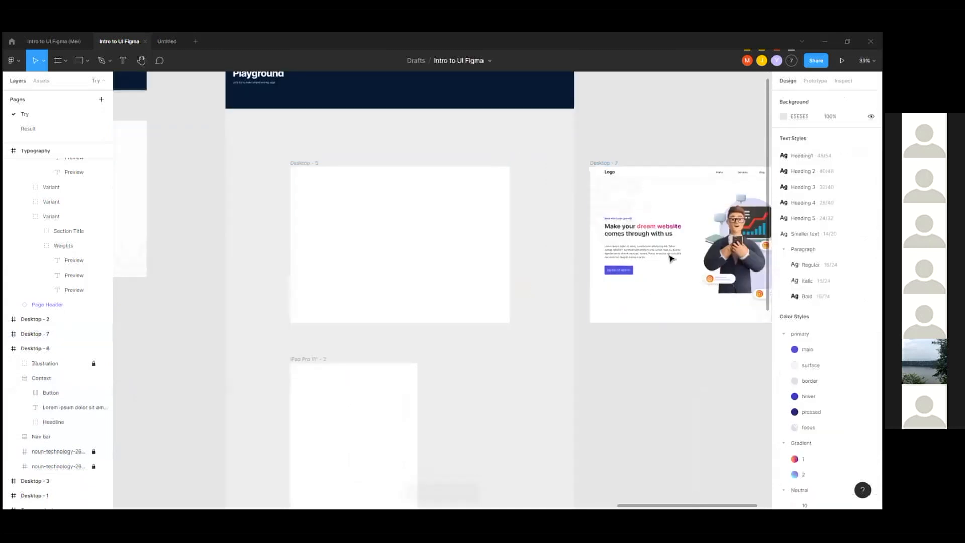
Step: Place a copy of the bg 2 background image from Assets inside the Desktop - 5 frame at X 98, Y 38
scroll(654, 212, down, 3)
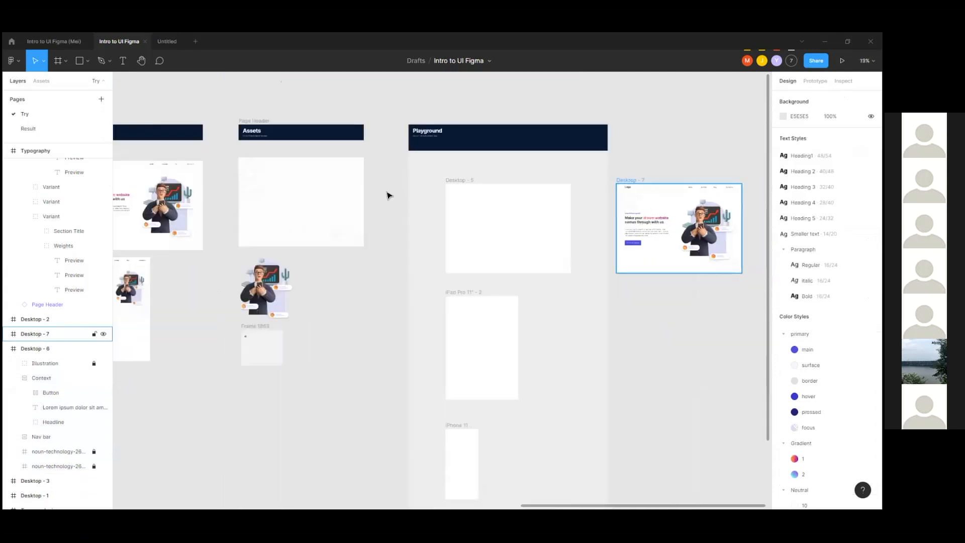
click(344, 237)
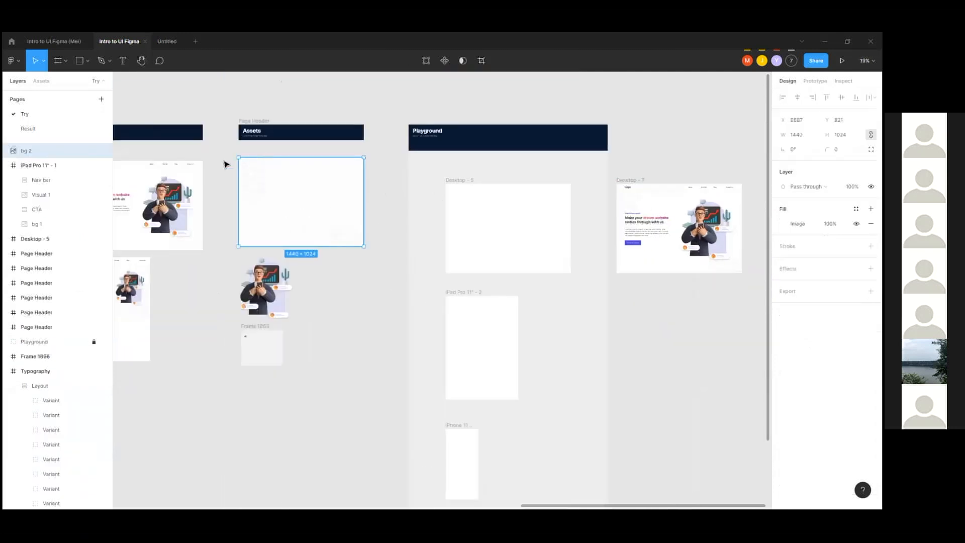
drag(293, 201, 455, 234)
drag(362, 305, 522, 215)
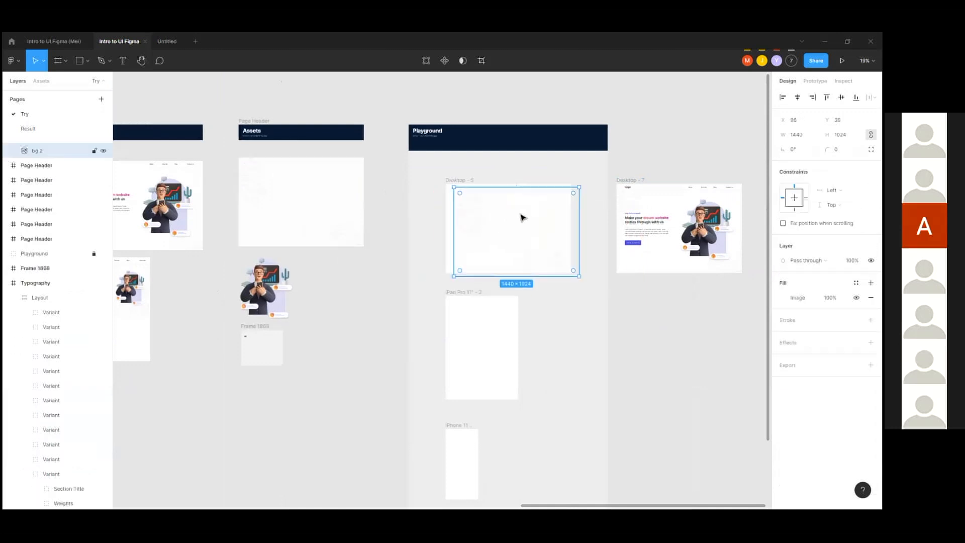
Step: Align the bg 2 image with the Desktop - 5 frame at X 0, Y 0
scroll(522, 215, up, 2)
scroll(502, 224, up, 6)
drag(500, 260, 476, 254)
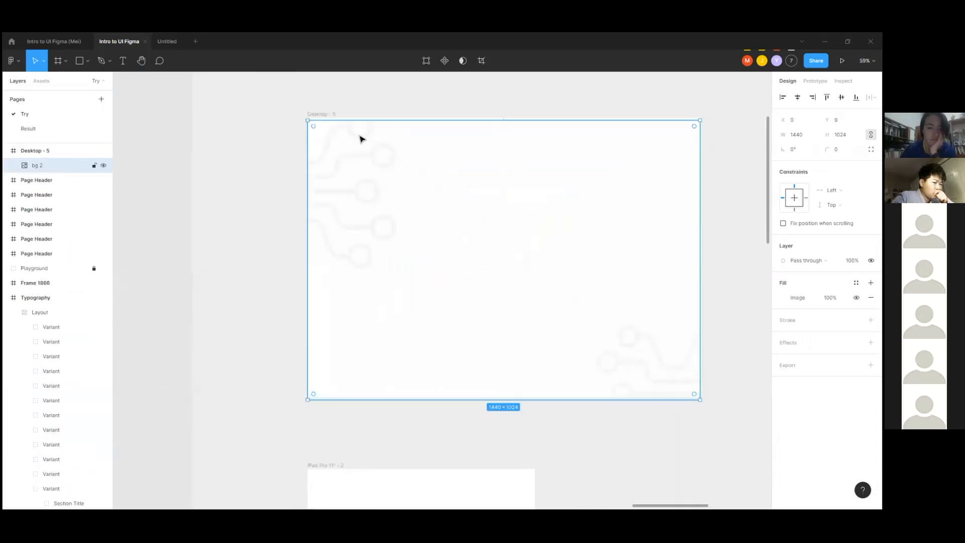
scroll(355, 136, up, 4)
drag(276, 118, 276, 116)
scroll(337, 153, down, 4)
scroll(337, 155, down, 6)
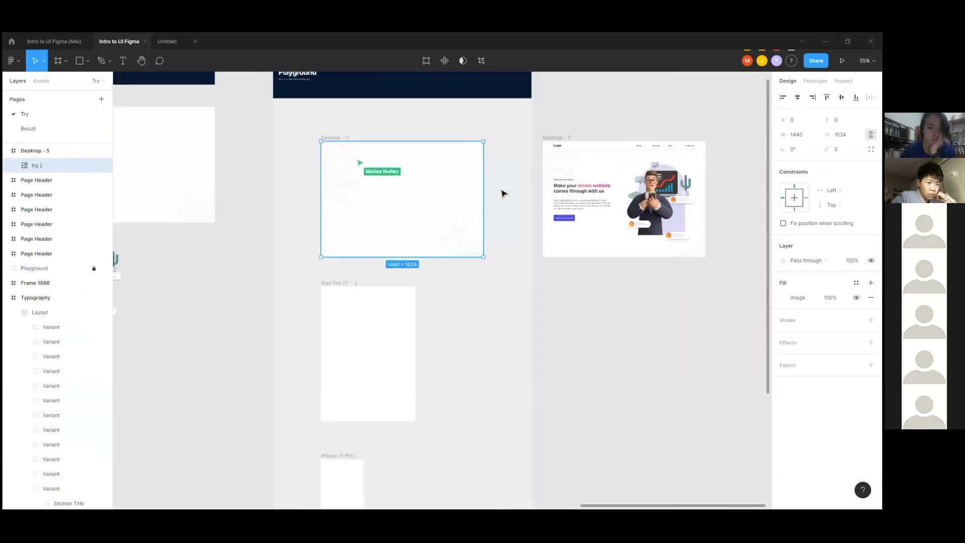
Step: Lock the Desktop - 5 frame along with its bg 2 background image and clear the selection
click(501, 190)
click(457, 178)
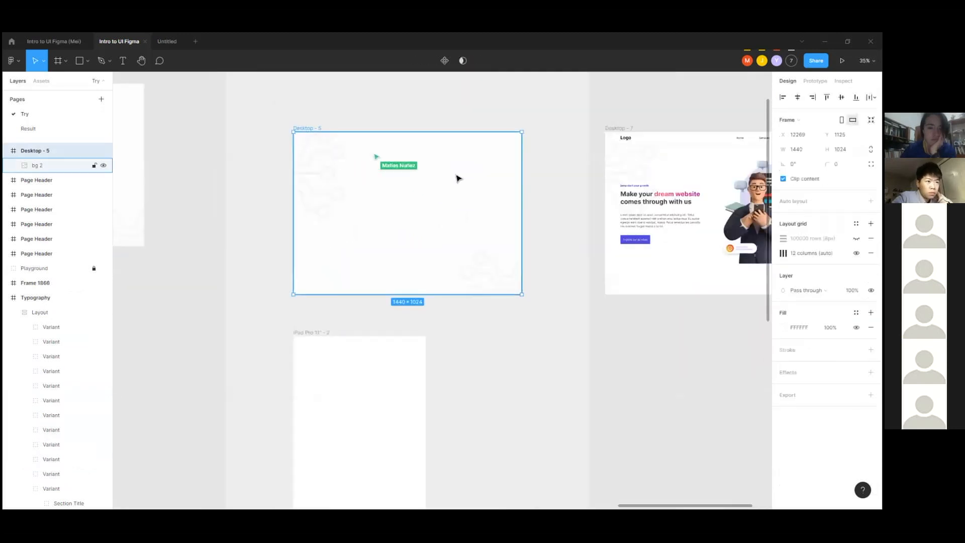
right_click(454, 178)
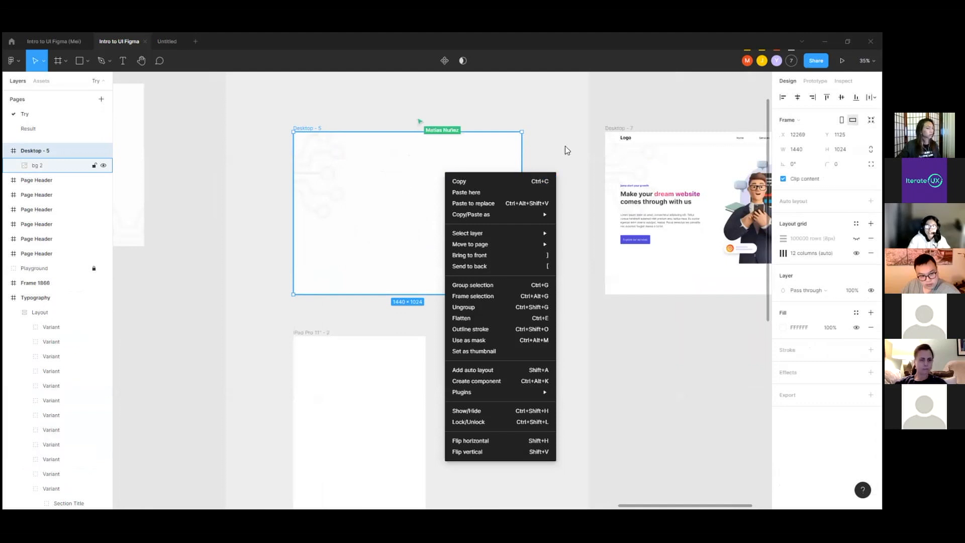
click(566, 149)
right_click(435, 190)
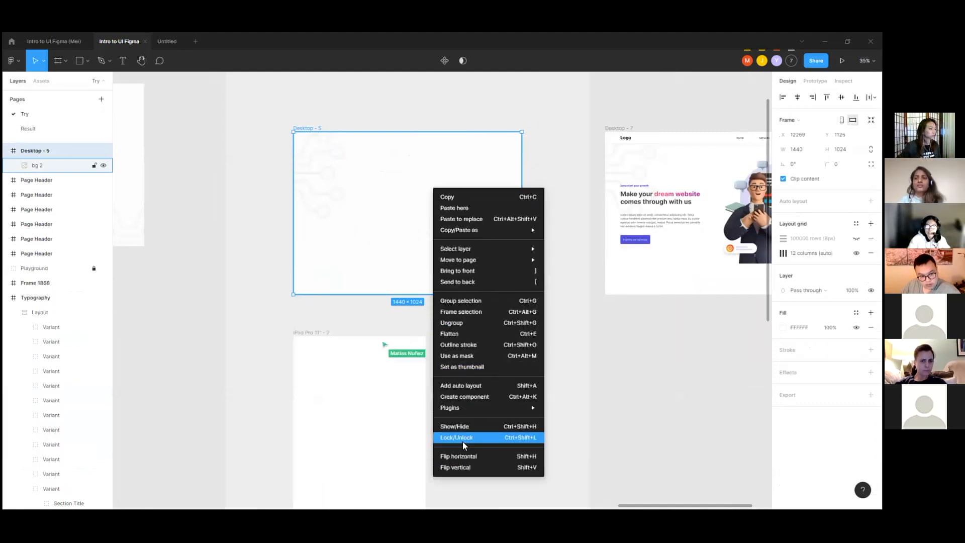
click(462, 437)
click(495, 231)
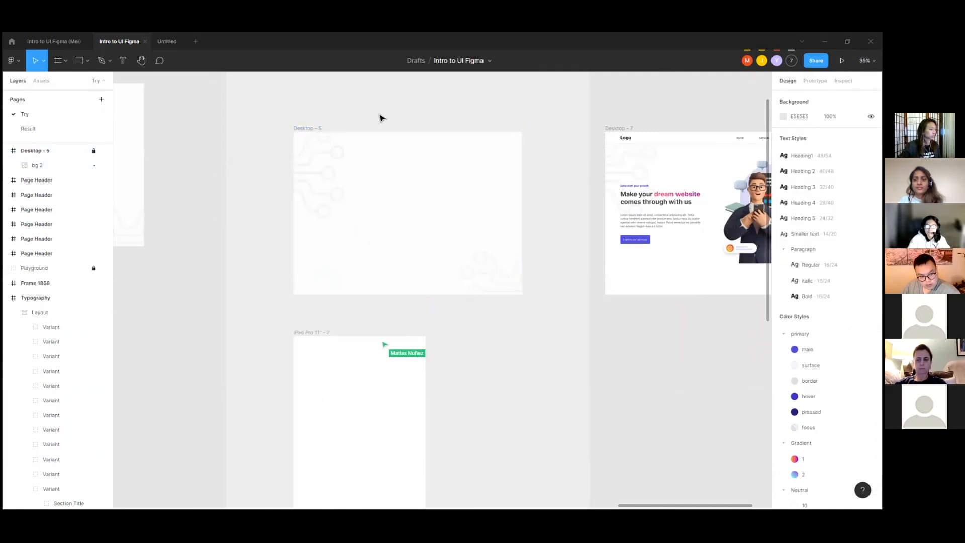
Step: Examine the Context block in Desktop - 7 with its headline, paragraph and button, including its auto layout settings
scroll(490, 221, down, 5)
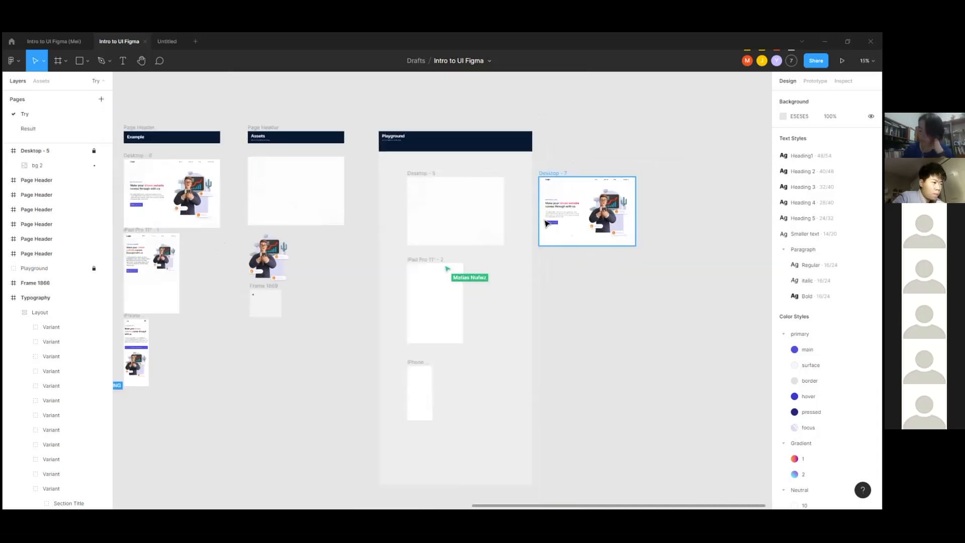
scroll(601, 206, up, 3)
scroll(602, 207, up, 6)
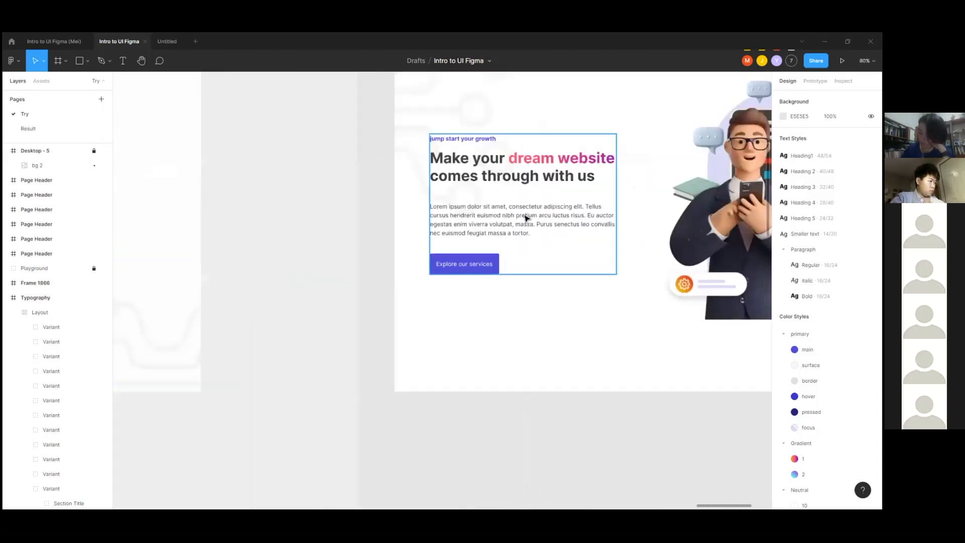
click(576, 244)
scroll(585, 198, up, 2)
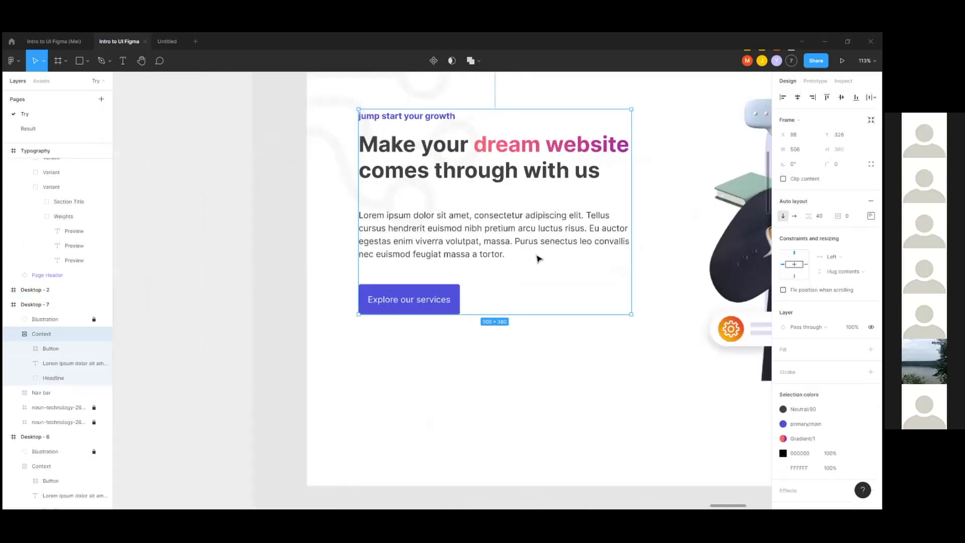
scroll(536, 256, up, 1)
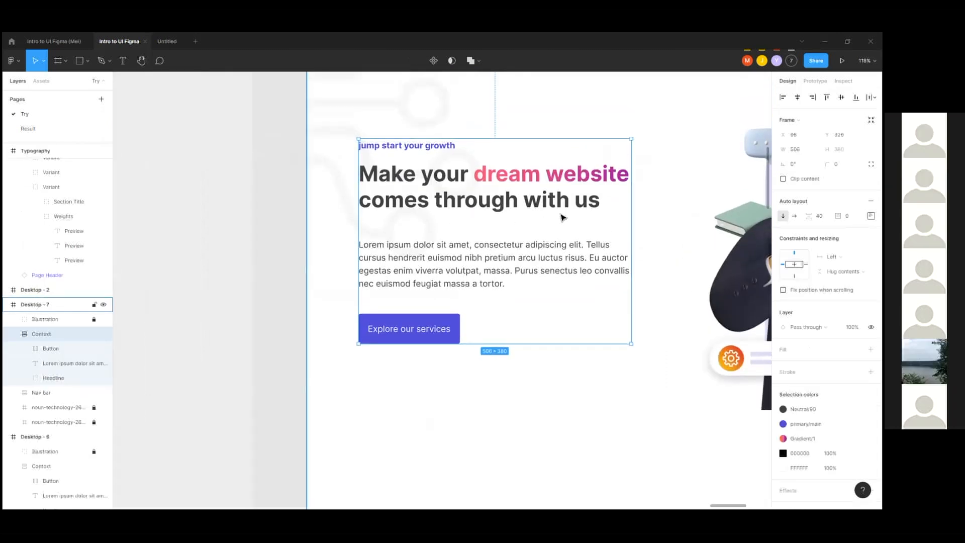
scroll(609, 189, down, 8)
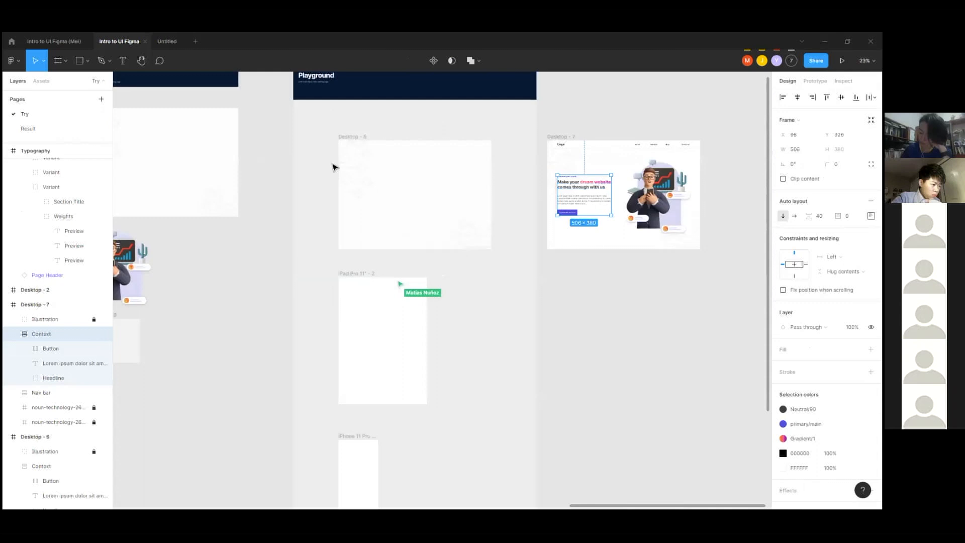
scroll(334, 167, up, 3)
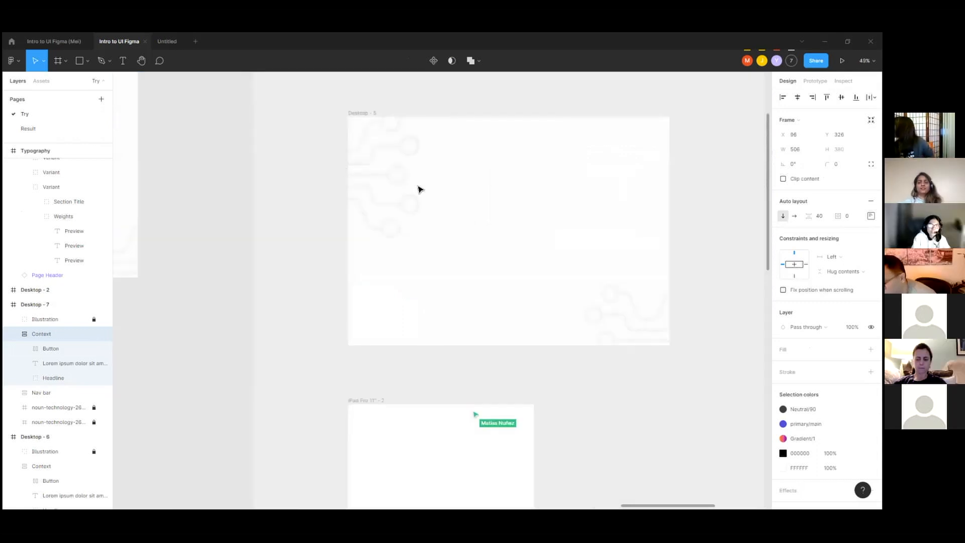
click(126, 66)
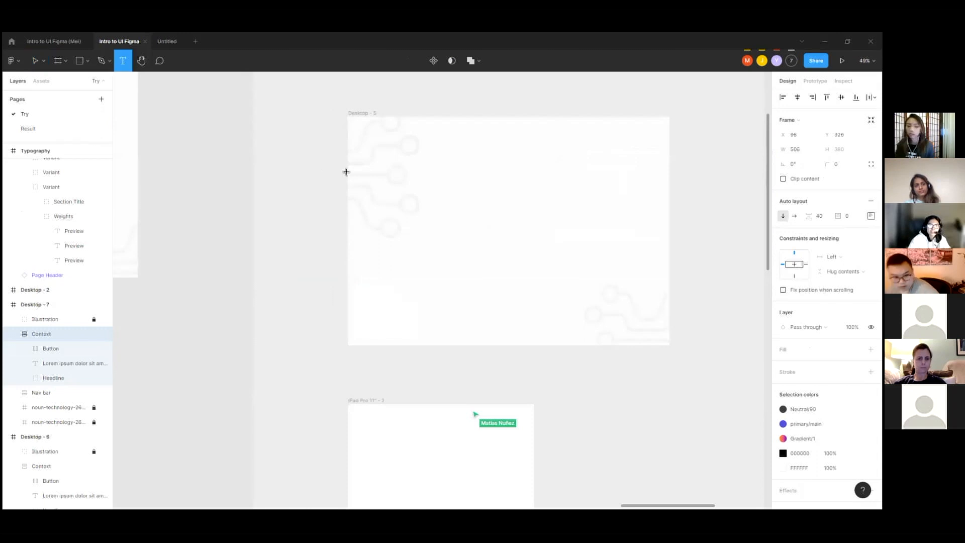
scroll(379, 196, up, 2)
click(379, 199)
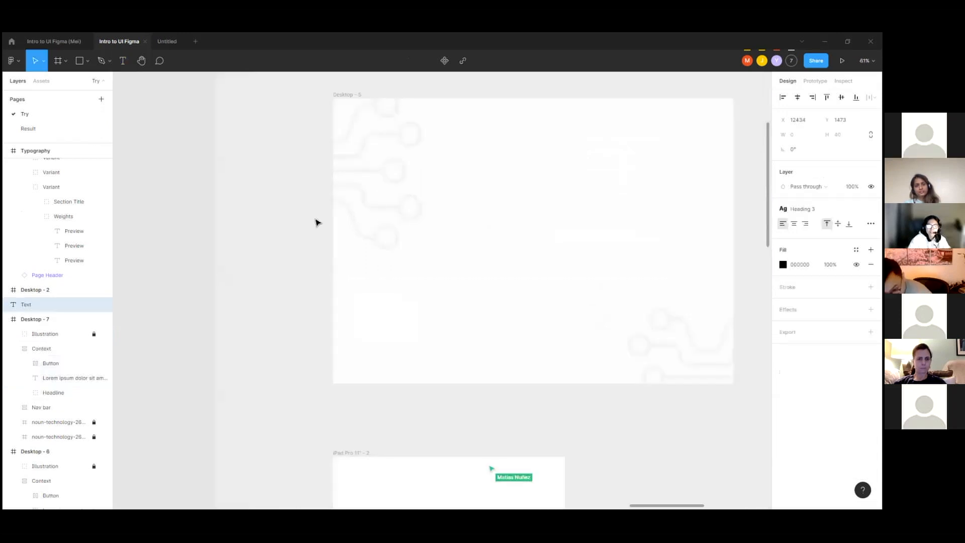
Step: Try to paste the "jump start your growth" line copied from Desktop - 7 as a new text layer over Desktop - 5
scroll(314, 220, down, 5)
scroll(681, 204, up, 2)
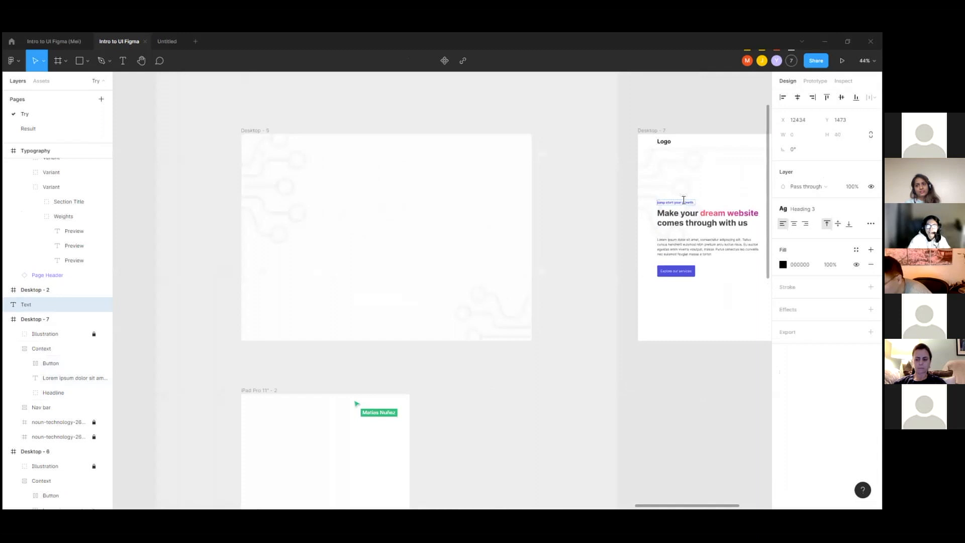
scroll(684, 200, up, 1)
click(694, 203)
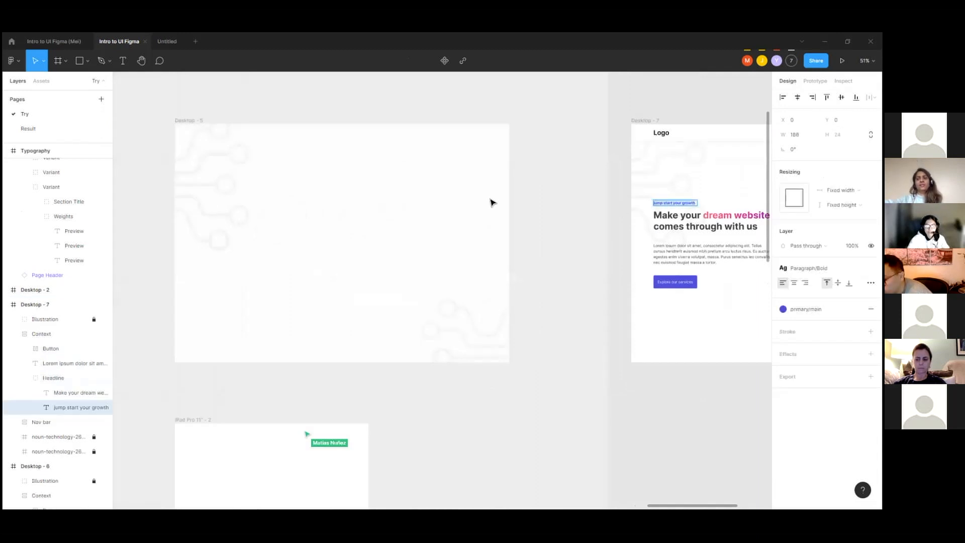
scroll(491, 202, down, 2)
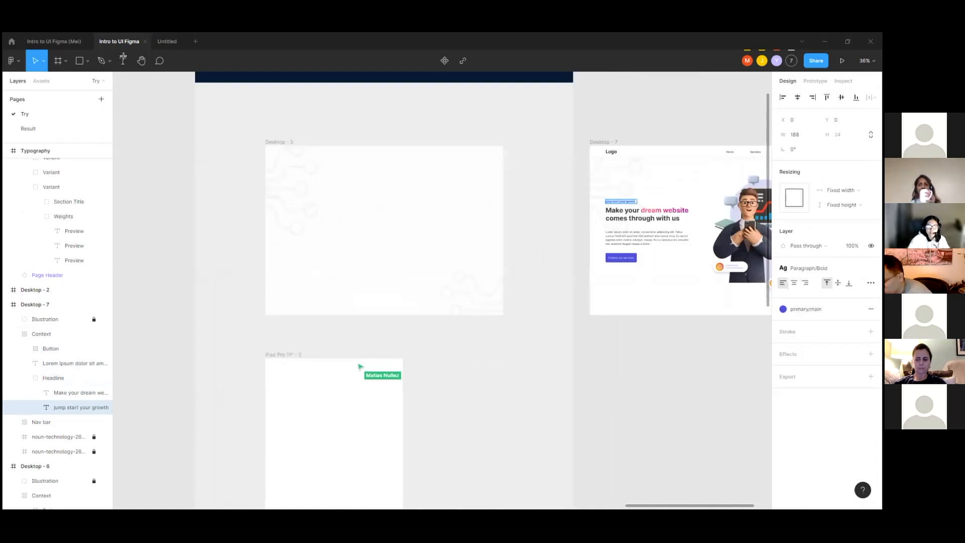
scroll(444, 268, up, 4)
key(t)
click(439, 269)
key(ctrl+v)
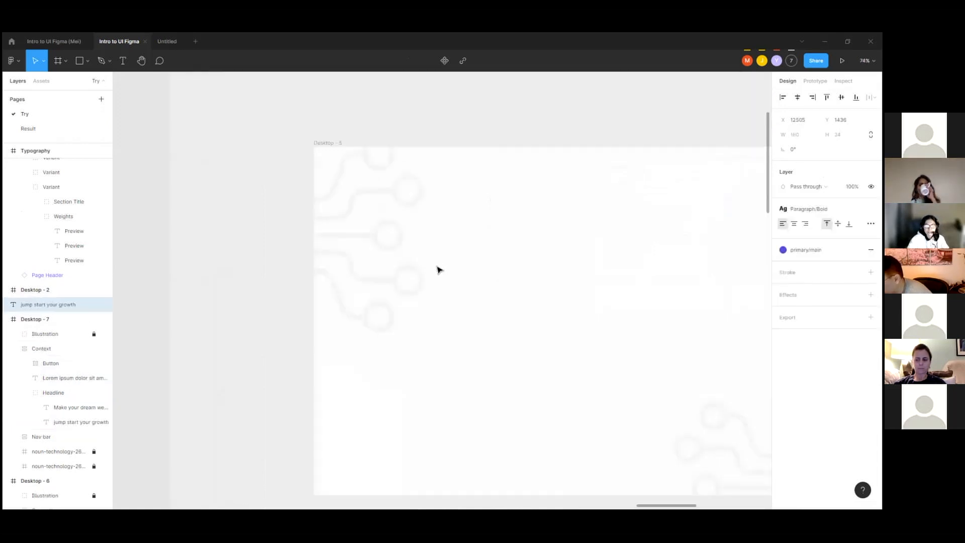
Step: Move the pasted "jump start your growth" text above the Desktop - 5 frame and delete it
scroll(285, 260, down, 2)
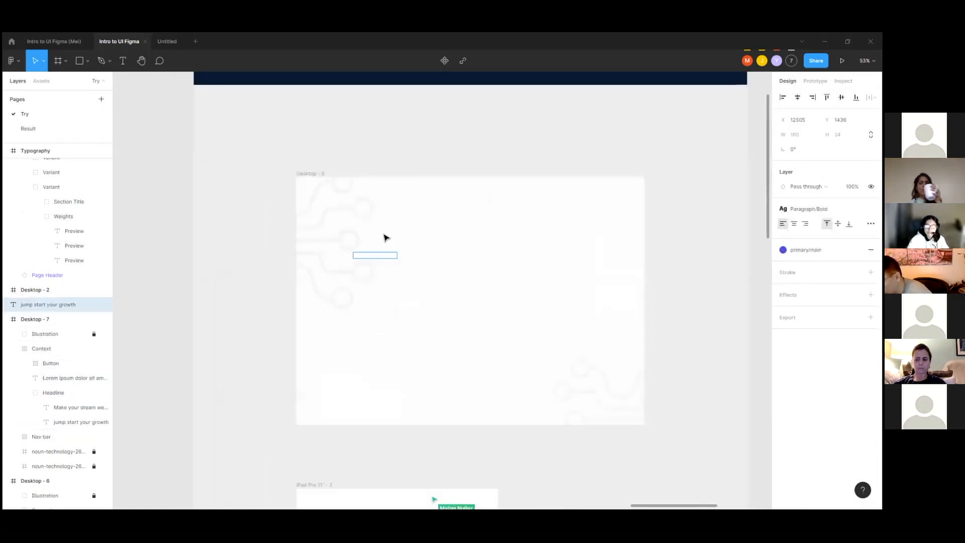
key(Escape)
drag(386, 259, 388, 173)
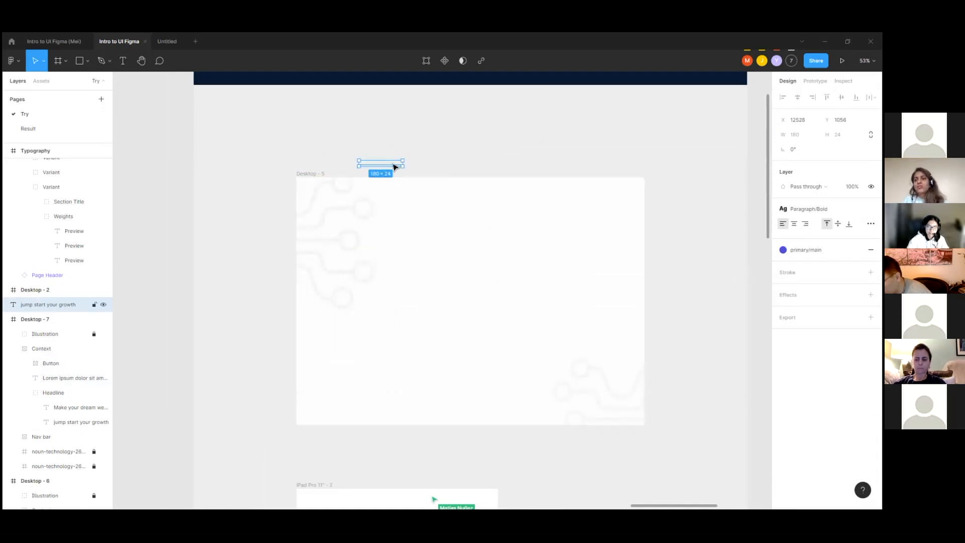
key(Delete)
Step: Add a text layer containing the placeholder "c" over Desktop - 5 at about X 12651, Y 1501
key(t)
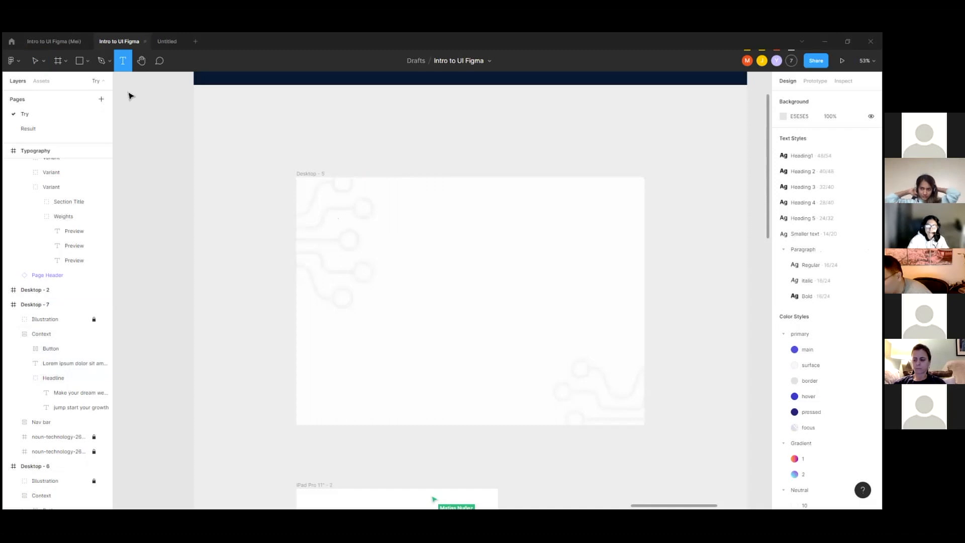
click(390, 270)
text(c)
scroll(431, 270, up, 3)
key(Escape)
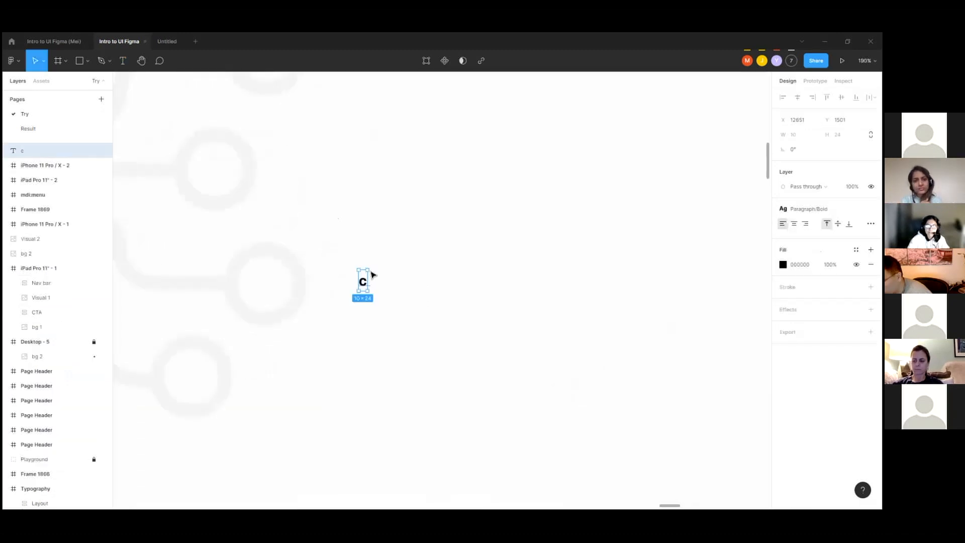
Step: Copy the text "jump start your growth" from the Headline group in Desktop - 7
scroll(363, 278, down, 3)
scroll(611, 271, down, 2)
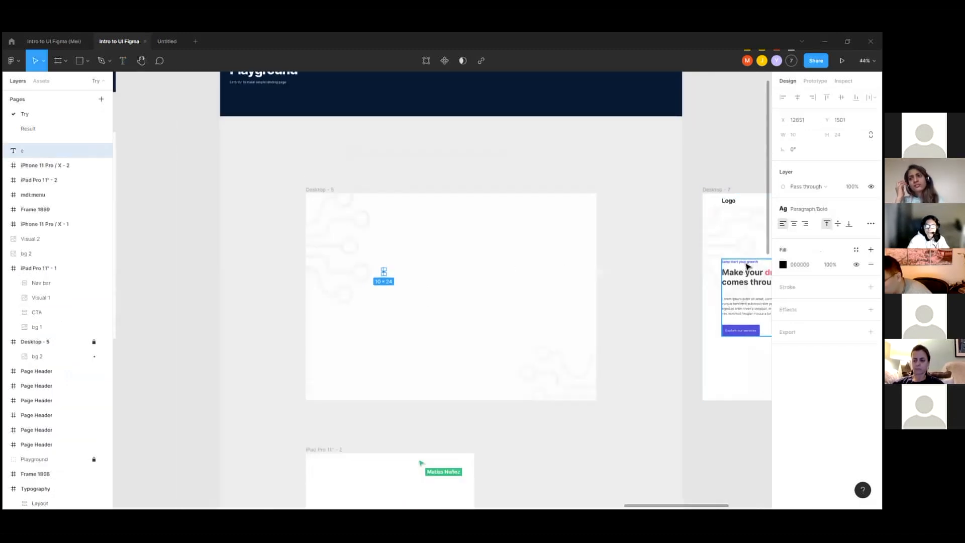
click(750, 264)
scroll(750, 261, up, 5)
click(729, 254)
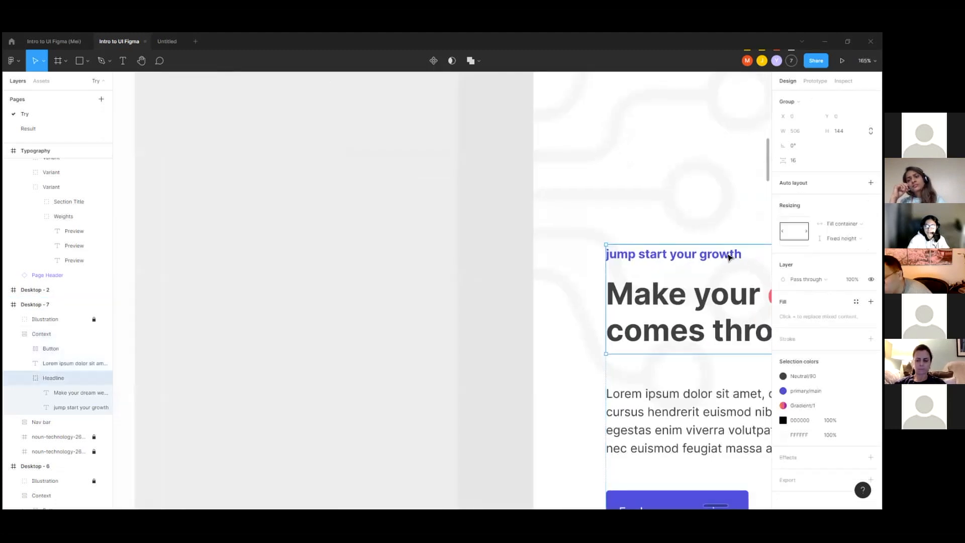
double_click(729, 255)
key(ctrl+c)
scroll(727, 254, down, 3)
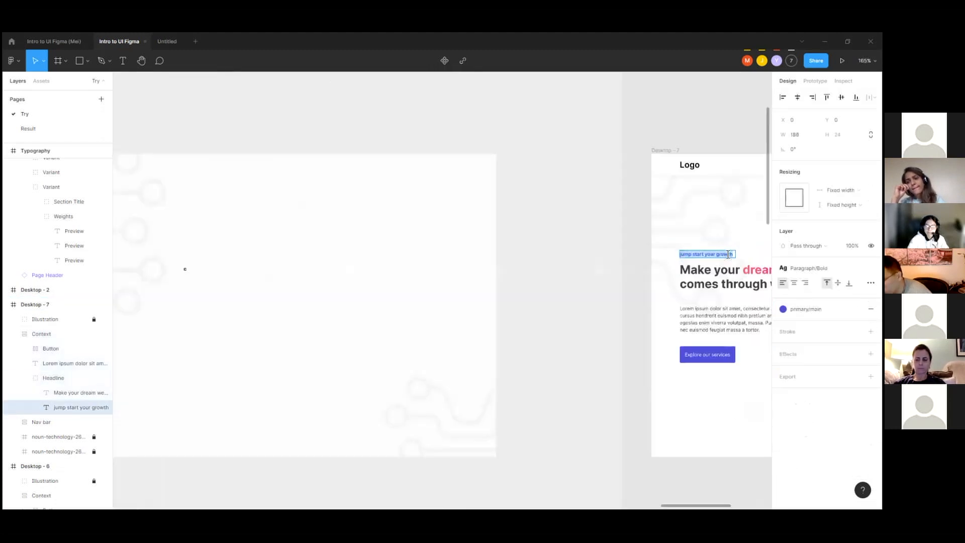
Step: Replace the placeholder "c" with the copied text "jump start your growth" and move the layer to about X 12394, Y 1387
scroll(464, 250, down, 2)
scroll(484, 284, up, 4)
click(472, 284)
text(c)
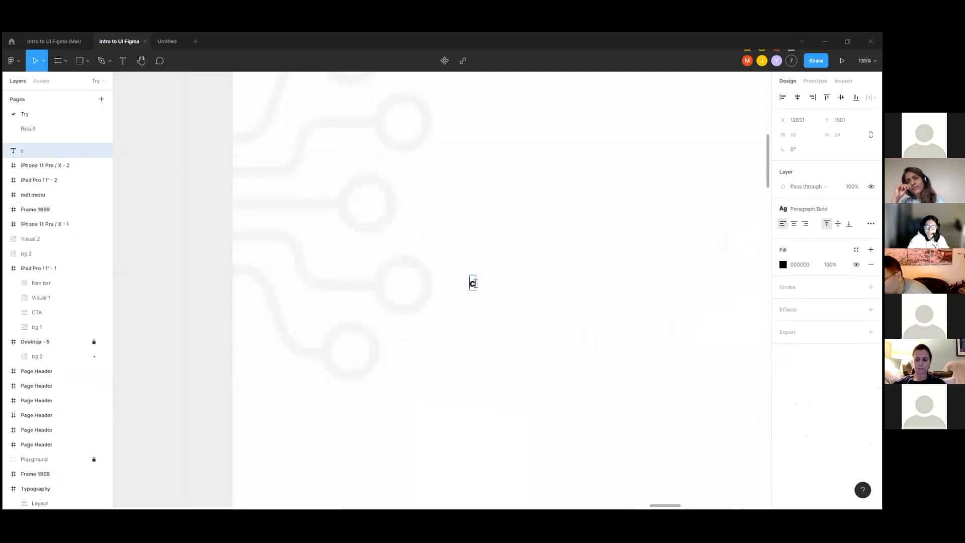
key(ctrl+v)
scroll(474, 256, down, 4)
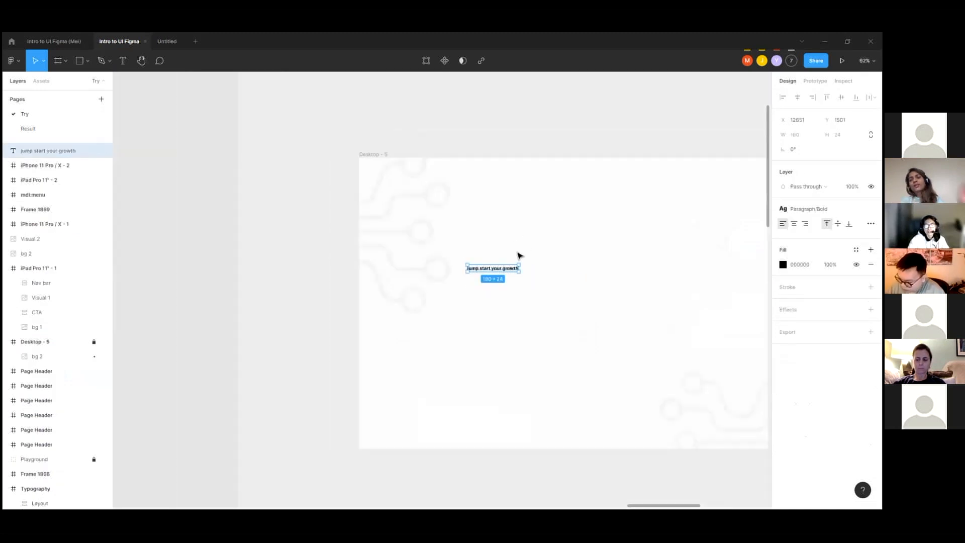
drag(503, 268, 439, 230)
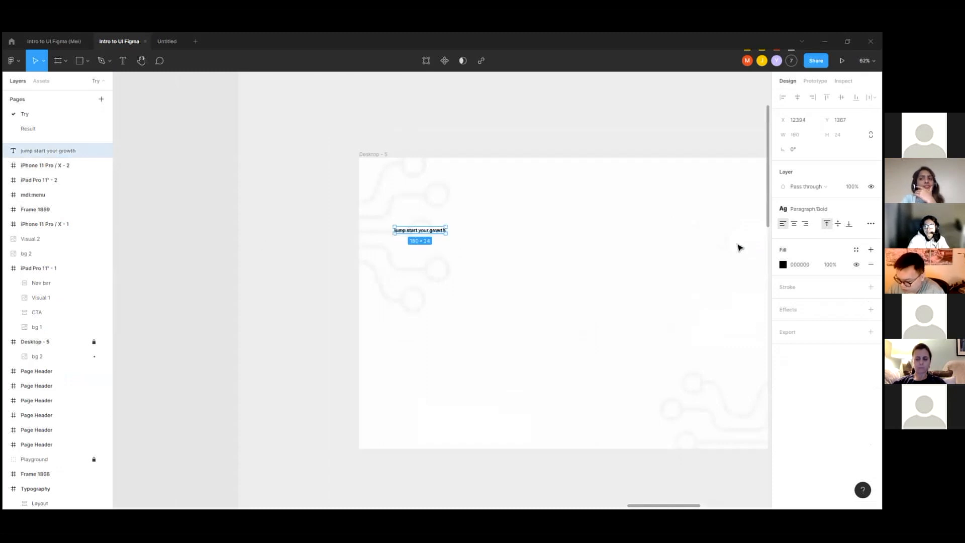
Step: Select the "jump start your growth" line in Desktop - 7 to inspect its text style and color
scroll(739, 248, right, 5)
scroll(740, 251, up, 4)
double_click(670, 254)
double_click(670, 255)
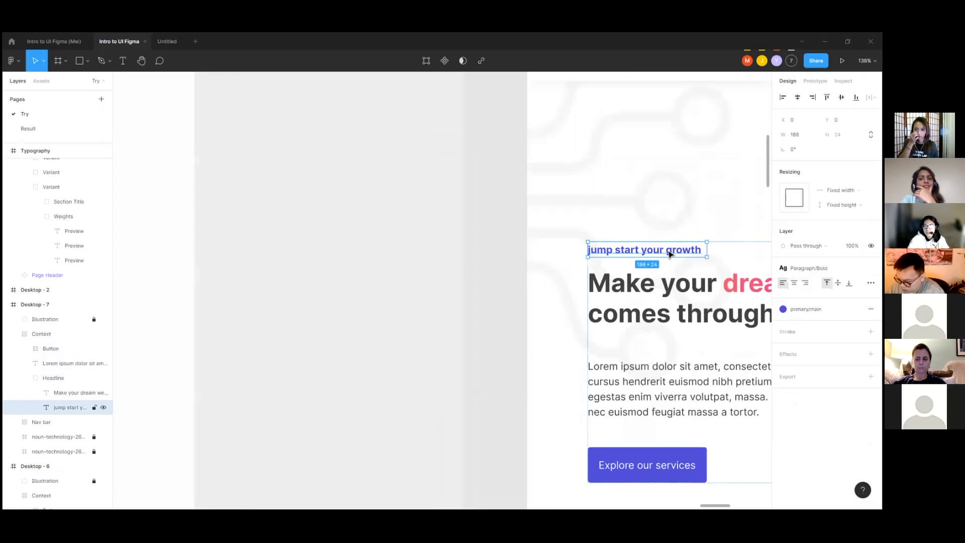
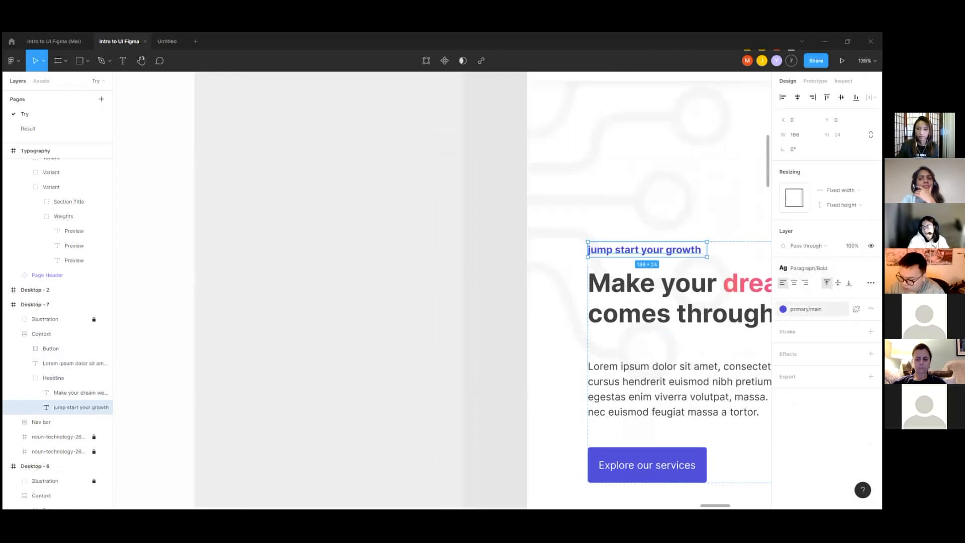
Step: Try the Paragraph Regular and Italic styles on the "jump start your growth" text over Desktop - 5, and return it to Bold
scroll(701, 222, down, 4)
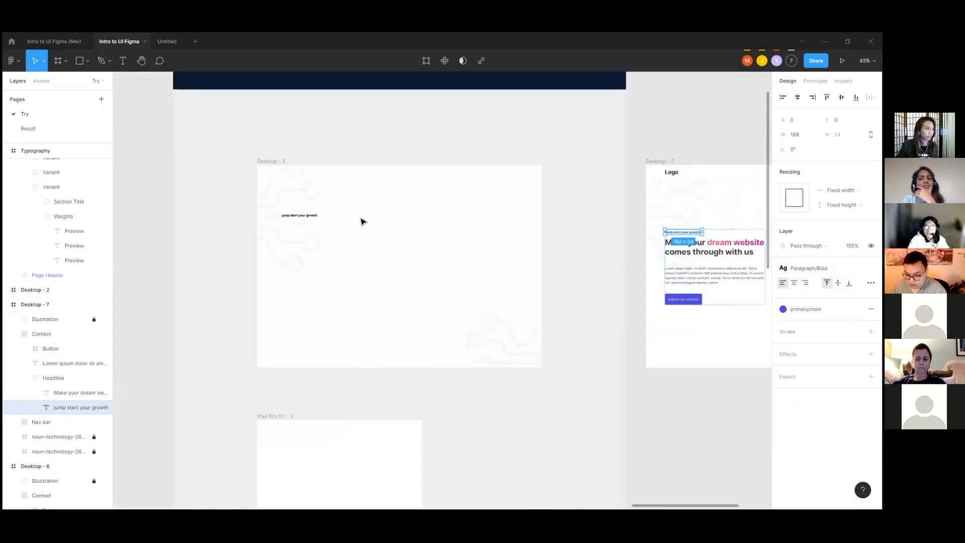
scroll(280, 216, up, 4)
click(332, 221)
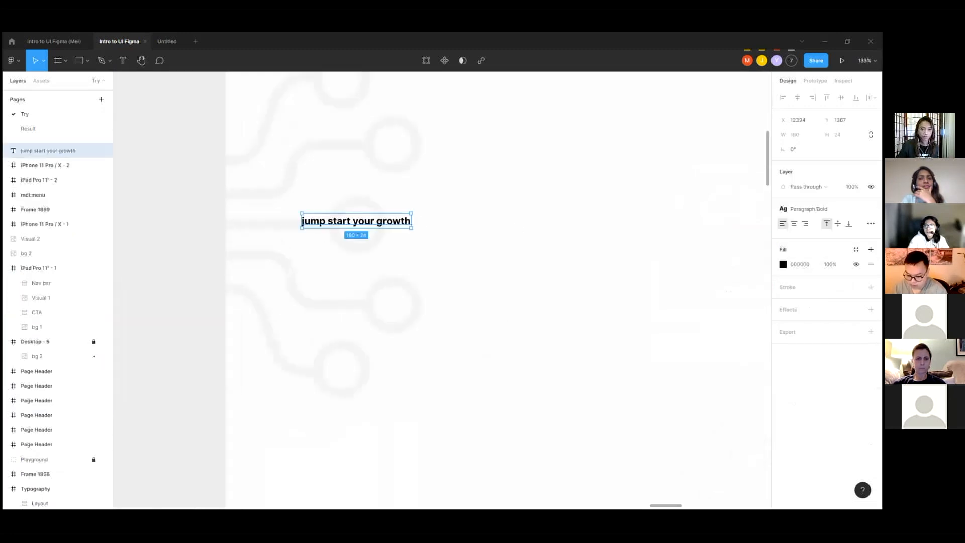
click(807, 208)
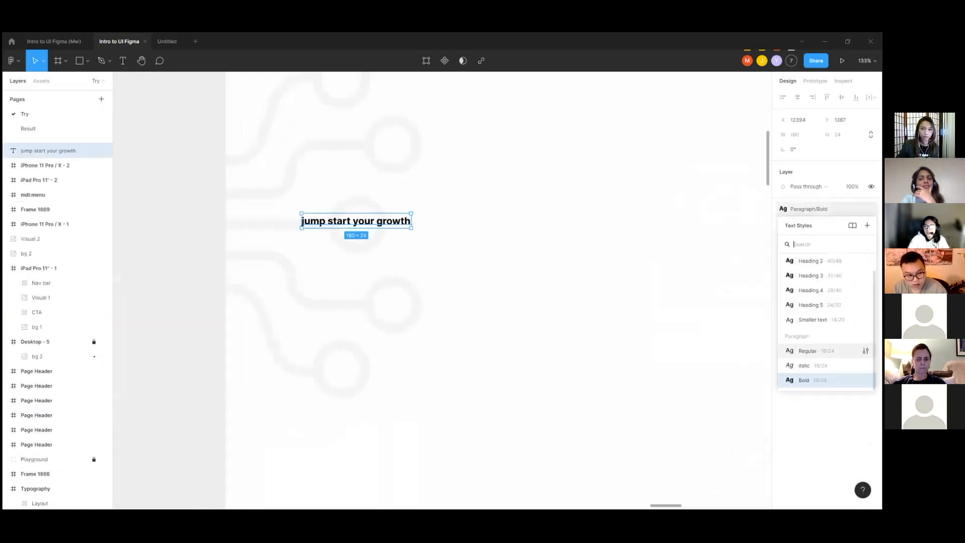
click(809, 350)
click(809, 209)
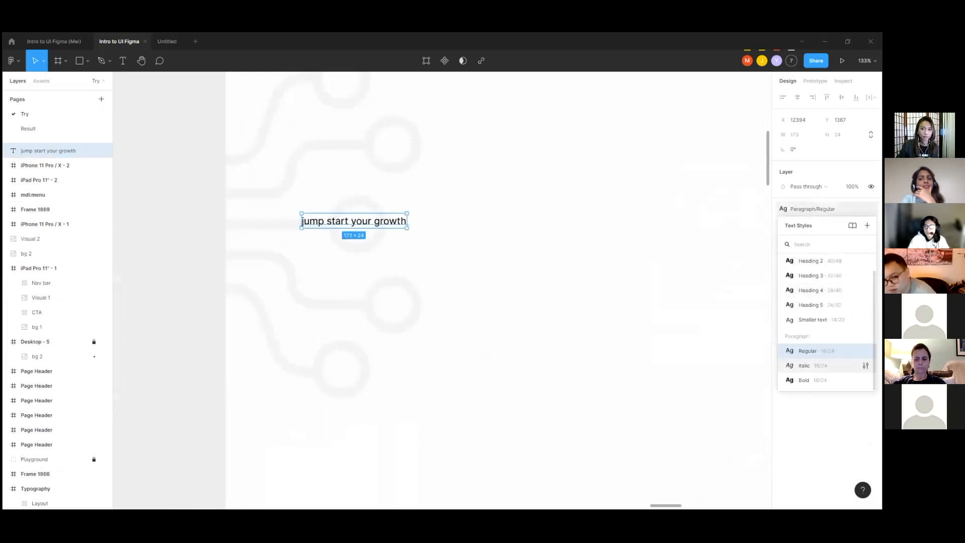
click(809, 365)
click(787, 212)
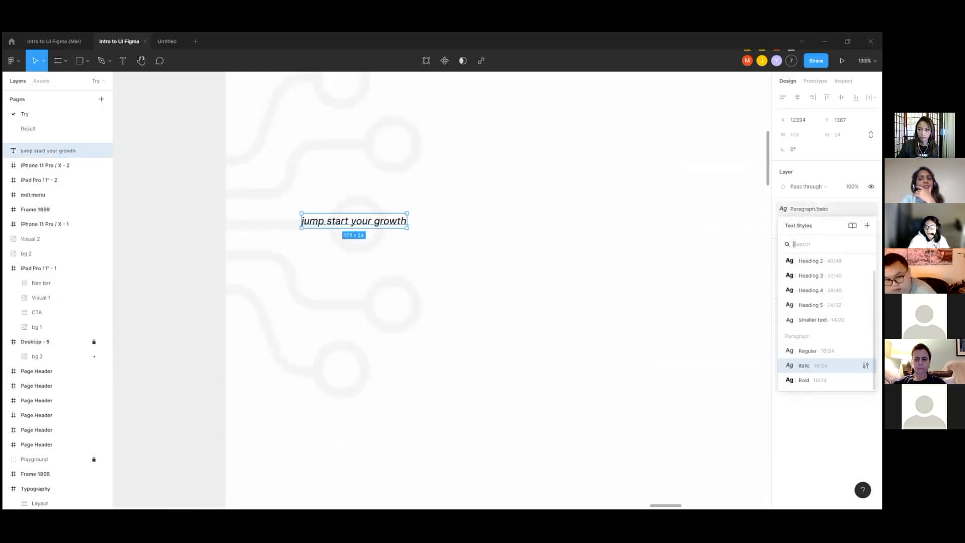
click(809, 380)
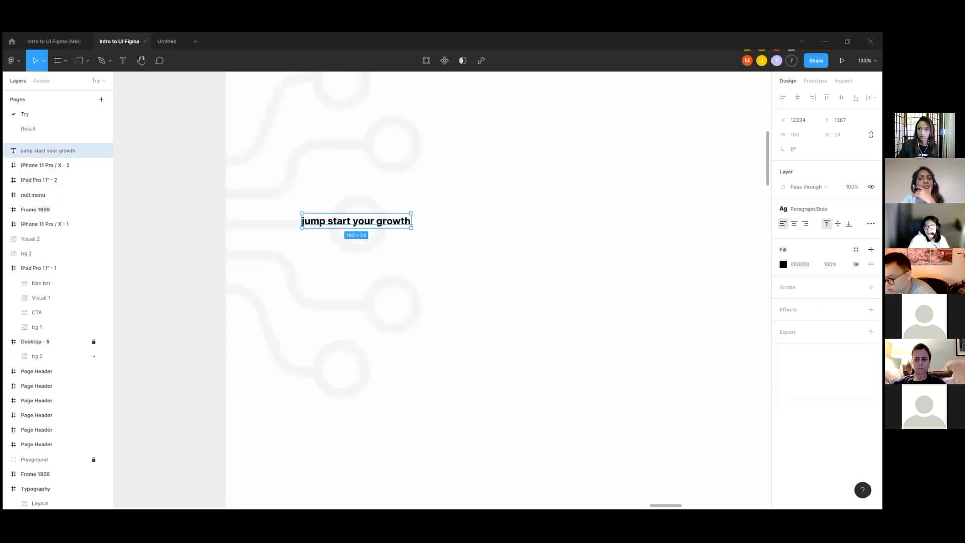
Step: Apply the primary/main color style to the "jump start your growth" text over Desktop - 5
click(856, 249)
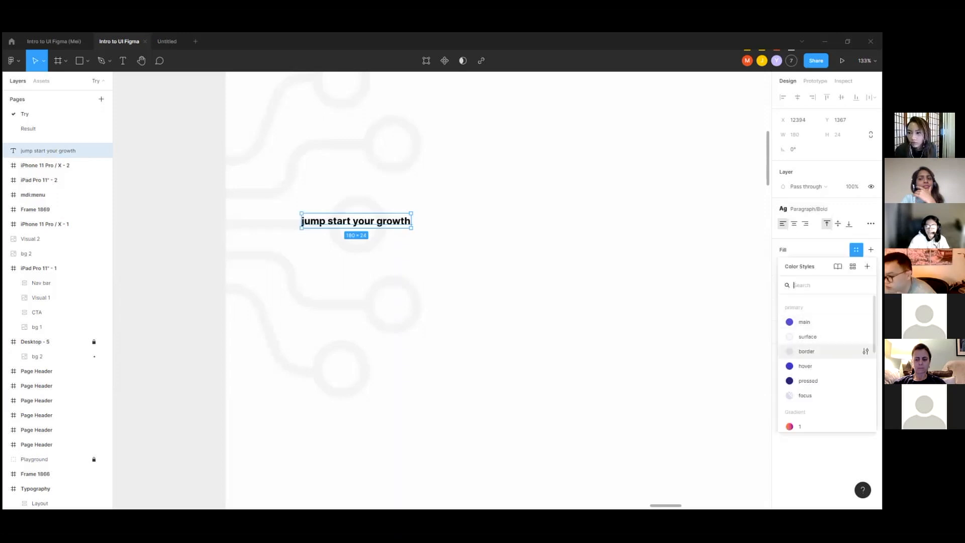
click(804, 322)
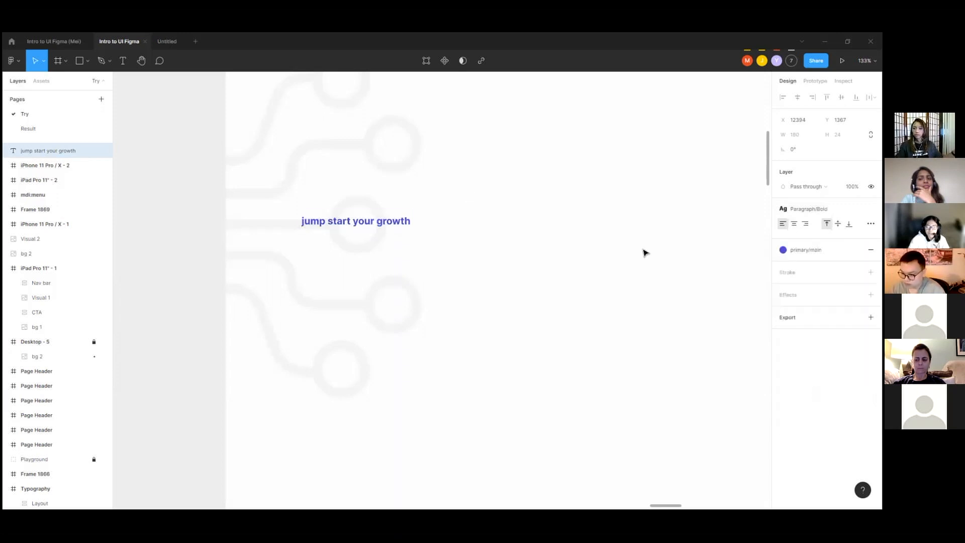
scroll(387, 228, down, 6)
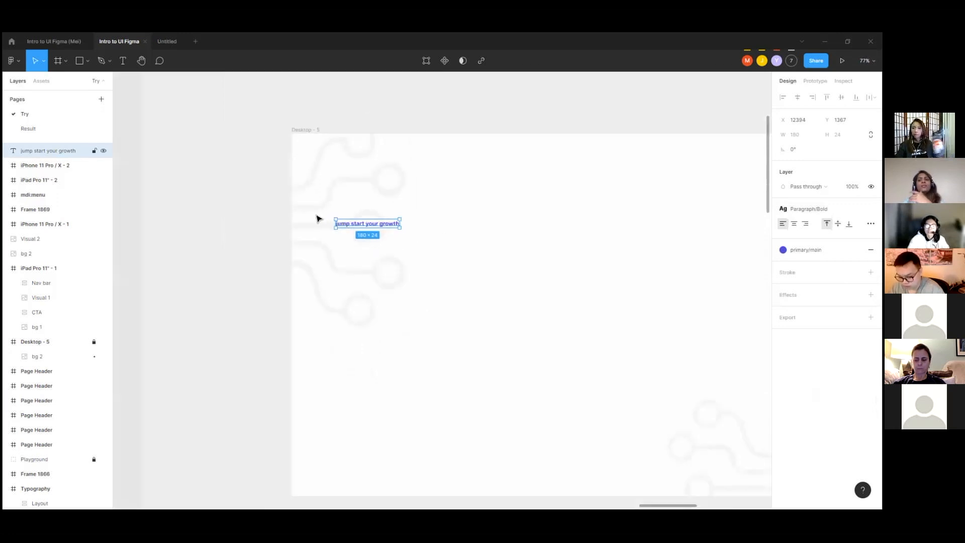
Step: Duplicate the "jump start your growth" text directly below the original, at about X 12394, Y 1418
scroll(332, 231, up, 5)
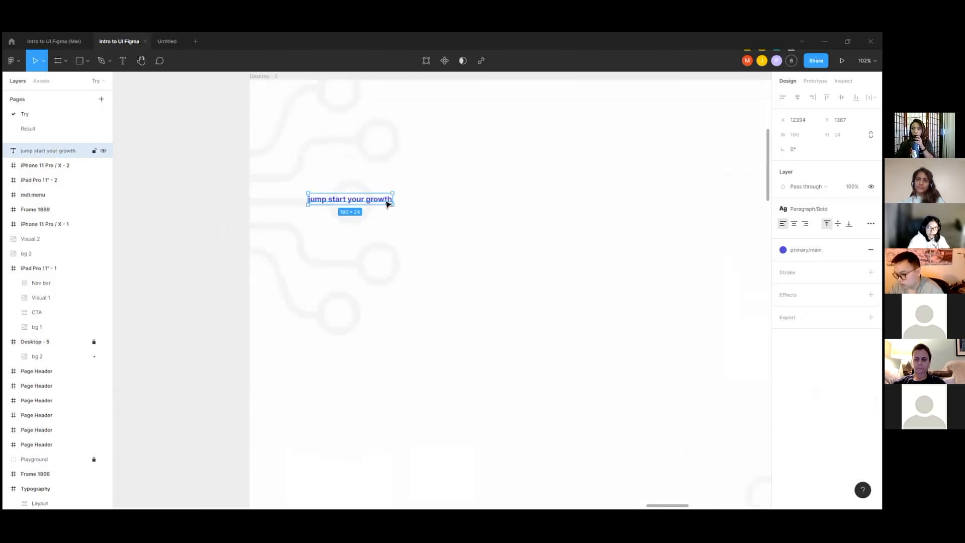
drag(388, 200, 389, 224)
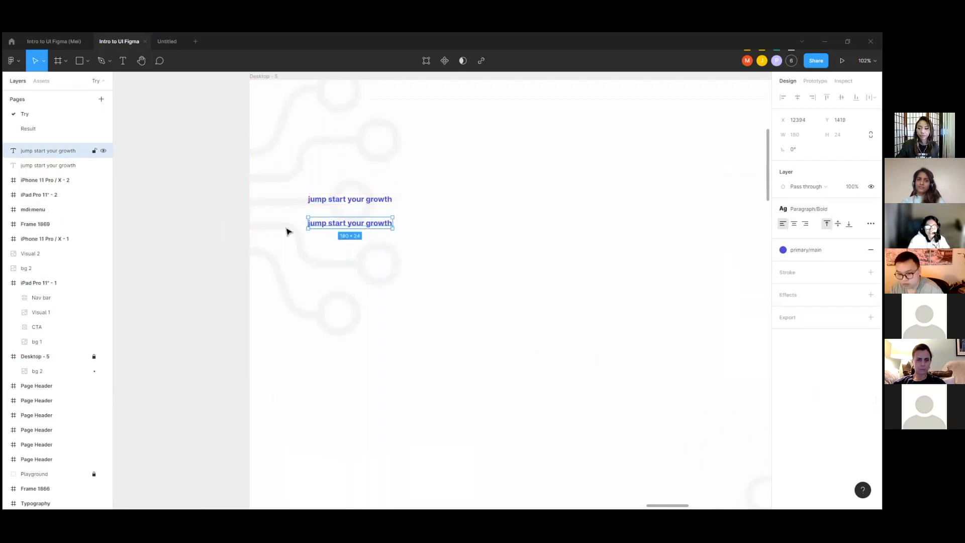
key(t)
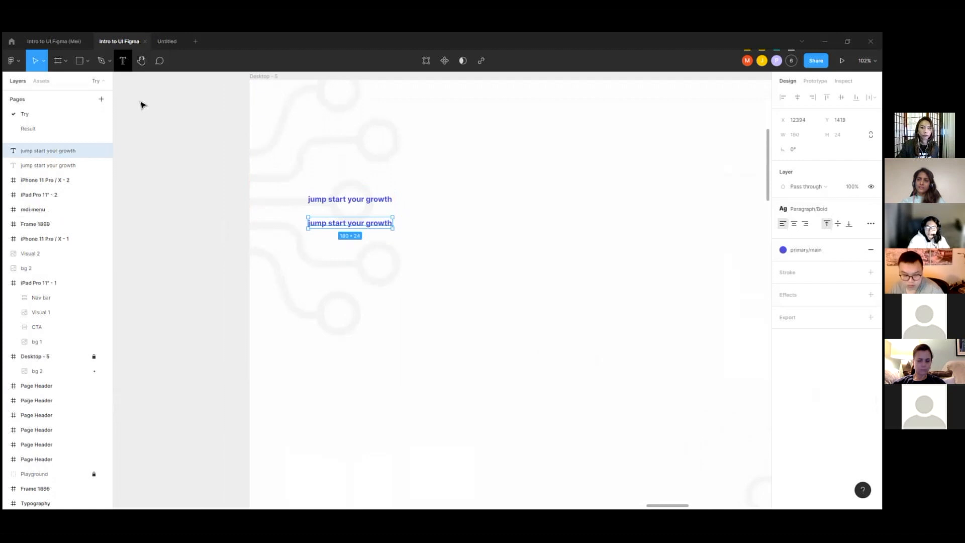
Step: Copy the full headline text "Make your dream website comes through with us" from Desktop - 7
scroll(281, 218, down, 5)
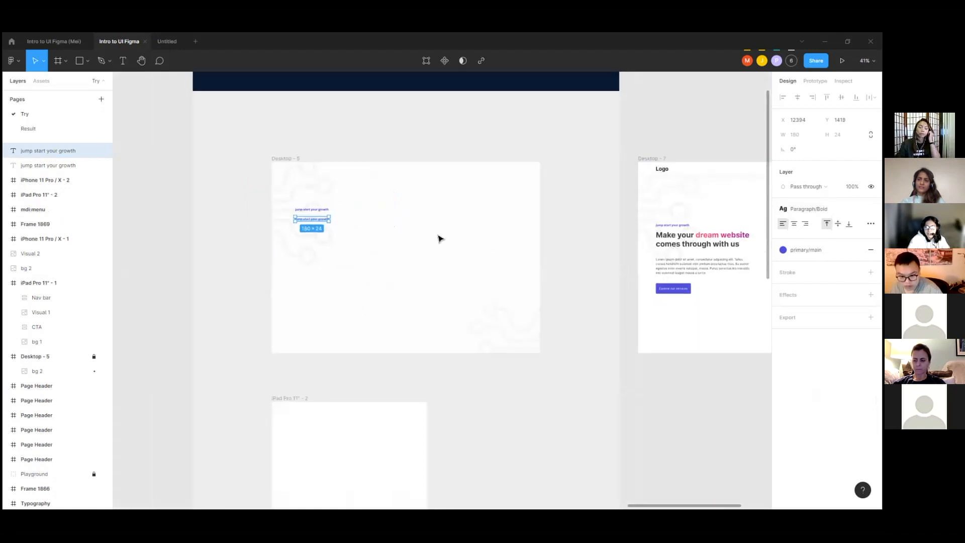
scroll(438, 238, down, 2)
scroll(681, 246, up, 5)
ctrl+click(595, 249)
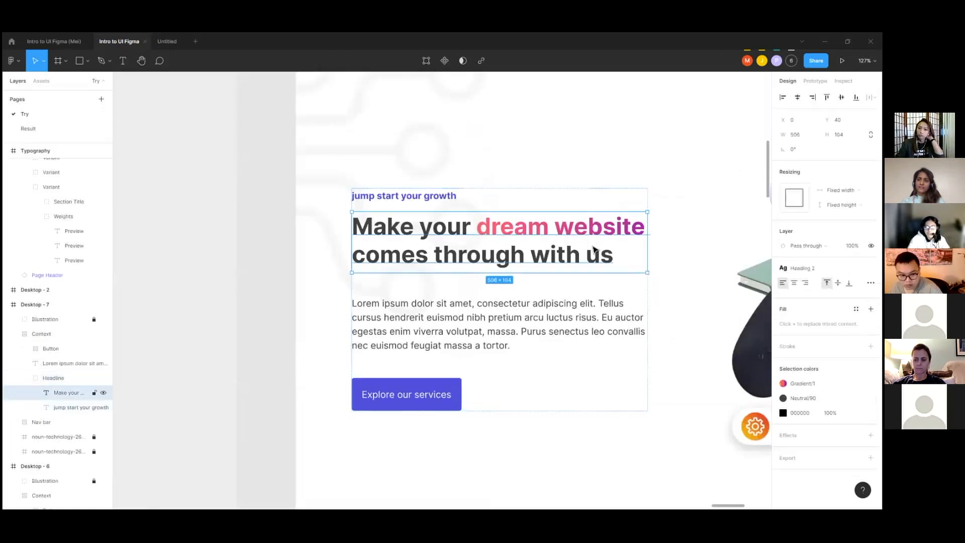
double_click(612, 263)
drag(614, 260, 380, 217)
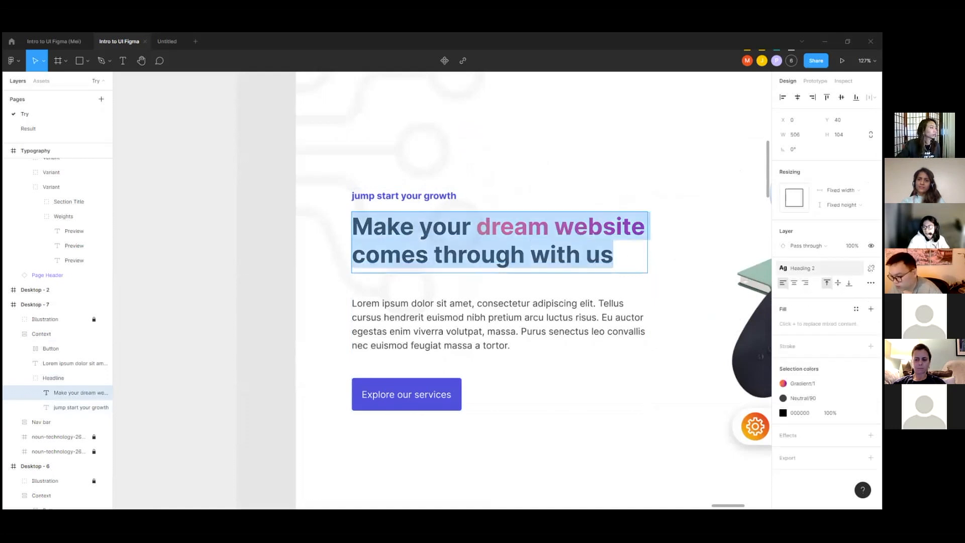
drag(614, 256, 533, 254)
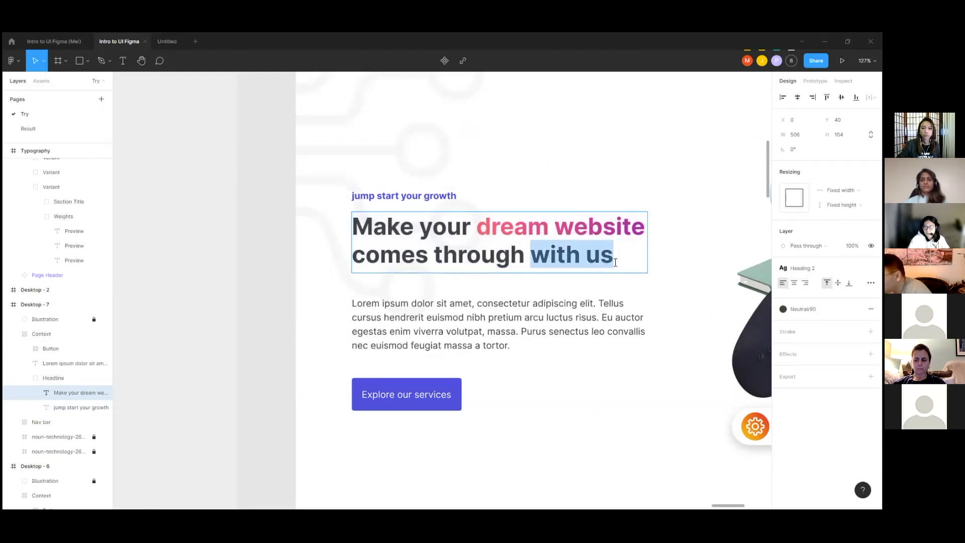
click(583, 246)
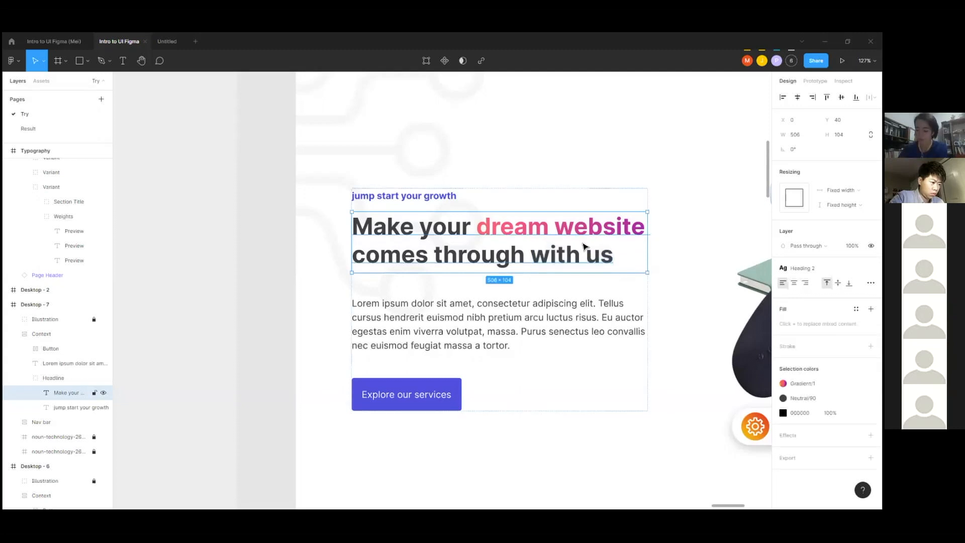
key(ctrl+a)
key(ctrl+c)
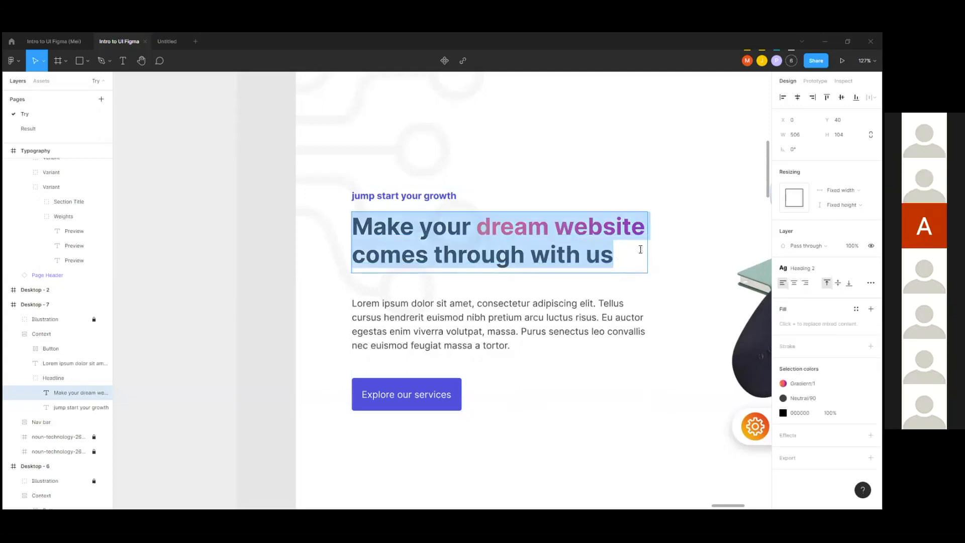
Step: Replace the text of the lower "jump start your growth" duplicate over Desktop - 5 with the copied headline "Make your dream website comes through with us"
scroll(640, 250, down, 10)
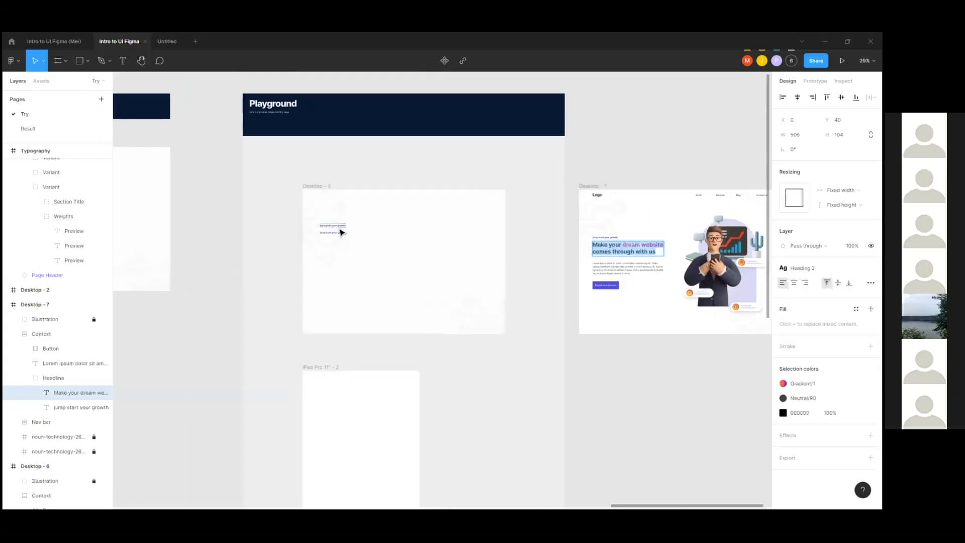
scroll(340, 232, up, 8)
scroll(304, 241, up, 3)
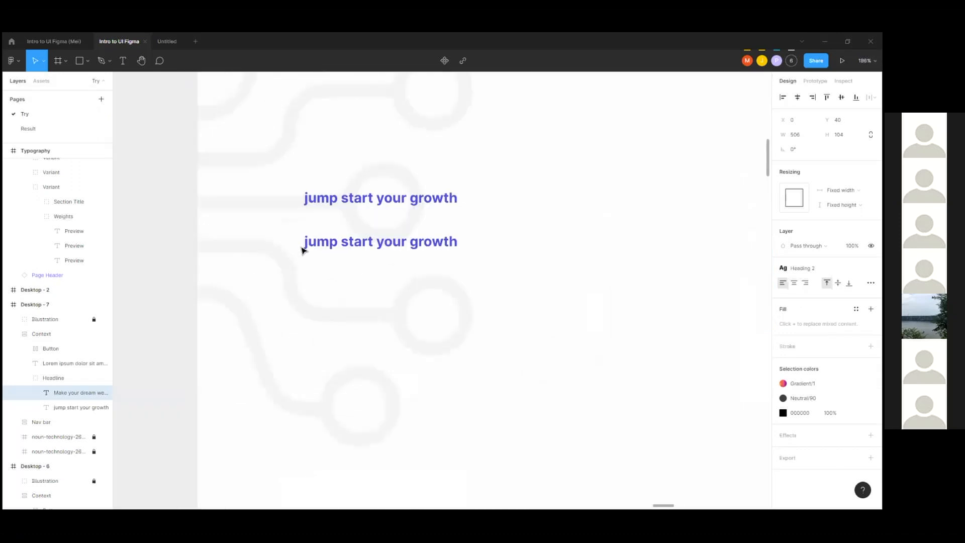
click(347, 243)
drag(462, 242, 300, 238)
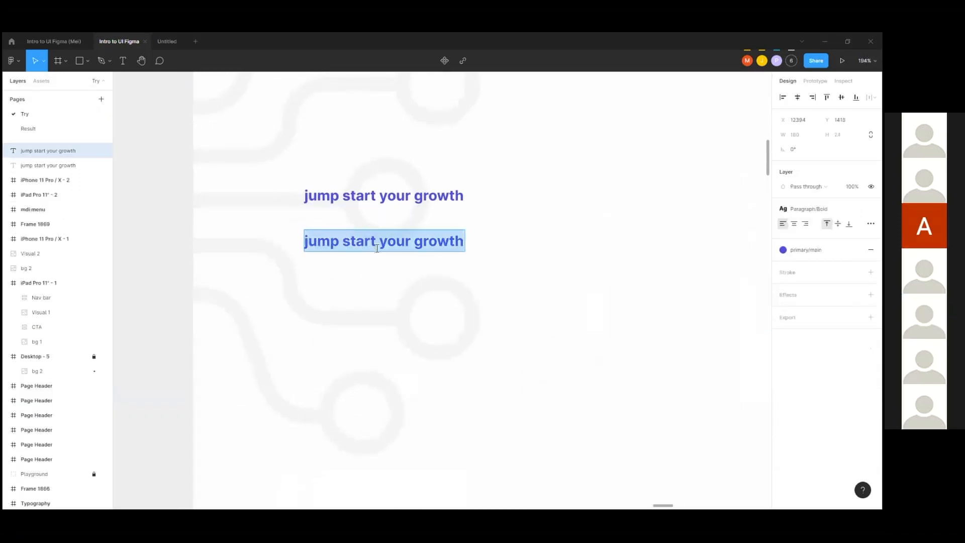
key(ctrl+v)
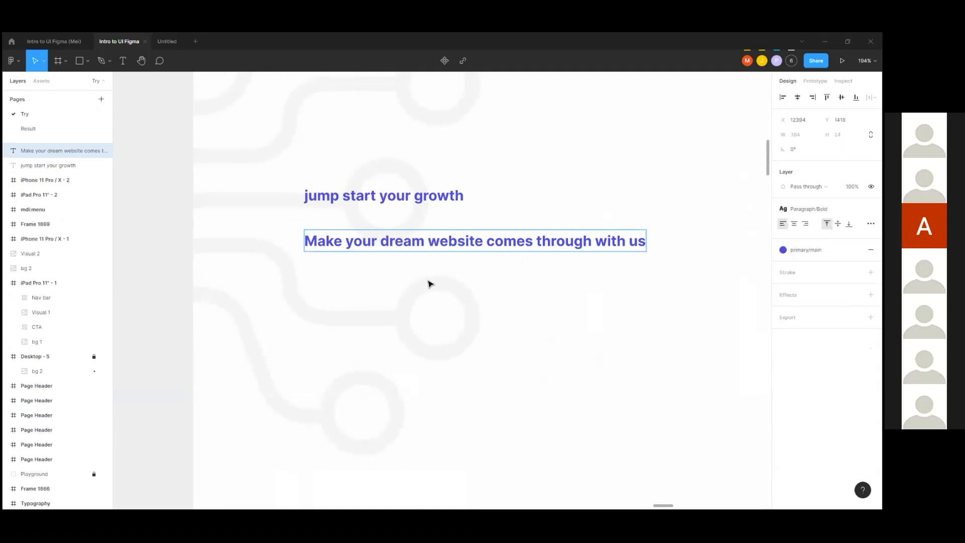
key(Escape)
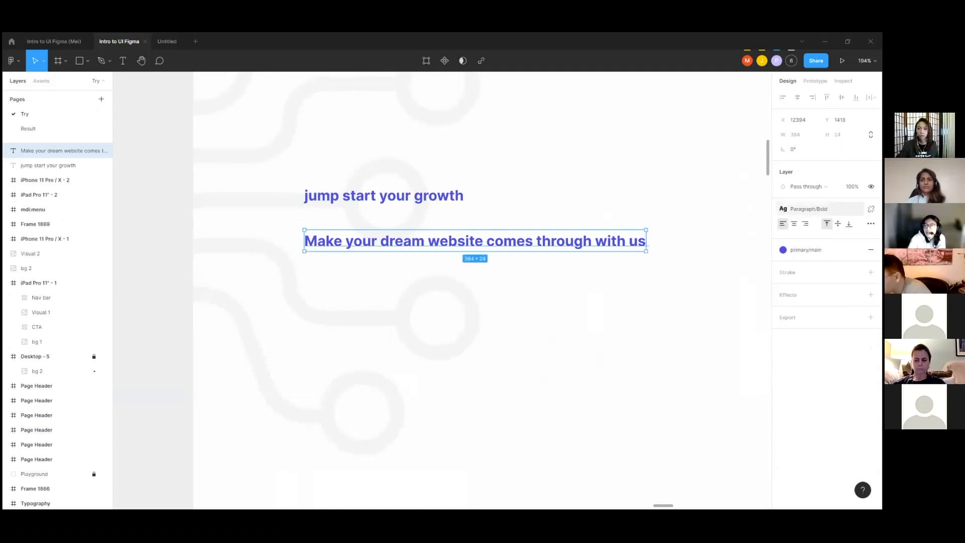
Step: Apply the Heading 2 text style to the new headline and narrow its text box to about 465 wide
click(809, 209)
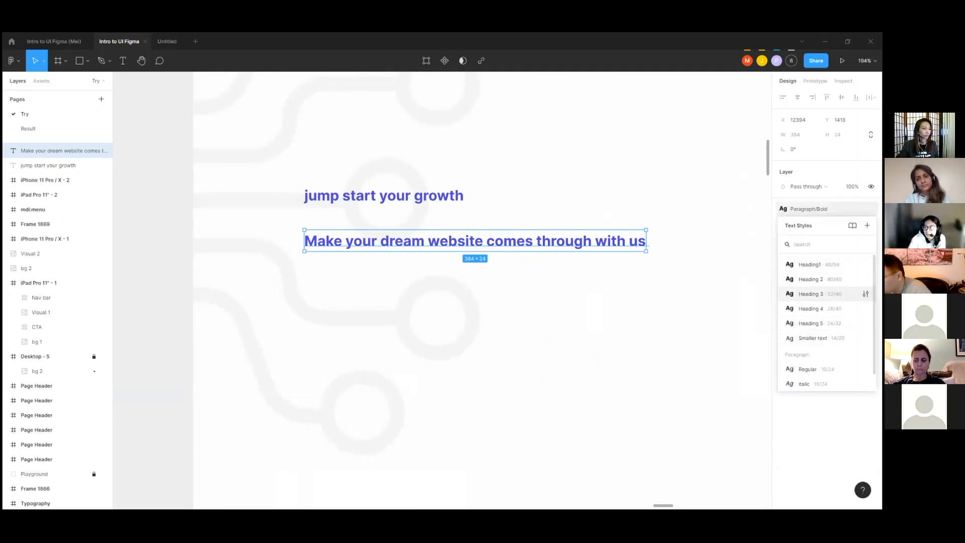
click(810, 279)
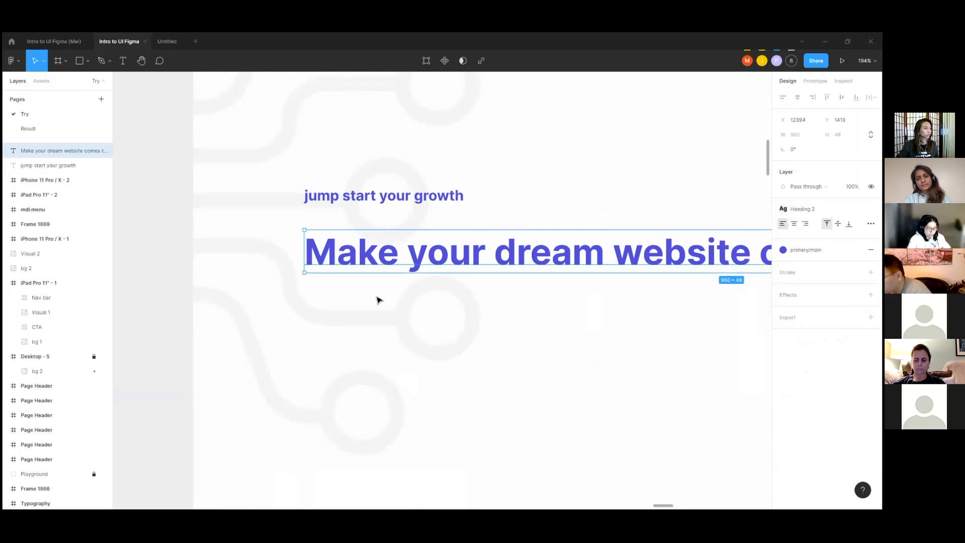
scroll(372, 294, down, 3)
scroll(299, 266, down, 3)
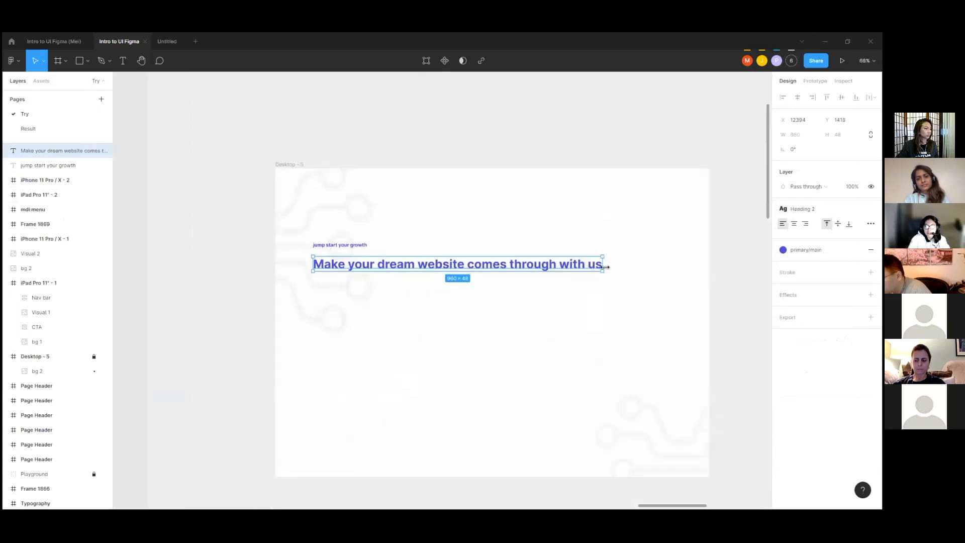
drag(604, 267, 453, 270)
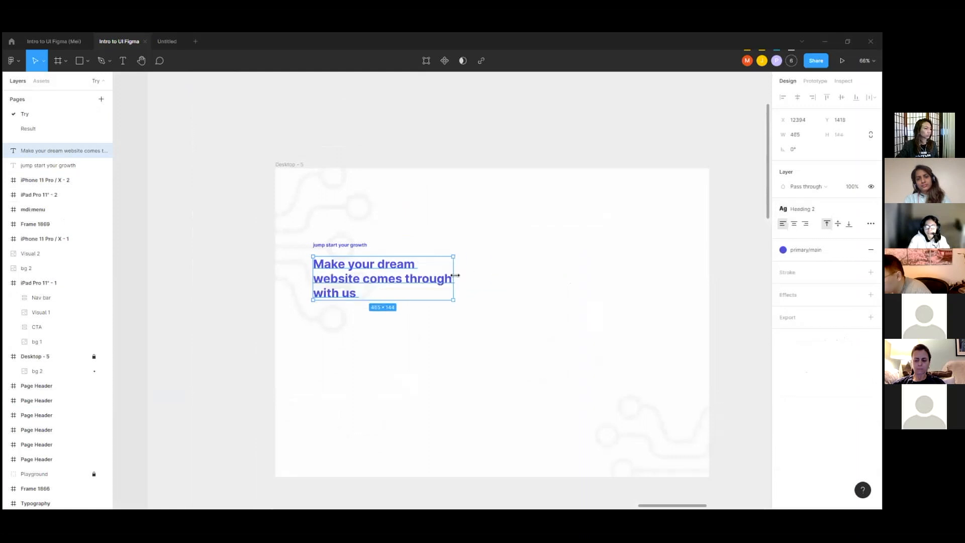
Step: Color the whole headline with the Neutral/90 style and widen its text box to about 525
scroll(356, 296, up, 3)
double_click(383, 271)
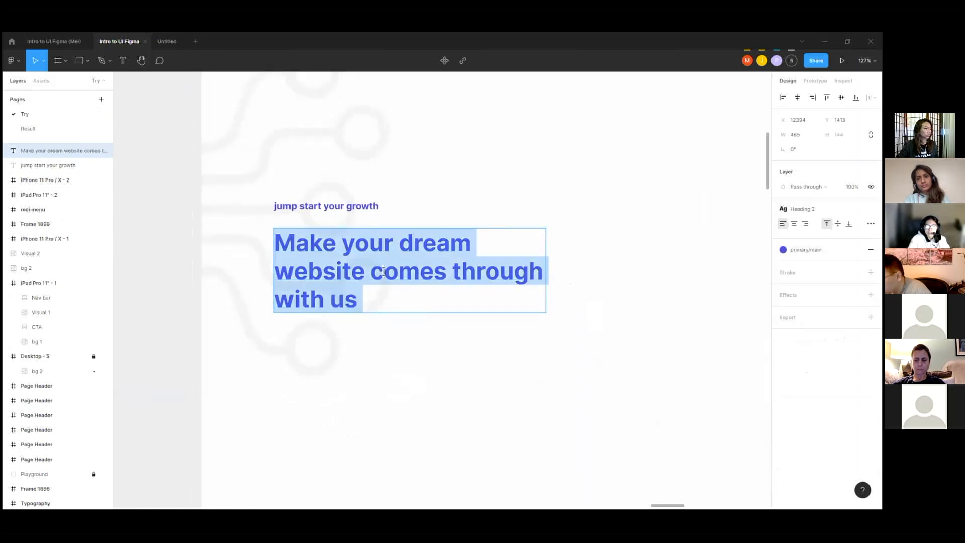
click(806, 249)
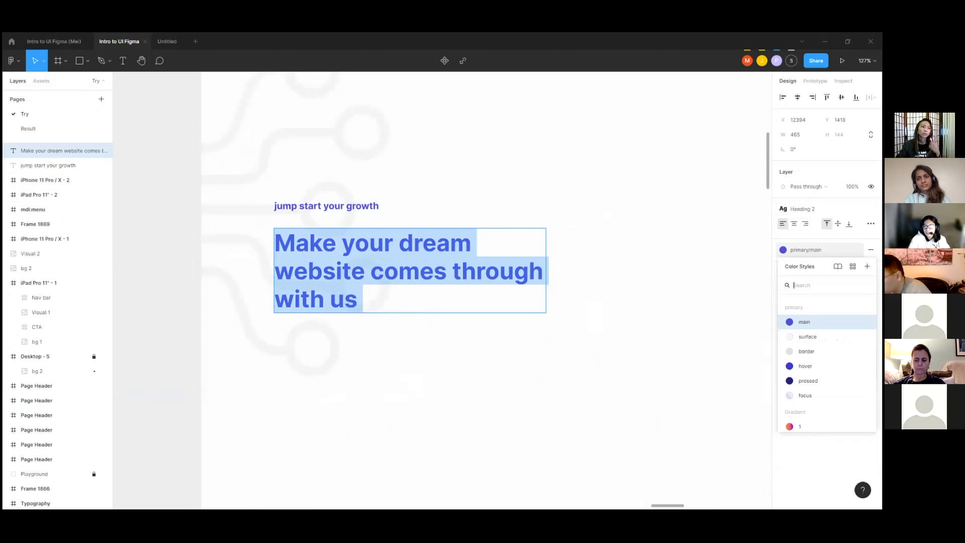
scroll(825, 382, down, 10)
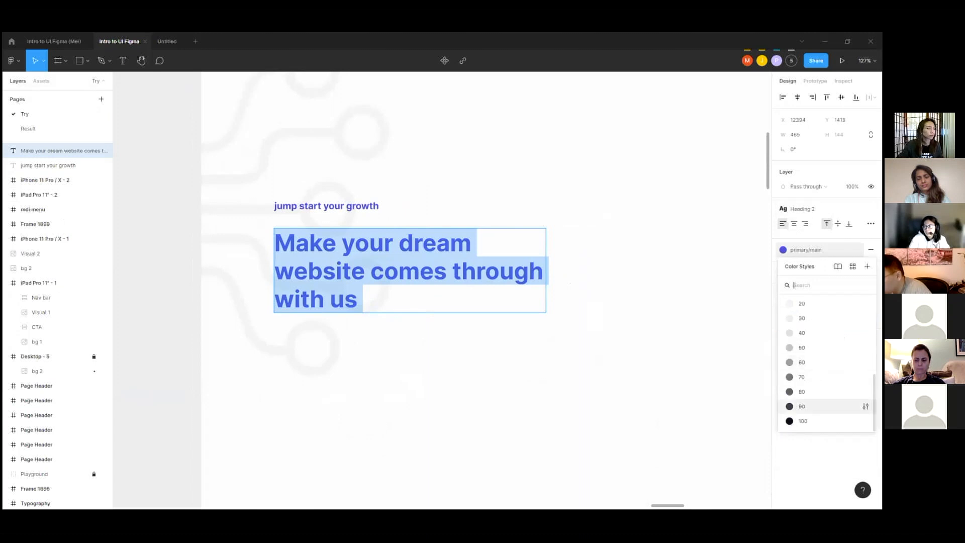
click(805, 406)
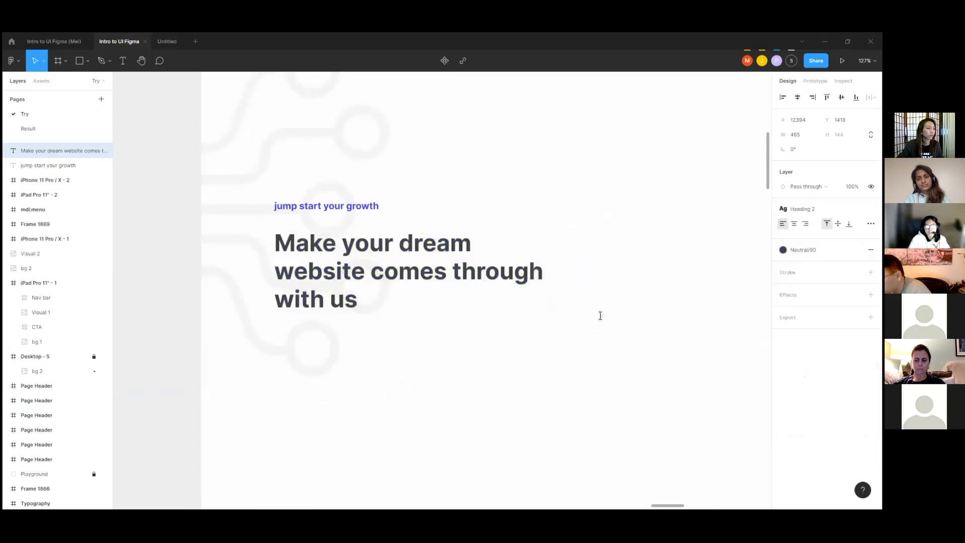
key(Escape)
drag(554, 263, 581, 263)
Step: Apply the Gradient/1 color style to only the words "dream website" in the headline over Desktop - 5
double_click(407, 245)
click(401, 249)
drag(414, 252, 560, 246)
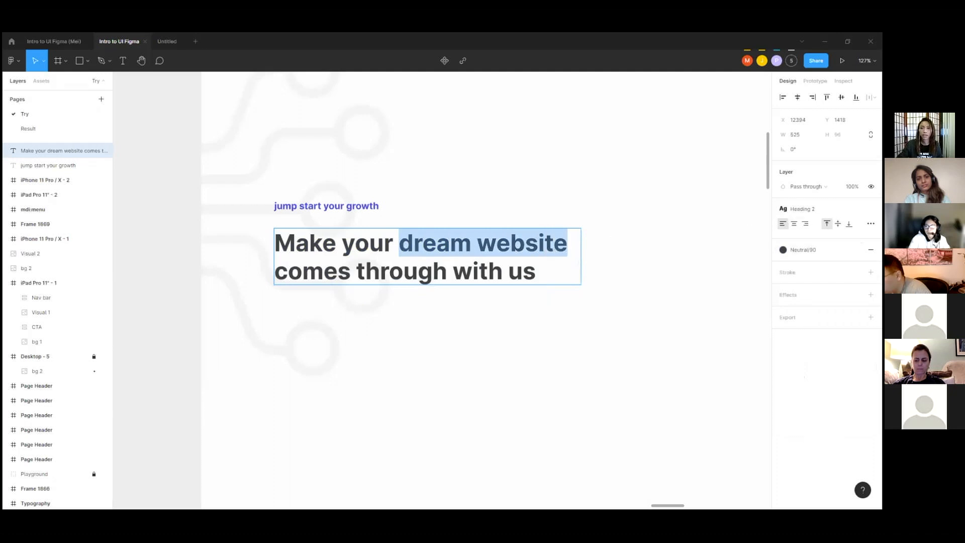
click(818, 250)
scroll(822, 355, up, 3)
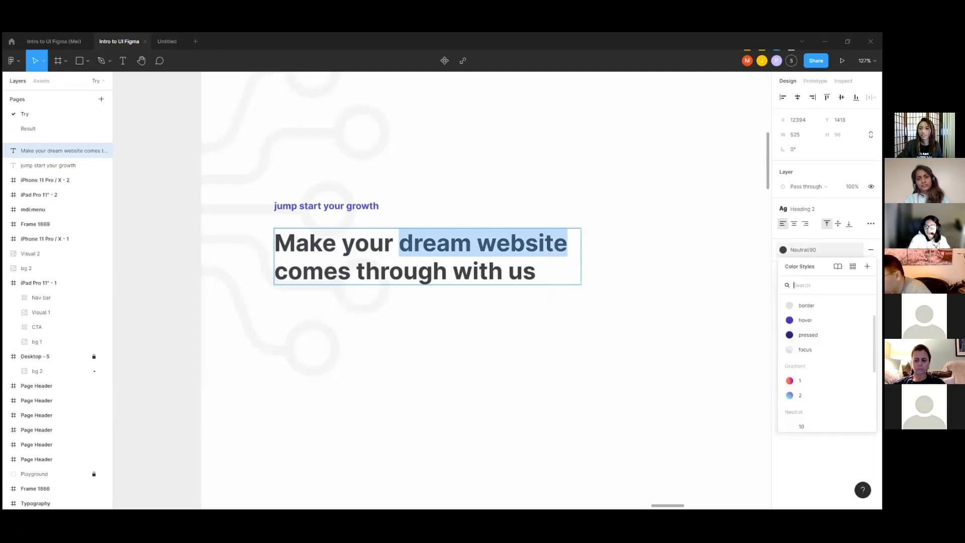
click(800, 380)
key(Escape)
scroll(482, 296, down, 3)
key(Escape)
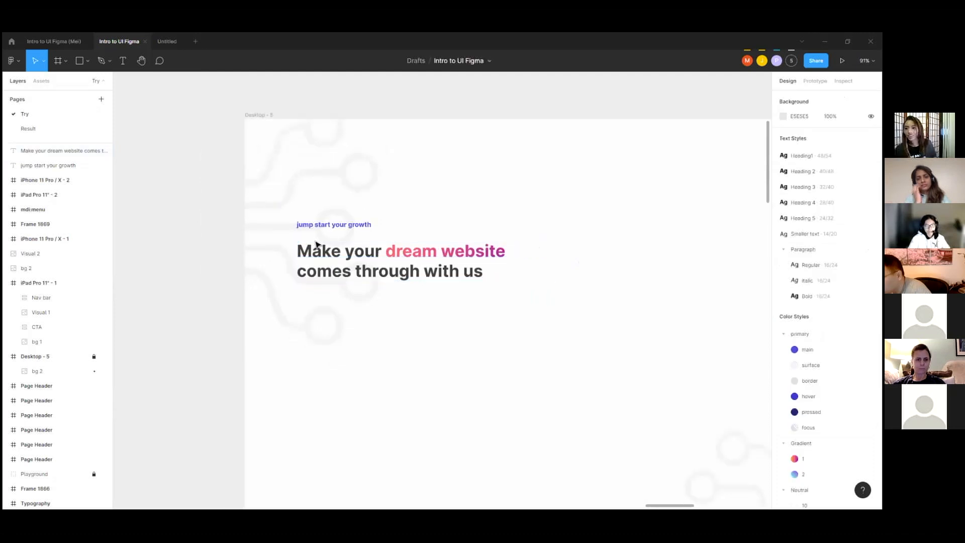
Step: Duplicate the finished headline directly below itself, at about X 12394, Y 1550
scroll(316, 245, down, 4)
click(321, 250)
drag(331, 260, 326, 296)
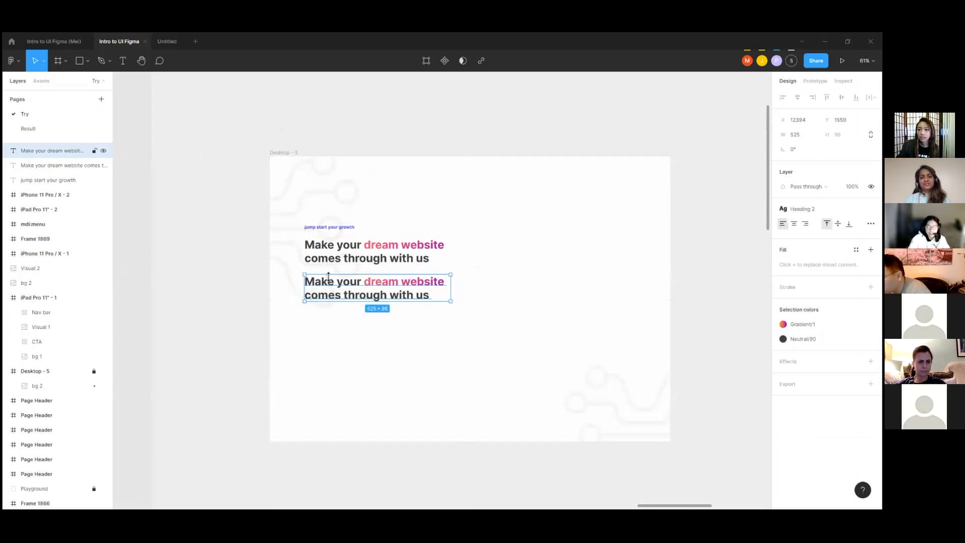
Step: Replace the duplicated headline's text with the lorem ipsum paragraph copied from Desktop - 7, keeping its Paragraph/Regular style
scroll(319, 263, down, 4)
scroll(638, 286, up, 6)
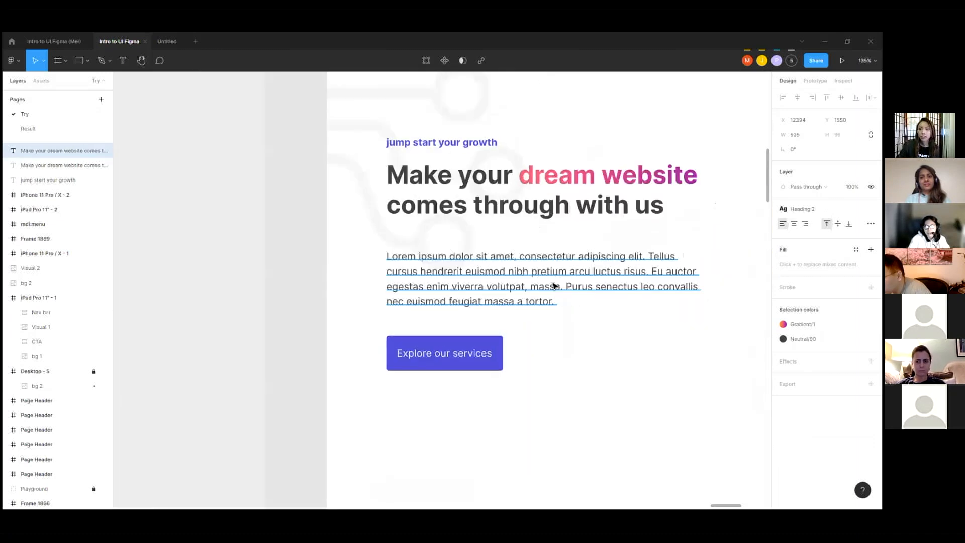
click(552, 286)
double_click(550, 282)
key(ctrl+c)
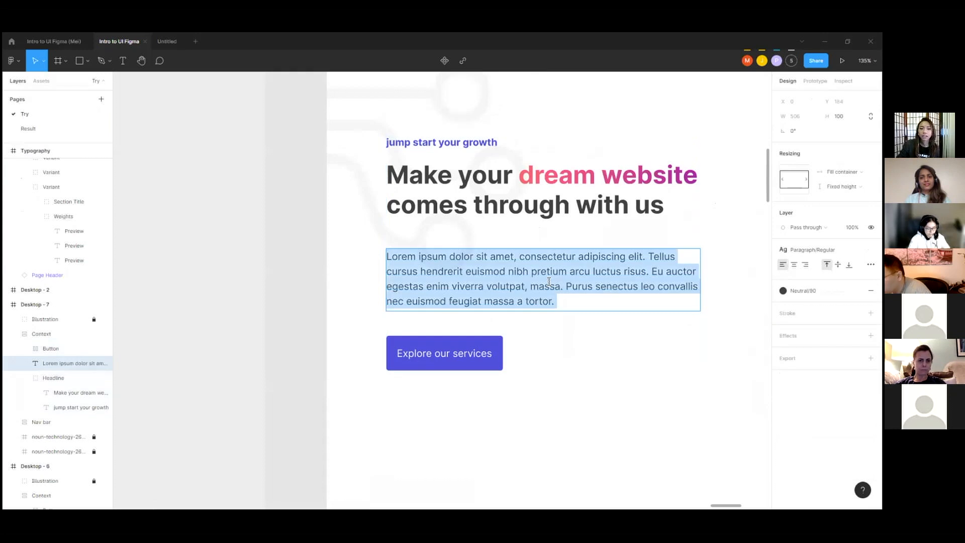
scroll(653, 254, down, 8)
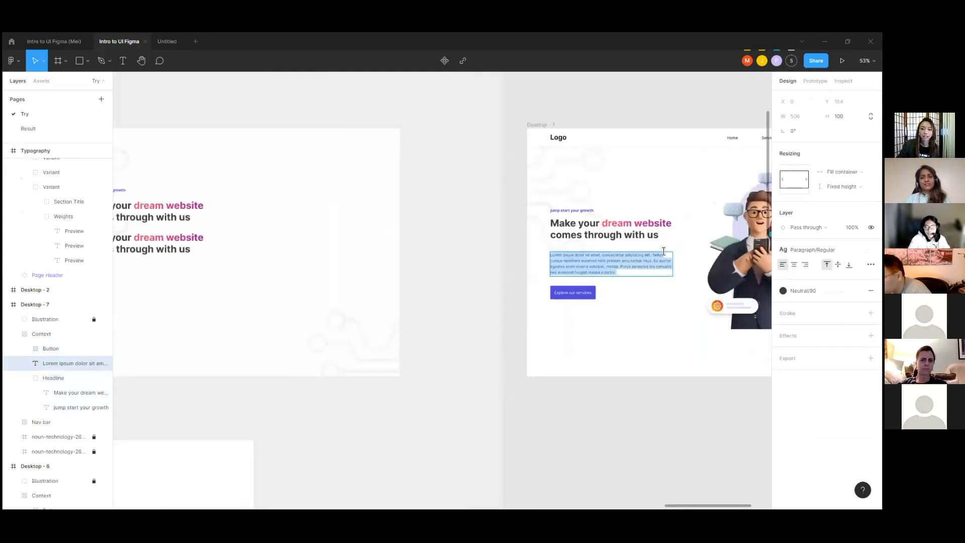
scroll(383, 248, up, 5)
scroll(478, 256, up, 3)
click(468, 254)
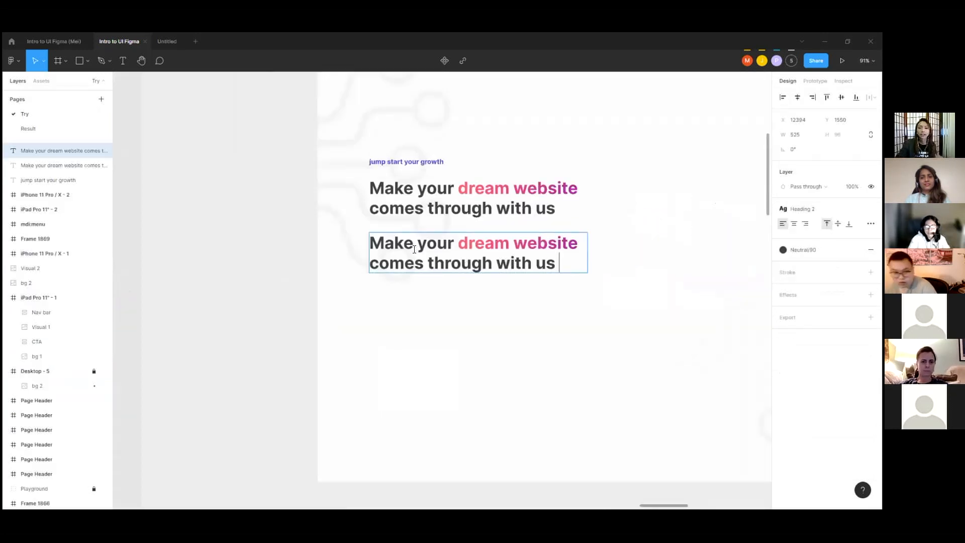
double_click(402, 239)
key(ctrl+v)
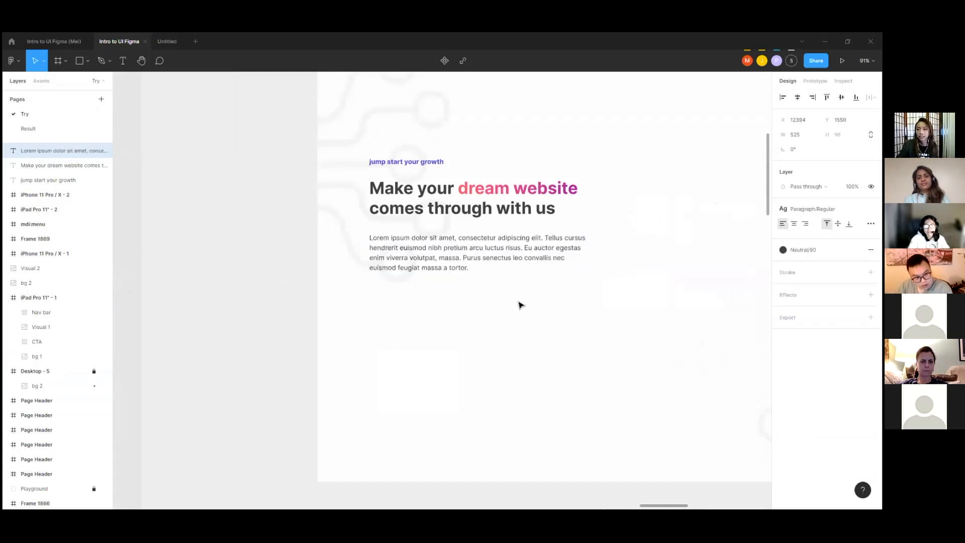
key(Escape)
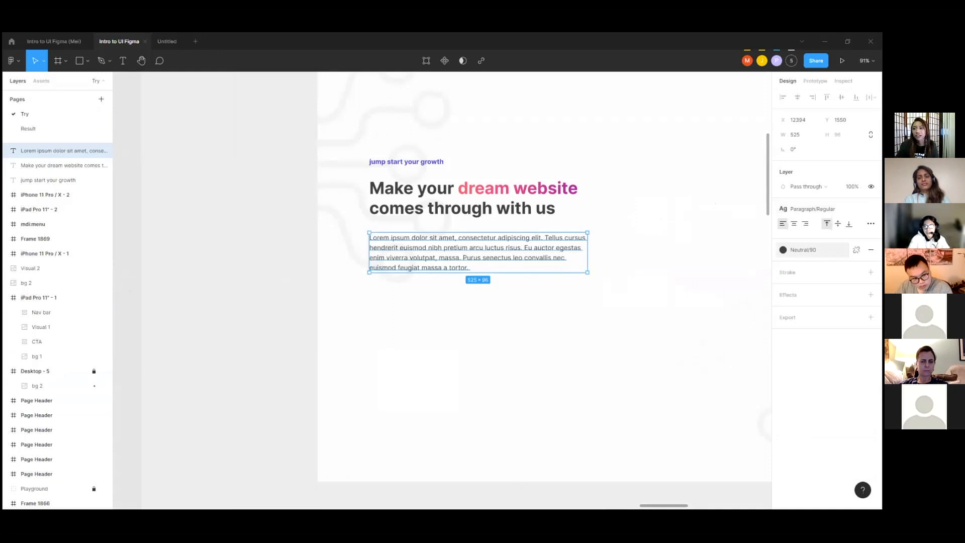
Step: Try the Neutral/80 color style on the lorem ipsum paragraph and restore Neutral/90
click(804, 250)
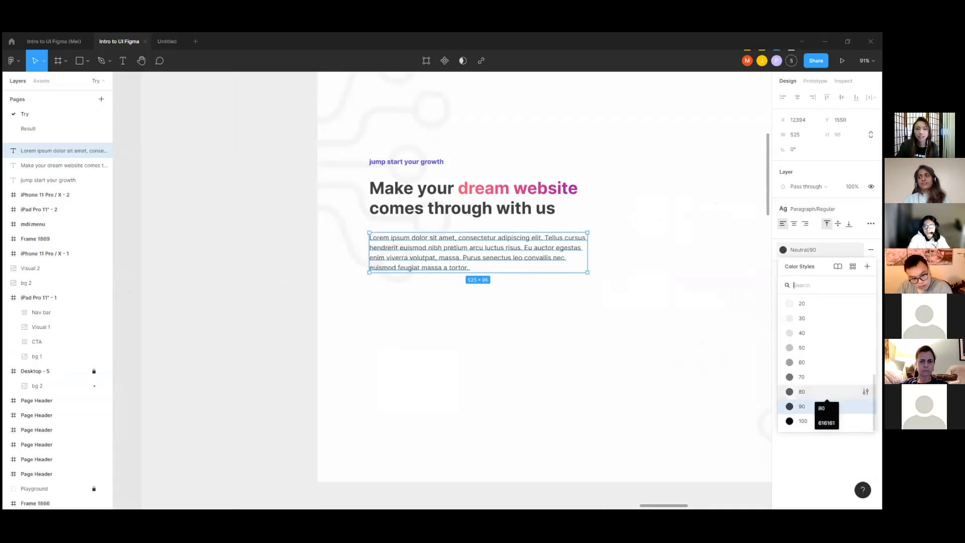
click(802, 392)
click(813, 208)
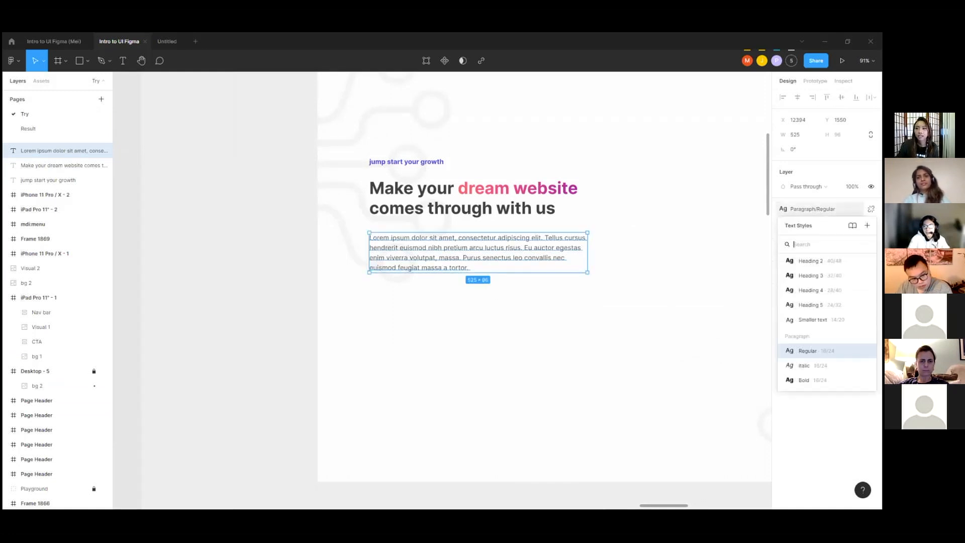
click(812, 208)
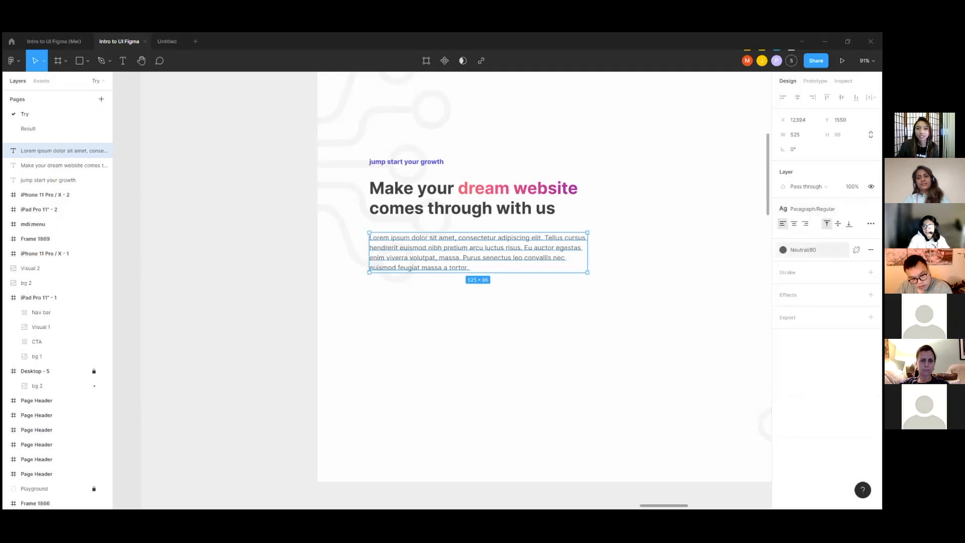
click(804, 250)
click(804, 406)
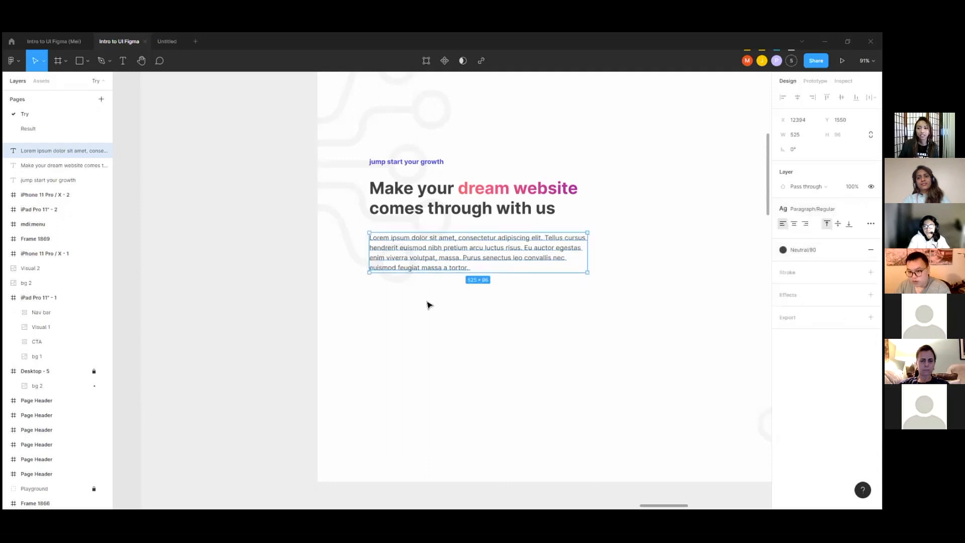
click(382, 296)
Step: Inspect the size, fill and auto layout settings of the "Explore our services" button in Desktop - 7
scroll(374, 234, down, 5)
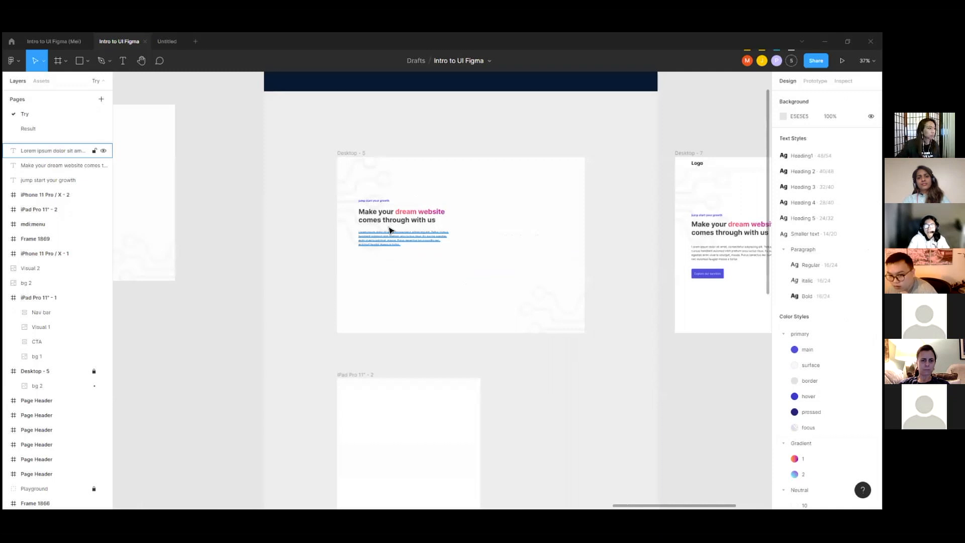
scroll(390, 226, down, 1)
scroll(681, 279, up, 4)
double_click(681, 283)
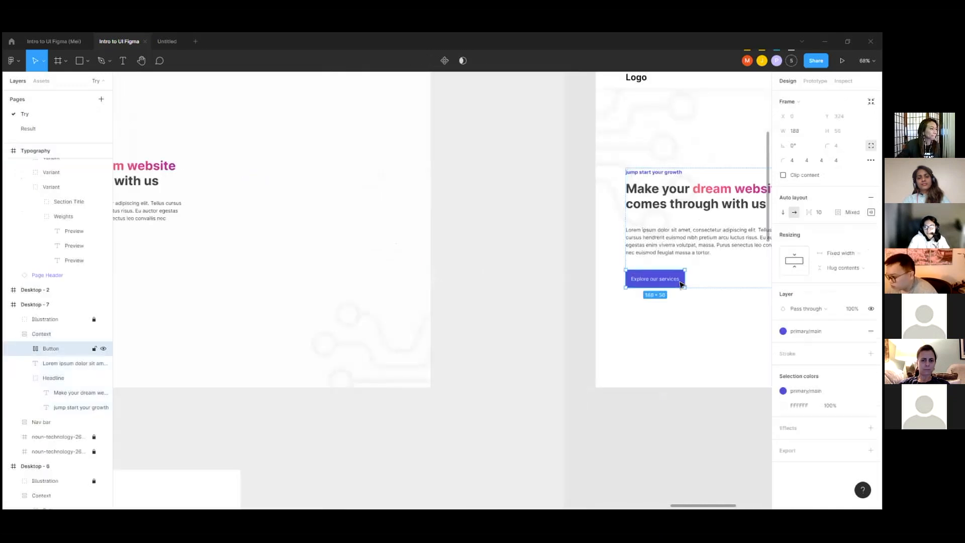
scroll(561, 207, down, 6)
scroll(294, 222, up, 6)
scroll(317, 252, up, 2)
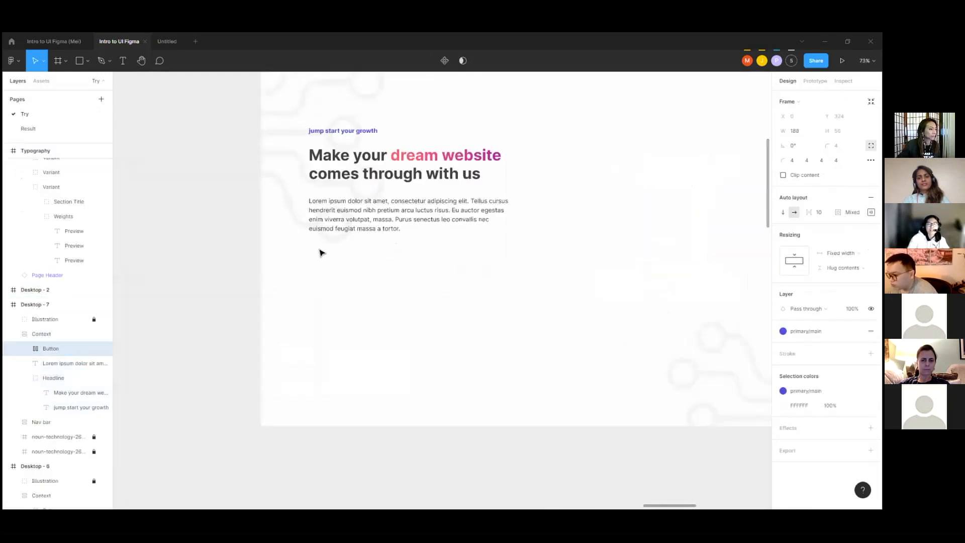
Step: Unlock the Desktop - 5 frame and lock only its bg 2 background image
click(122, 60)
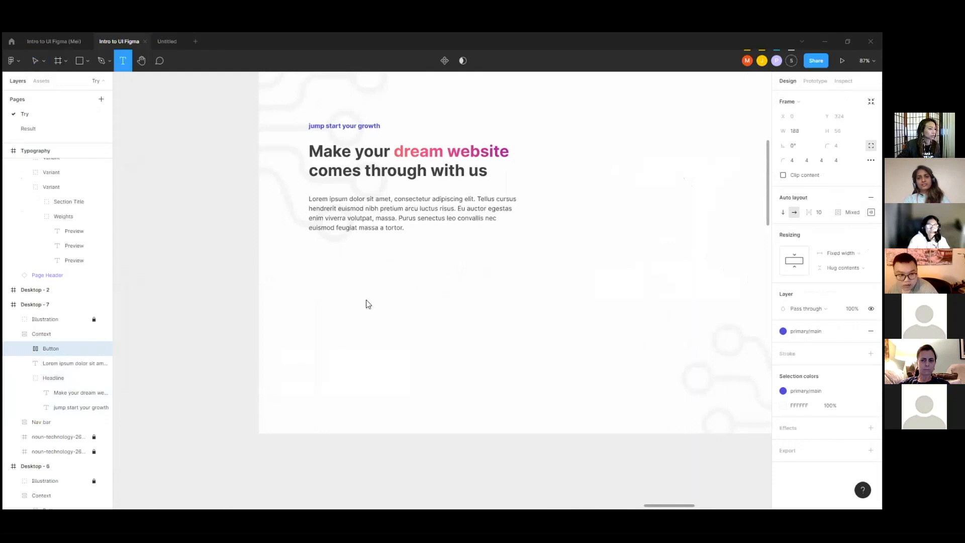
click(33, 61)
scroll(289, 119, up, 3)
click(280, 116)
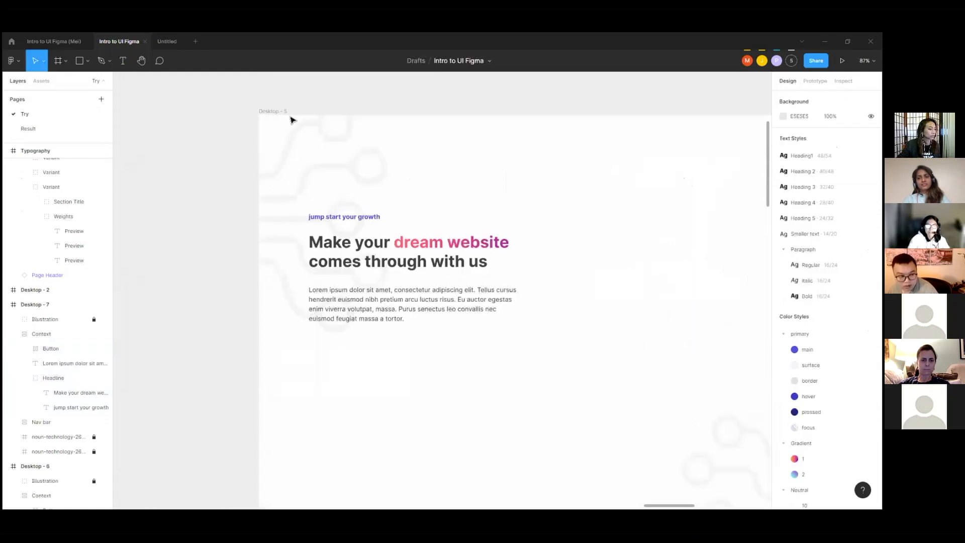
scroll(241, 135, down, 3)
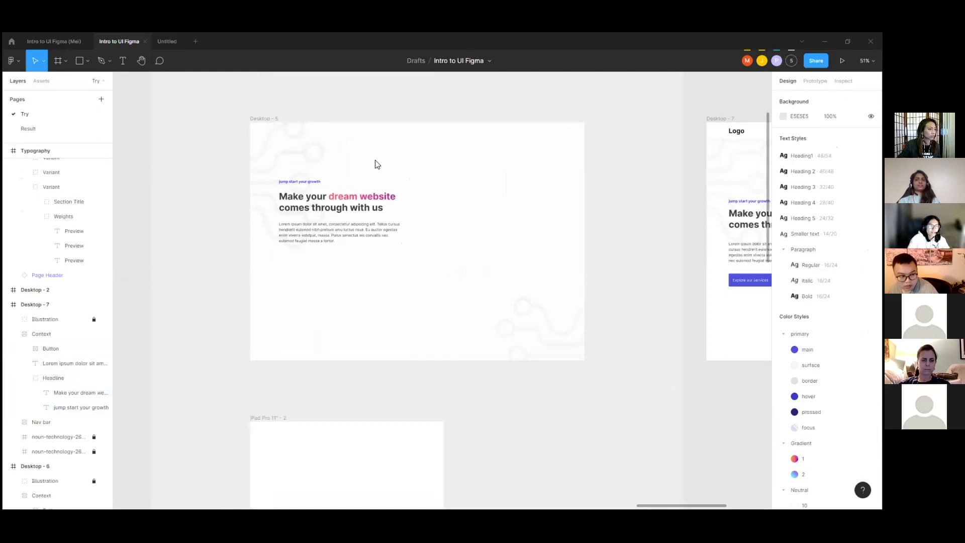
scroll(377, 164, down, 1)
scroll(41, 280, up, 8)
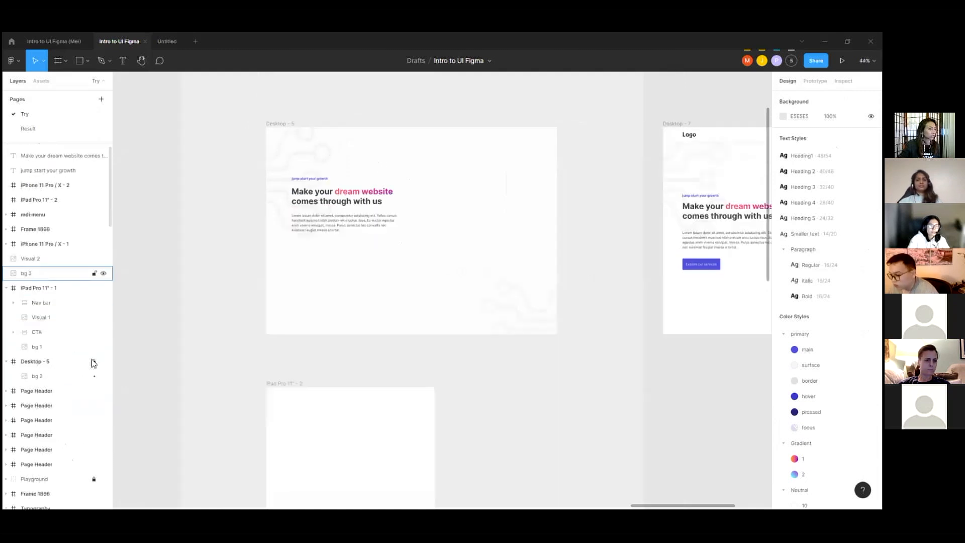
click(292, 147)
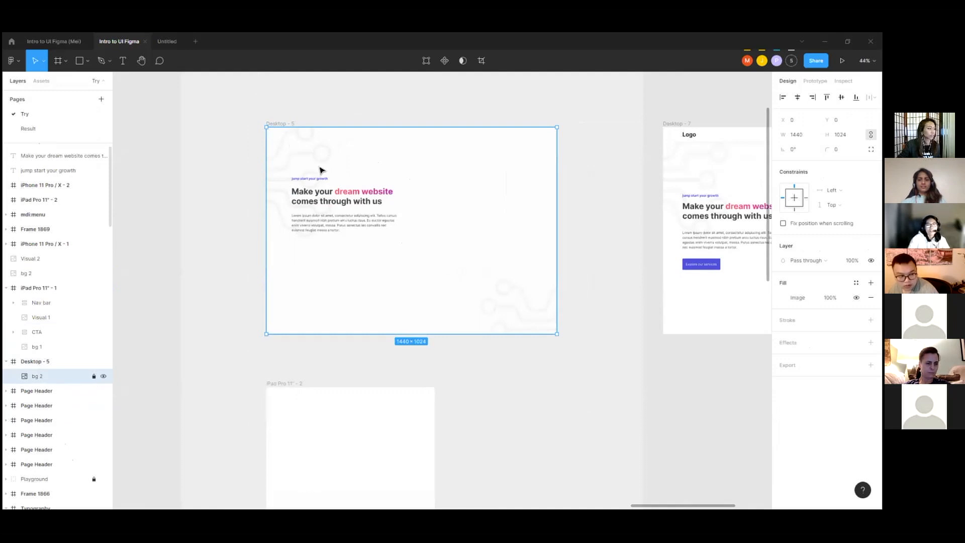
Step: Cut the tagline, headline and paragraph text layers and paste them inside the Desktop - 5 frame
drag(276, 168, 381, 245)
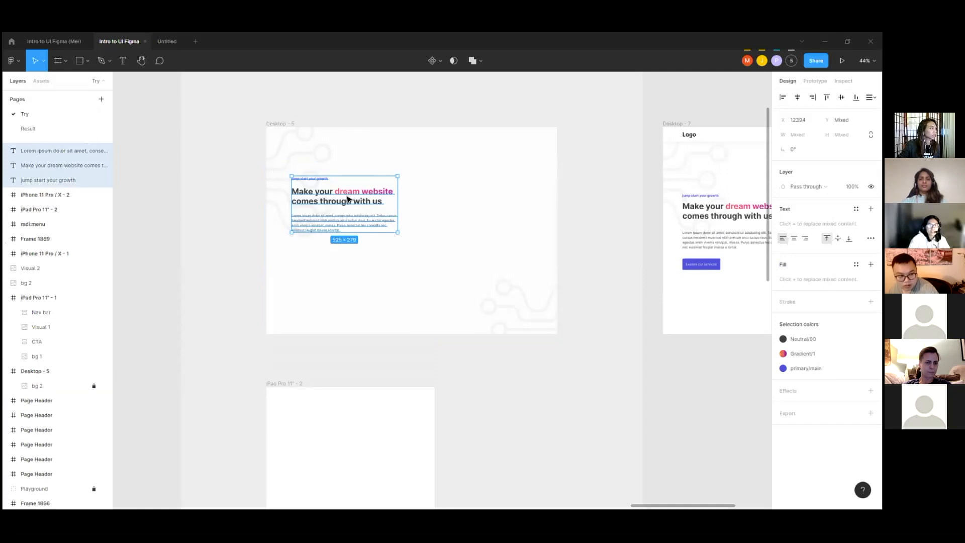
scroll(344, 264, up, 2)
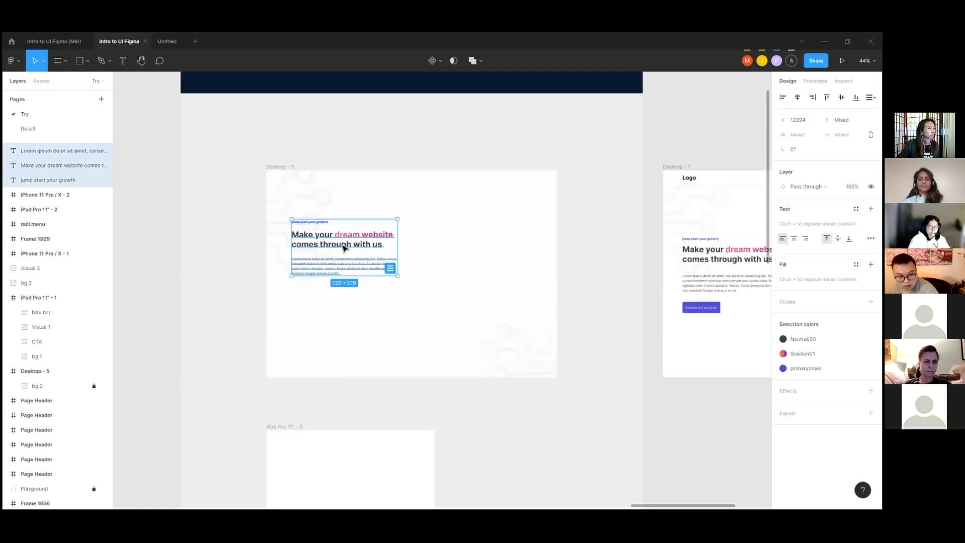
key(Delete)
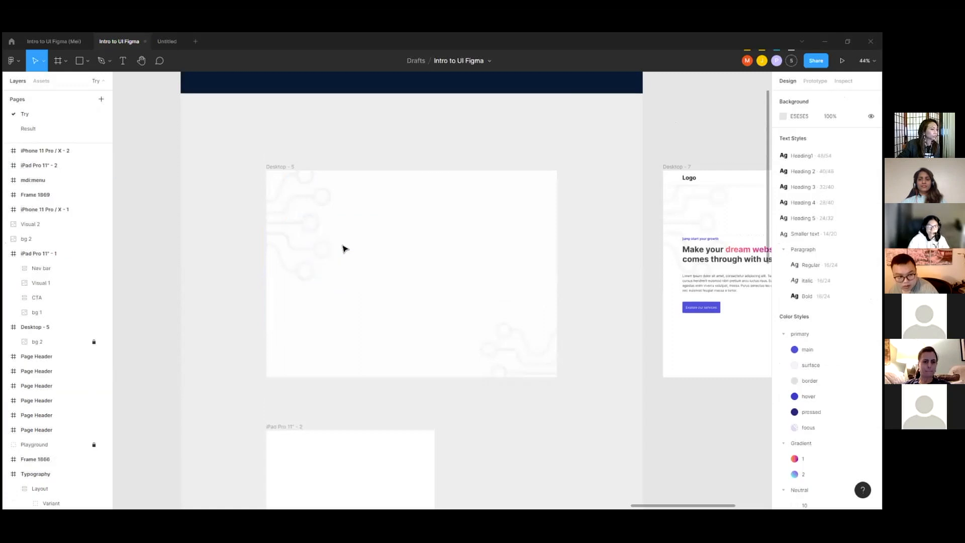
click(285, 172)
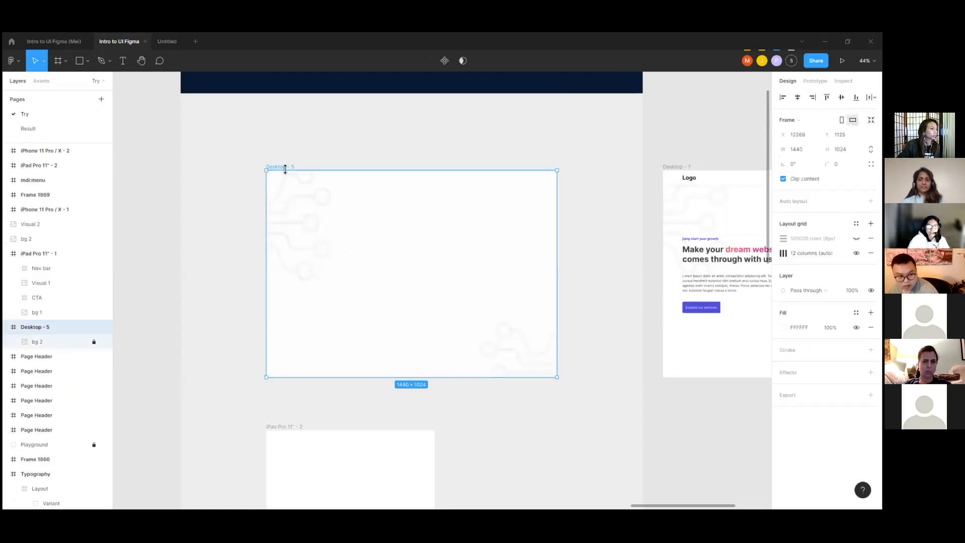
key(ctrl+v)
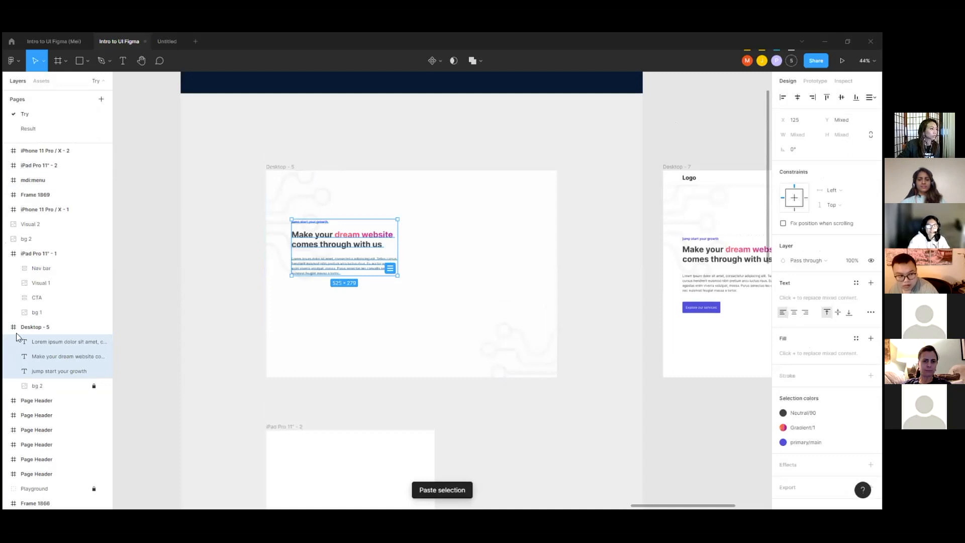
scroll(55, 322, down, 2)
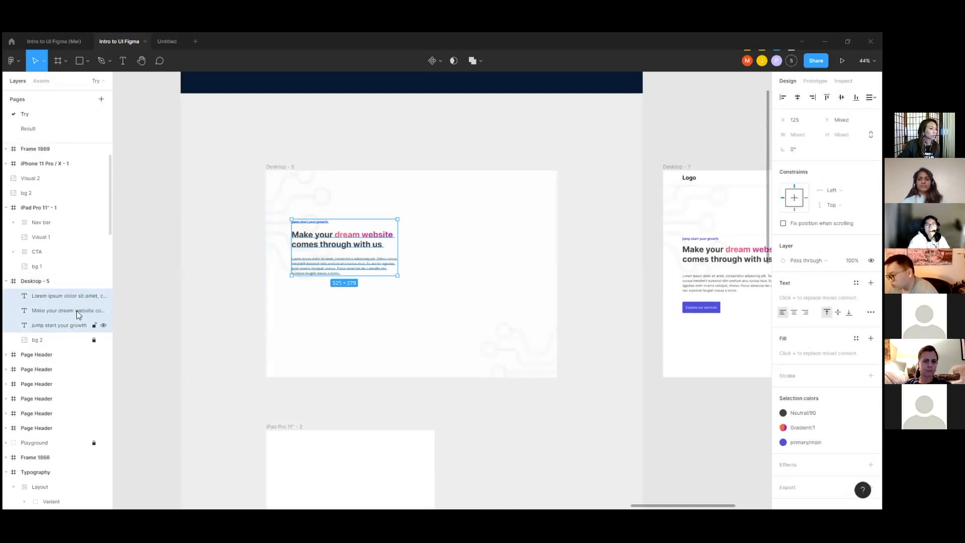
click(360, 203)
Step: Show the 8px rows layout grid together with the 12-column grid on the Desktop - 5 frame
scroll(320, 265, up, 3)
click(258, 124)
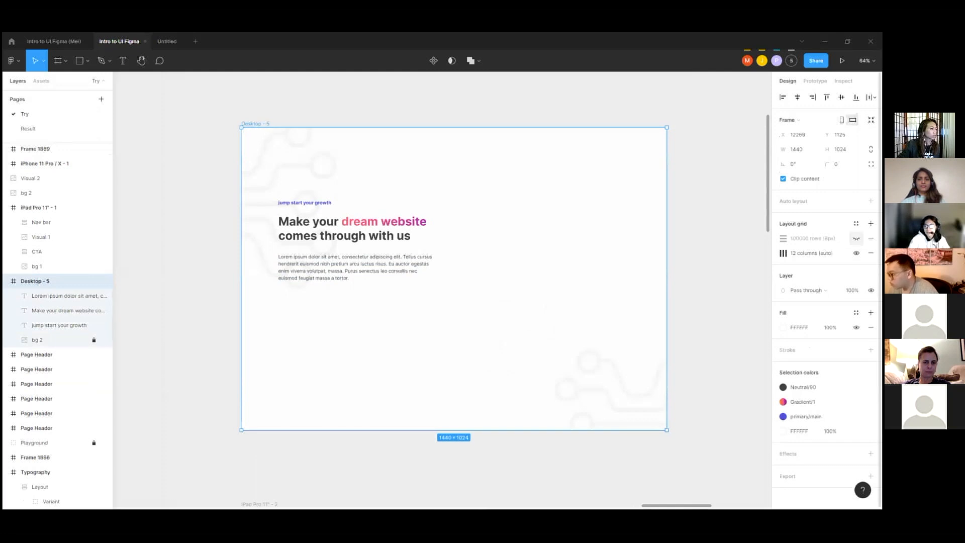
click(856, 238)
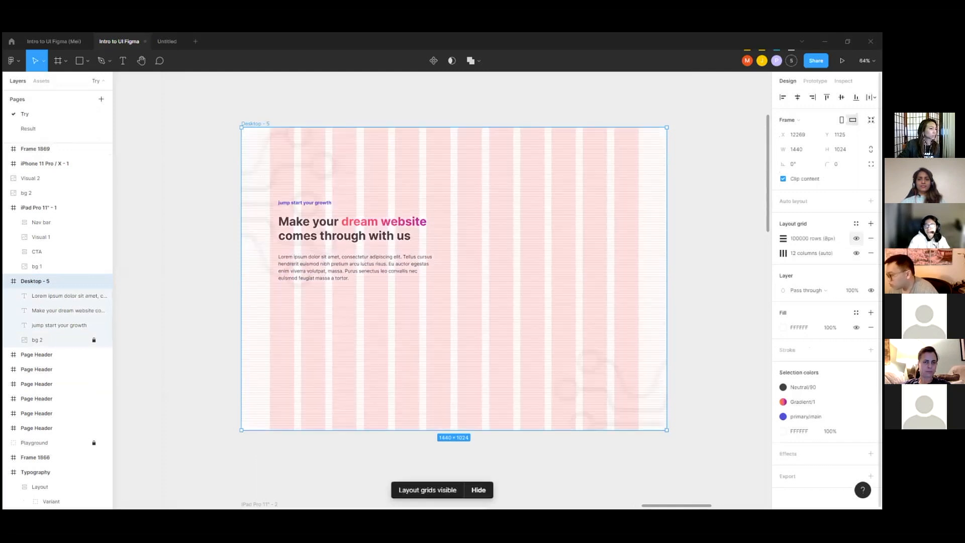
Step: Add the text "Explore our services" below the paragraph inside Desktop - 5, at about X 197, Y 635
scroll(294, 264, up, 5)
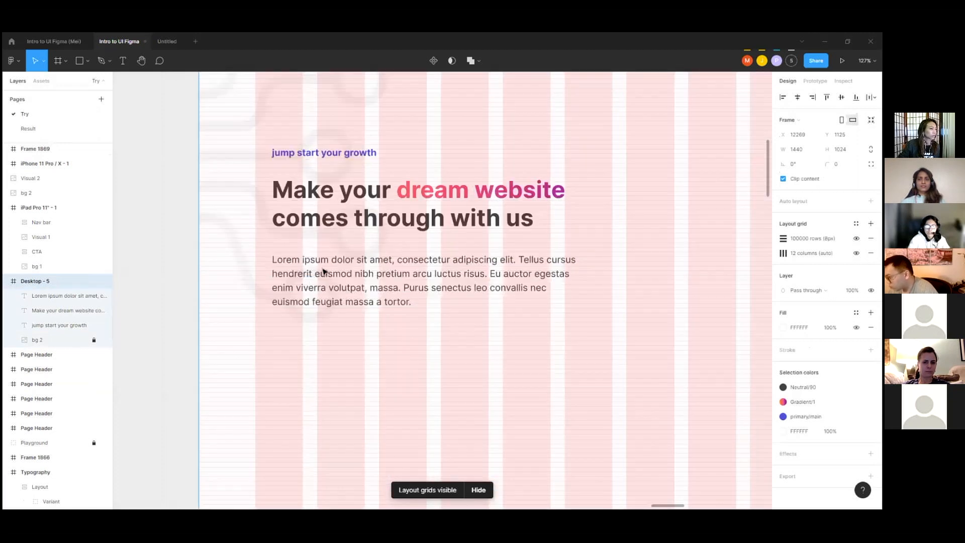
scroll(301, 259, down, 1)
click(123, 60)
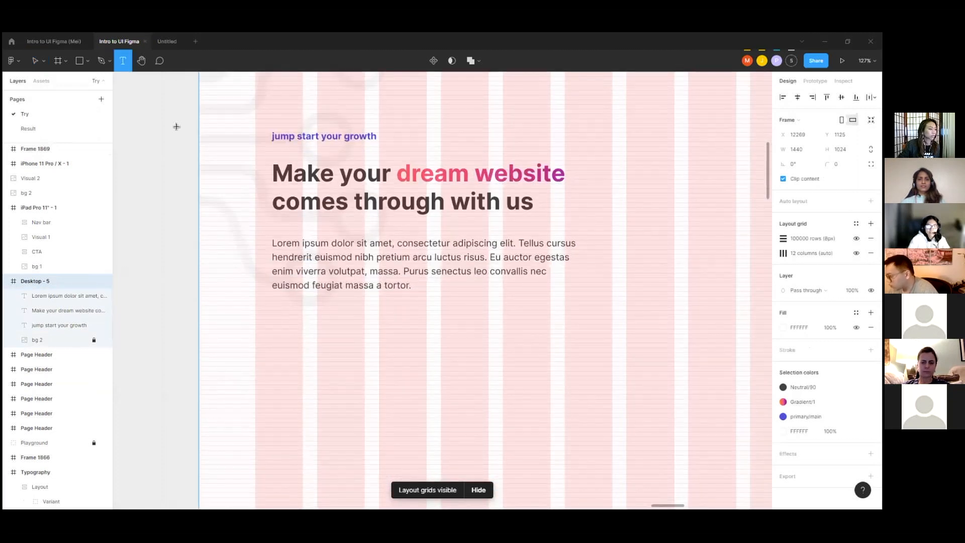
click(315, 366)
scroll(311, 364, up, 3)
text(Cret)
key(BackSpace)
text(ate)
key(BackSpace)
key(BackSpace)
key(BackSpace)
key(BackSpace)
key(BackSpace)
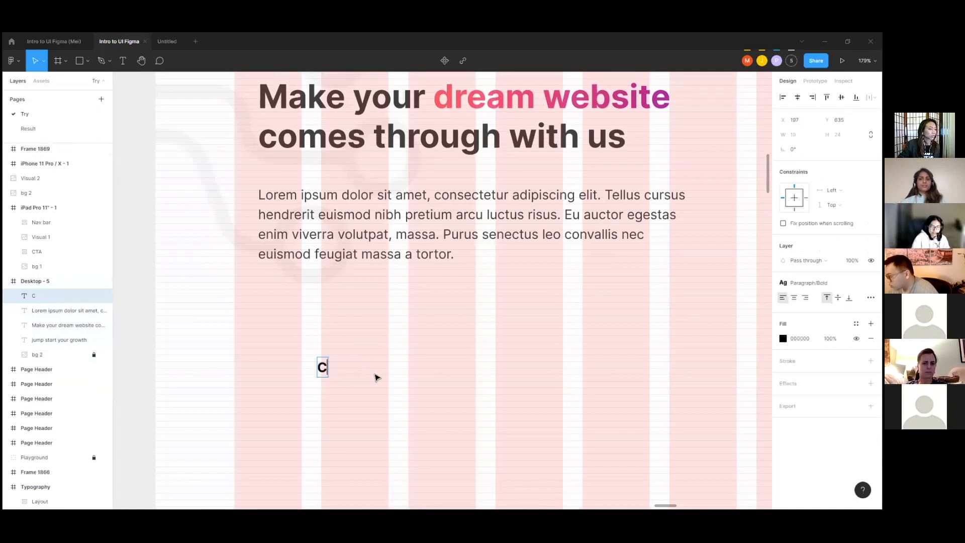
scroll(334, 382, down, 5)
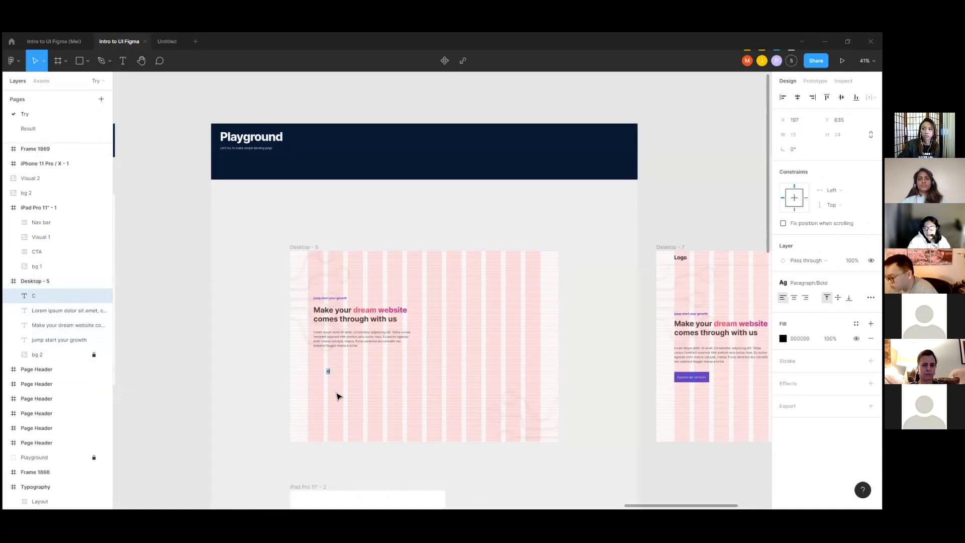
scroll(328, 381, up, 6)
key(BackSpace)
text(Expor)
key(BackSpace)
key(BackSpace)
text(lore our services)
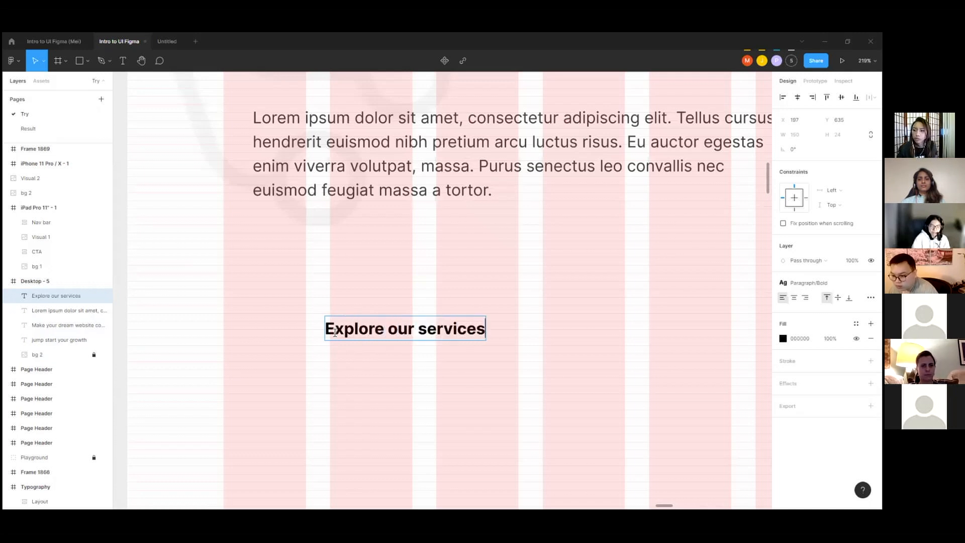
key(Escape)
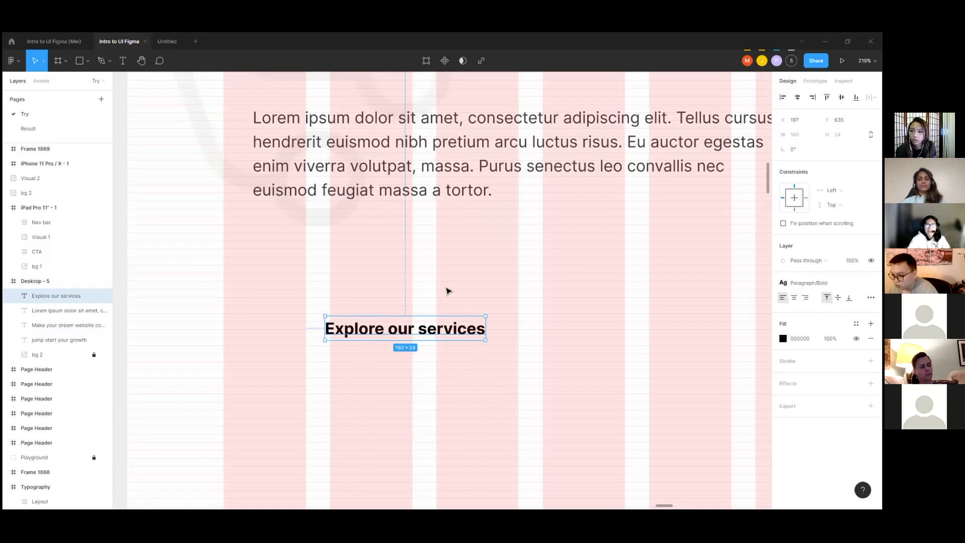
Step: Apply the Paragraph/Regular text style to the "Explore our services" text
click(808, 282)
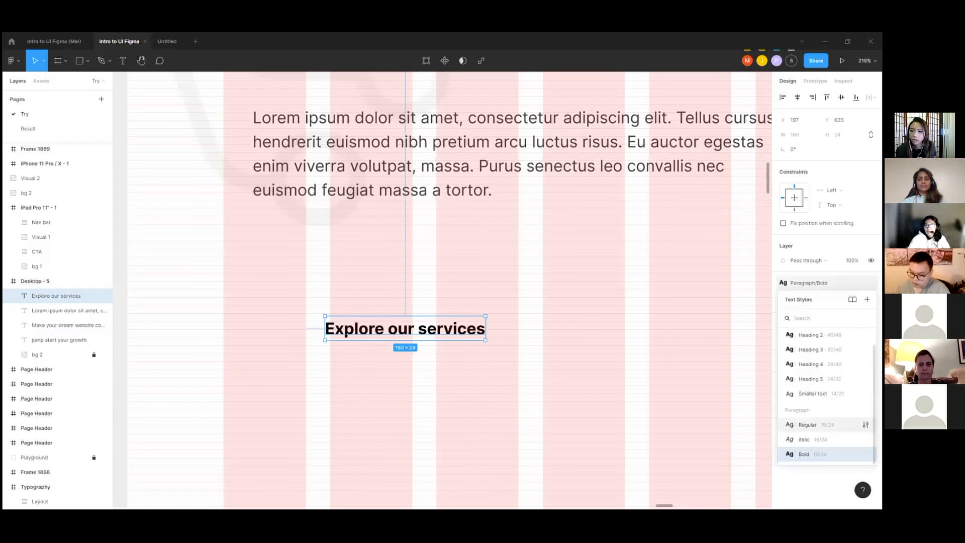
click(808, 425)
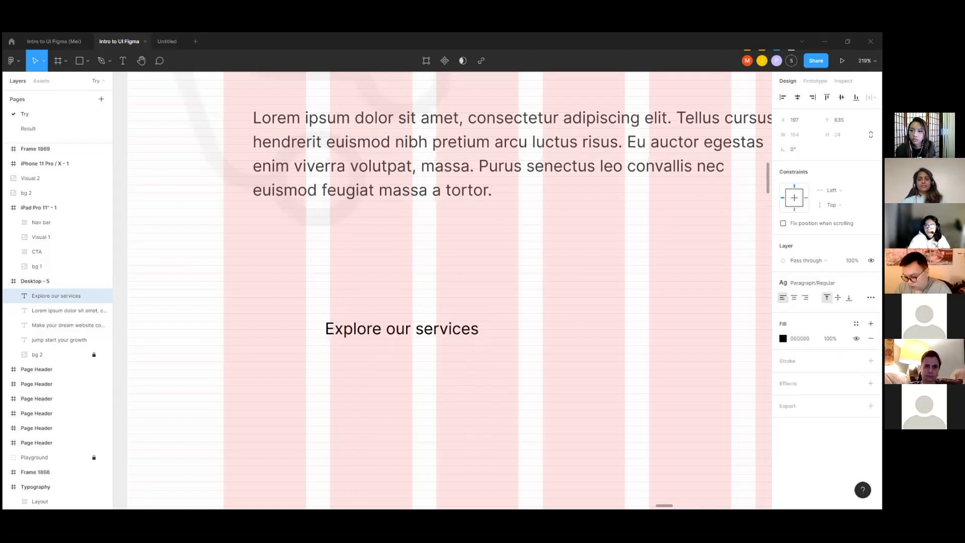
click(856, 323)
click(622, 370)
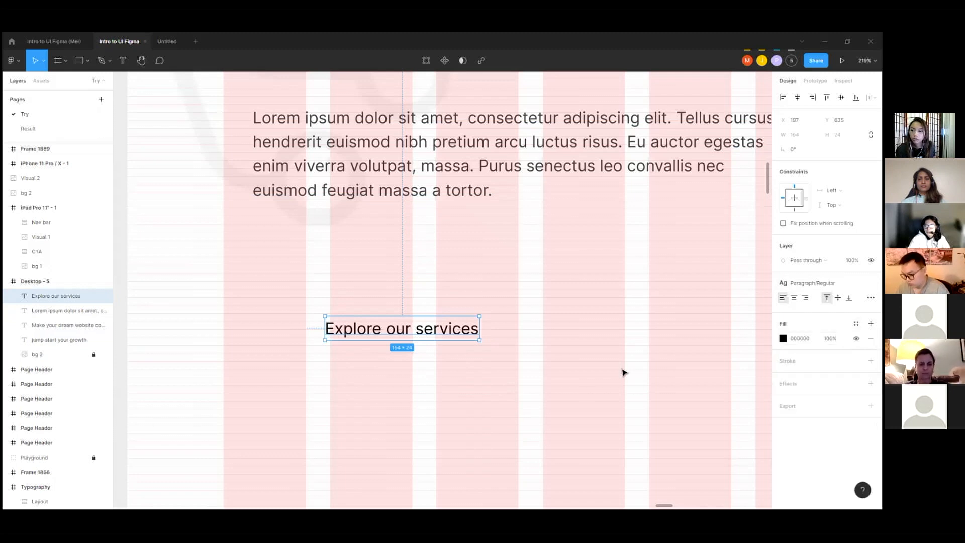
Step: Move the "Explore our services" text closer below the paragraph, to about X 164, Y 571
click(464, 293)
drag(354, 331, 298, 289)
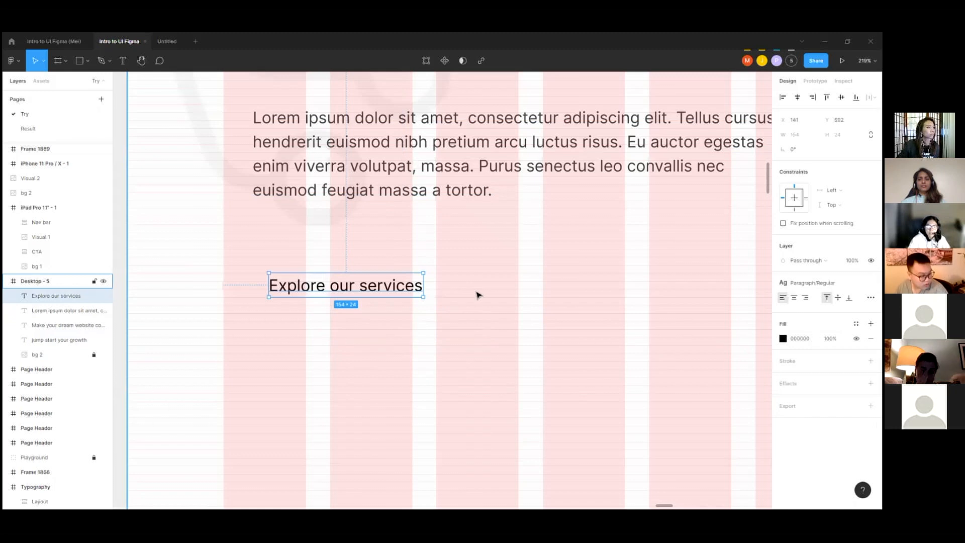
scroll(478, 295, up, 1)
scroll(386, 287, up, 5)
drag(386, 288, 404, 294)
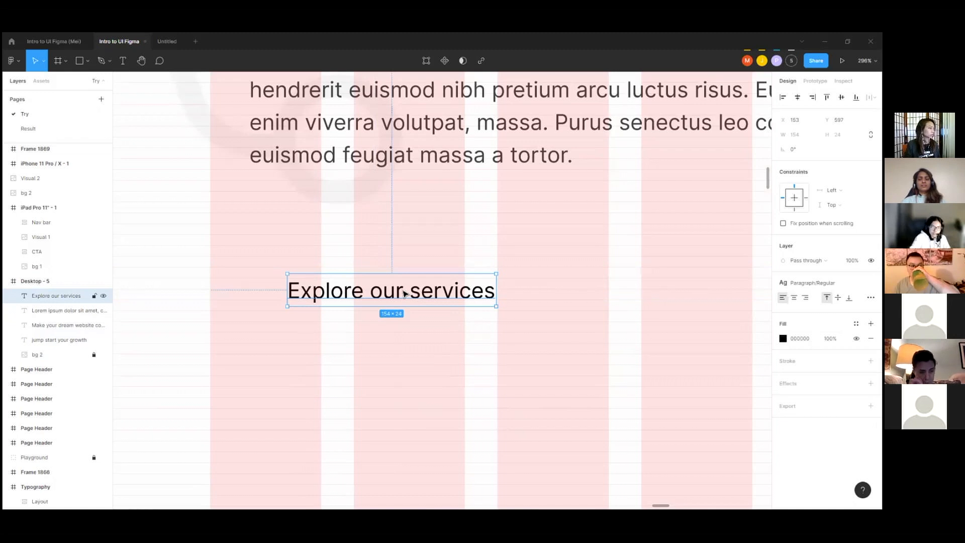
click(396, 261)
click(388, 281)
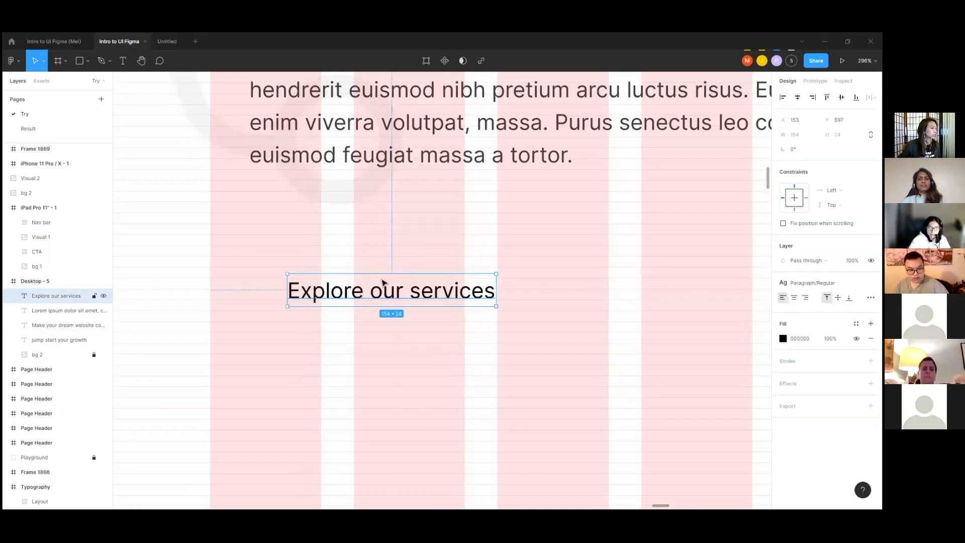
scroll(401, 267, down, 1)
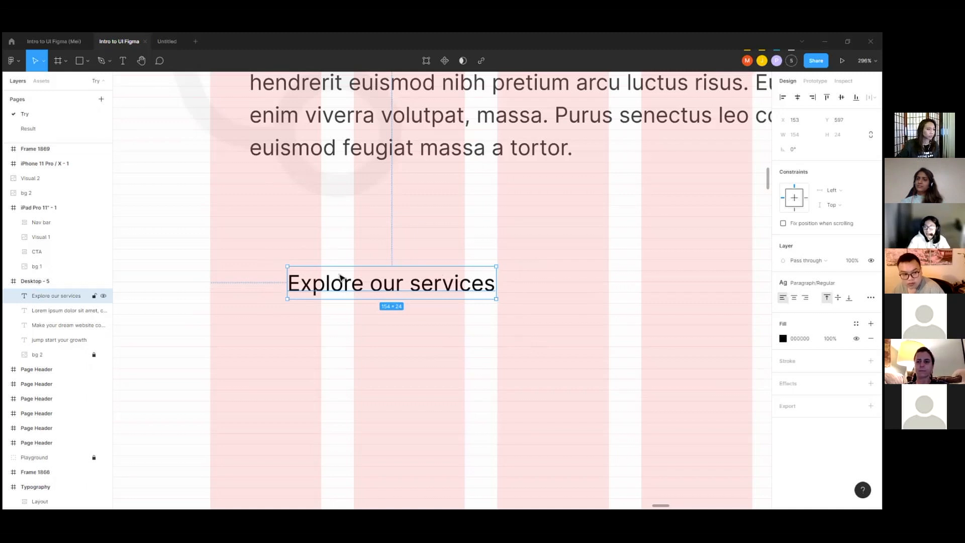
drag(433, 285, 448, 250)
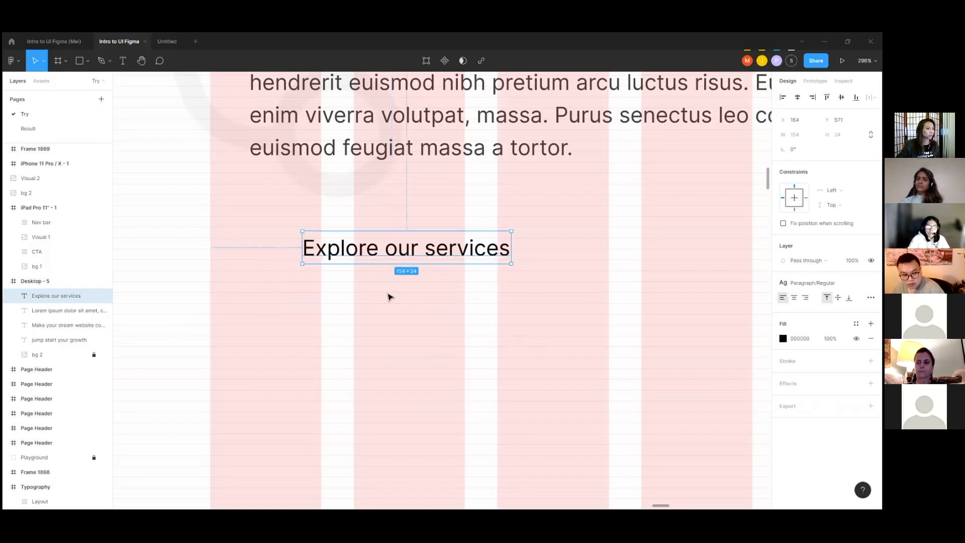
Step: Draw a rectangle about 155 by 35 just below the "Explore our services" text, undoing its move up against the text
key(r)
mouse_move(301, 280)
mouse_down()
mouse_move(499, 340)
mouse_move(510, 328)
mouse_up()
key(Escape)
click(456, 299)
drag(379, 301, 378, 285)
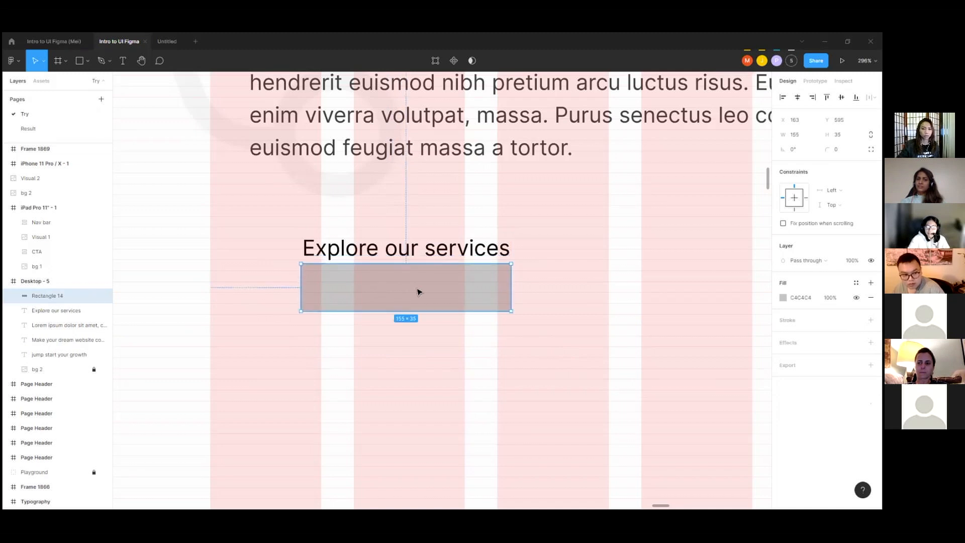
key(ctrl+z)
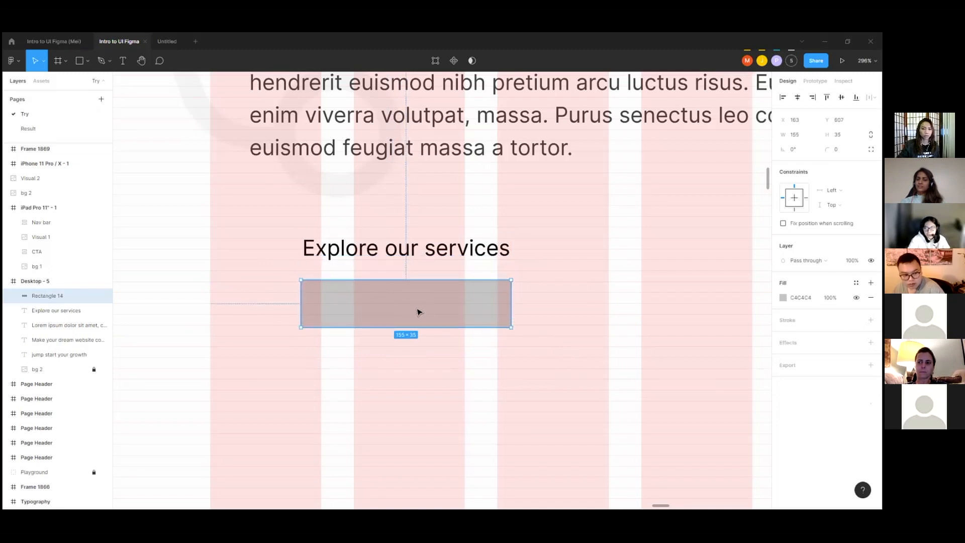
Step: Bring the "Explore our services" text in front of the rectangle and place a copy of it alongside at about X 362, Y 604
right_click(405, 242)
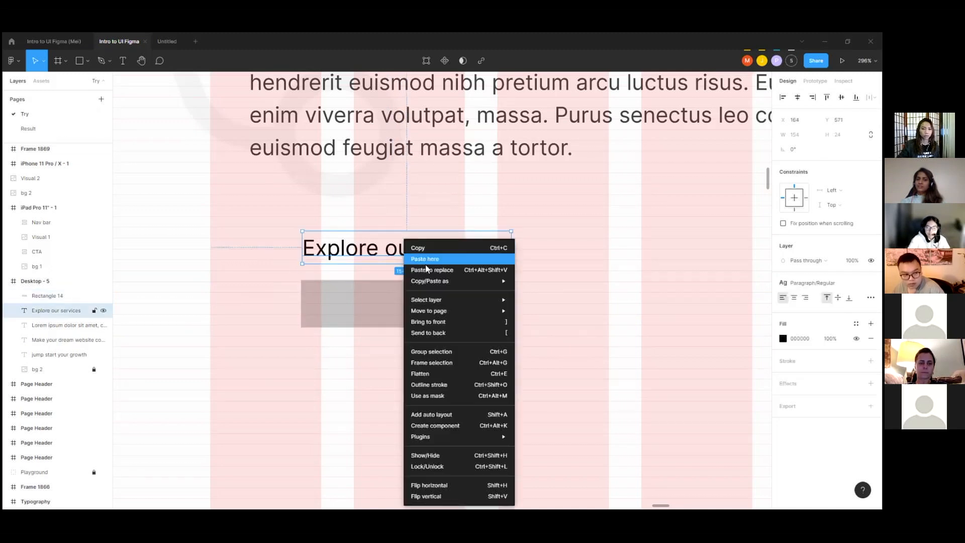
click(439, 321)
drag(410, 254, 565, 307)
scroll(385, 255, down, 3)
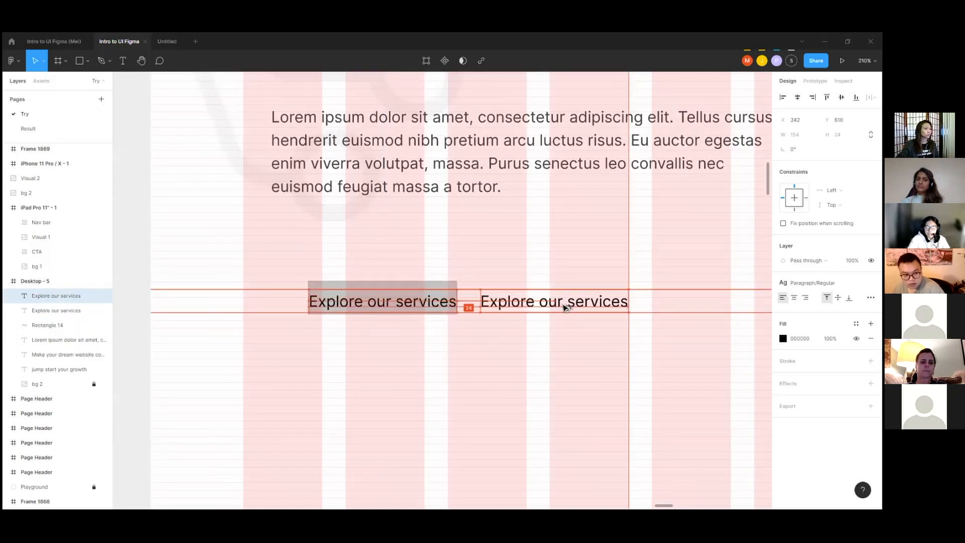
scroll(339, 301, down, 3)
scroll(517, 311, up, 5)
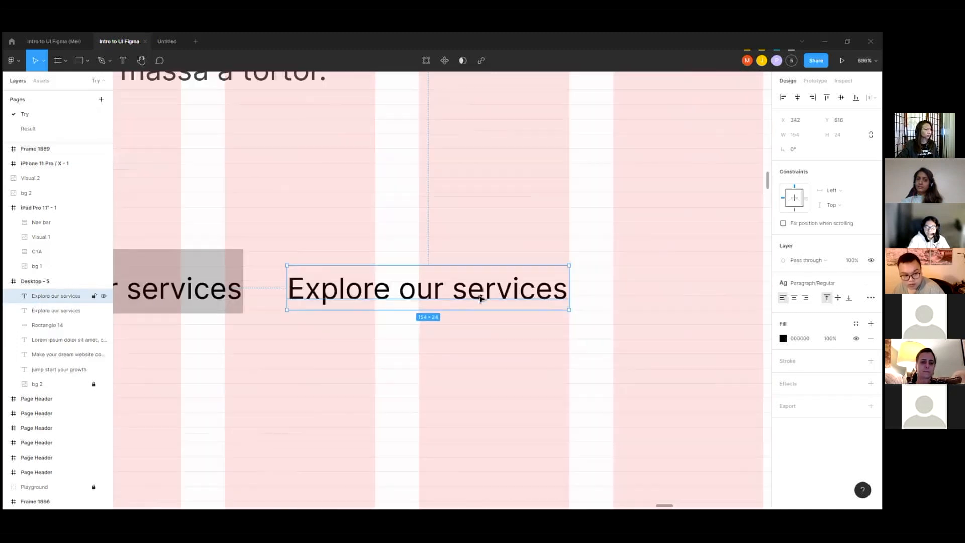
drag(427, 292, 464, 273)
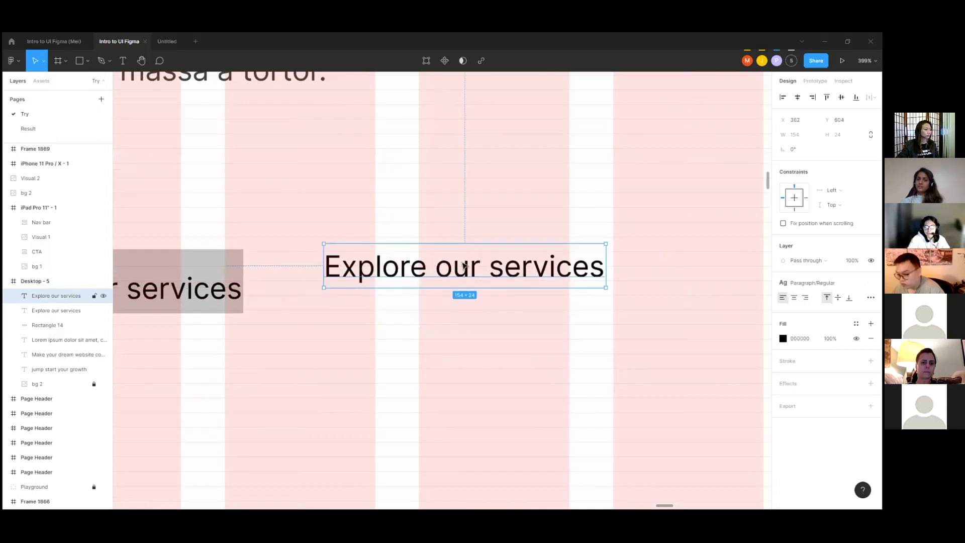
Step: Add auto layout around the copied "Explore our services" text and rename the resulting frame as Button
scroll(464, 265, up, 2)
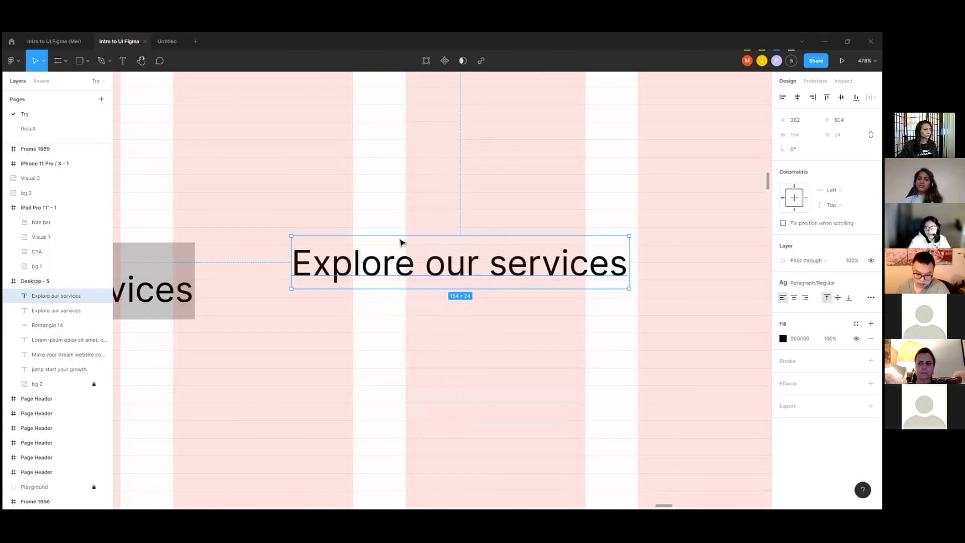
scroll(423, 246, down, 1)
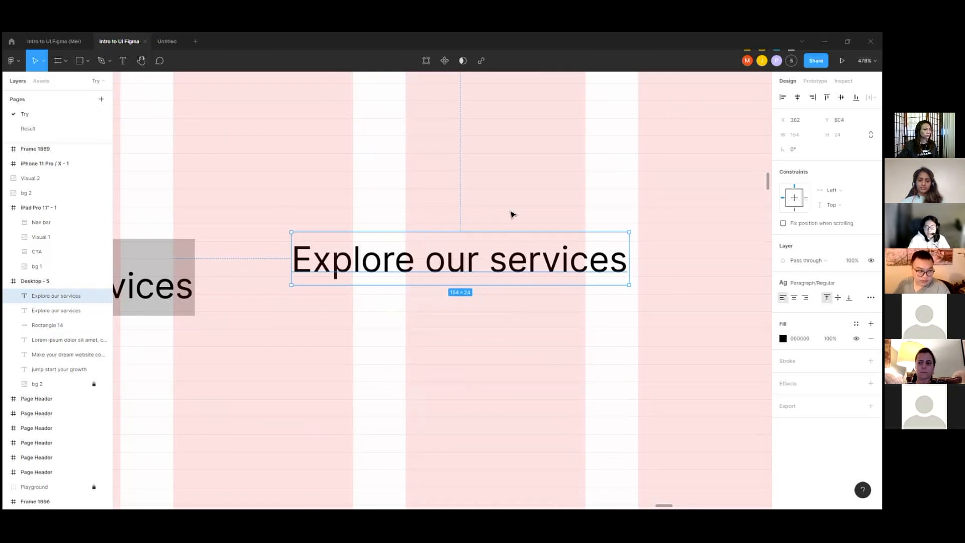
scroll(503, 221, down, 2)
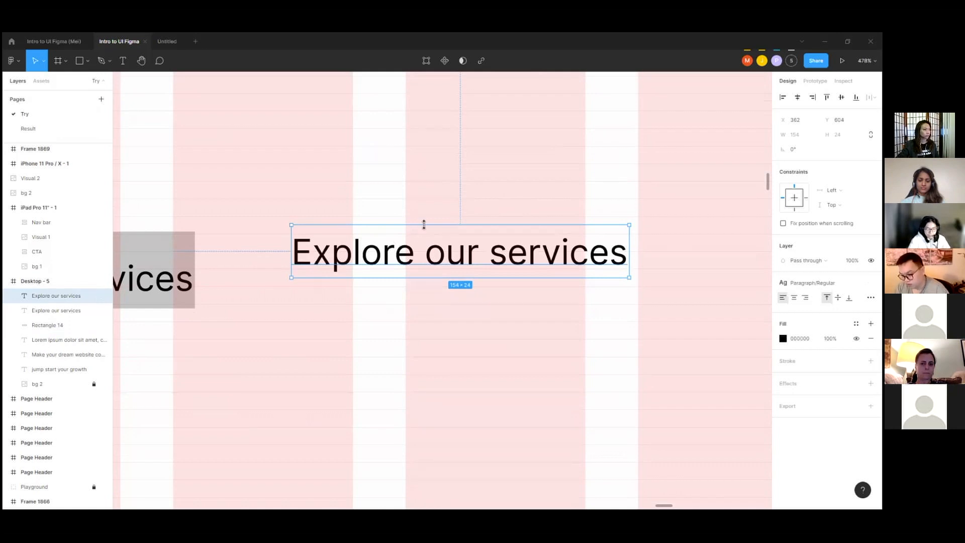
key(shift+a)
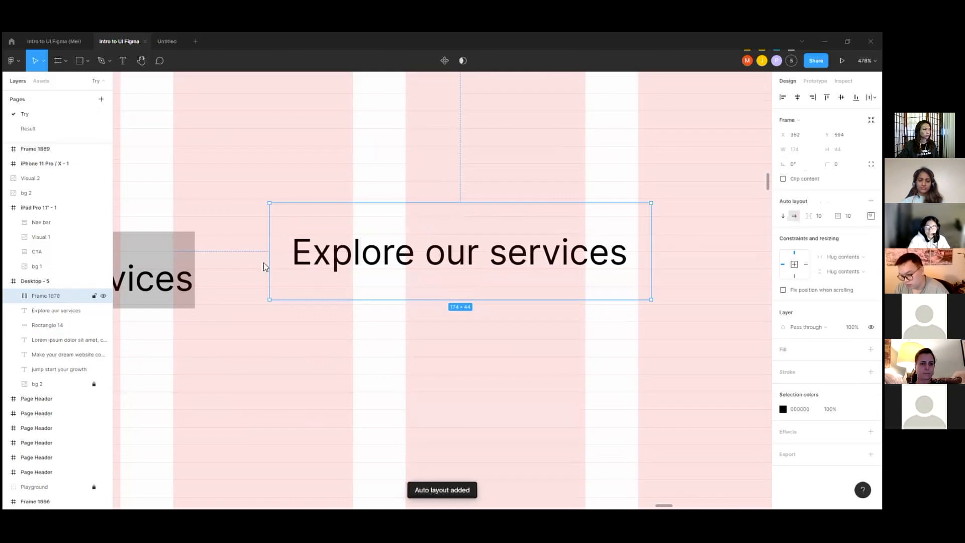
double_click(45, 296)
text(Button)
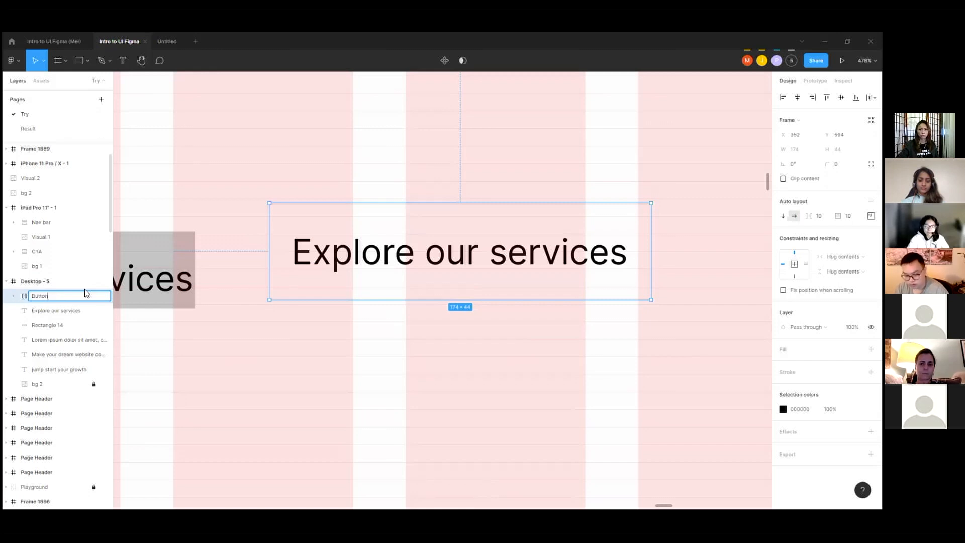
scroll(553, 226, down, 2)
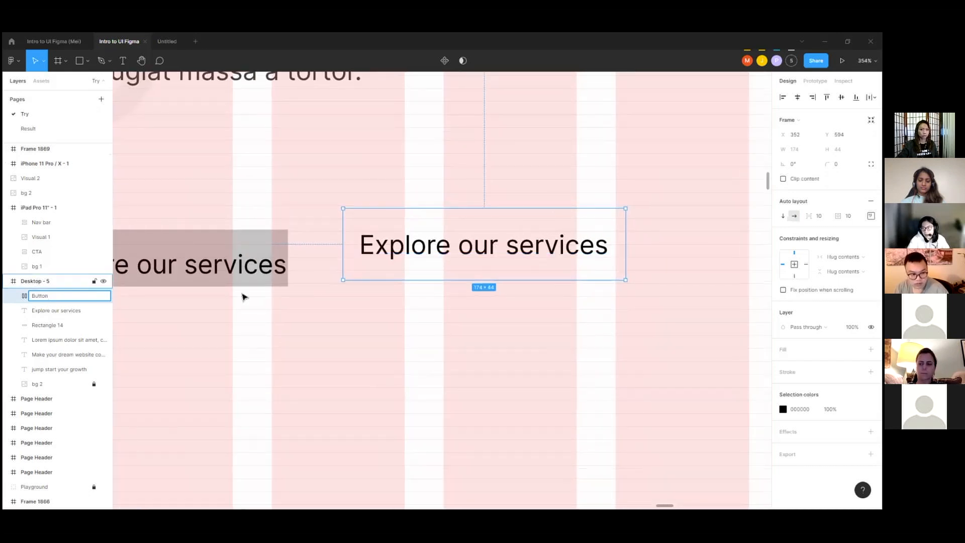
Step: Add a fill to the Button frame and apply the primary/border color style to it
click(871, 349)
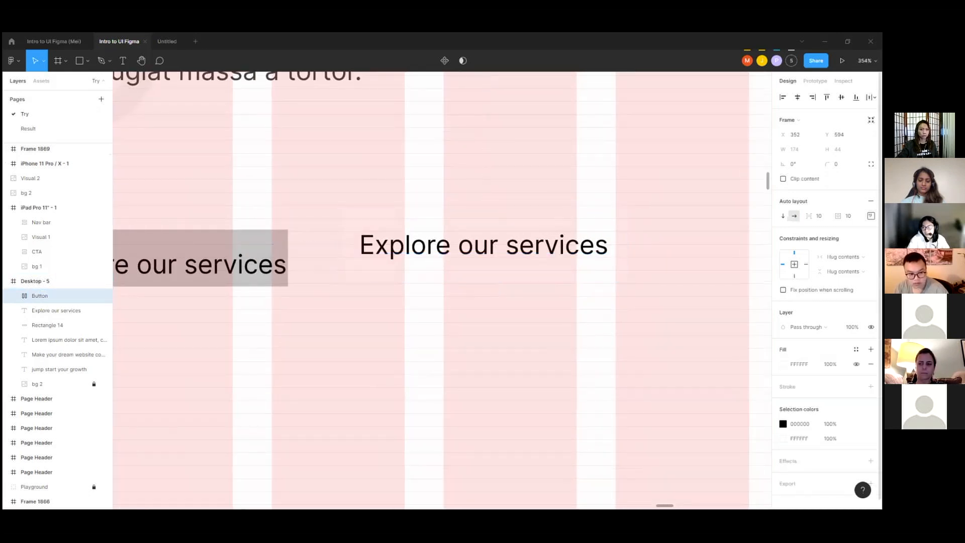
click(856, 349)
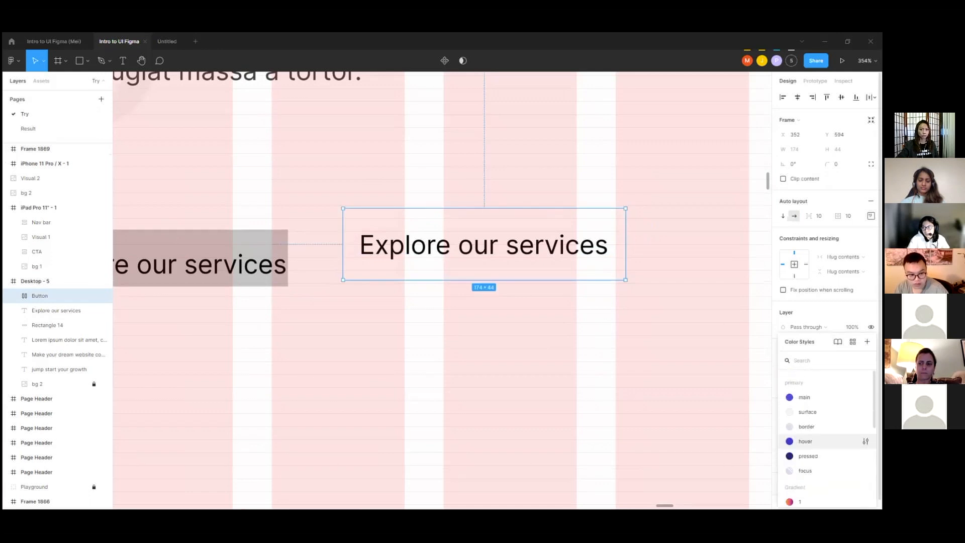
click(806, 426)
scroll(573, 286, down, 2)
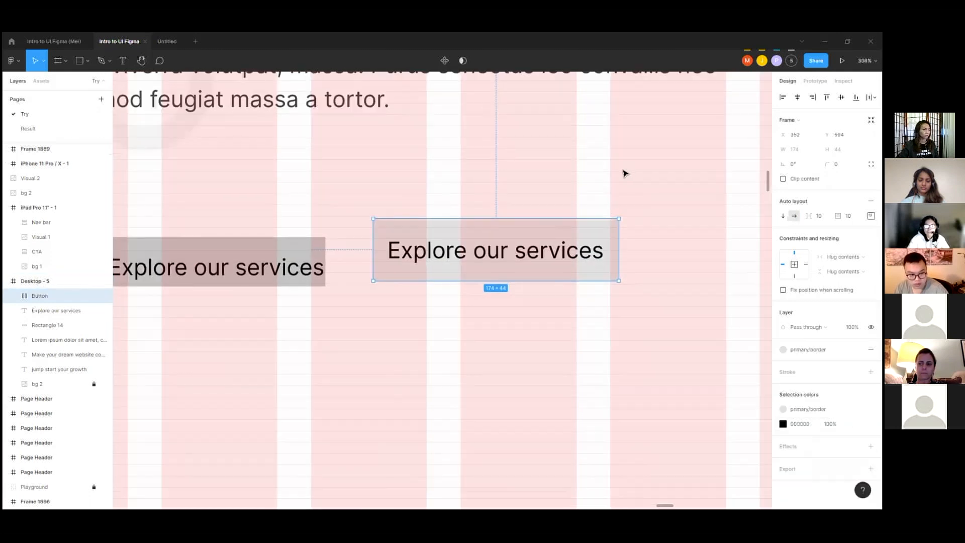
click(623, 174)
scroll(557, 233, up, 2)
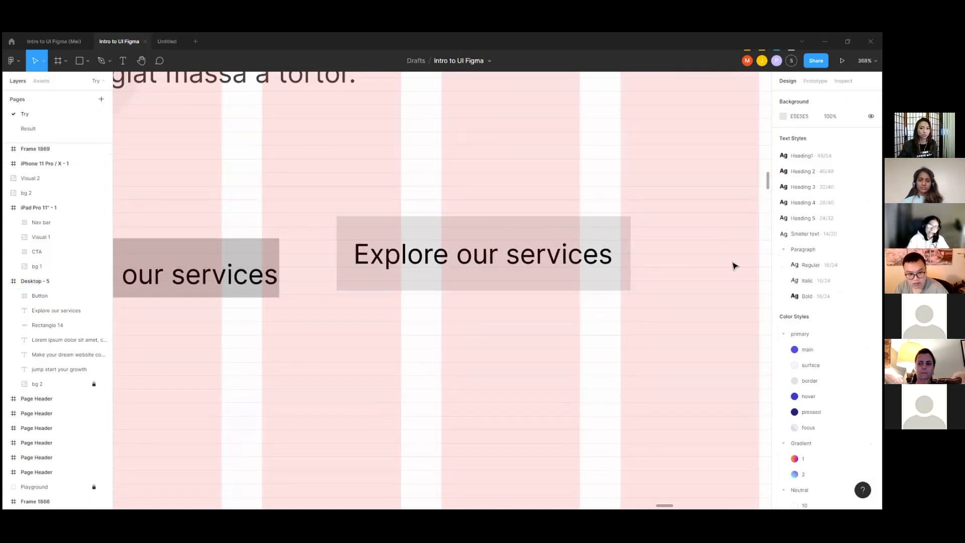
Step: Set the Button's auto layout padding to 24 on the left and right and 16 on the top and bottom
click(625, 229)
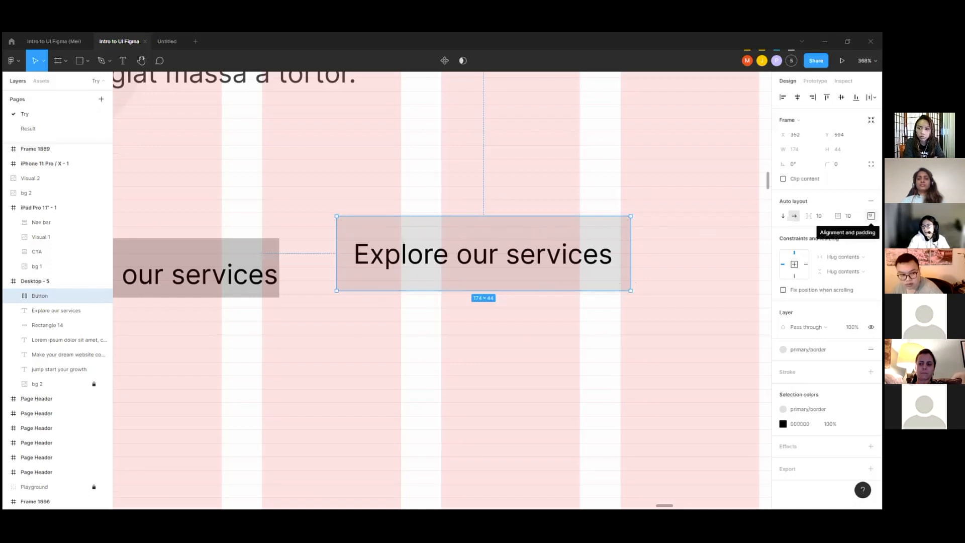
click(871, 216)
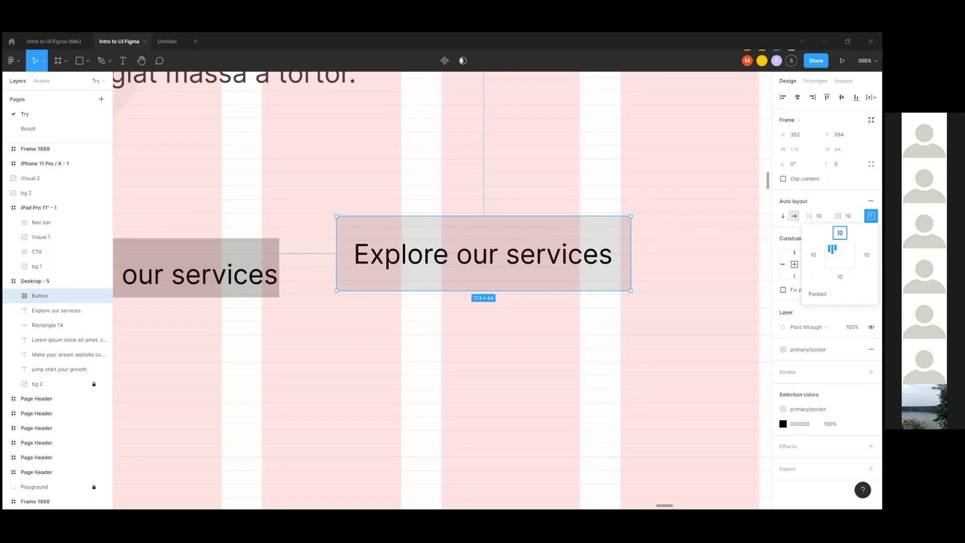
click(813, 255)
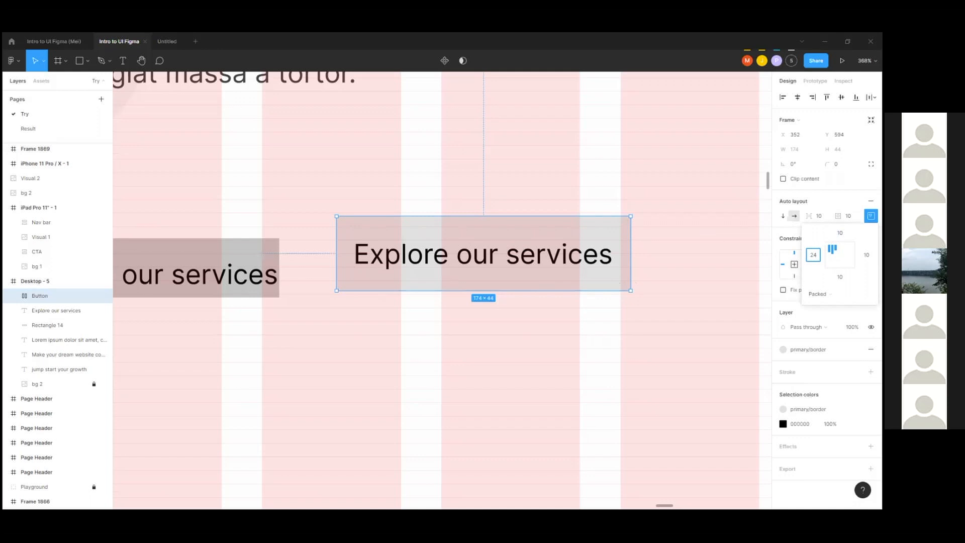
click(866, 254)
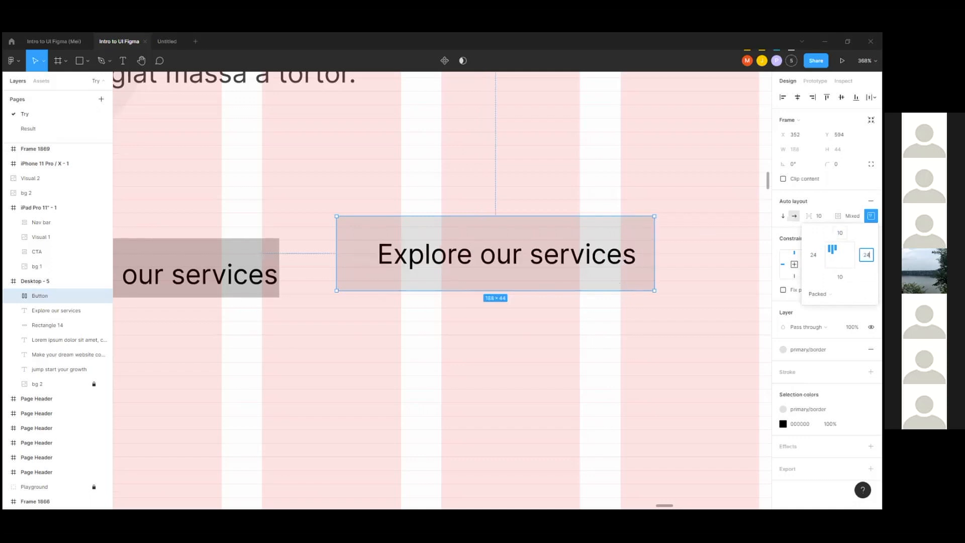
key(Tab)
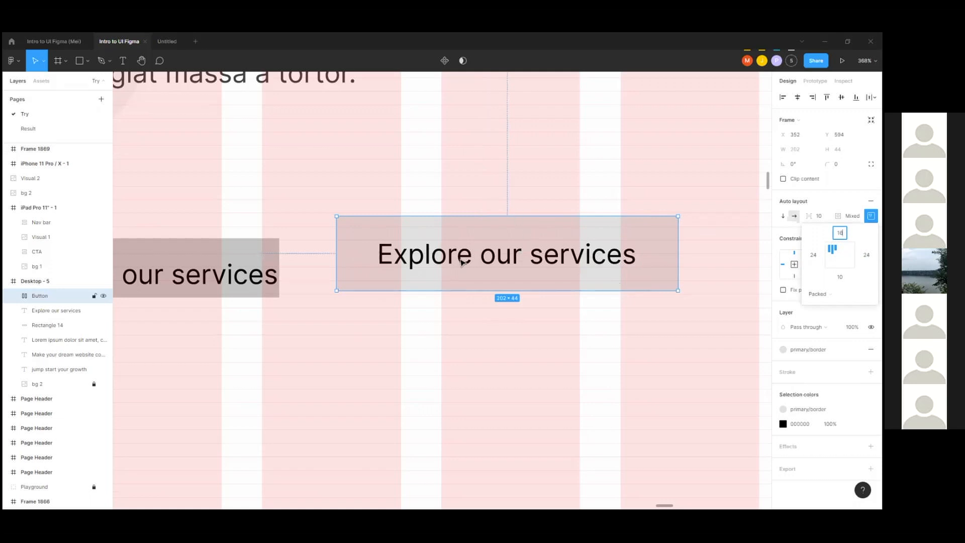
key(Tab)
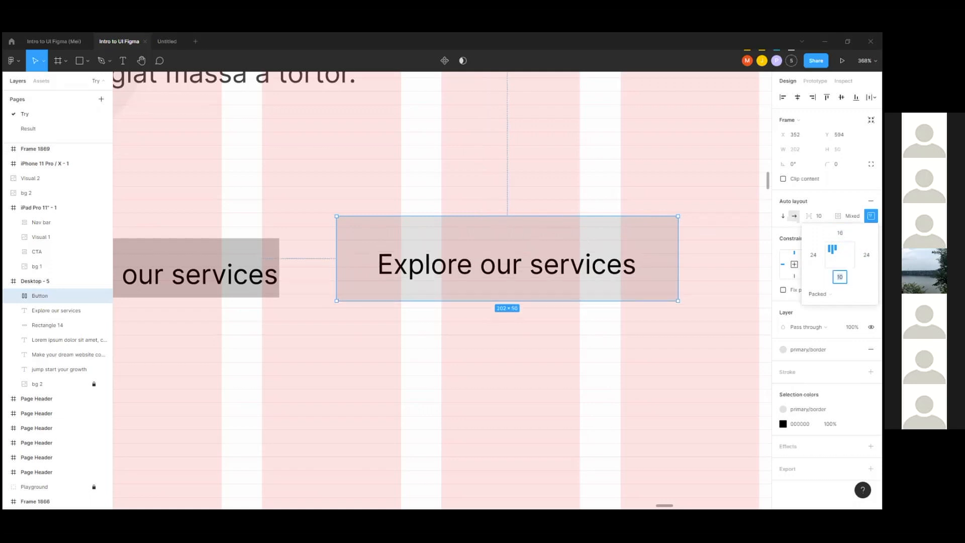
text(16)
click(689, 227)
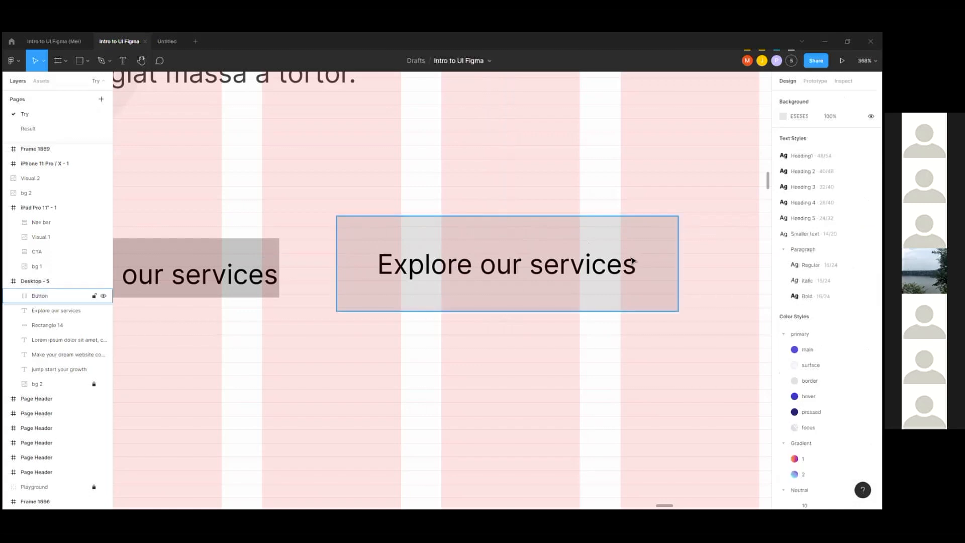
Step: Examine the spacing between the label text and the edges of the Button
double_click(610, 264)
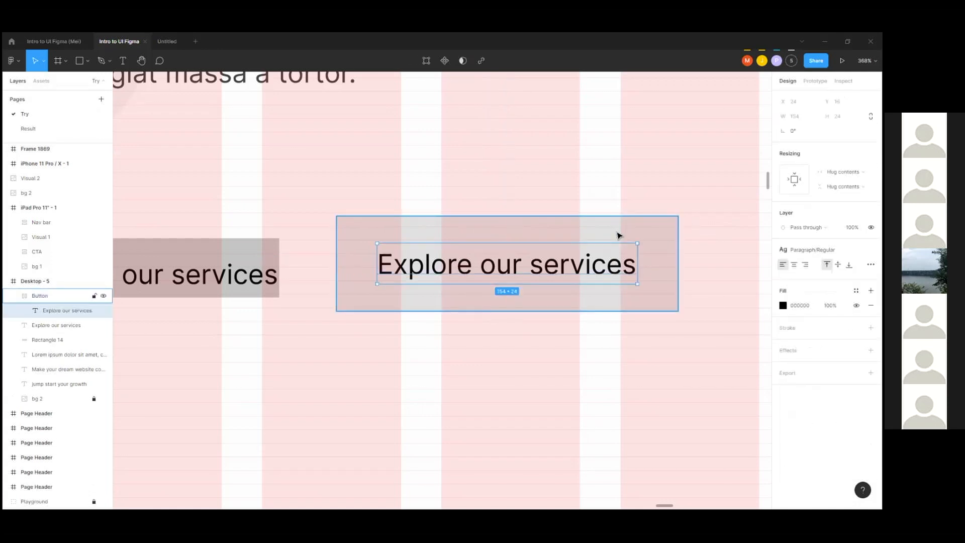
key(alt)
scroll(346, 191, down, 1)
click(347, 191)
scroll(353, 230, right, 1)
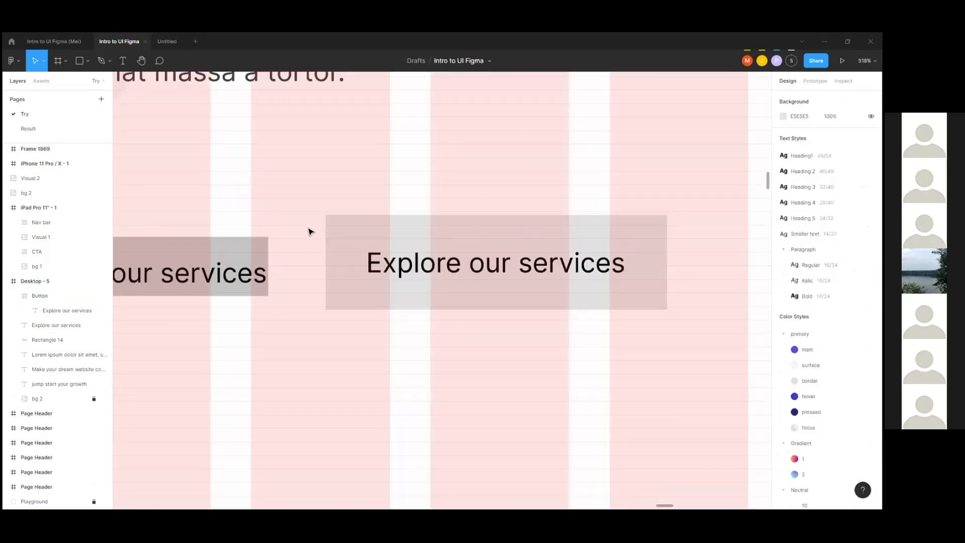
click(607, 258)
drag(650, 256, 601, 261)
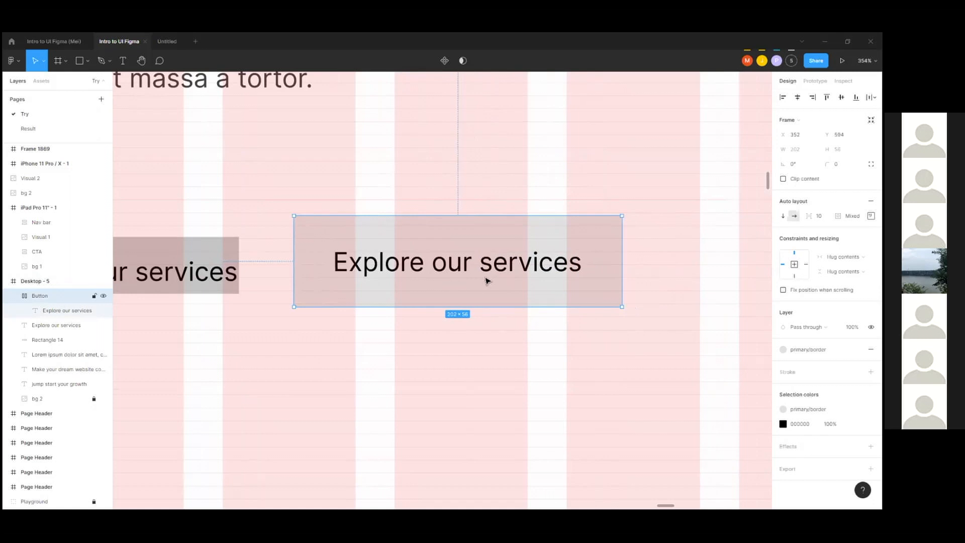
Step: Set the Button's auto layout alignment to center its contents
click(662, 239)
click(599, 238)
click(871, 216)
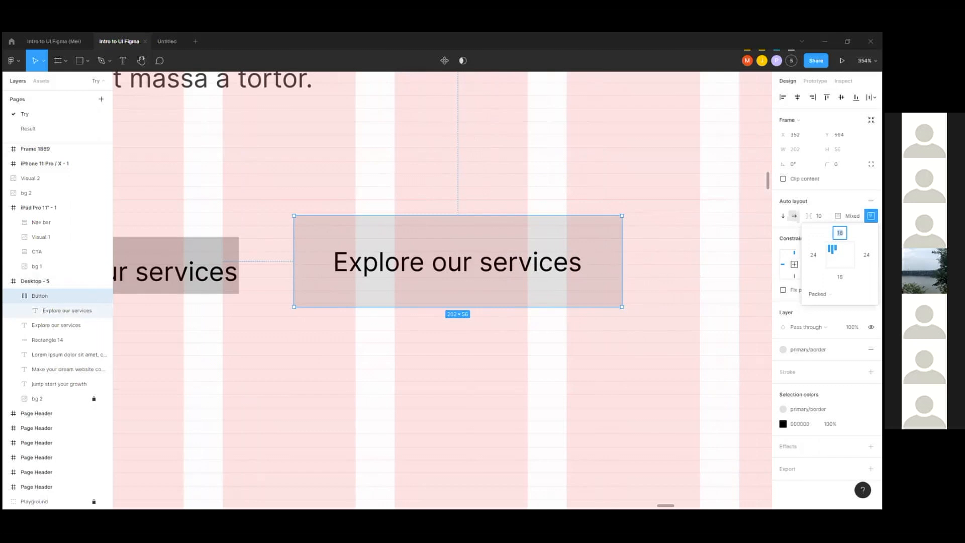
click(840, 255)
click(871, 215)
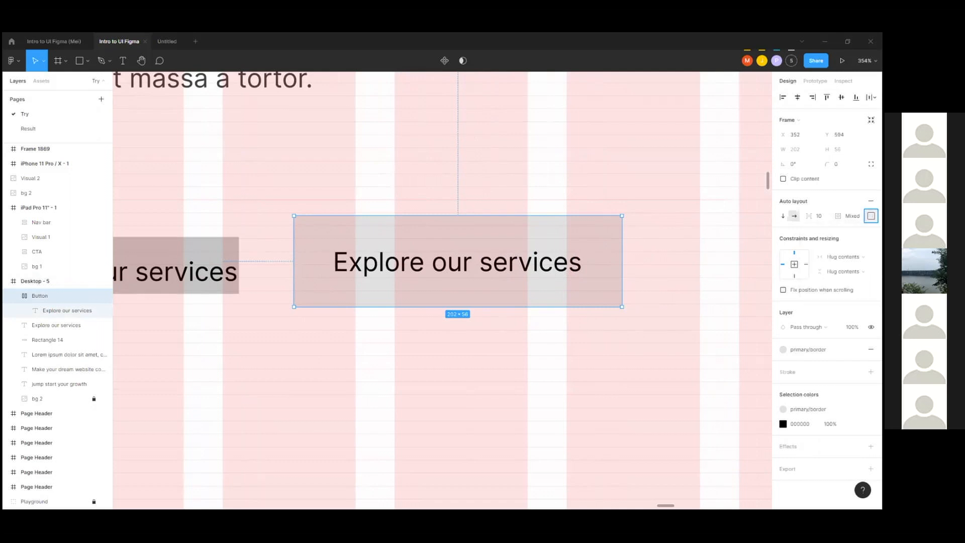
Step: Center-align the text of the "Explore our services" label inside the Button
double_click(539, 265)
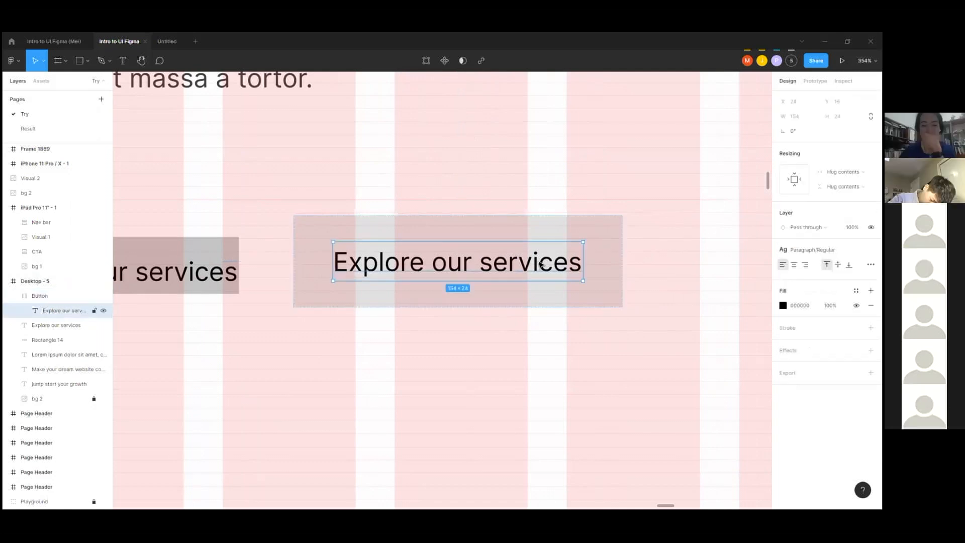
double_click(545, 261)
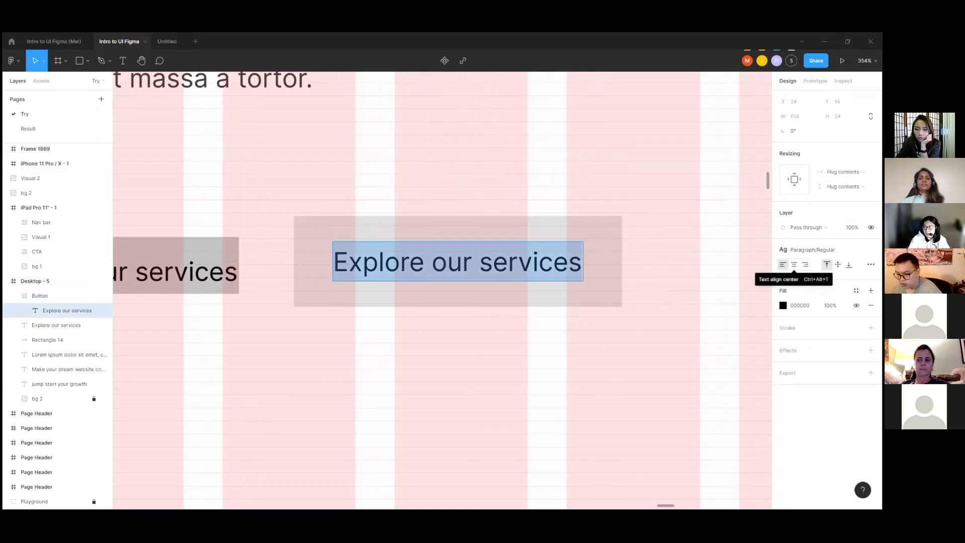
click(795, 264)
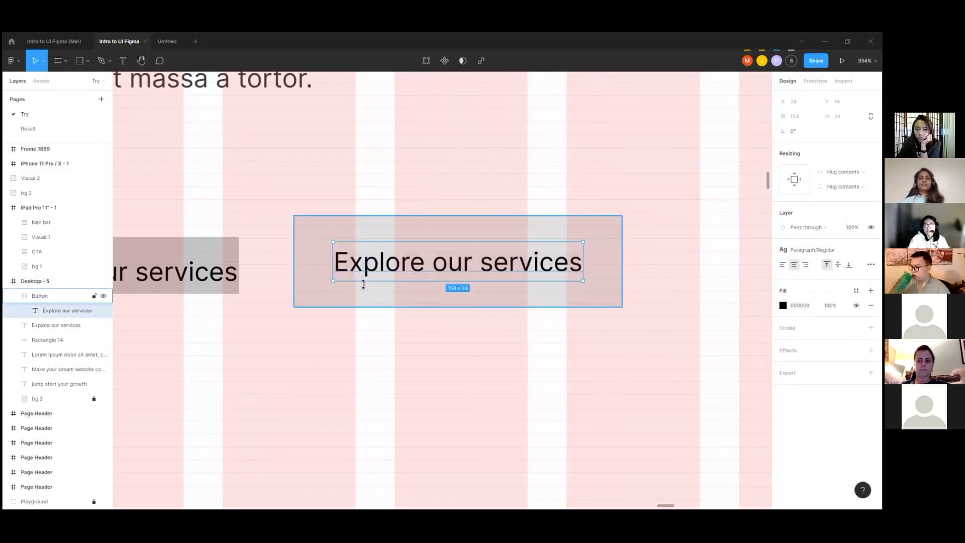
Step: Widen the Button to 264 and move it farther from the old "Explore our services" label
scroll(363, 284, down, 3)
click(511, 260)
drag(511, 260, 572, 267)
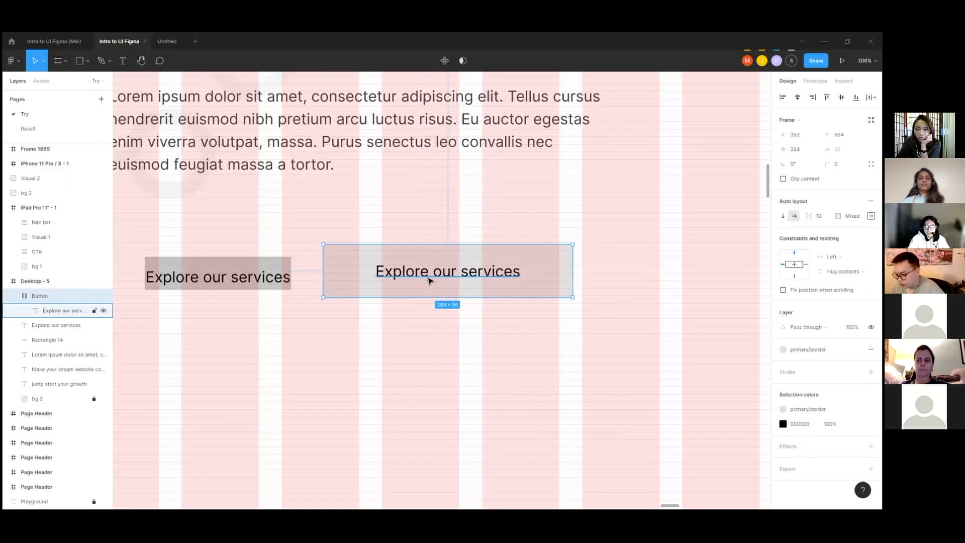
scroll(428, 278, down, 2)
drag(369, 276, 411, 277)
scroll(345, 276, down, 2)
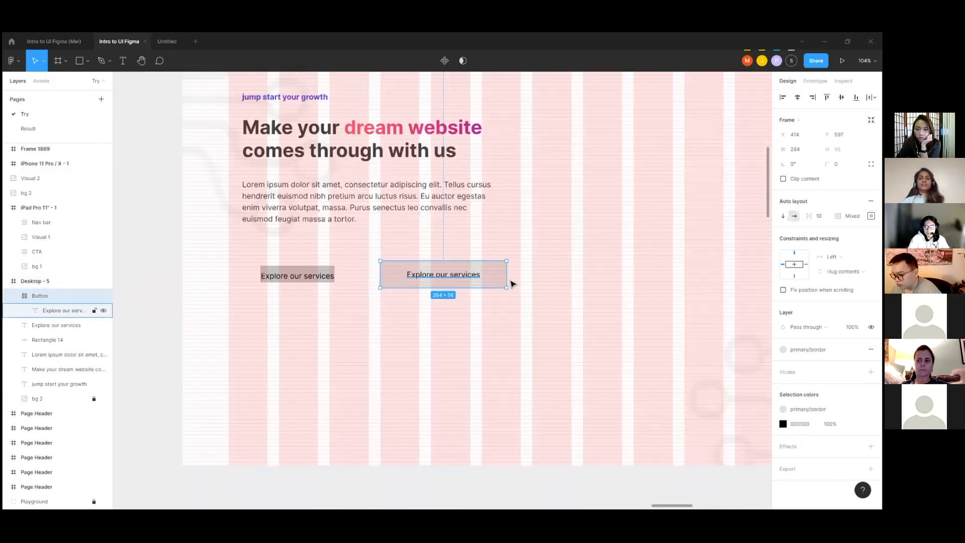
Step: Test the label's centering by stretching the Button to 506 wide and narrowing it to 365
scroll(510, 284, up, 3)
drag(508, 274, 702, 281)
double_click(531, 274)
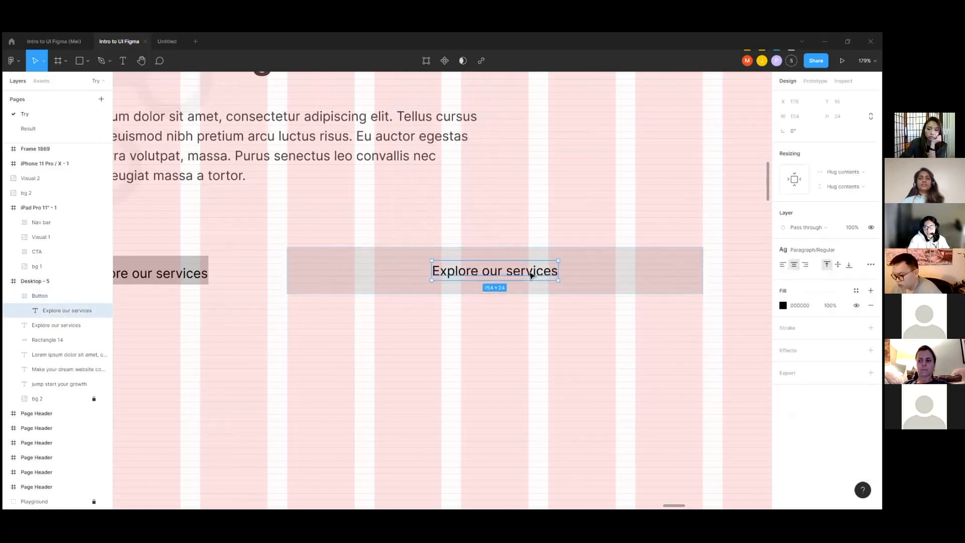
click(669, 269)
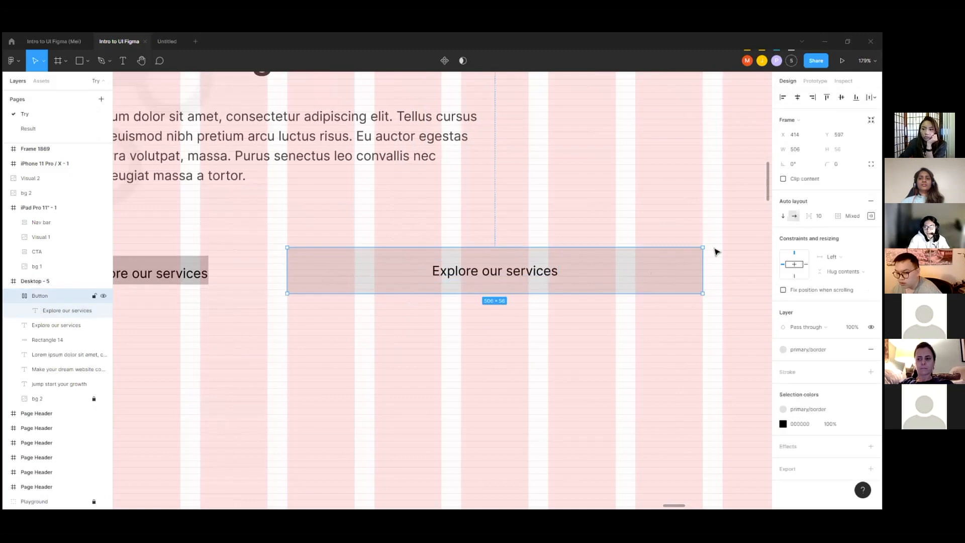
drag(703, 267, 587, 272)
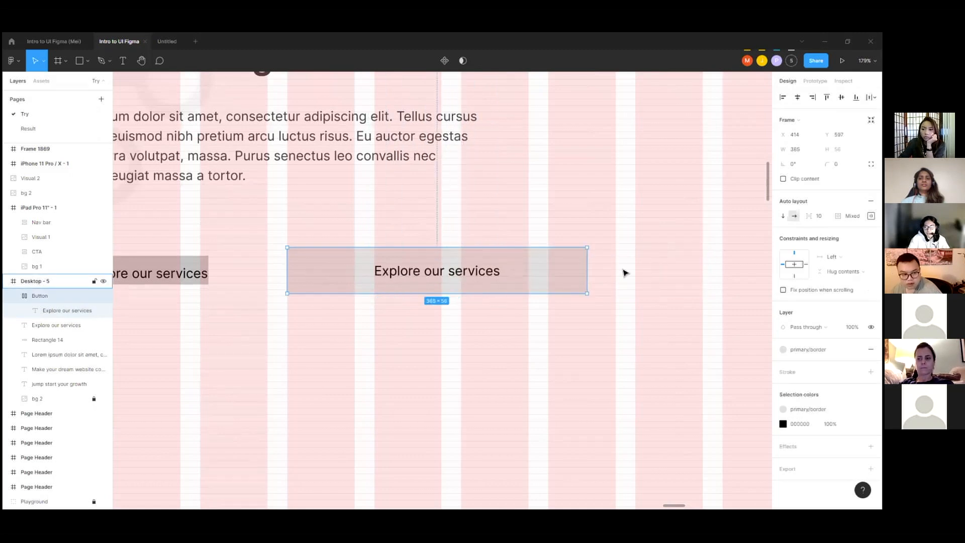
Step: Delete the old "Explore our services" text together with Rectangle 14 behind it
scroll(623, 273, down, 5)
drag(281, 248, 412, 300)
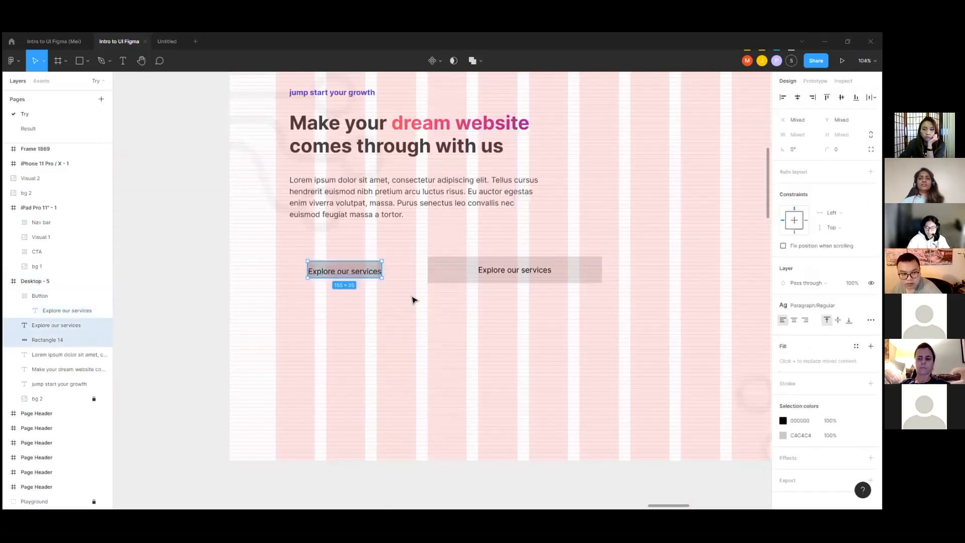
key(Delete)
Step: Move the Button below the lorem ipsum paragraph to X 96, Y 568, on the first grid column's left edge
scroll(347, 271, up, 2)
click(486, 273)
drag(486, 273, 292, 255)
scroll(280, 178, up, 1)
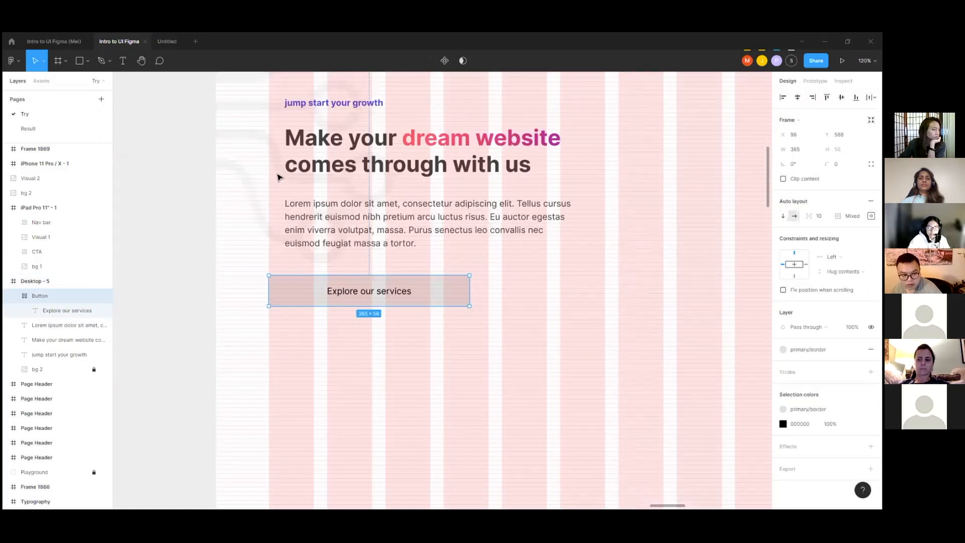
Step: Move the tagline, heading and paragraph together to X 96 so they line up with the Button's left edge
click(303, 103)
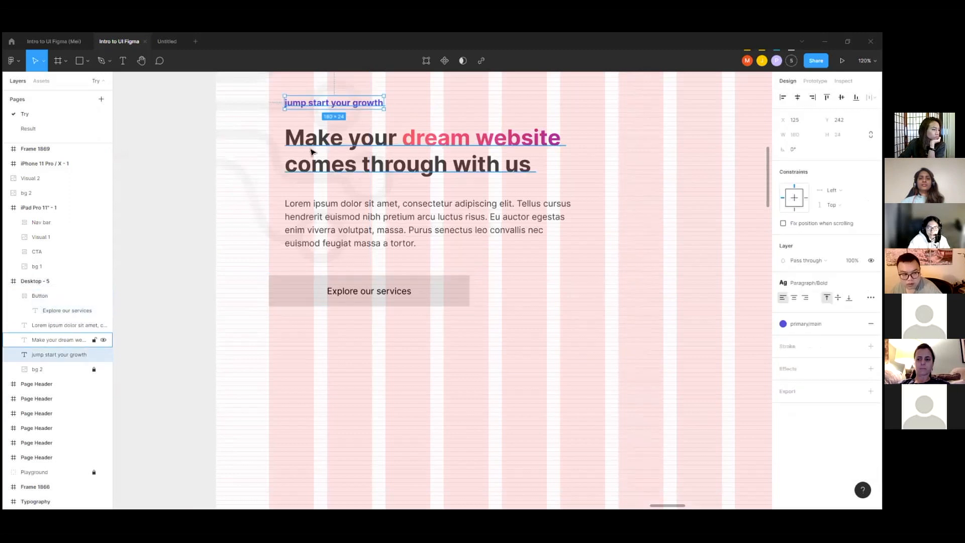
shift+click(311, 152)
shift+click(299, 206)
drag(302, 169, 291, 172)
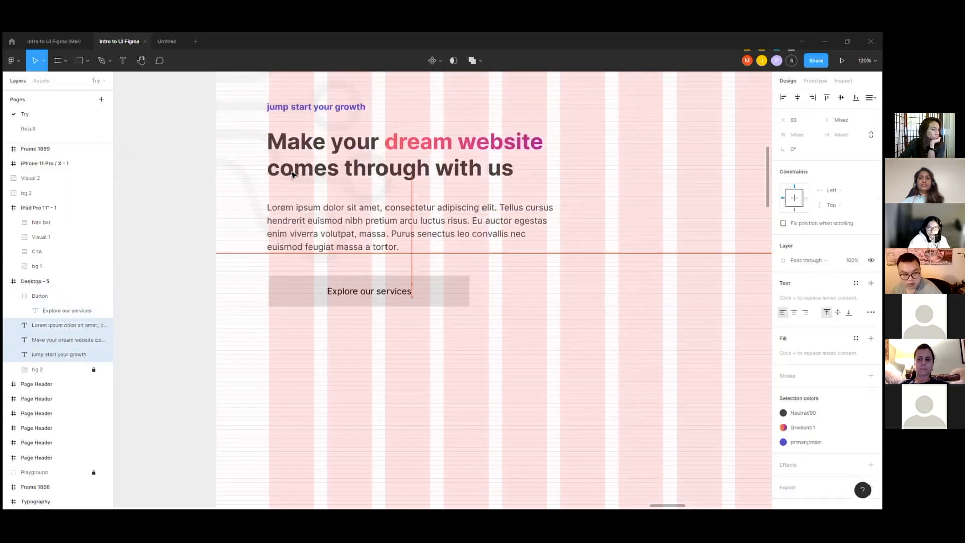
Step: Narrow the Button to 294 wide and change its fill to the primary/main color style
click(467, 302)
drag(469, 294, 430, 294)
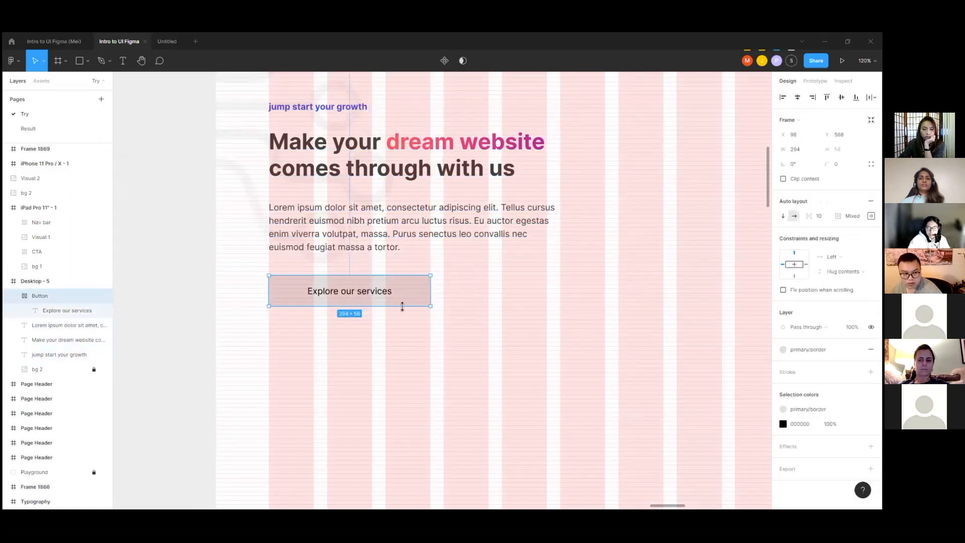
scroll(298, 295, up, 1)
click(809, 349)
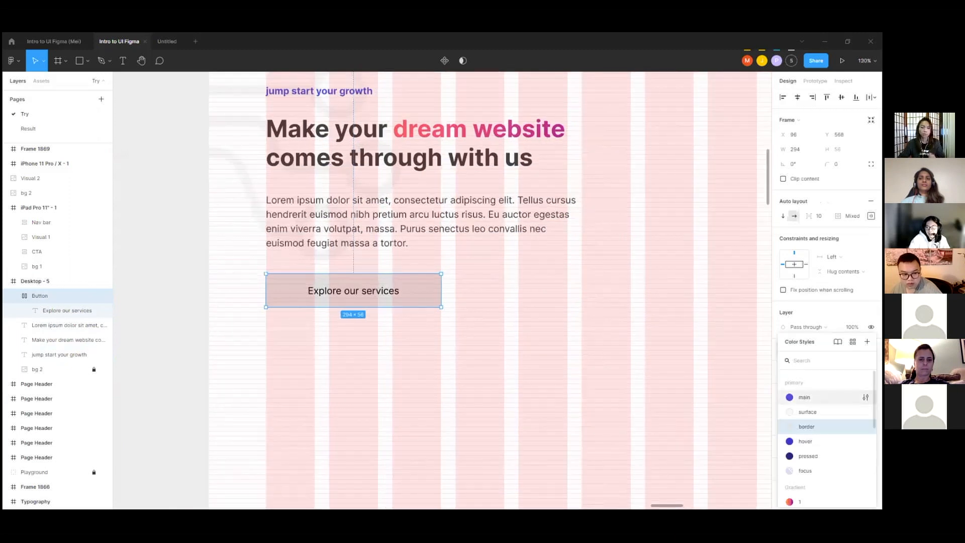
click(807, 397)
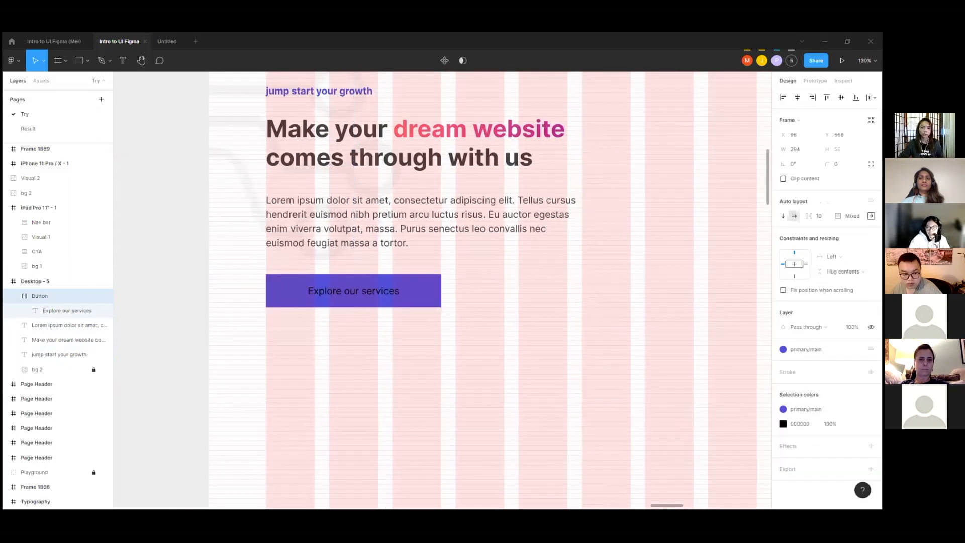
Step: Apply the Neutral/10 color style to the Button's label text
double_click(373, 289)
click(856, 291)
scroll(827, 403, down, 5)
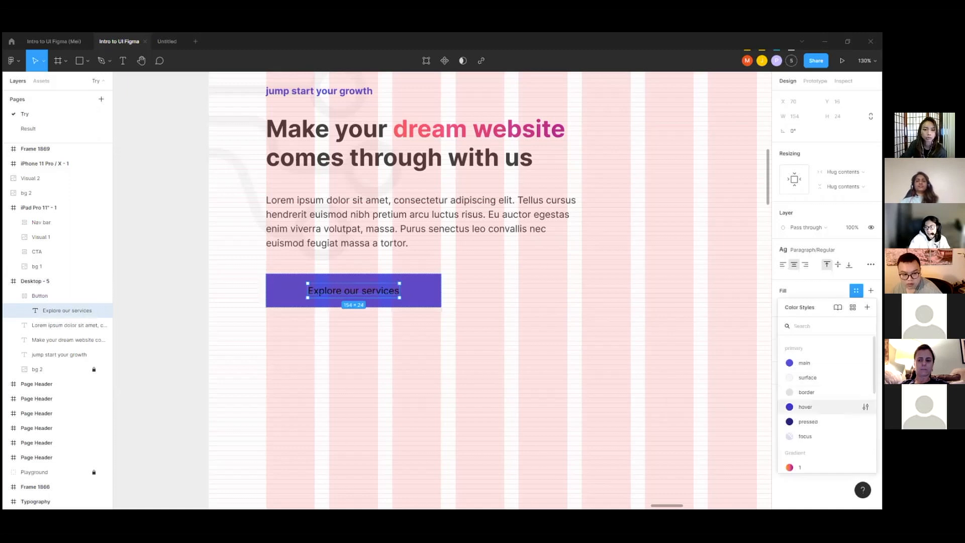
scroll(827, 421, up, 2)
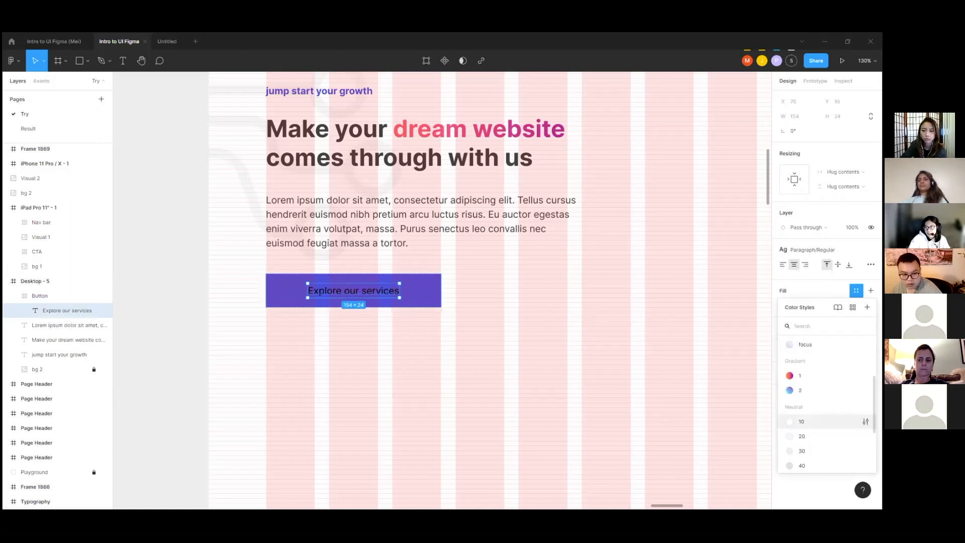
click(827, 422)
click(501, 296)
Step: Set the Button's corner radius to 4
click(425, 293)
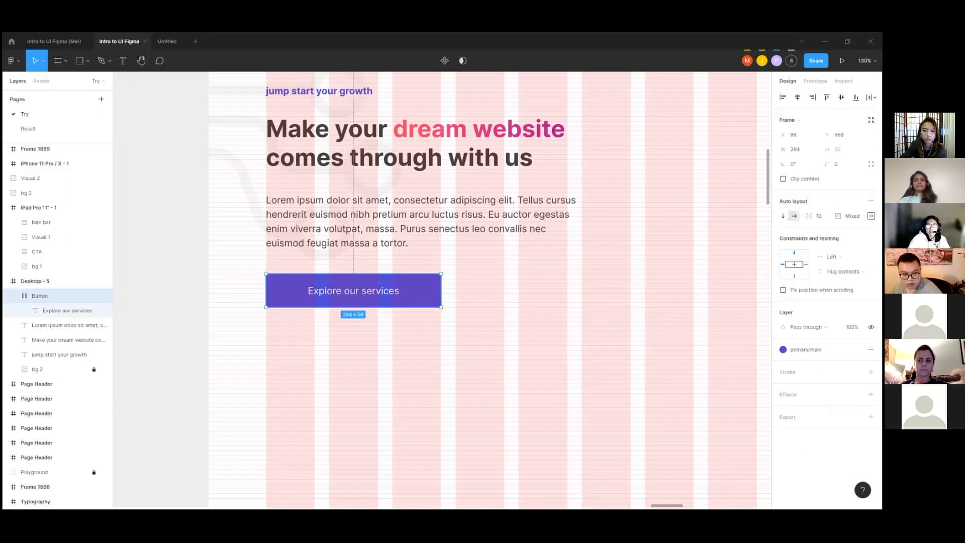
scroll(443, 277, up, 10)
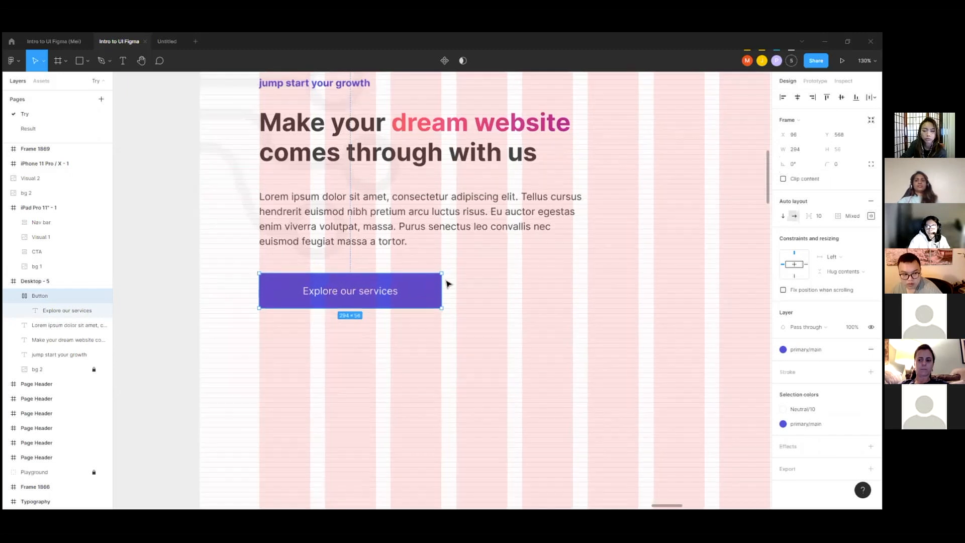
click(455, 257)
click(448, 250)
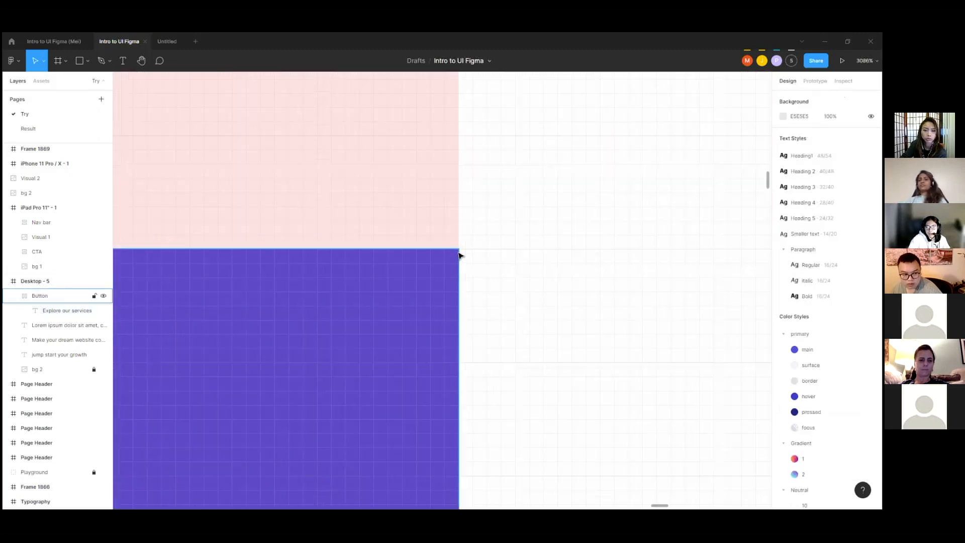
scroll(508, 264, down, 8)
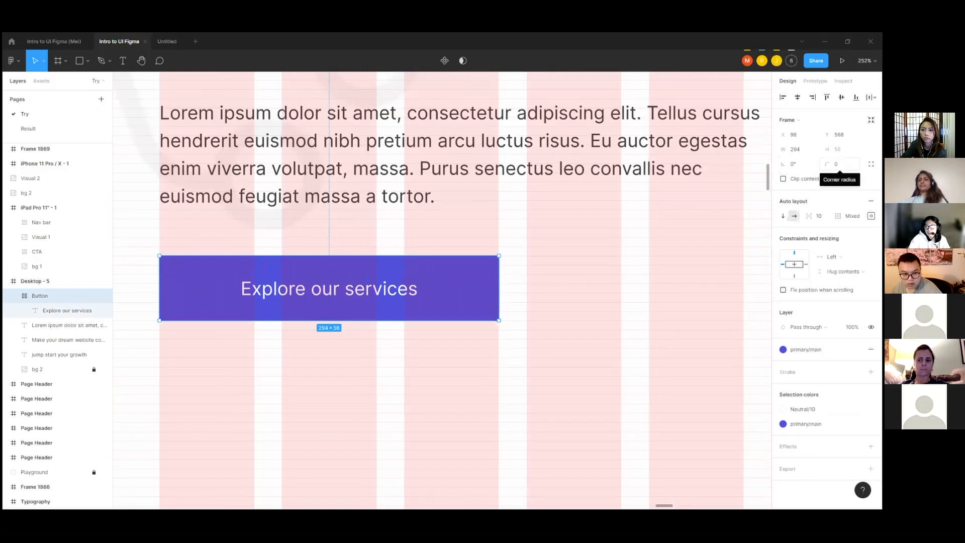
click(839, 163)
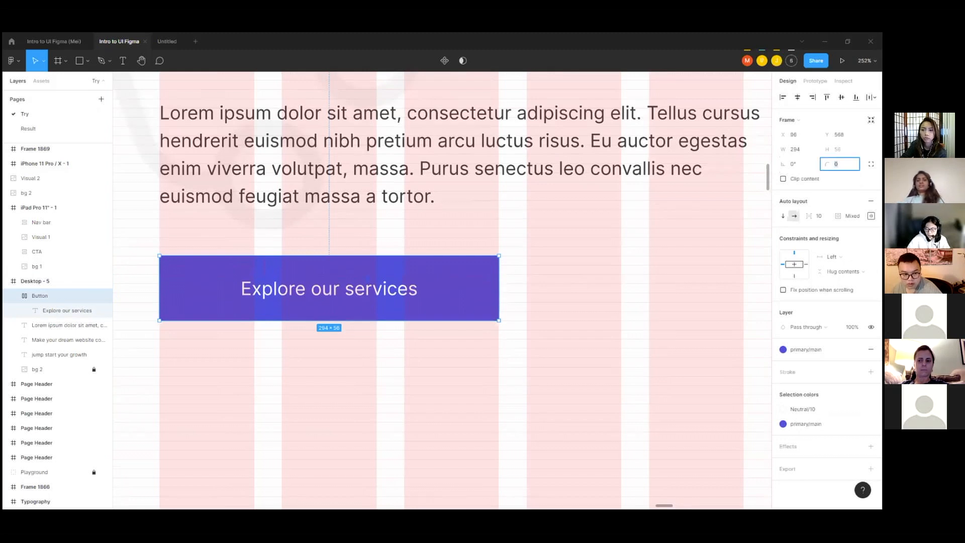
key(Return)
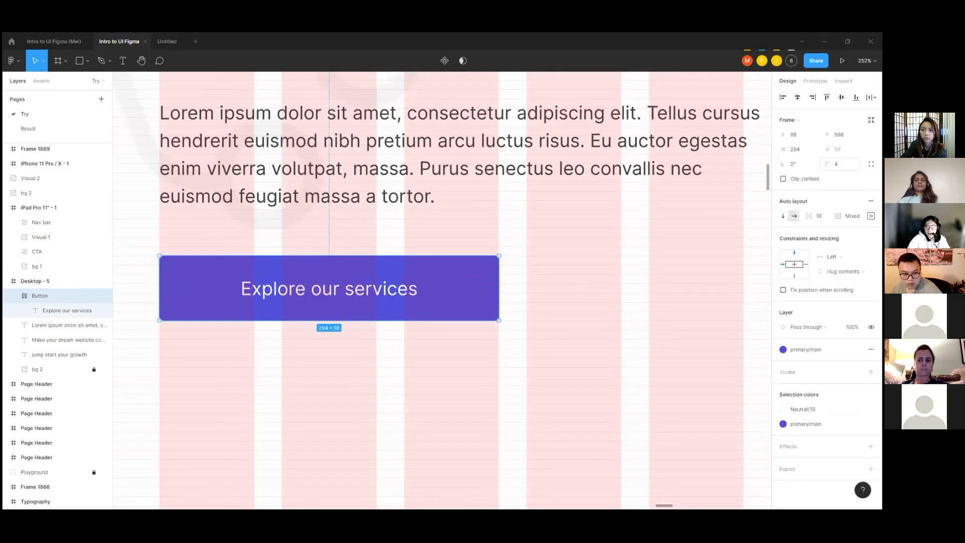
Step: Examine the Button's rounded corner up close and its placement with the text layers in the Desktop - 5 frame
click(543, 292)
scroll(495, 264, up, 2)
scroll(495, 265, up, 4)
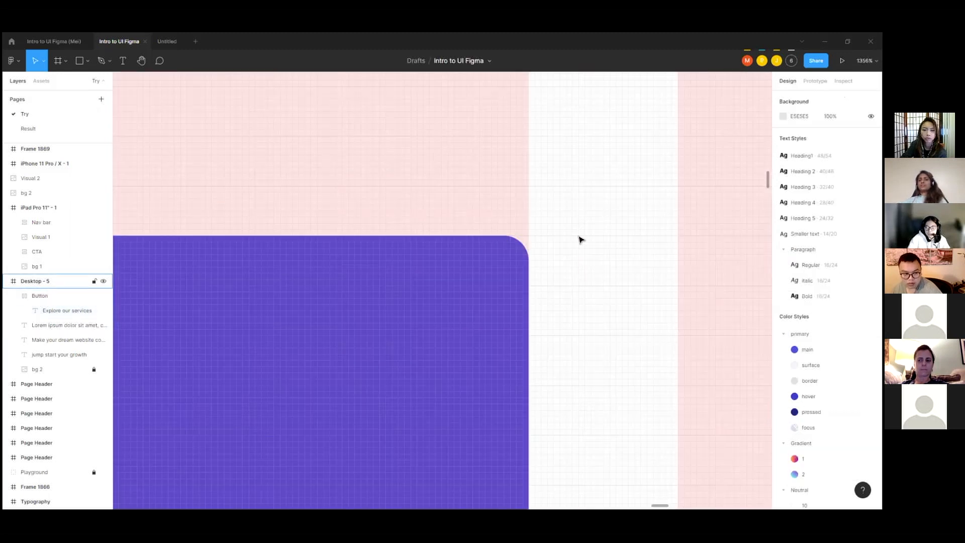
scroll(578, 240, down, 2)
scroll(576, 240, down, 5)
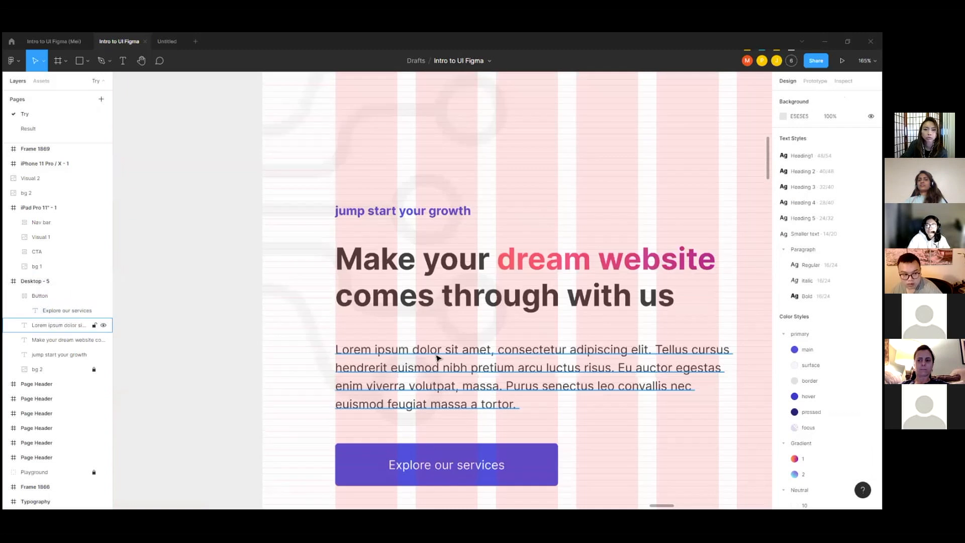
scroll(327, 324, down, 2)
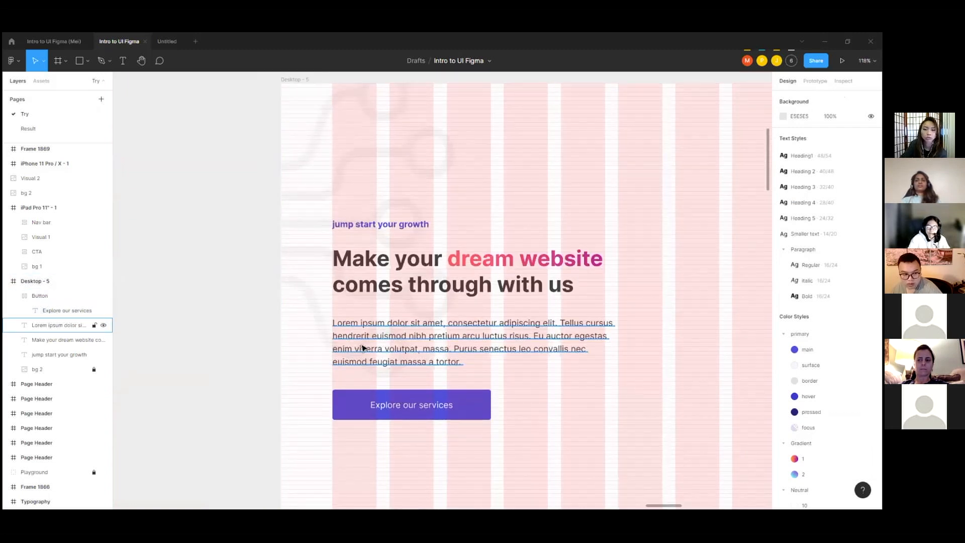
scroll(360, 344, down, 2)
click(434, 393)
mouse_move(451, 386)
mouse_down()
mouse_move(427, 386)
mouse_move(492, 386)
mouse_move(450, 385)
mouse_up()
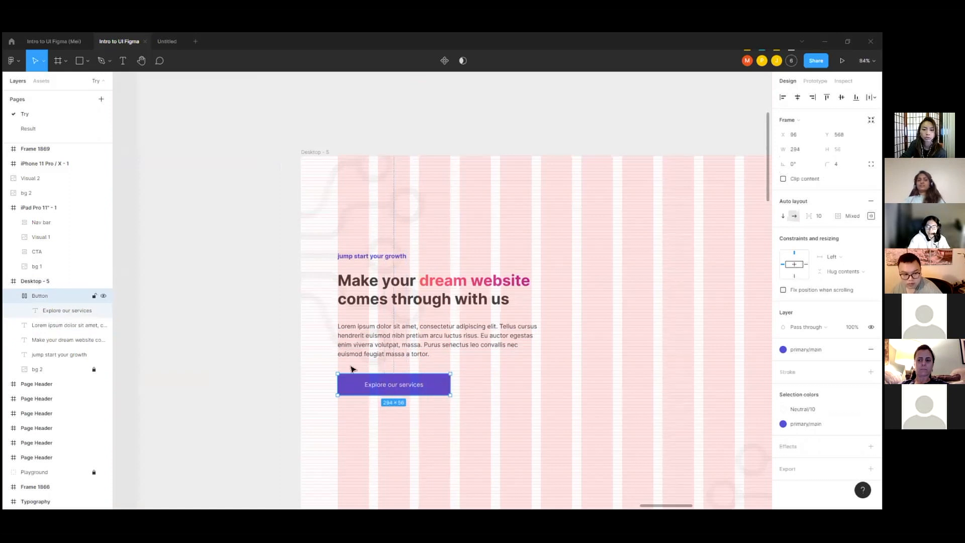
click(296, 332)
scroll(289, 297, down, 3)
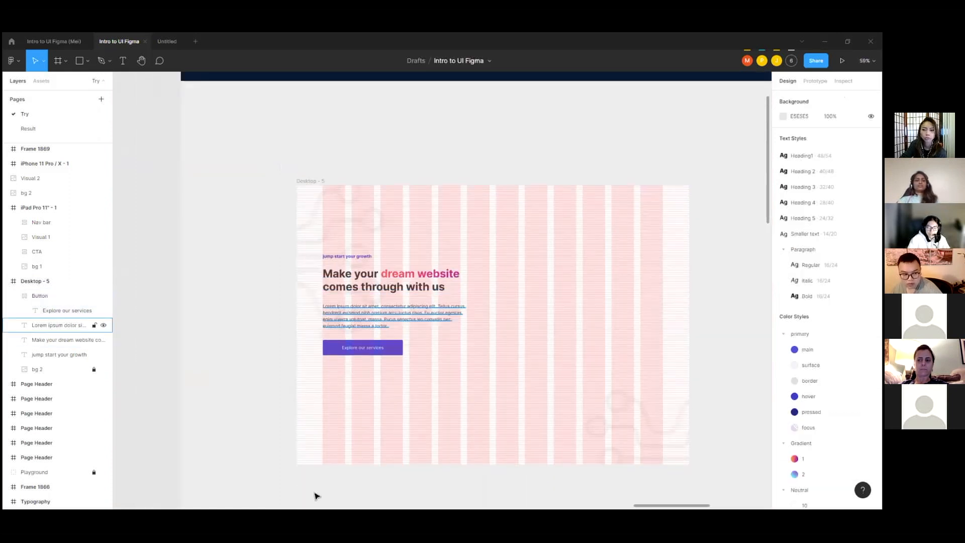
scroll(387, 357, up, 2)
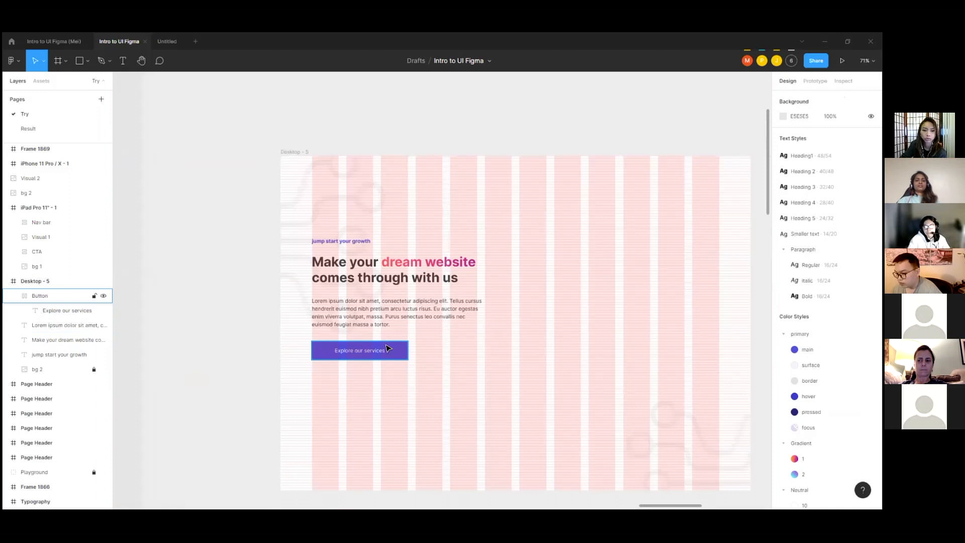
click(387, 351)
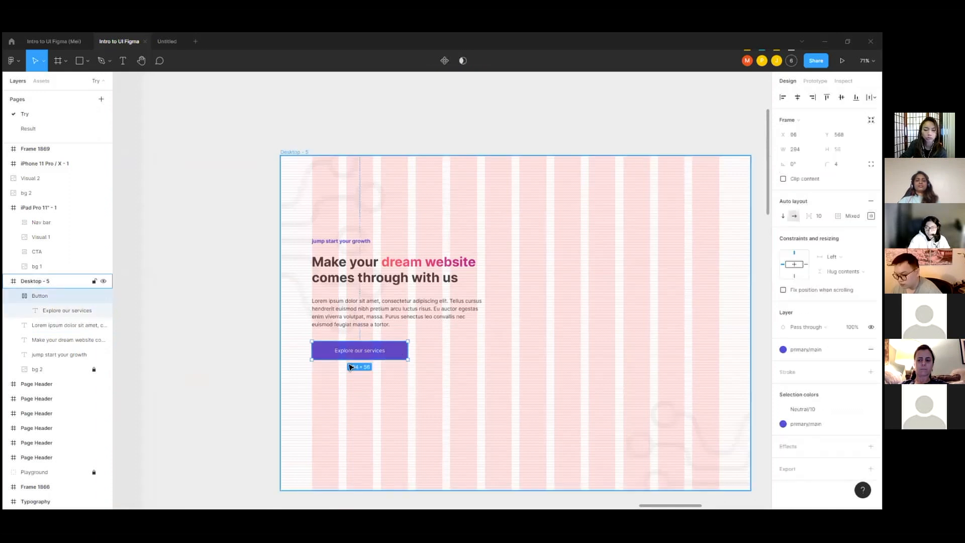
scroll(380, 349, up, 3)
scroll(396, 360, up, 1)
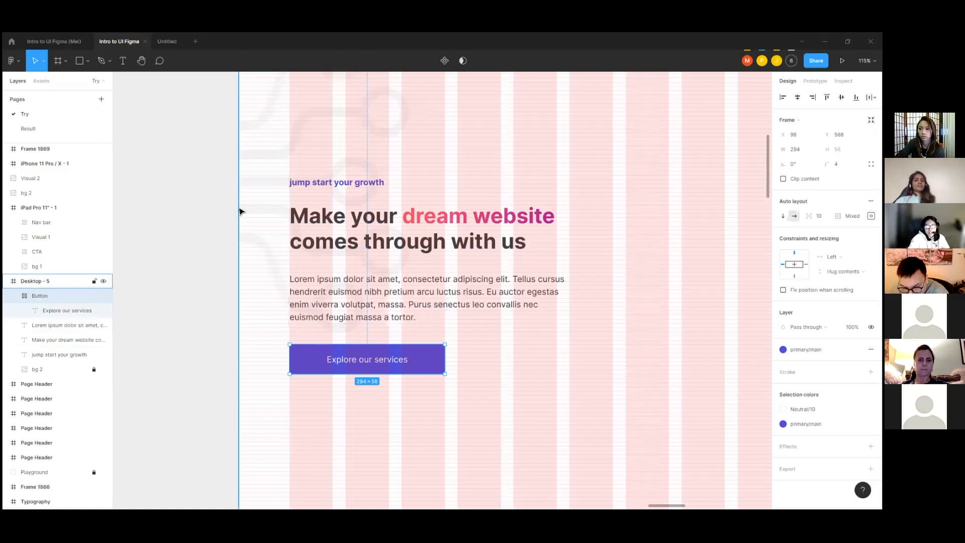
Step: Examine how the headline, paragraph and button are grouped inside the Context frame of Desktop - 7
scroll(241, 211, down, 5)
scroll(603, 237, up, 3)
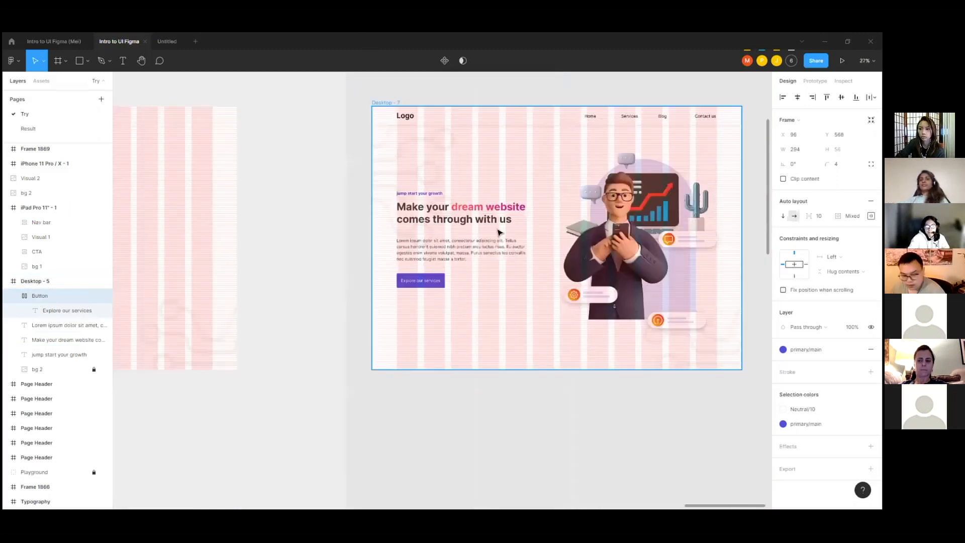
click(499, 233)
scroll(553, 230, up, 2)
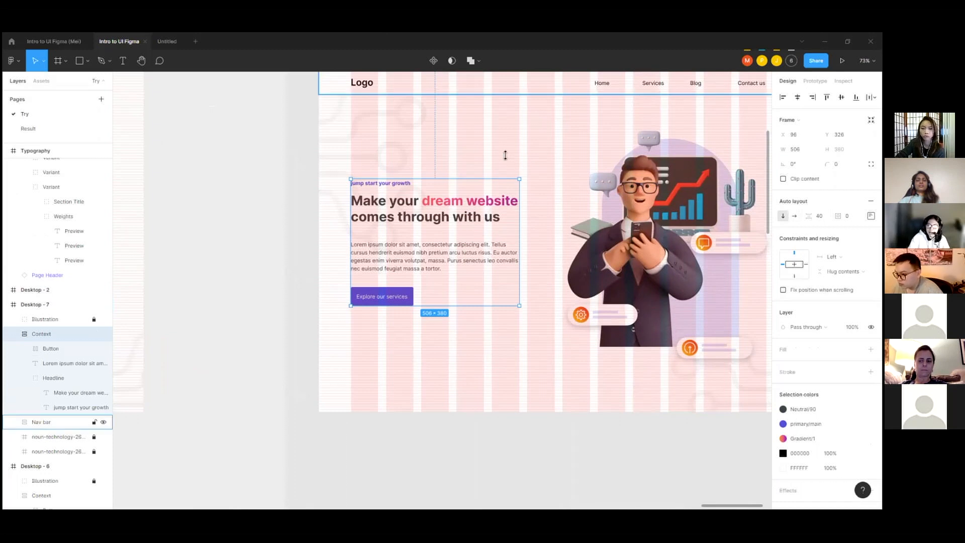
double_click(442, 259)
scroll(435, 259, up, 1)
scroll(435, 260, up, 2)
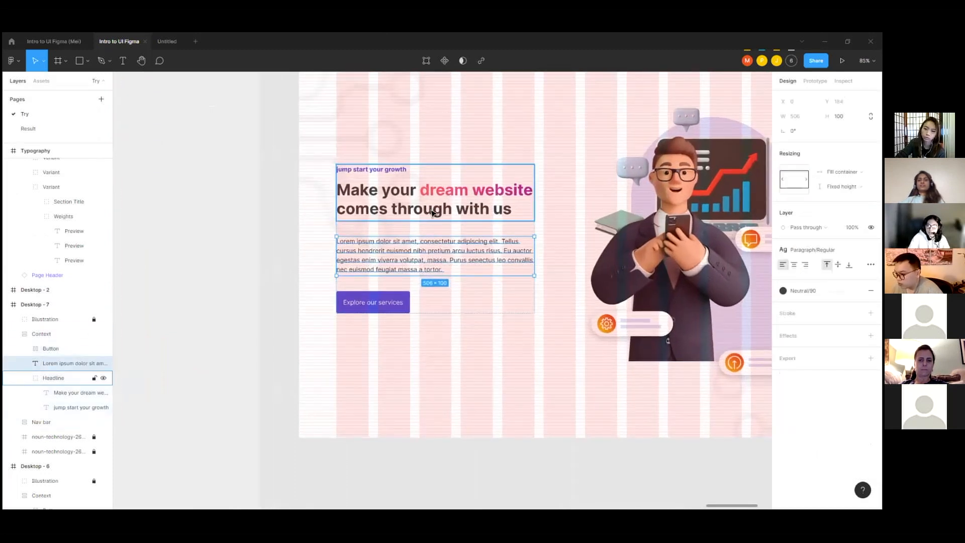
click(432, 212)
click(410, 274)
click(392, 303)
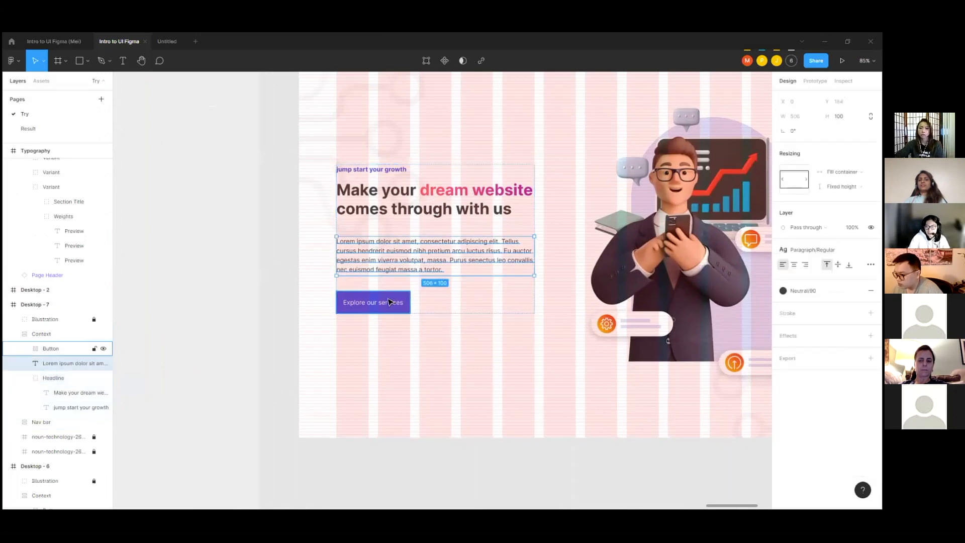
Step: Examine the paragraph, headline and button in Desktop - 7 and the matching text layers and button in Desktop - 5
click(431, 238)
click(491, 207)
click(558, 206)
scroll(592, 196, down, 5)
scroll(409, 187, down, 3)
scroll(373, 196, up, 8)
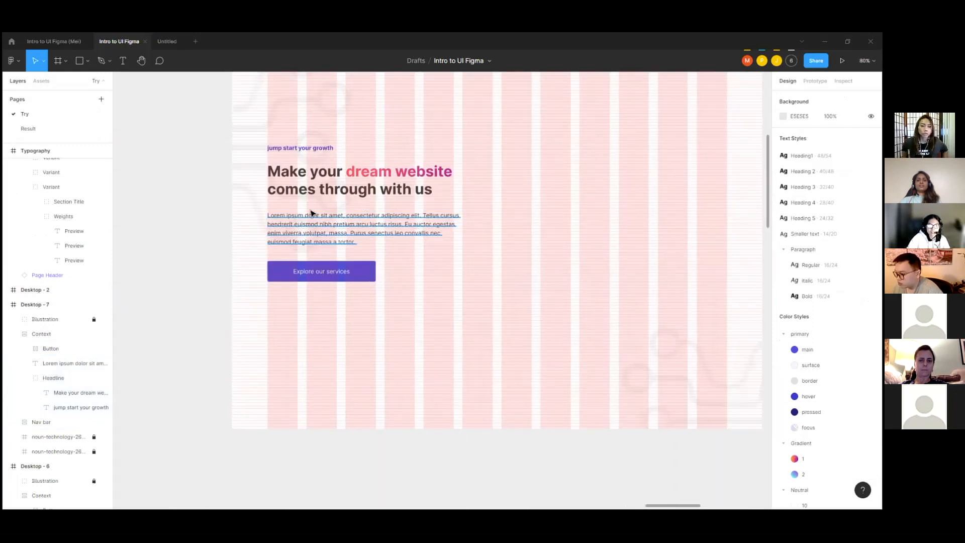
scroll(312, 213, up, 2)
click(313, 166)
click(313, 145)
click(316, 182)
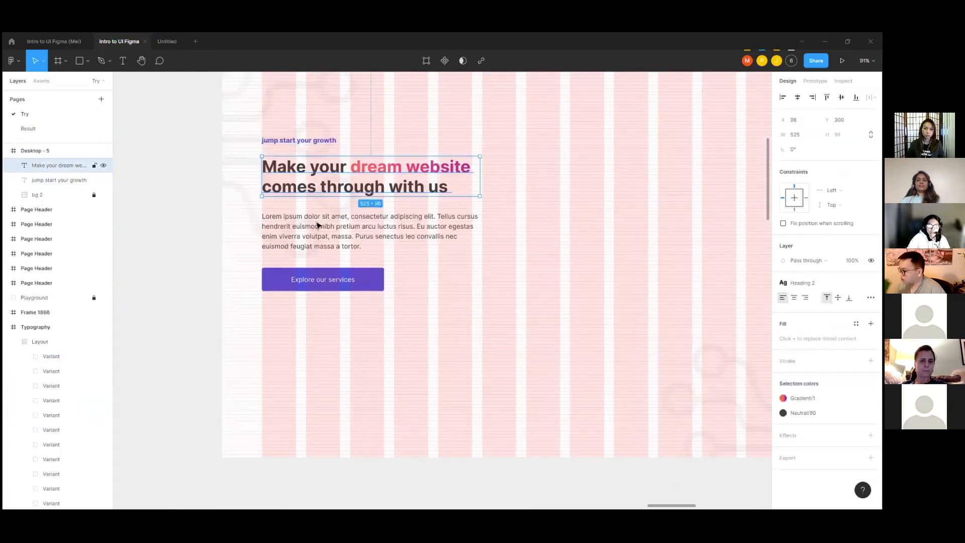
click(318, 225)
click(307, 270)
click(327, 231)
click(319, 165)
click(312, 141)
click(410, 140)
click(333, 143)
click(362, 131)
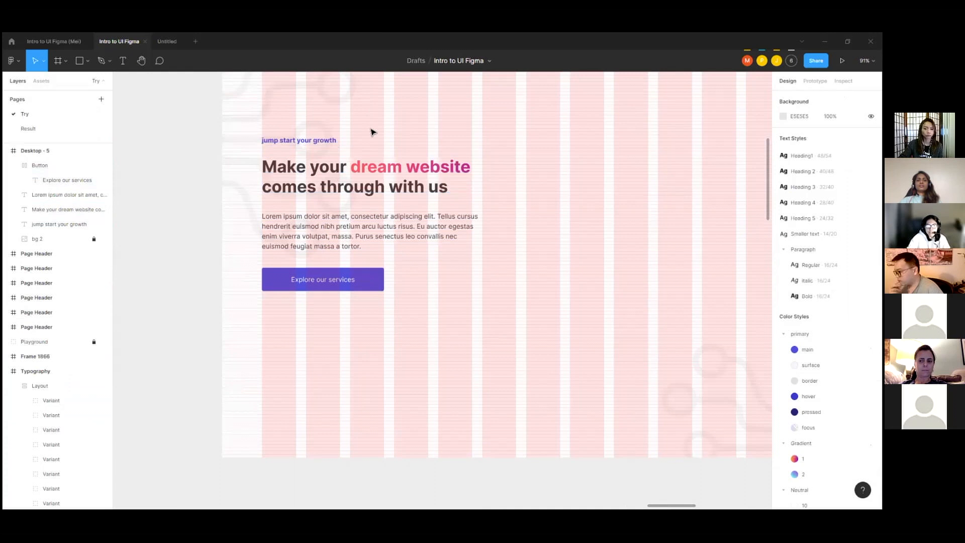
Step: Wrap the tagline, headline, paragraph and Button in Desktop - 5 in one vertical auto layout frame with item spacing of 32
scroll(355, 161, up, 1)
scroll(299, 162, up, 3)
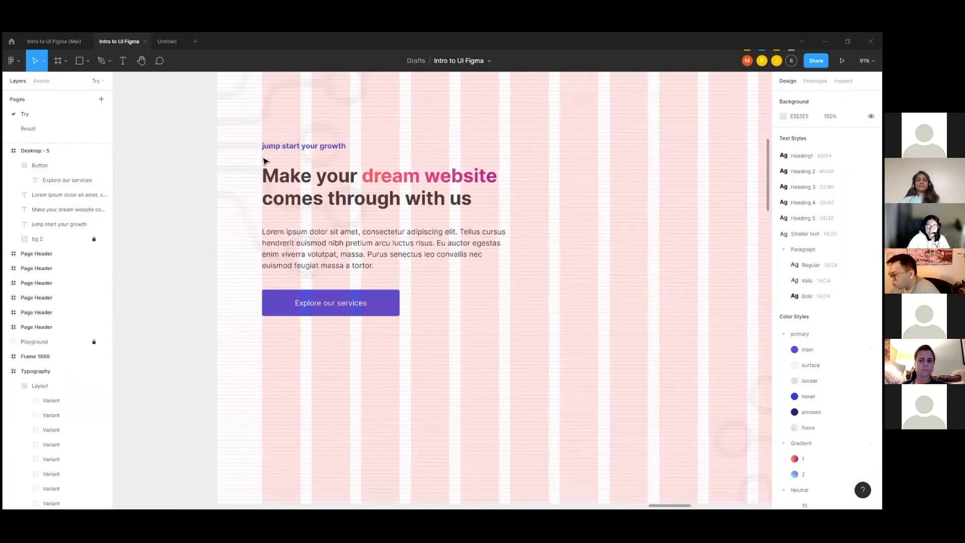
scroll(304, 161, up, 1)
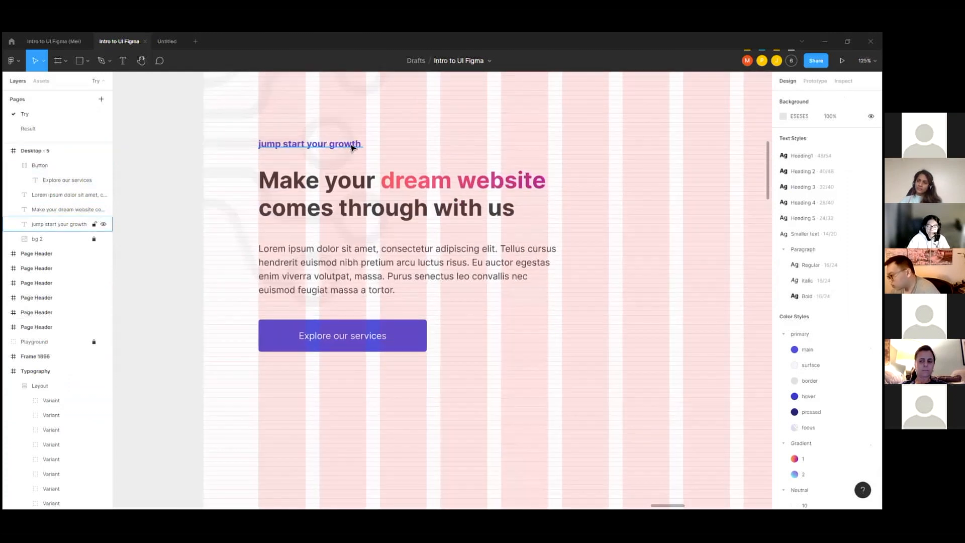
click(352, 147)
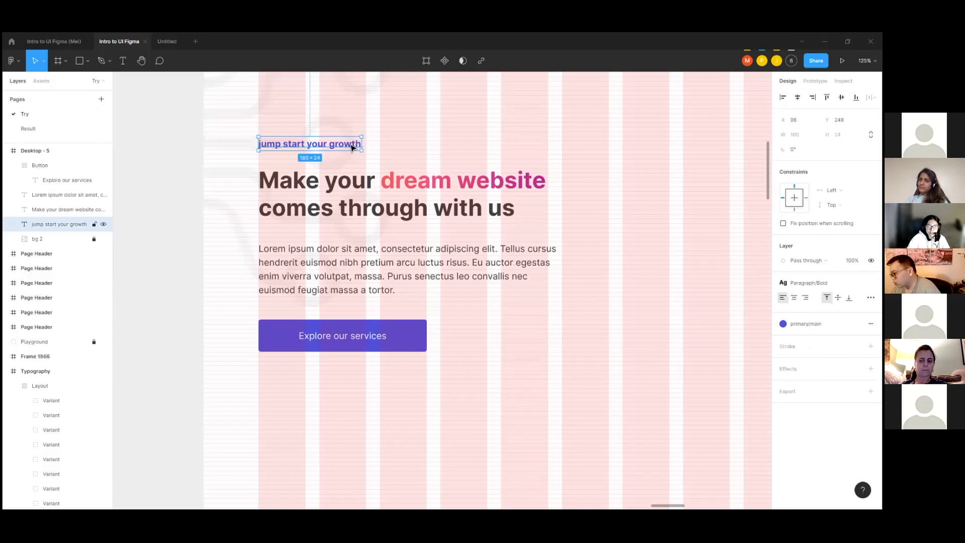
shift+click(431, 192)
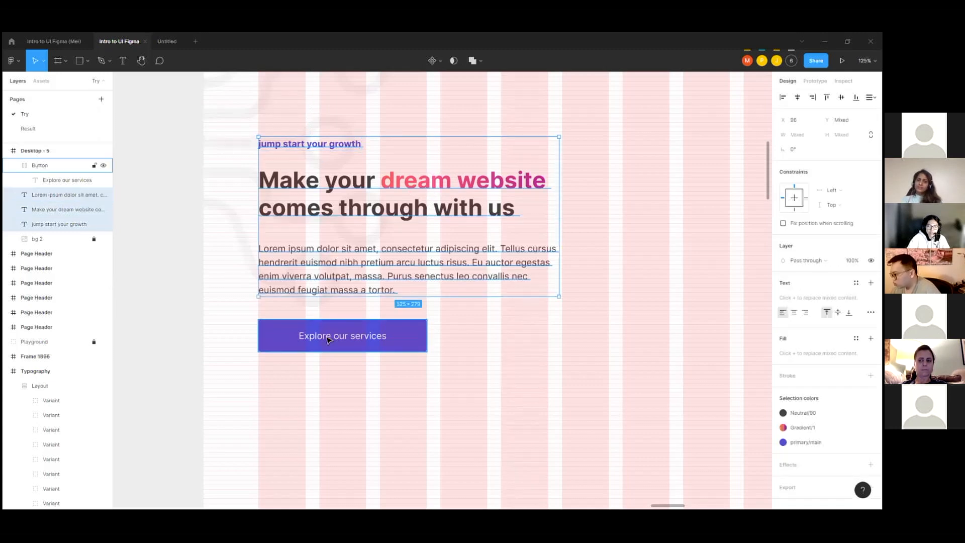
shift+click(392, 334)
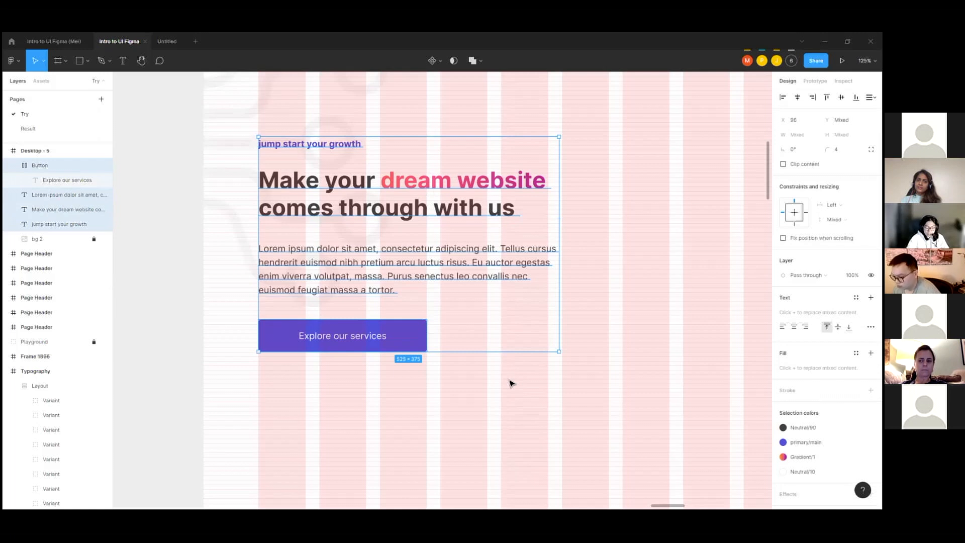
key(shift+a)
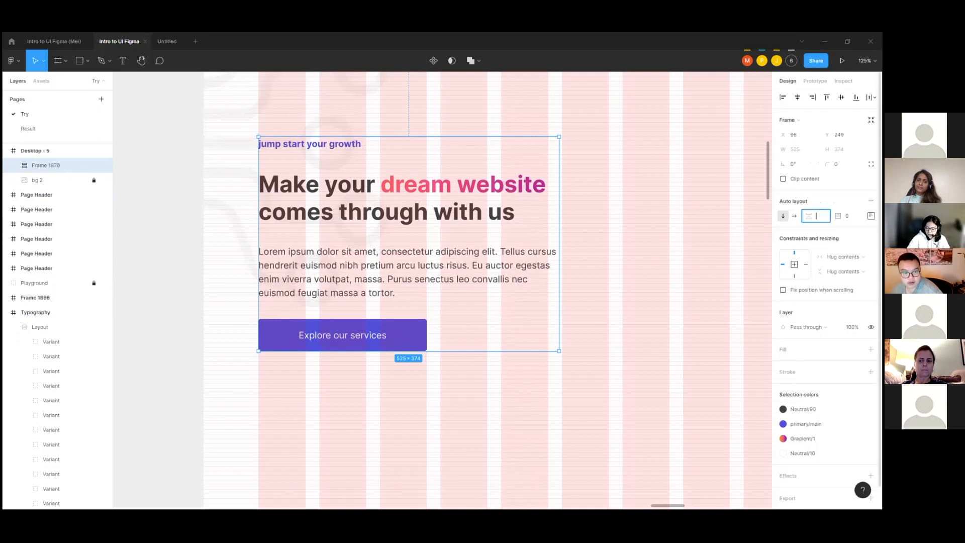
key(Return)
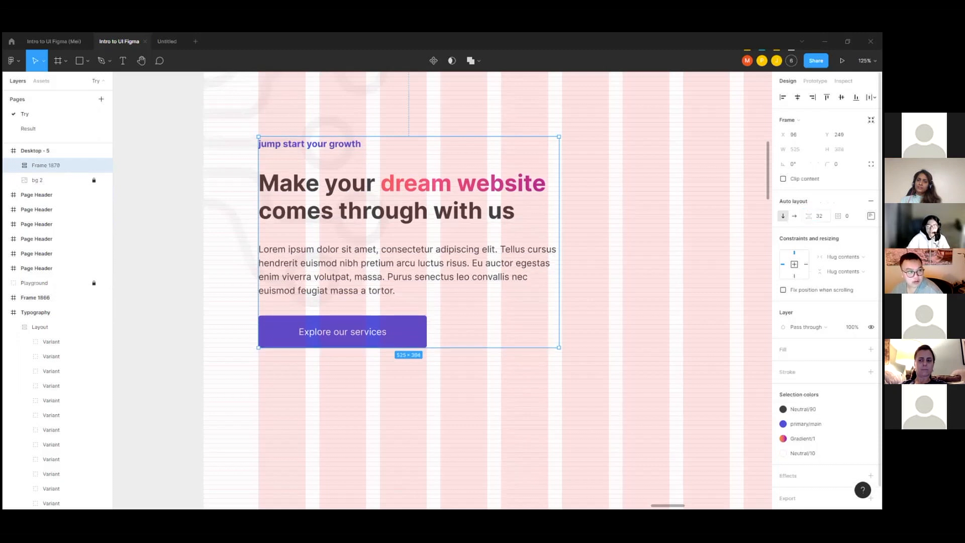
Step: Measure the gaps between headline and tagline and between Button and paragraph inside the new auto layout frame
double_click(423, 219)
key(alt)
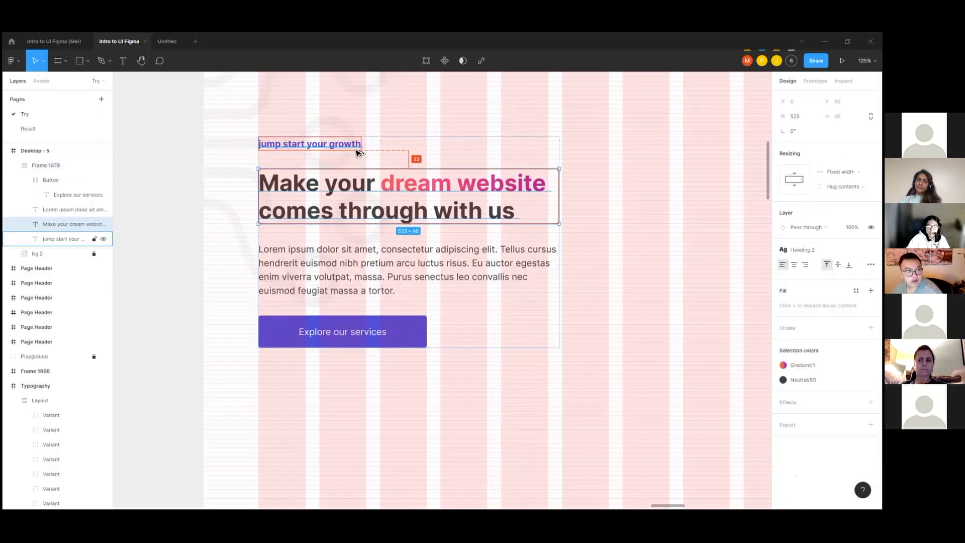
click(366, 329)
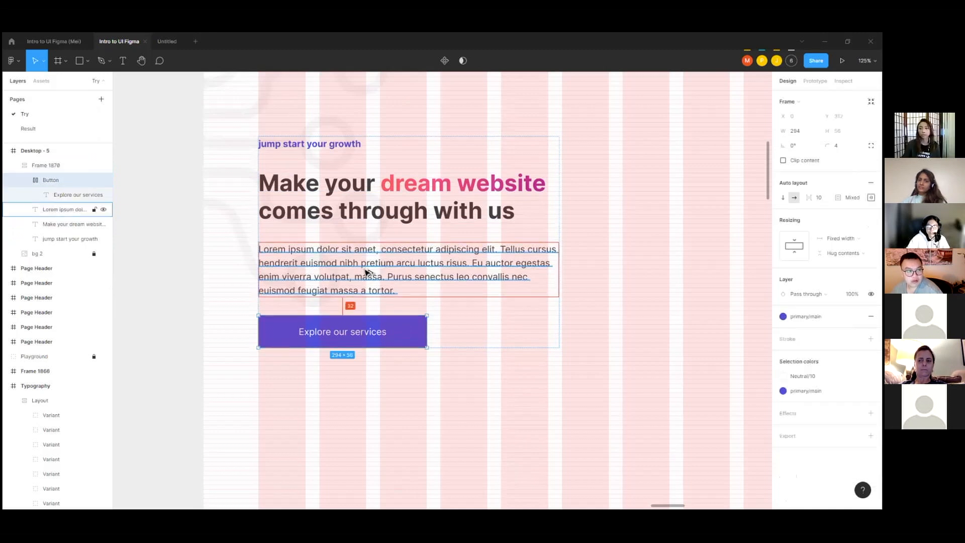
click(640, 201)
Step: Try narrowing the auto layout frame to about 345 wide and undo the resize
scroll(381, 219, down, 3)
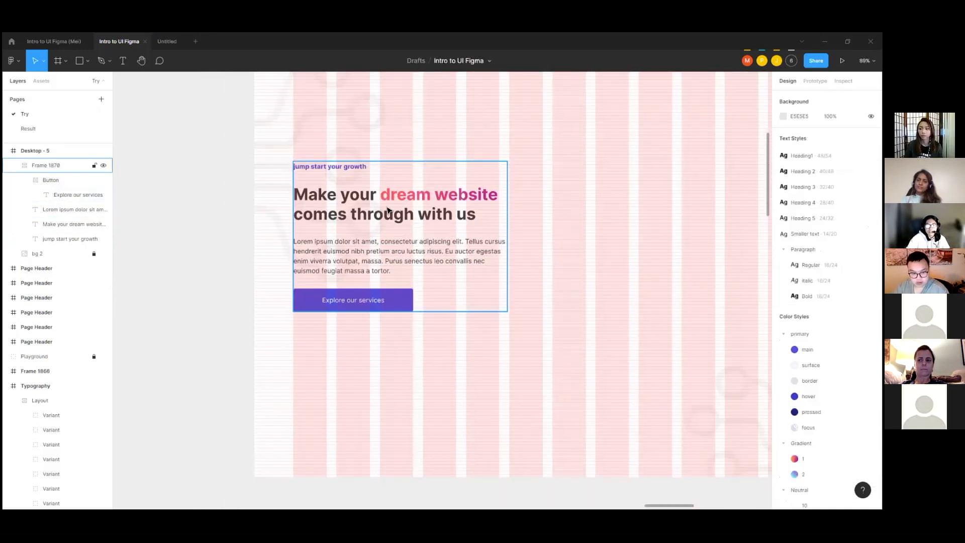
scroll(387, 210, down, 3)
scroll(479, 222, up, 3)
click(478, 221)
drag(470, 219, 407, 230)
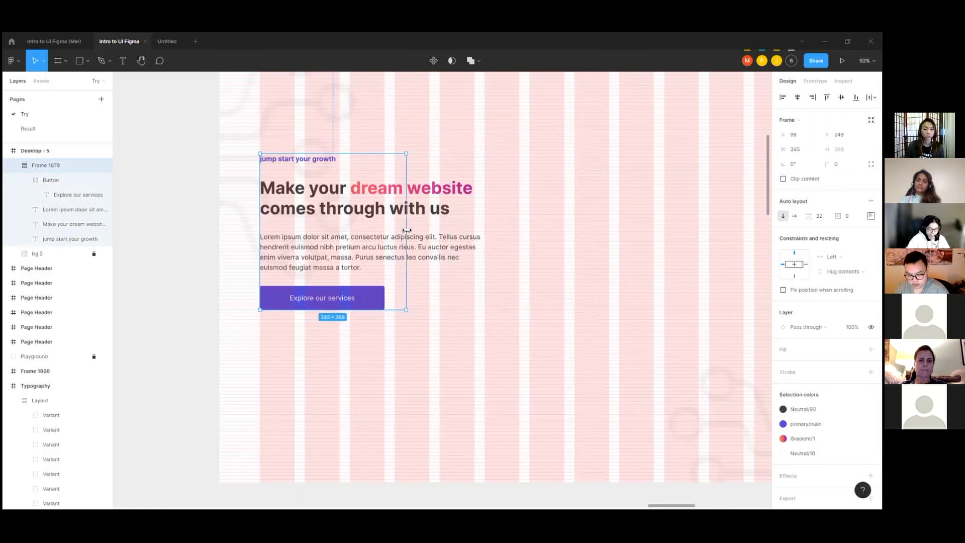
key(ctrl+z)
Step: Try the auto layout frame at a width of about 400 and undo the change
scroll(452, 216, down, 4)
scroll(453, 216, down, 3)
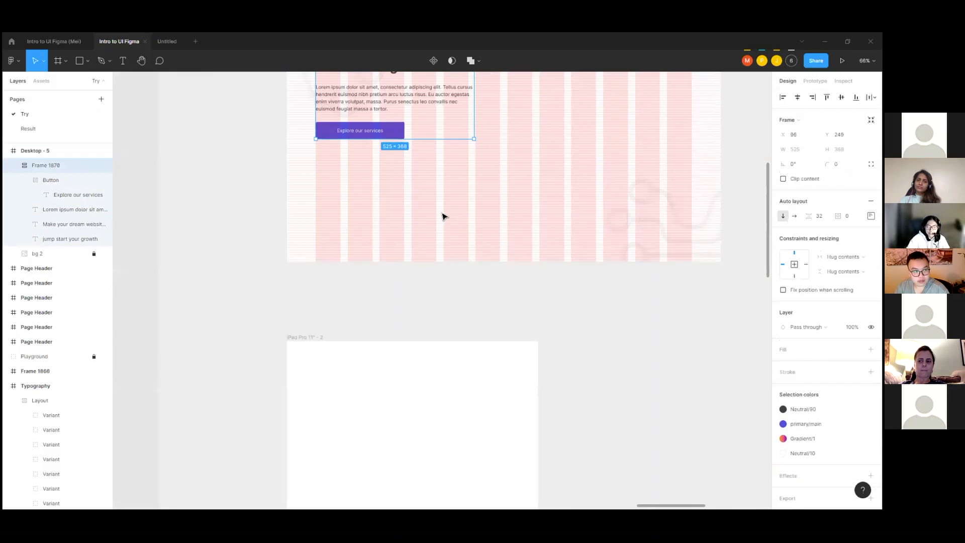
scroll(443, 216, up, 3)
scroll(420, 202, up, 4)
scroll(534, 249, down, 2)
drag(502, 244, 478, 251)
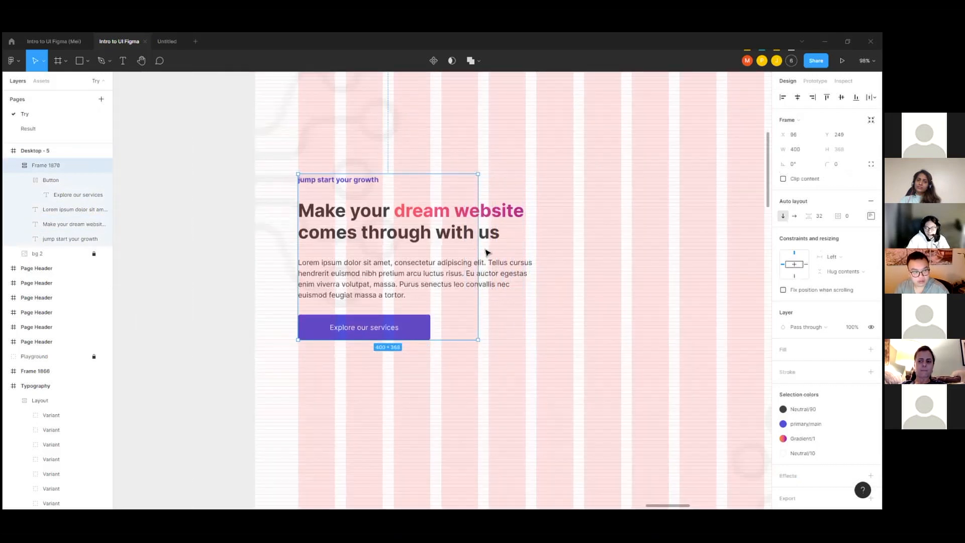
key(ctrl+z)
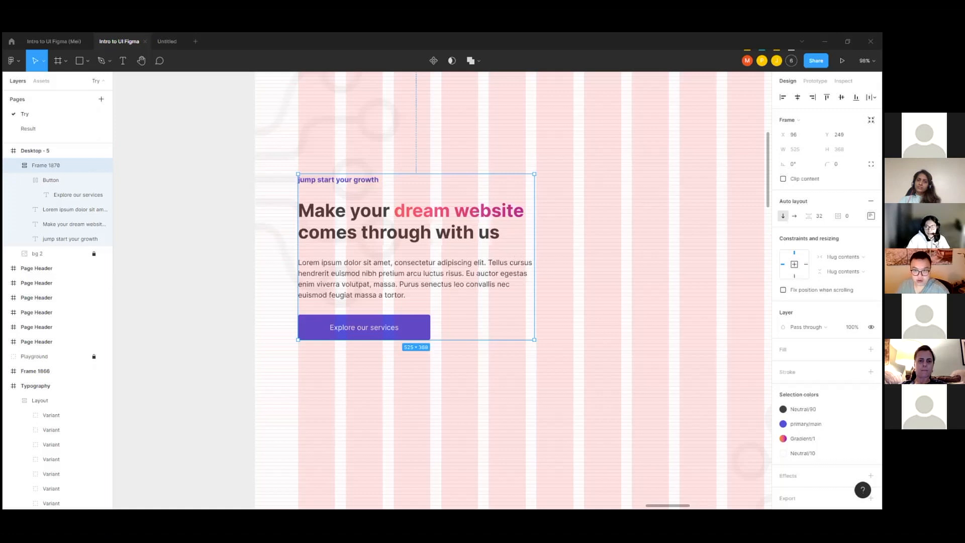
Step: Compare the paragraph's box with the auto layout frame, try widening the frame, and undo the resize
scroll(414, 183, up, 5)
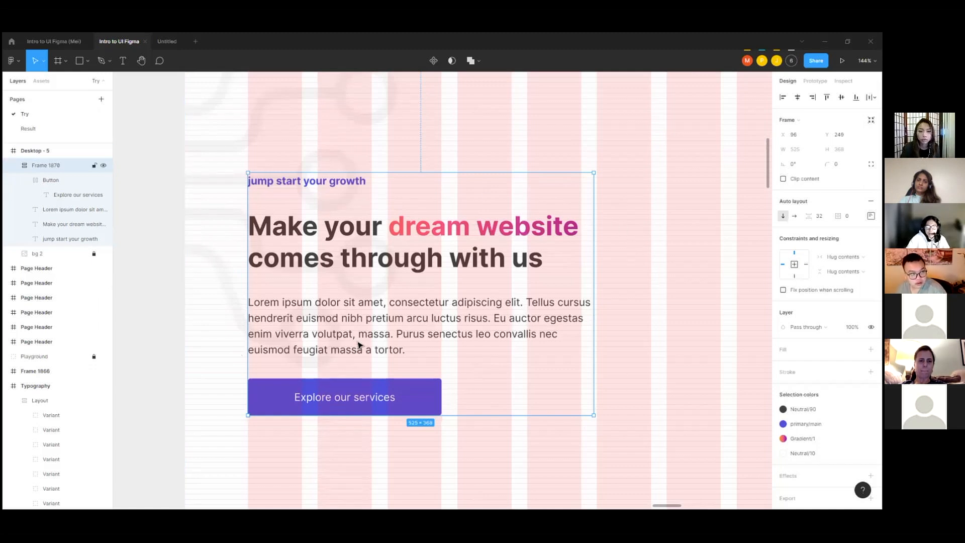
click(371, 330)
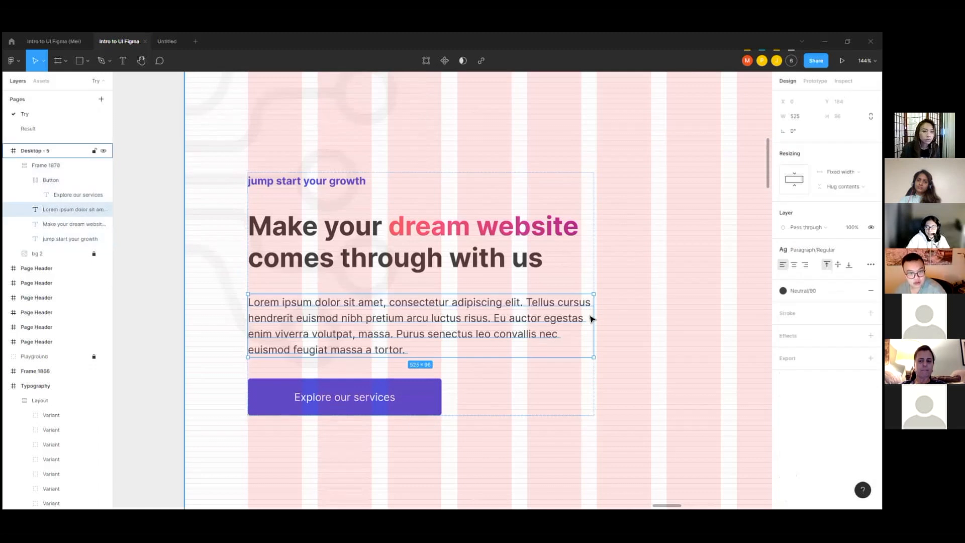
ctrl+scroll(592, 318, up, 3)
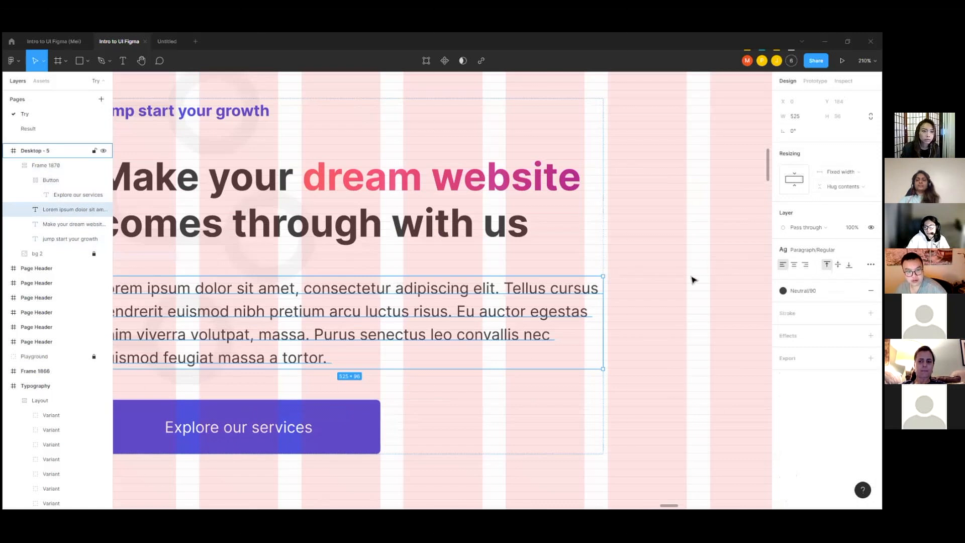
ctrl+scroll(692, 278, down, 3)
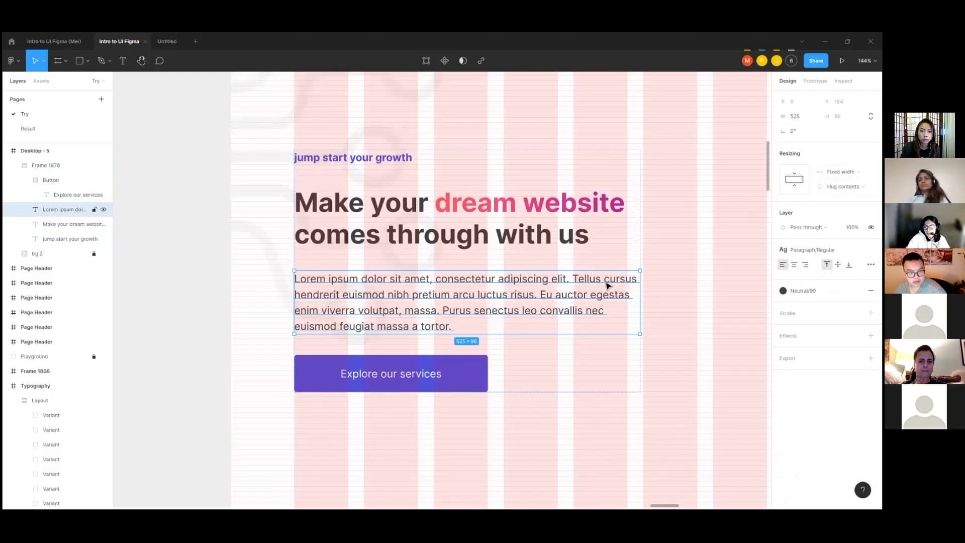
ctrl+scroll(622, 295, up, 1)
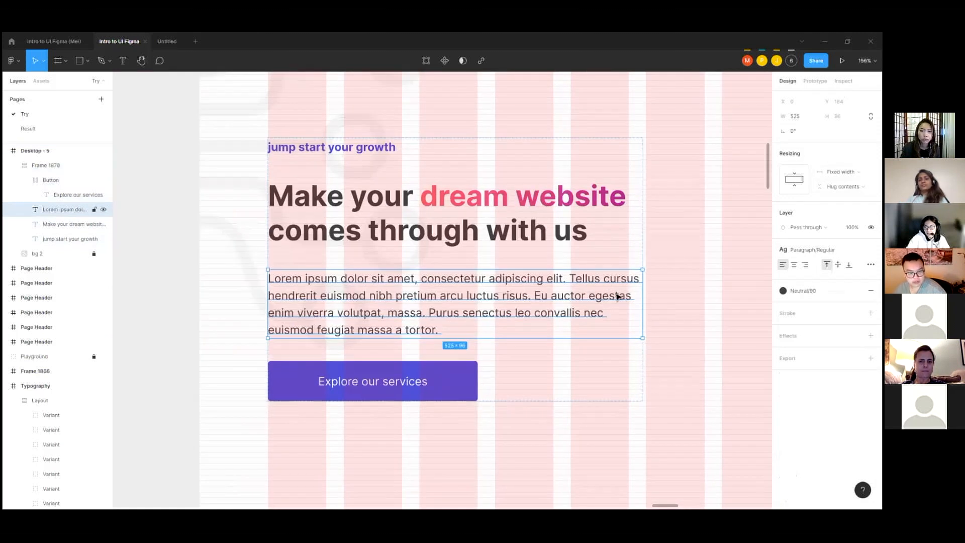
click(642, 144)
drag(645, 196, 686, 201)
key(ctrl+z)
Step: Set the Lorem ipsum paragraph's horizontal resizing to Fill container
click(570, 304)
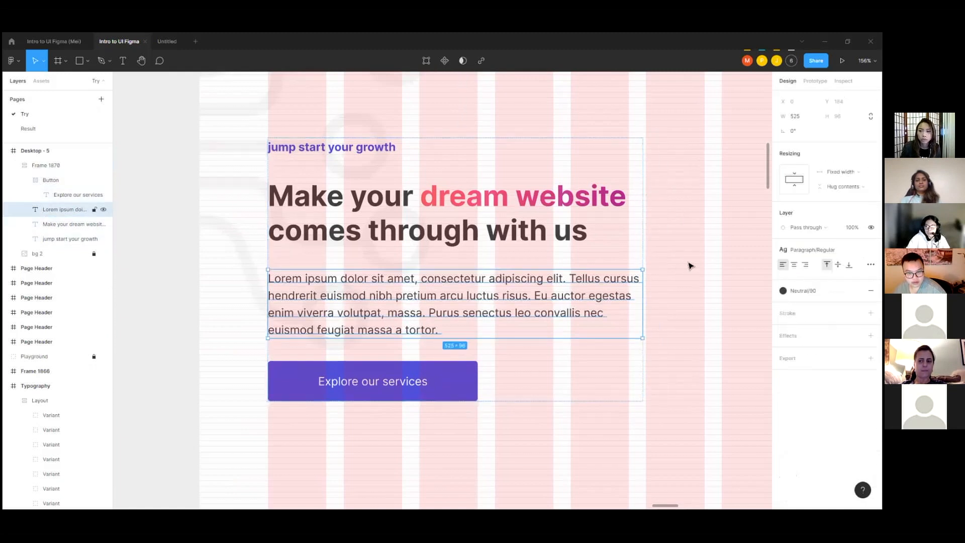
scroll(592, 287, up, 5)
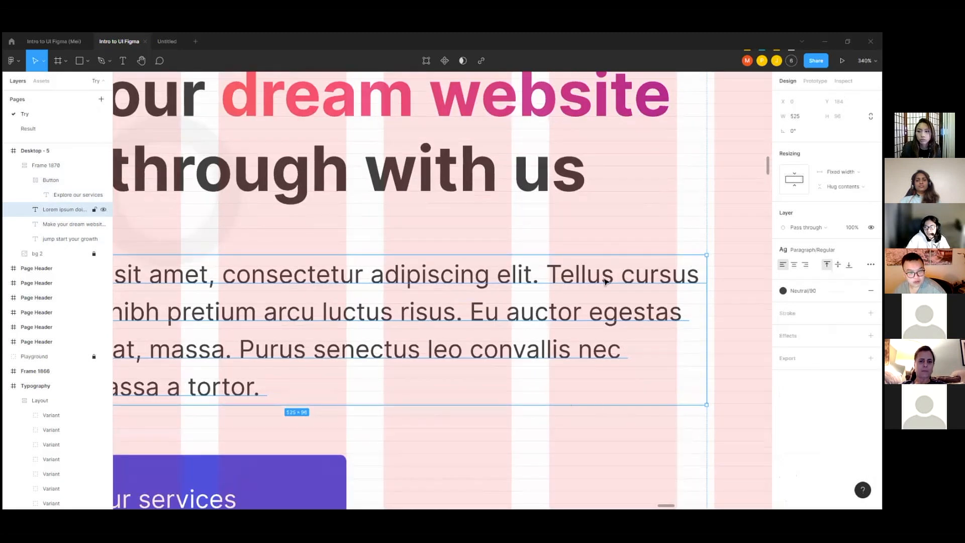
scroll(606, 281, down, 4)
click(672, 179)
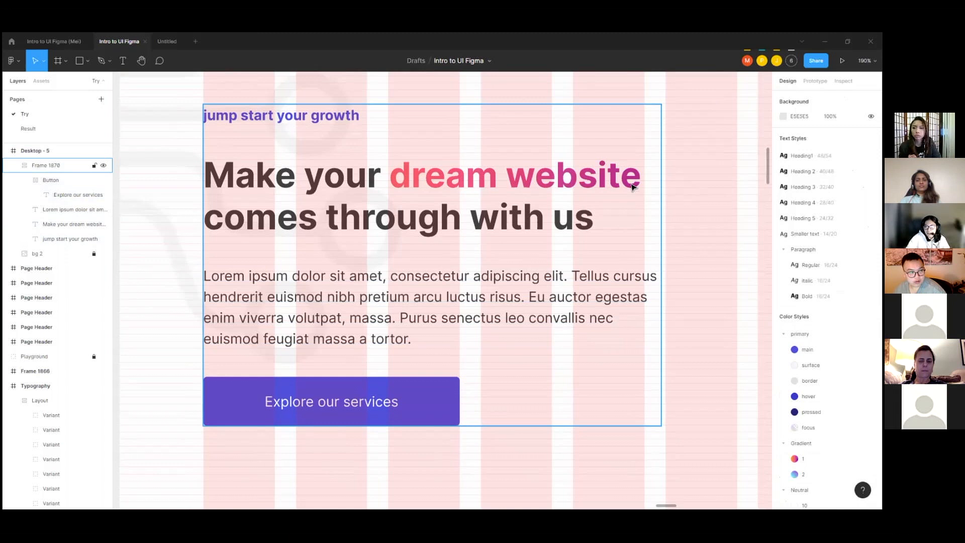
click(661, 176)
click(612, 294)
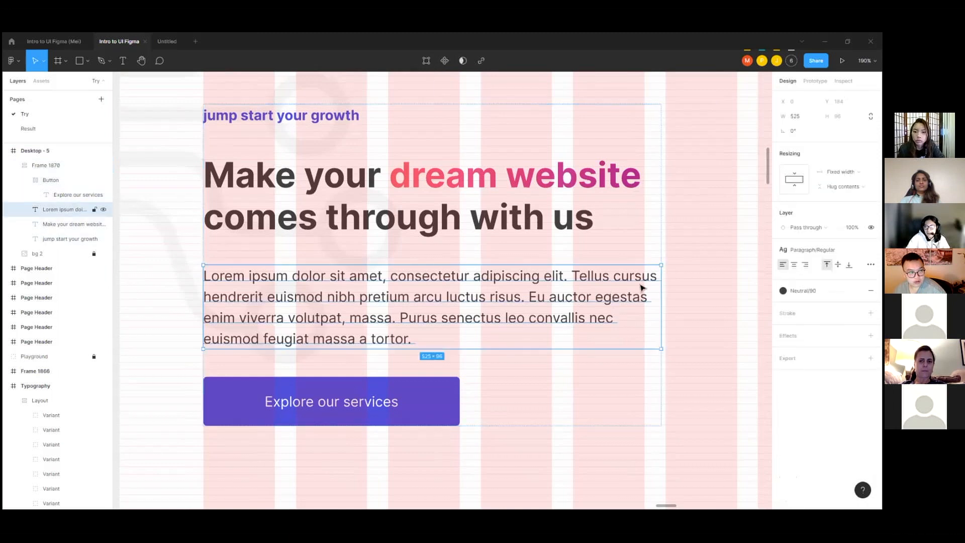
click(841, 172)
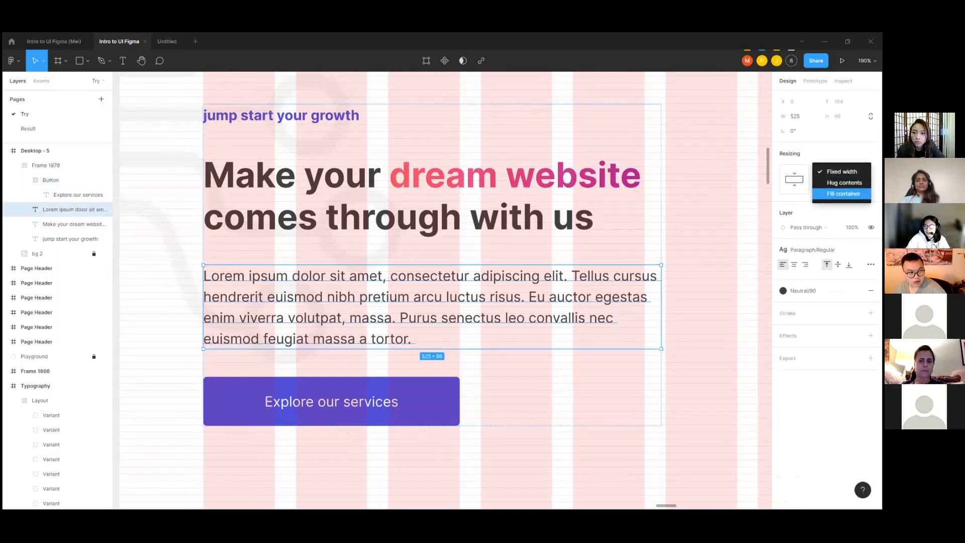
click(843, 193)
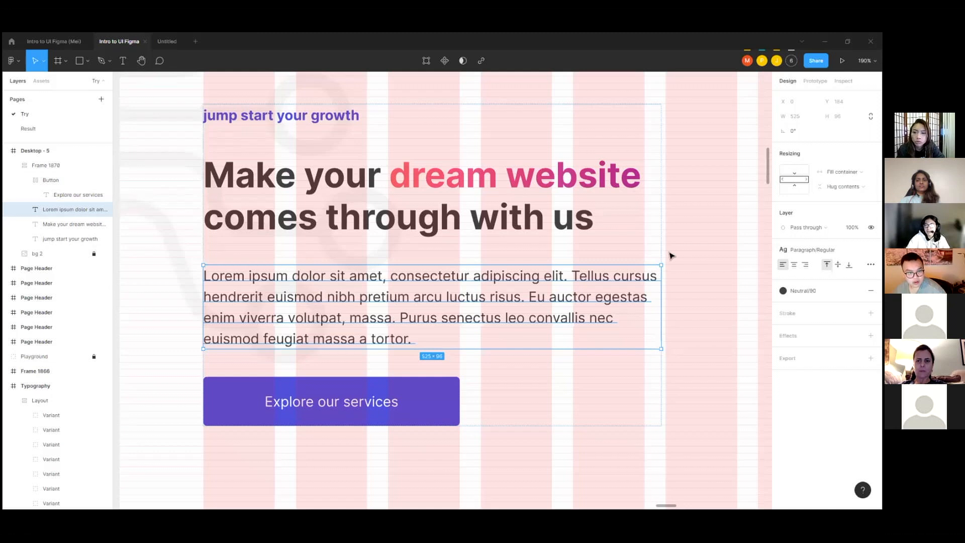
Step: Try resizing the auto layout frame to about 457 wide to test the paragraph's wrapping, and undo it
ctrl+scroll(671, 256, down, 5)
key(Escape)
drag(659, 205, 690, 207)
mouse_move(612, 207)
mouse_down()
mouse_move(683, 215)
mouse_move(597, 216)
mouse_move(657, 222)
mouse_move(616, 222)
mouse_up()
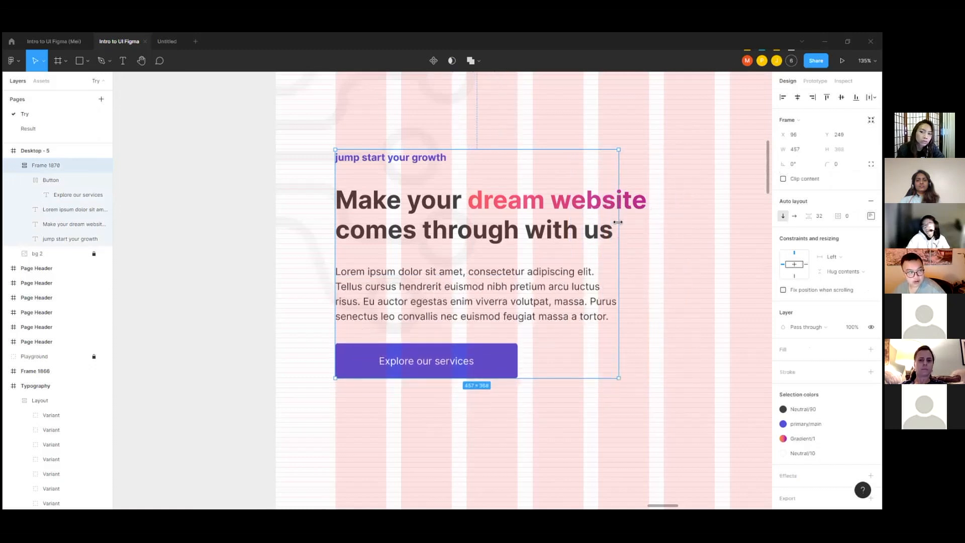
key(ctrl+z)
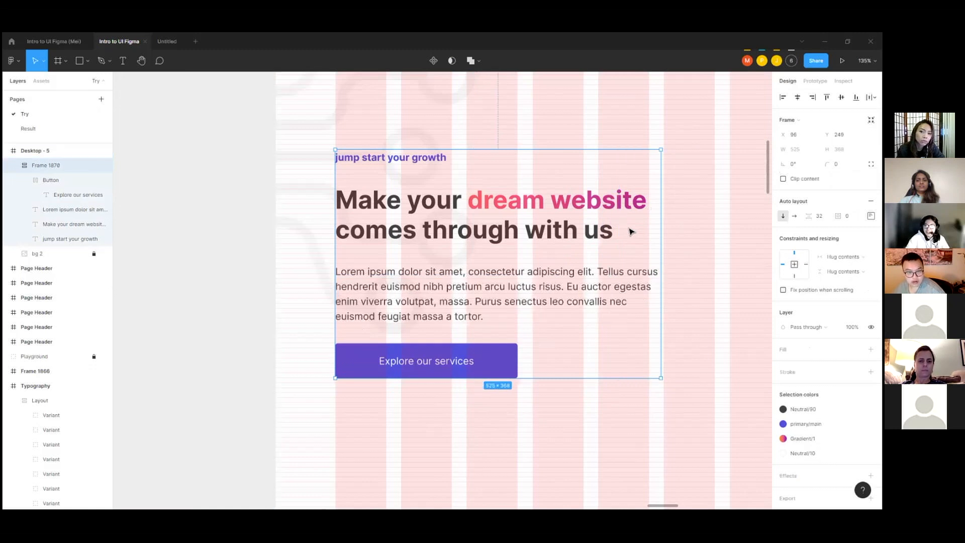
Step: Set the "Make your dream website" headline's horizontal resizing to Fill container
click(530, 230)
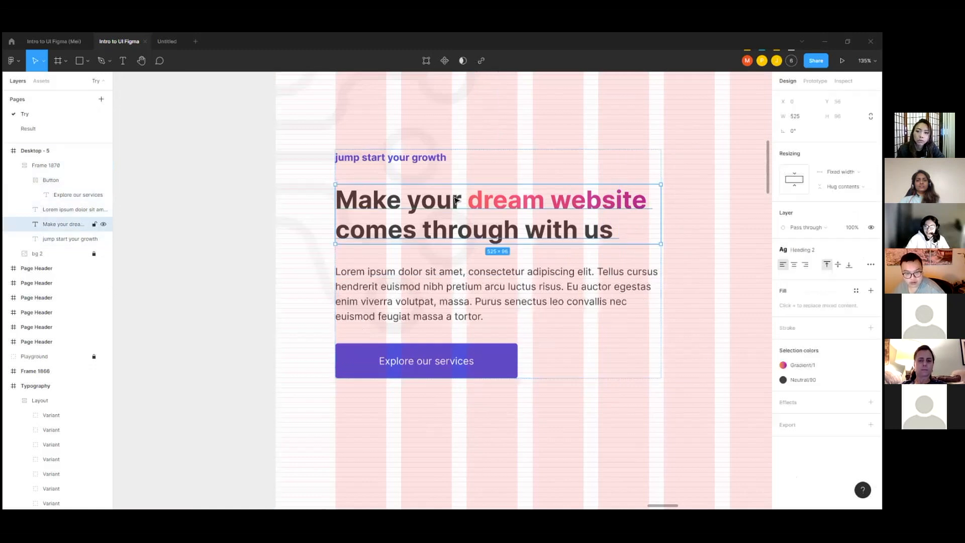
click(840, 172)
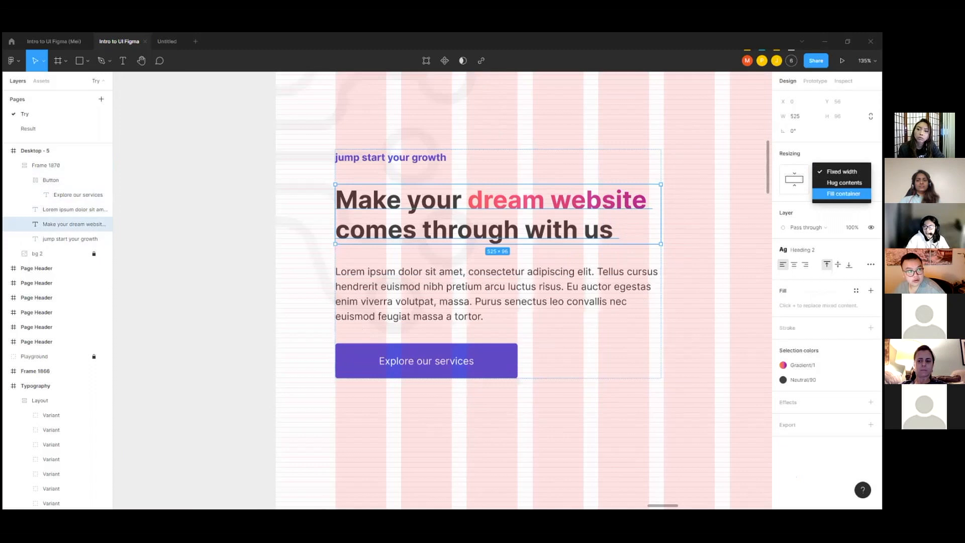
click(840, 193)
Step: Widen the auto layout frame to 506 so its right edge aligns with a grid column
scroll(589, 205, down, 1)
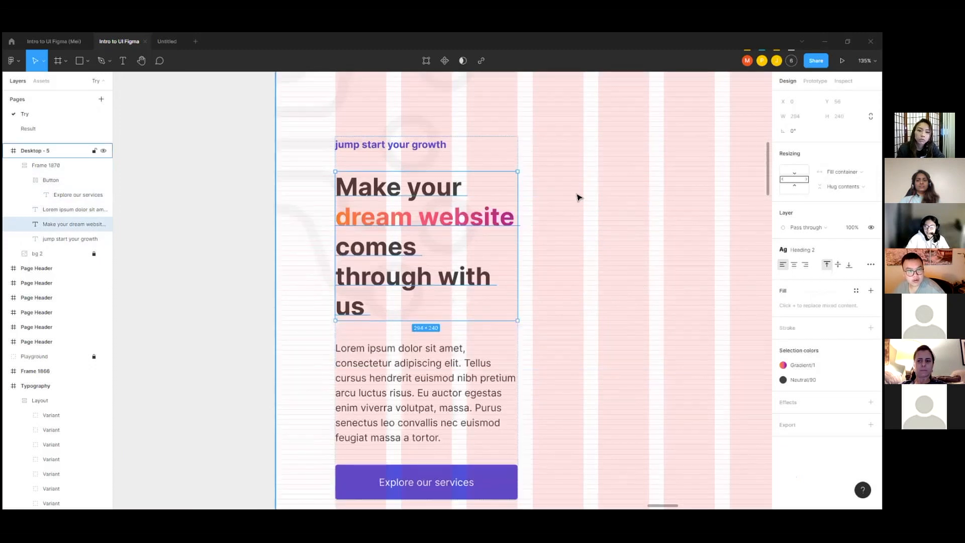
scroll(577, 197, down, 1)
click(574, 194)
click(497, 164)
drag(521, 183, 644, 192)
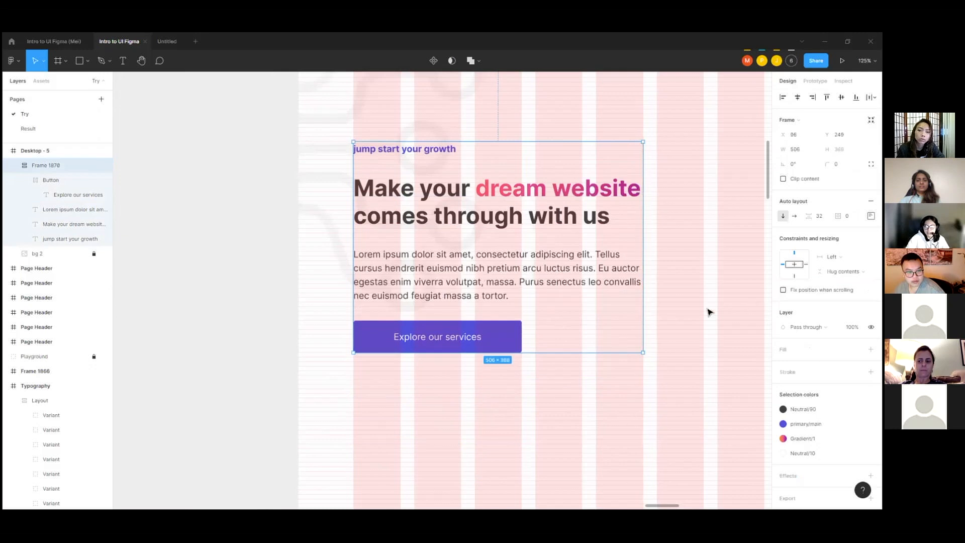
Step: Set the "jump start your growth" text's horizontal resizing to Fill container
click(411, 153)
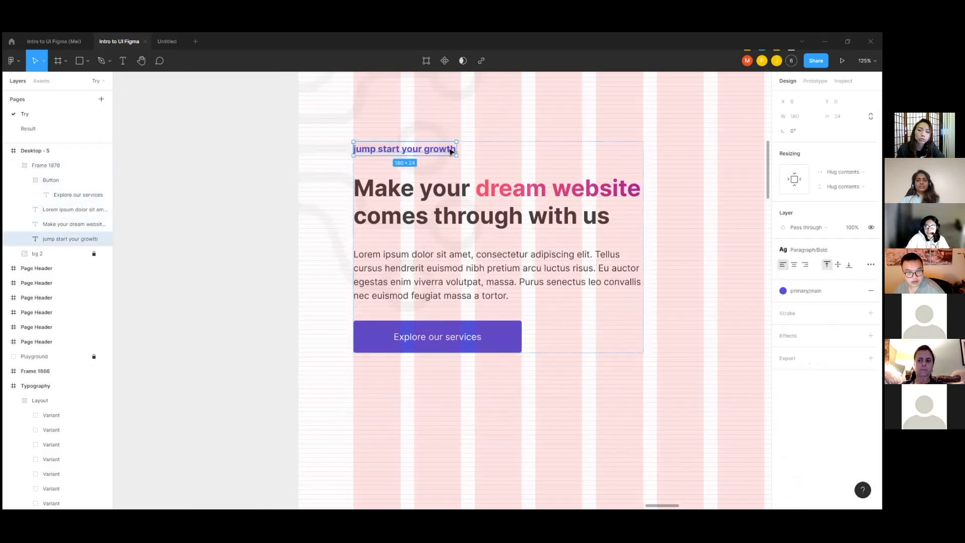
click(846, 172)
click(844, 186)
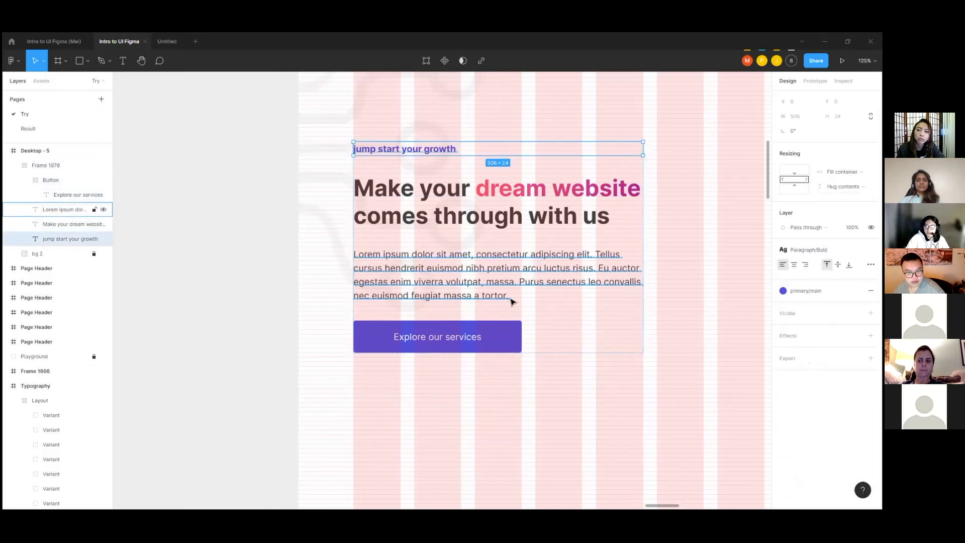
Step: Try narrowing the auto layout frame to about 294 wide to test the text wrapping, and widen it back to 506
click(483, 350)
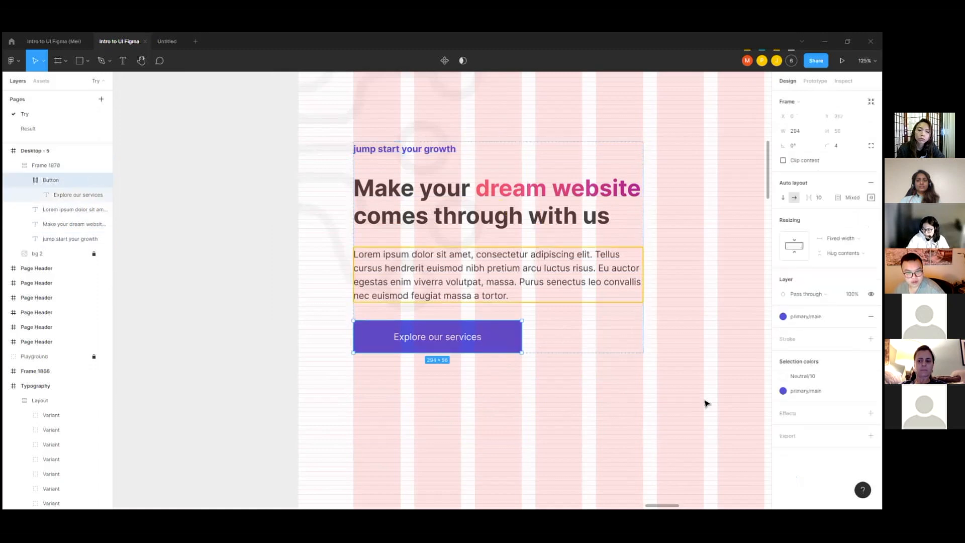
scroll(472, 340, up, 3)
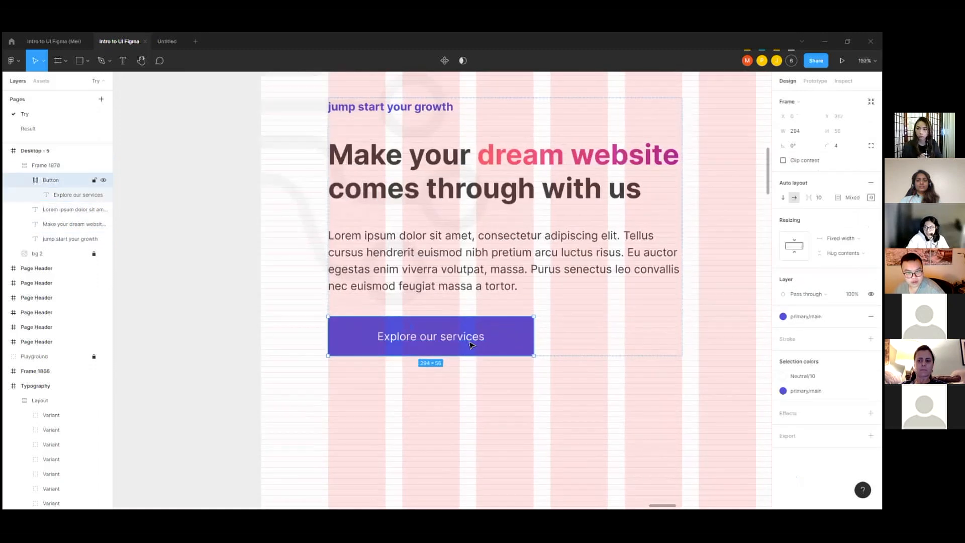
scroll(520, 387, down, 3)
click(522, 316)
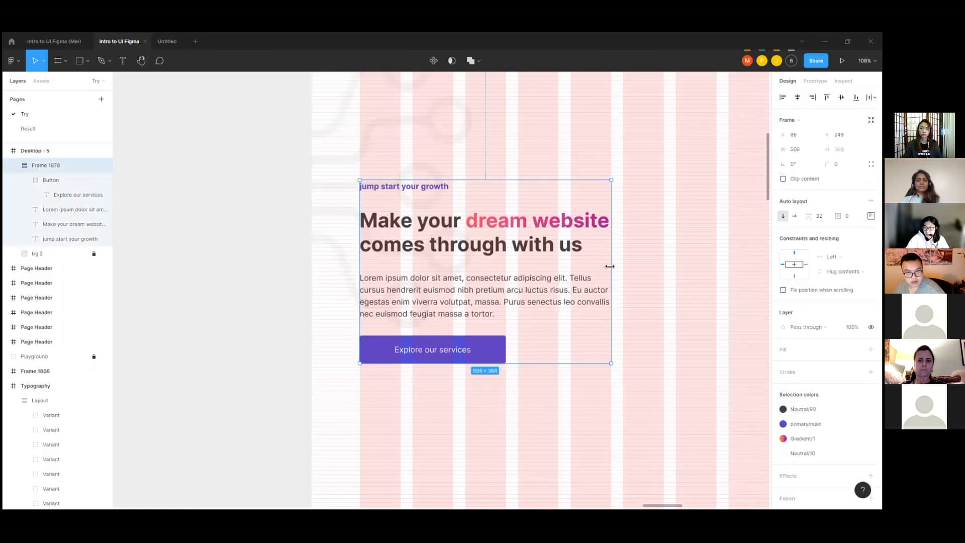
mouse_move(610, 266)
mouse_down()
mouse_move(558, 265)
mouse_move(622, 269)
mouse_move(561, 268)
mouse_move(610, 278)
mouse_up()
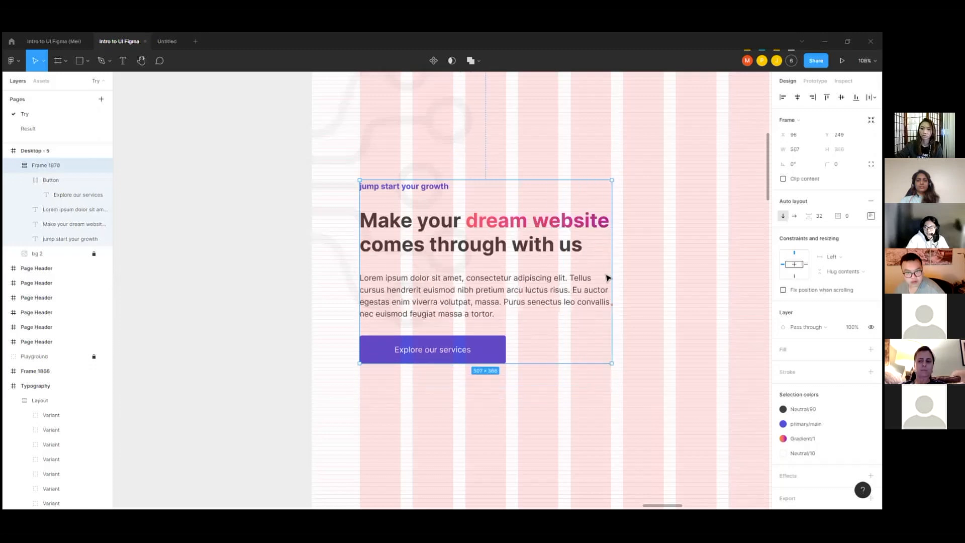
scroll(392, 254, down, 5)
scroll(468, 262, up, 3)
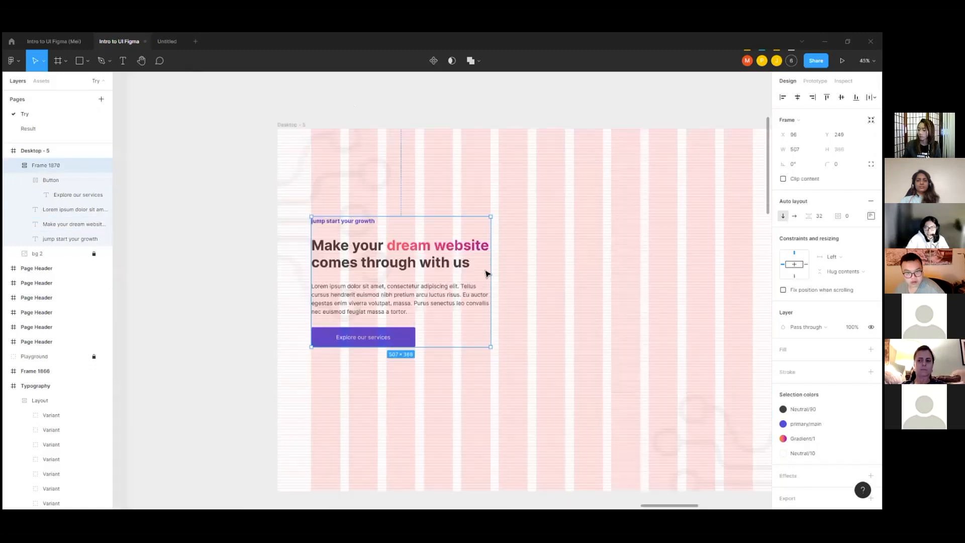
drag(489, 271, 415, 274)
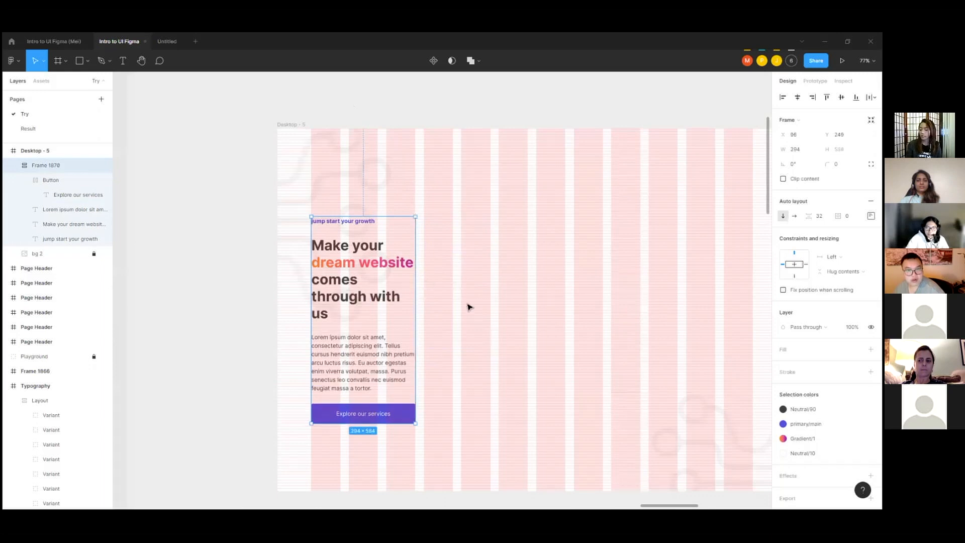
drag(420, 310, 492, 309)
Step: Examine the Lorem ipsum paragraph's horizontal resizing options and how its text block fills the auto layout frame
click(465, 305)
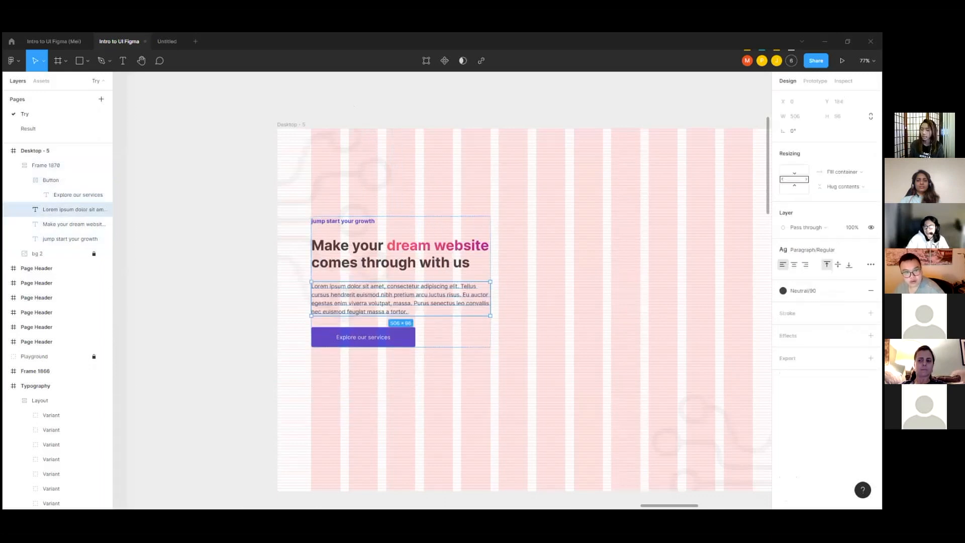
click(842, 171)
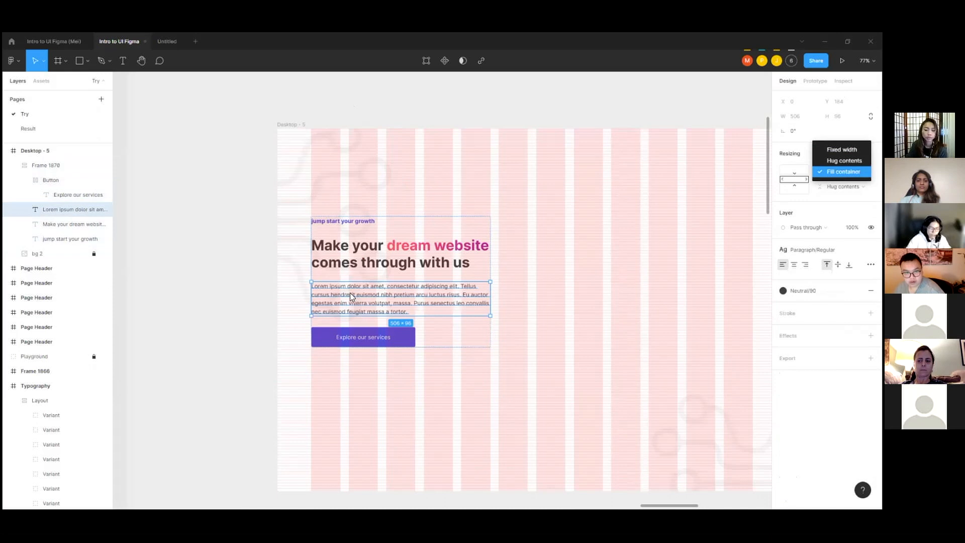
click(494, 237)
scroll(494, 238, up, 4)
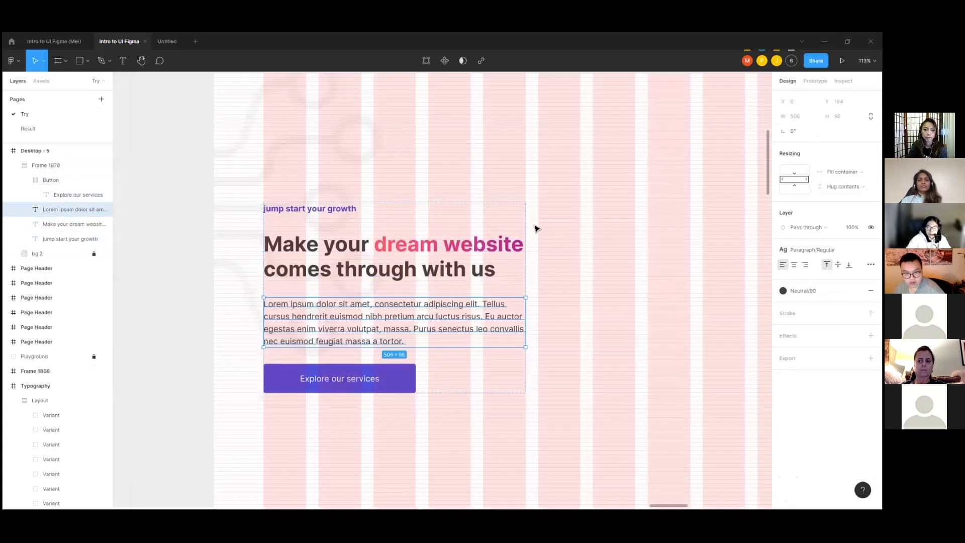
click(536, 229)
click(490, 316)
scroll(401, 330, up, 1)
double_click(450, 313)
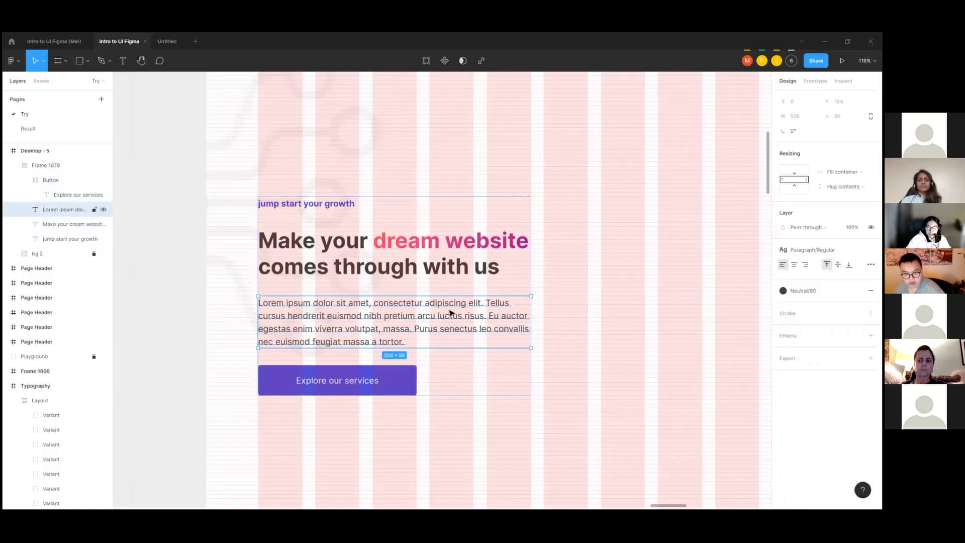
scroll(327, 297, up, 4)
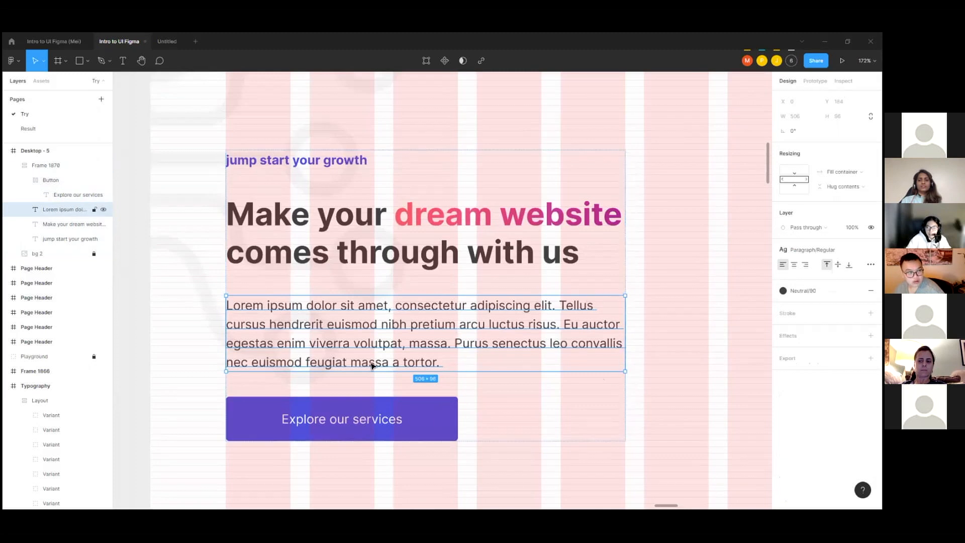
scroll(362, 291, down, 2)
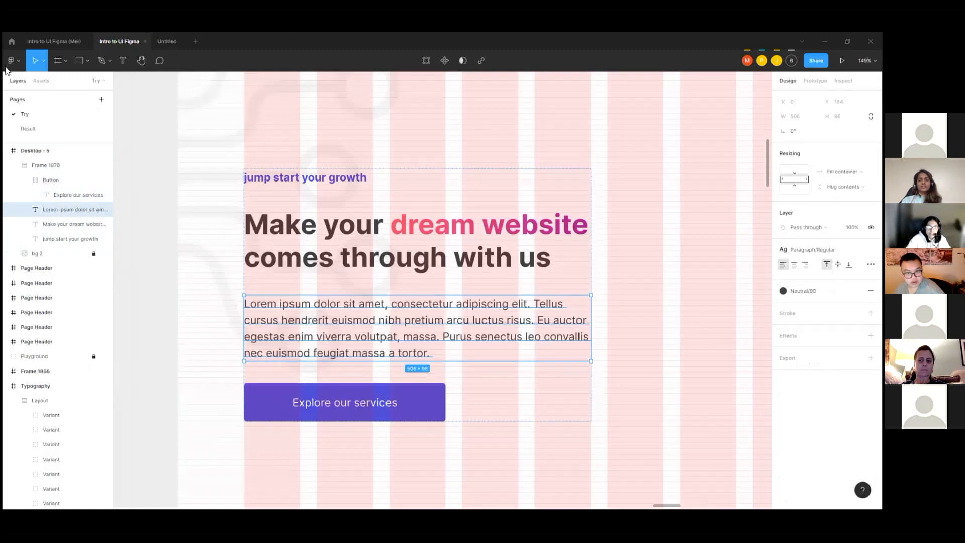
Step: Draw a grey rectangle about 73 × 65 in the empty grid area beside the paragraph
click(79, 60)
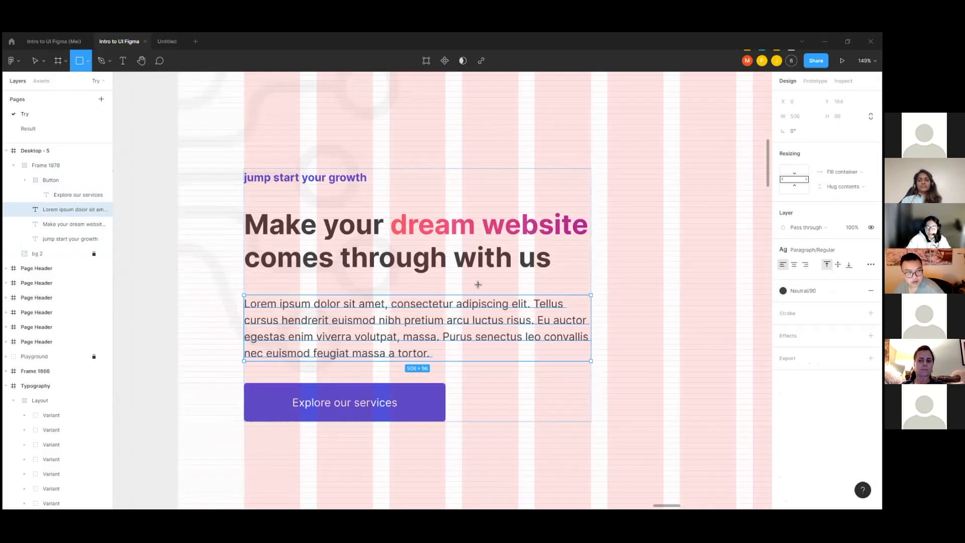
scroll(468, 277, right, 3)
drag(494, 269, 544, 314)
click(521, 301)
Step: Surround the grey rectangle with four thin rectangles, one along each side, about 5 to 8 thick, to represent padding
drag(517, 263, 517, 258)
drag(522, 225, 405, 225)
scroll(520, 266, up, 3)
drag(418, 264, 505, 413)
mouse_move(515, 356)
mouse_down()
mouse_move(537, 395)
mouse_move(521, 410)
mouse_move(517, 369)
mouse_up()
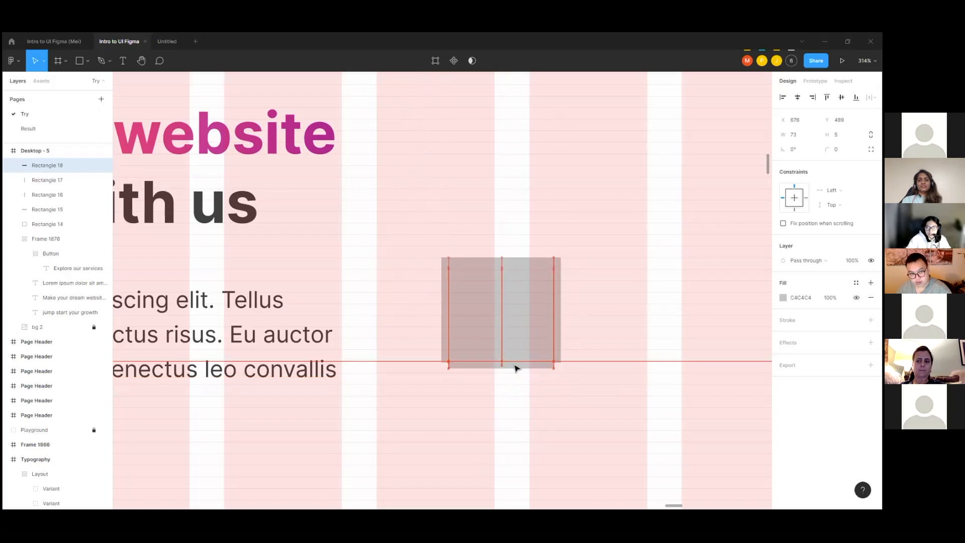
Step: Fill the four thin strips around the grey rectangle with cyan 00E3F1
shift+click(445, 318)
shift+click(559, 314)
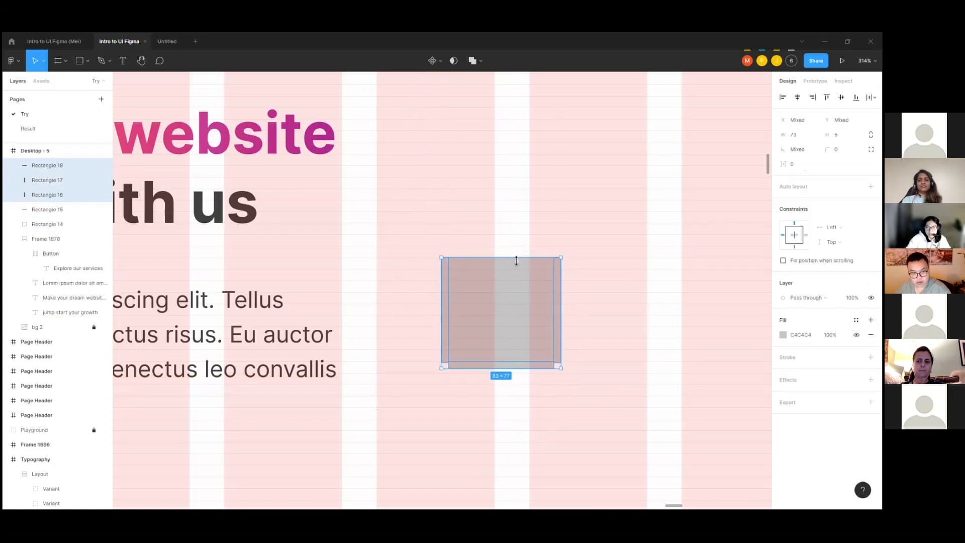
shift+click(517, 263)
click(783, 312)
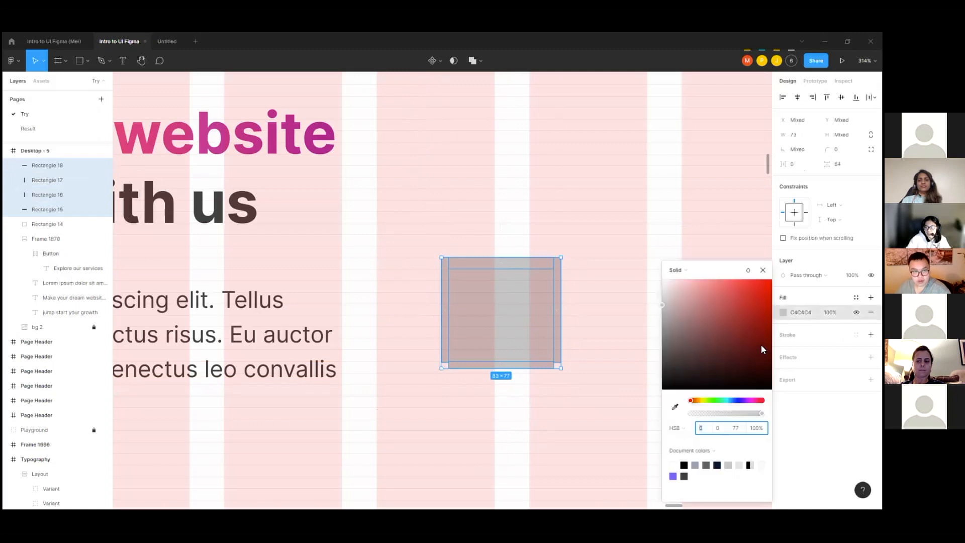
click(727, 400)
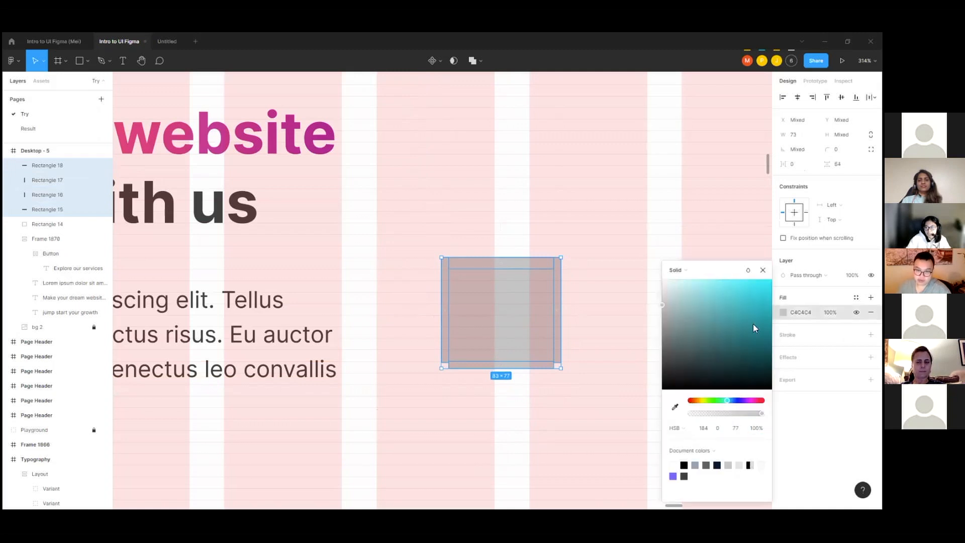
drag(757, 320, 779, 292)
click(622, 214)
Step: Lengthen the two vertical cyan strips down to the lower edge of the bottom strip to close the border's corners
scroll(573, 327, down, 1)
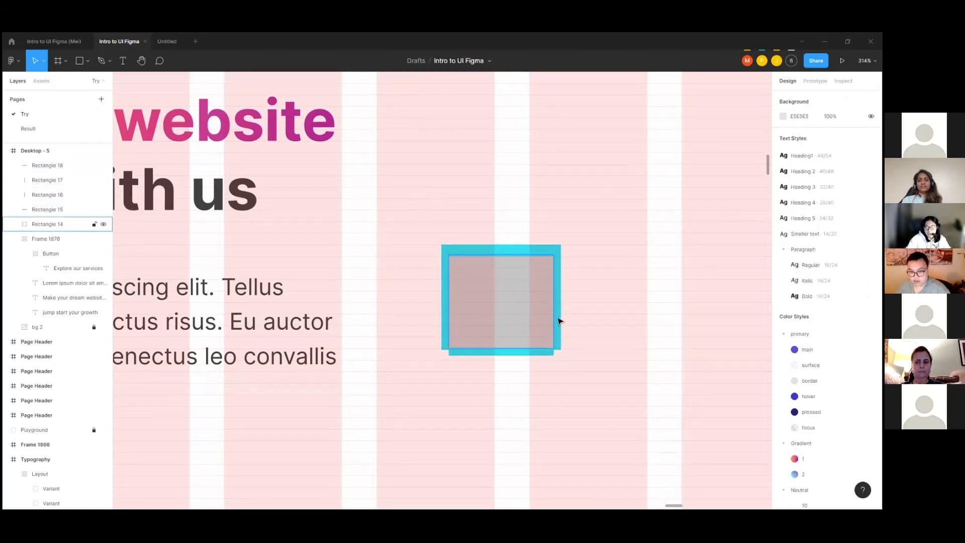
scroll(528, 337, up, 1)
click(432, 352)
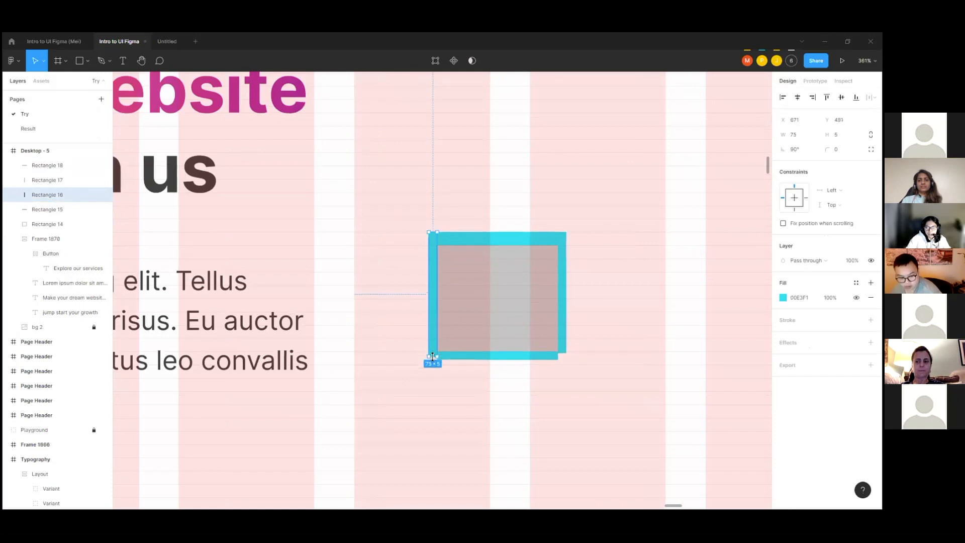
click(561, 358)
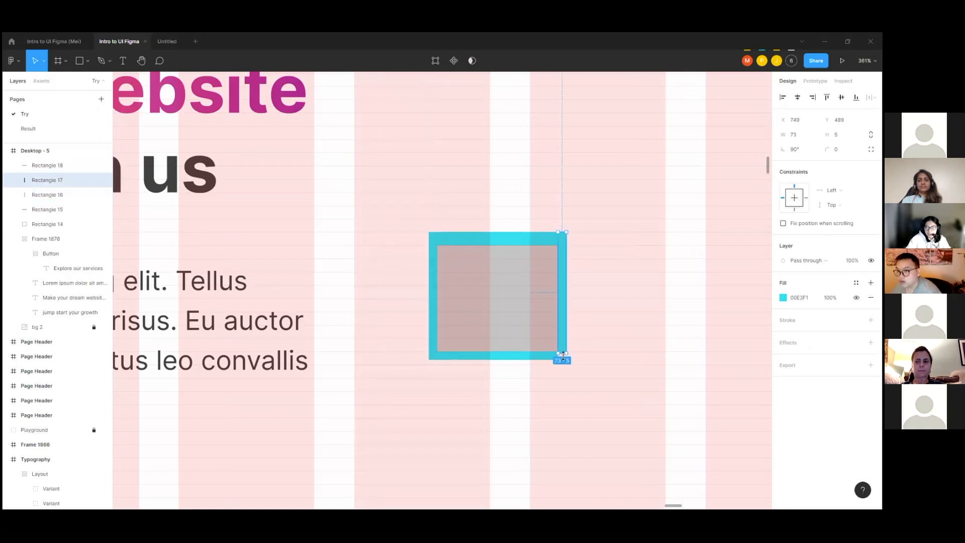
click(586, 330)
Step: Widen the grey rectangle to about 104 and move the right cyan strip to its new edge
click(495, 284)
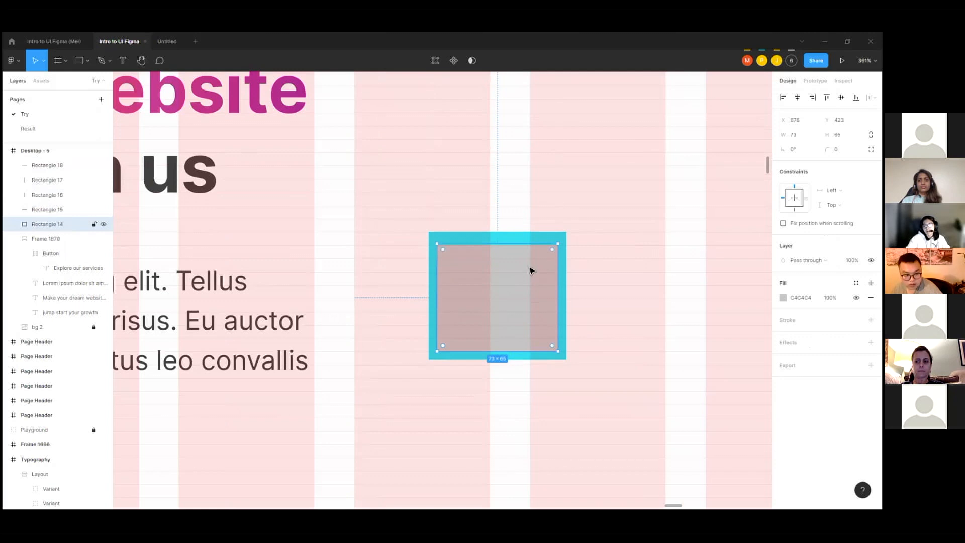
scroll(580, 293, up, 2)
scroll(412, 250, down, 3)
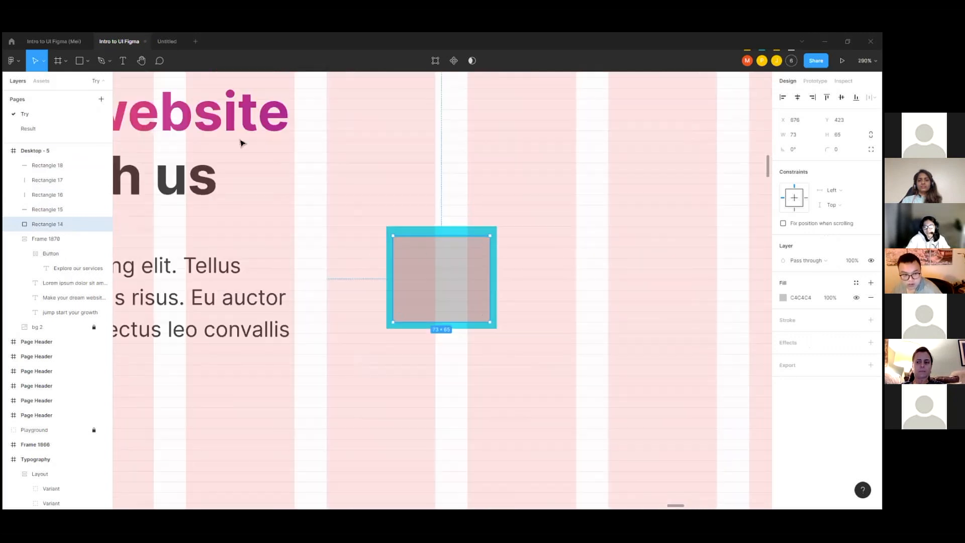
scroll(445, 280, up, 2)
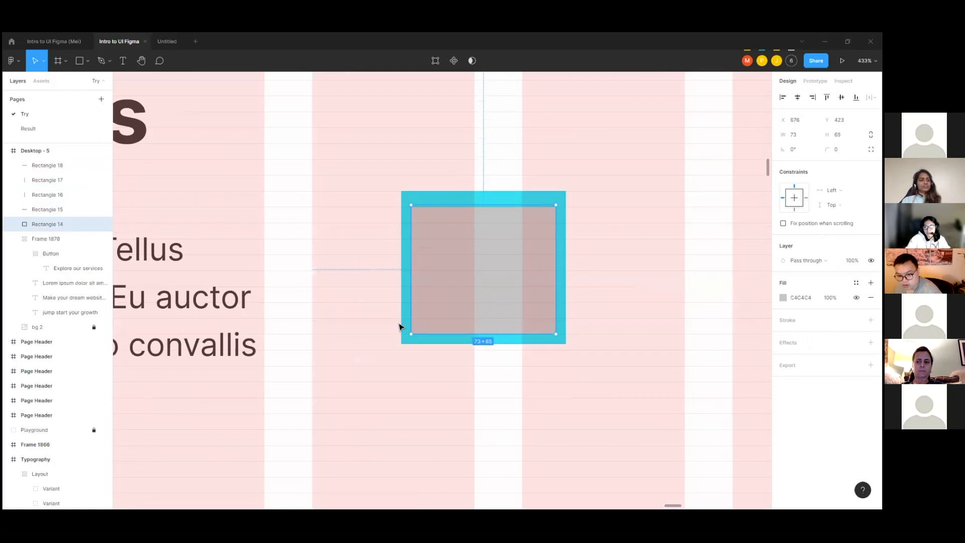
drag(562, 273, 617, 273)
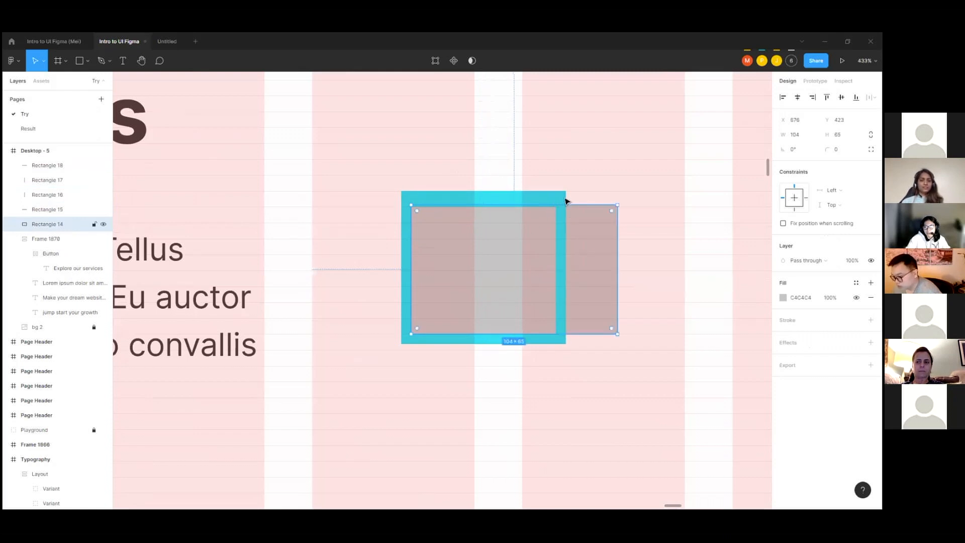
click(565, 227)
drag(562, 252, 623, 256)
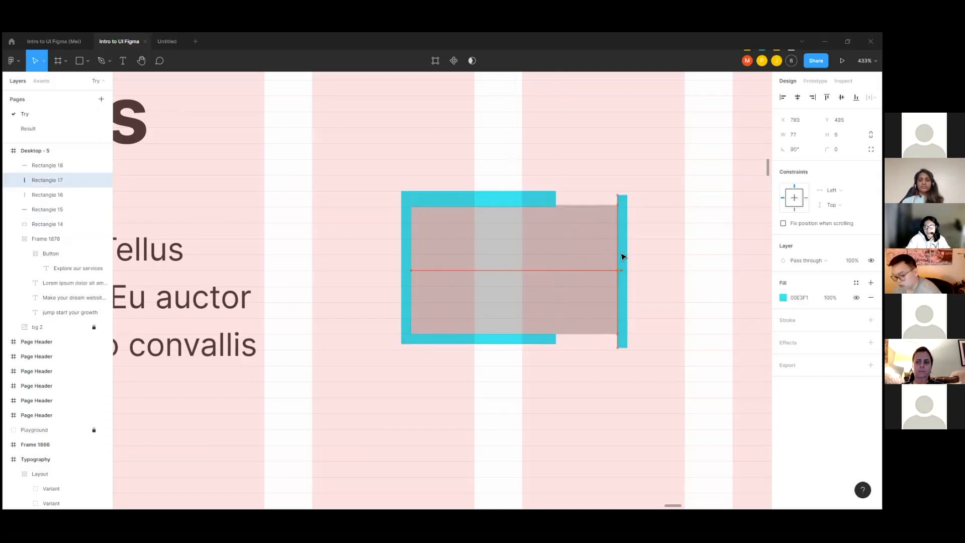
Step: Extend the bottom cyan strip to about 104 and the top one to about 109 to meet the right strip
click(552, 339)
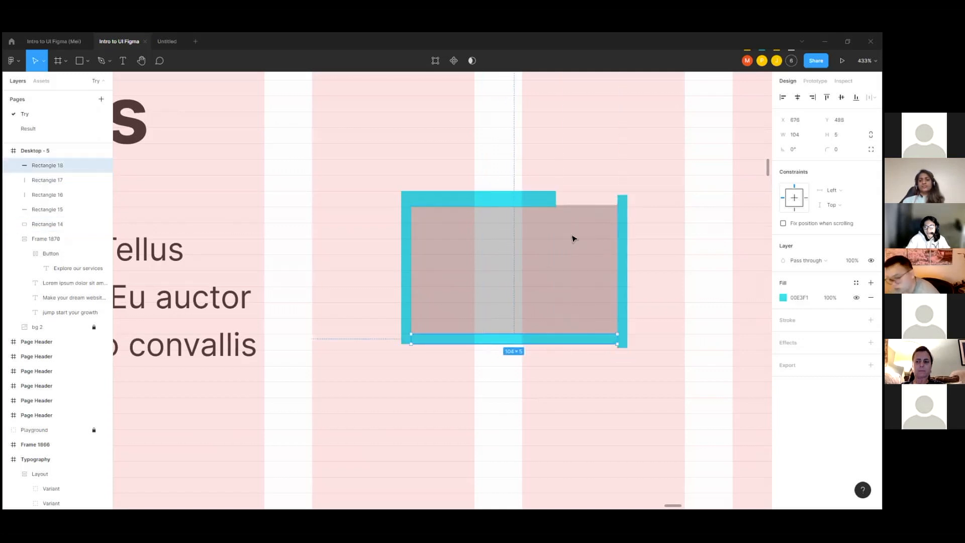
click(552, 204)
drag(559, 200, 625, 203)
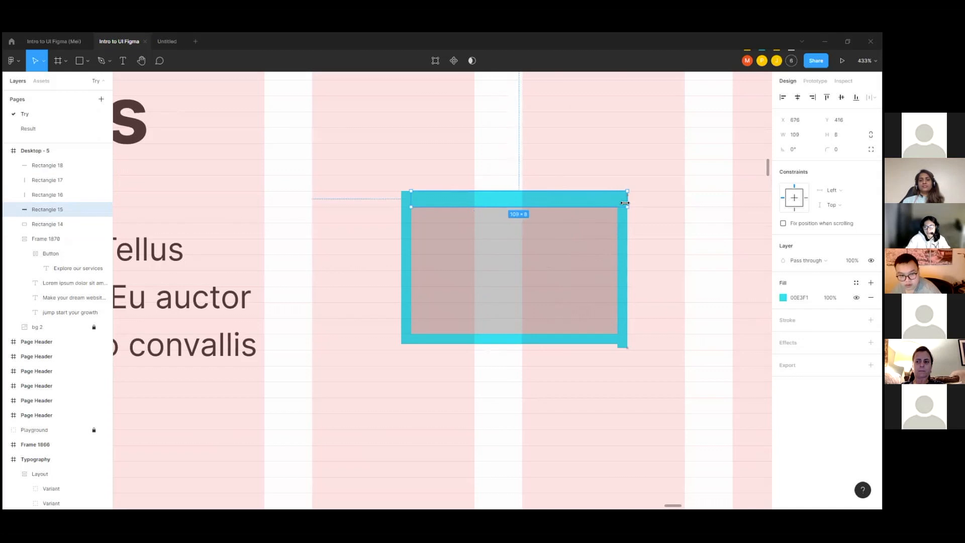
click(678, 300)
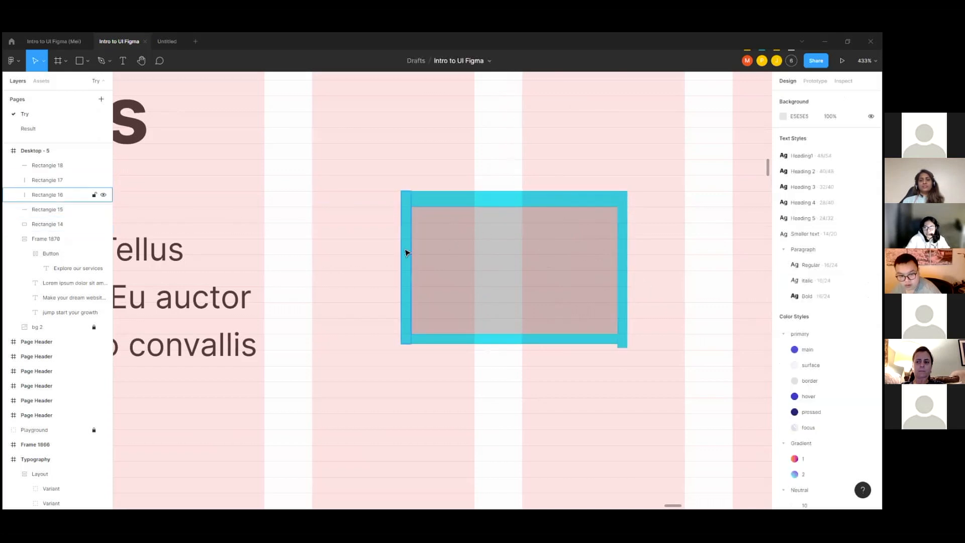
Step: Narrow the grey rectangle to about 74 wide, keeping its left edge in place inside the cyan border
scroll(405, 252, down, 3)
scroll(591, 239, up, 3)
click(547, 221)
click(536, 218)
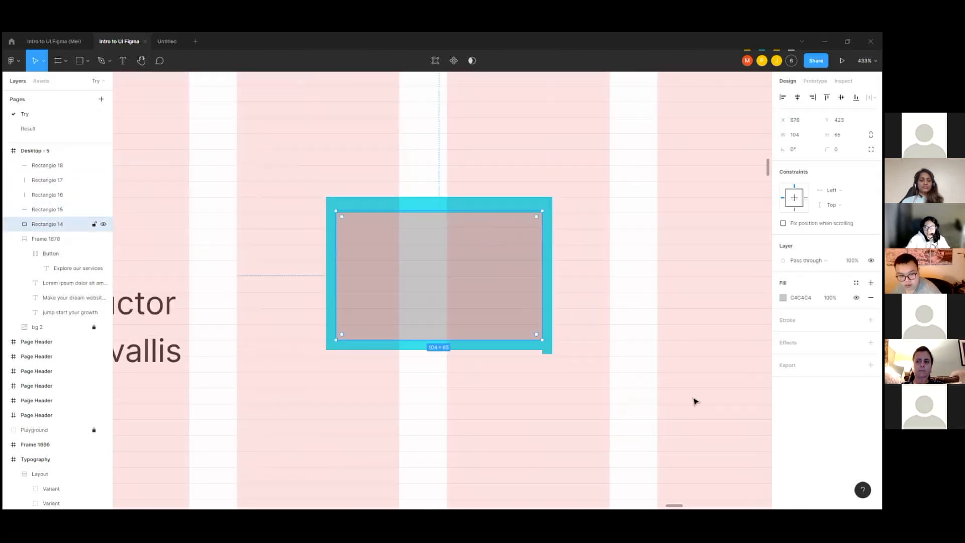
drag(544, 260, 482, 256)
Step: Move the right cyan strip farther out and extend the top and bottom strips to meet it, the bottom one to about 186
click(547, 239)
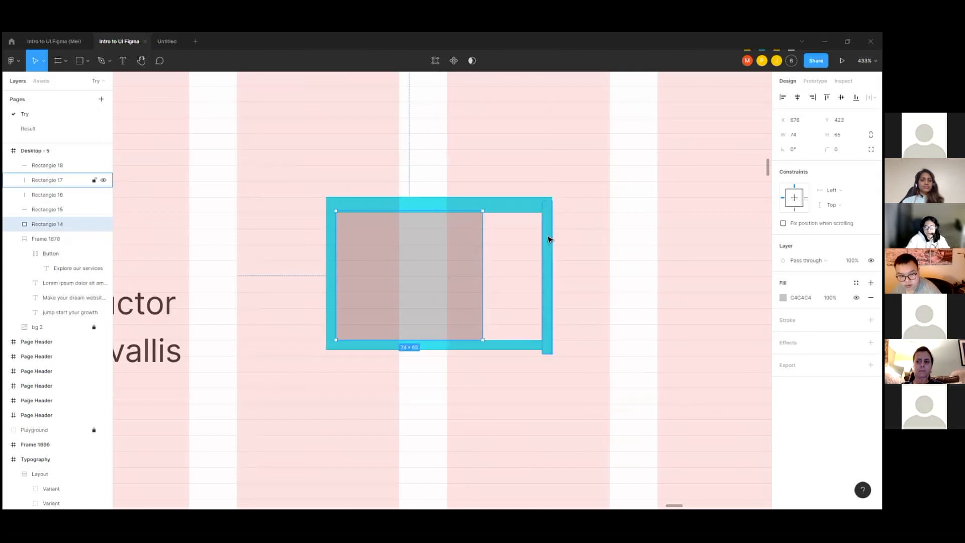
drag(549, 272, 719, 266)
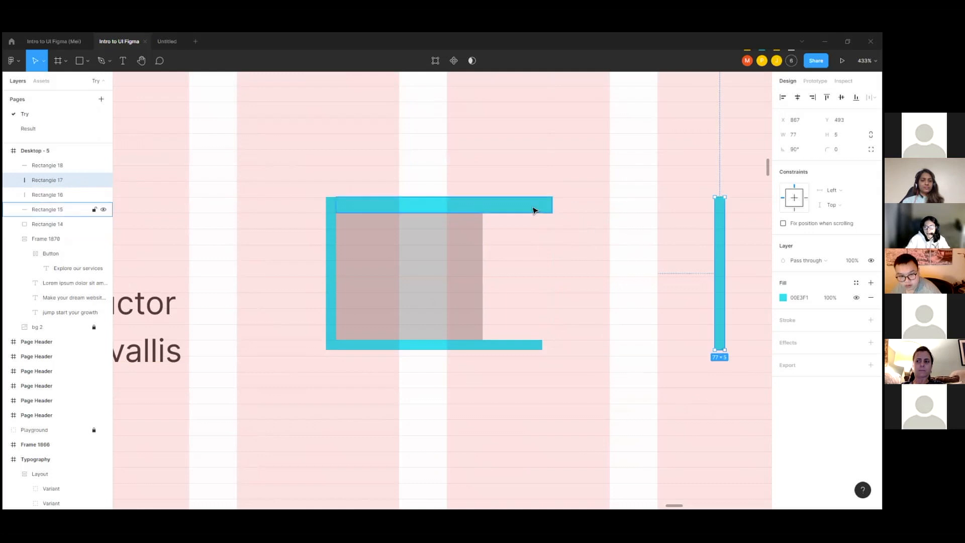
click(535, 209)
drag(552, 205, 724, 216)
click(536, 344)
drag(543, 345, 720, 346)
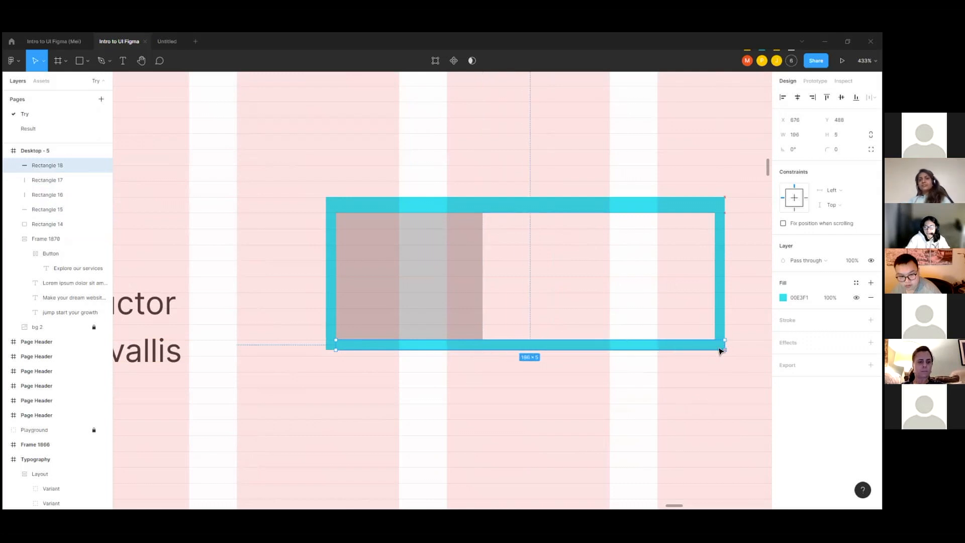
click(642, 267)
scroll(552, 265, down, 3)
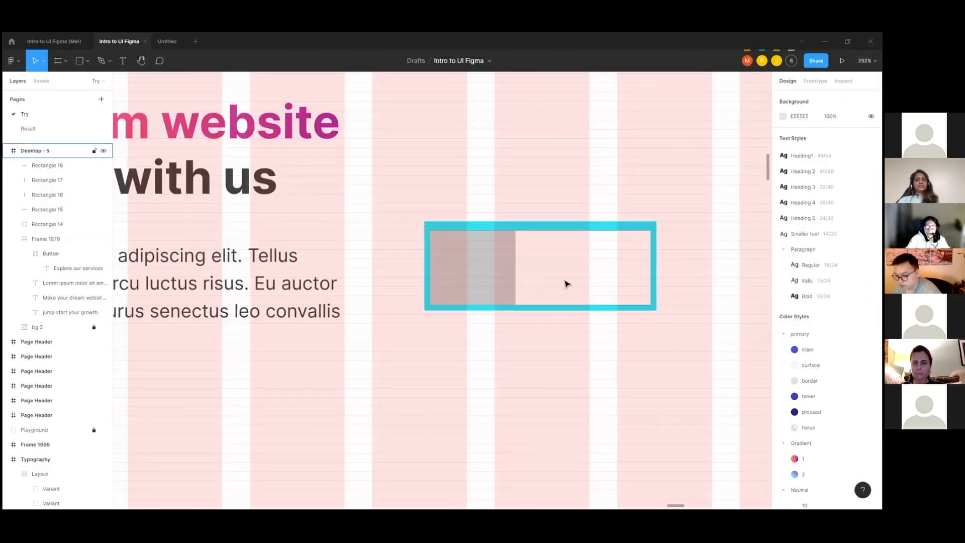
Step: Check the horizontal resizing options of the Lorem ipsum paragraph, keeping Fill container selected
double_click(331, 285)
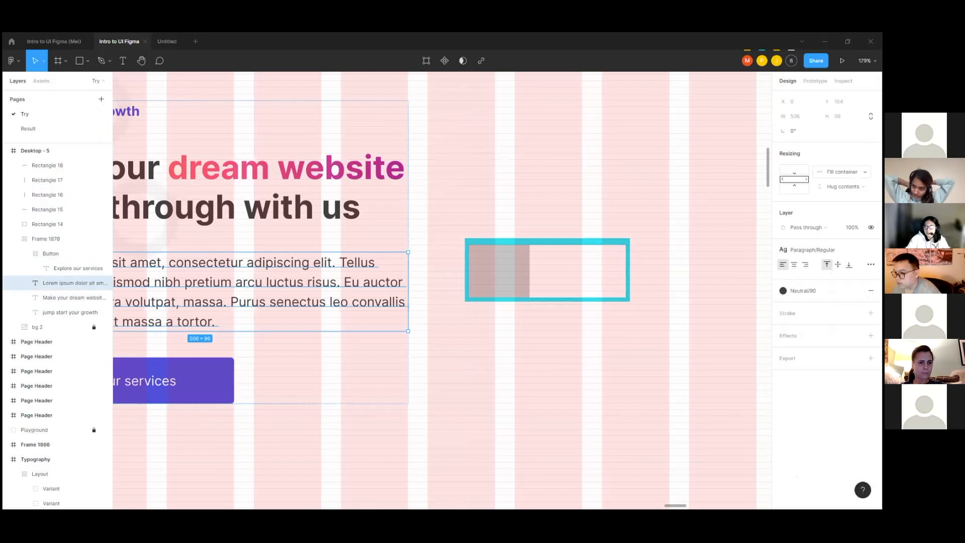
scroll(652, 254, down, 2)
scroll(633, 280, left, 5)
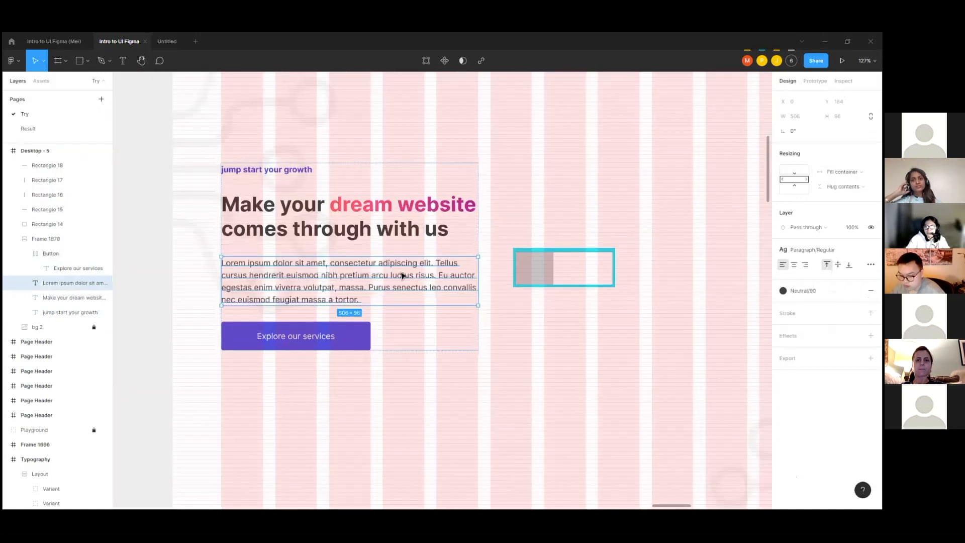
double_click(541, 263)
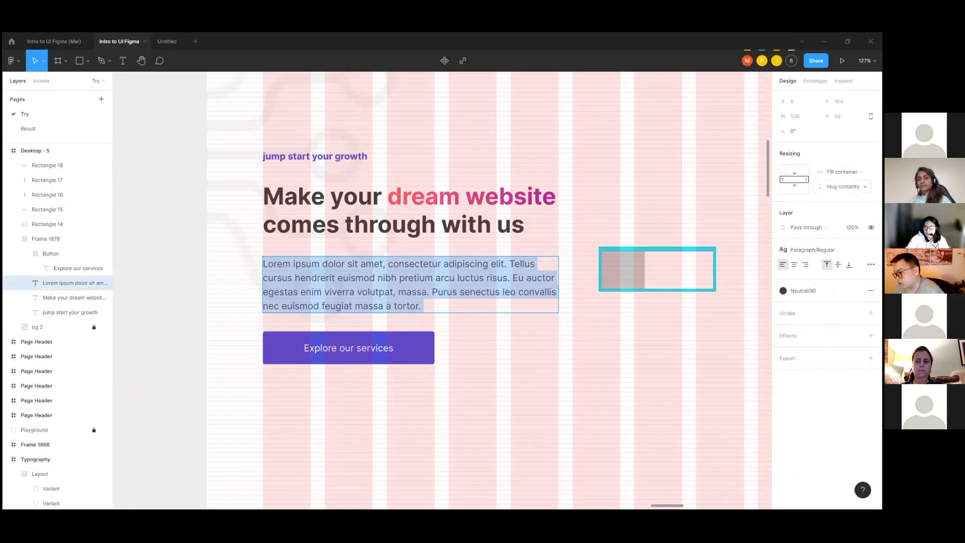
click(842, 171)
click(842, 172)
click(604, 235)
click(843, 172)
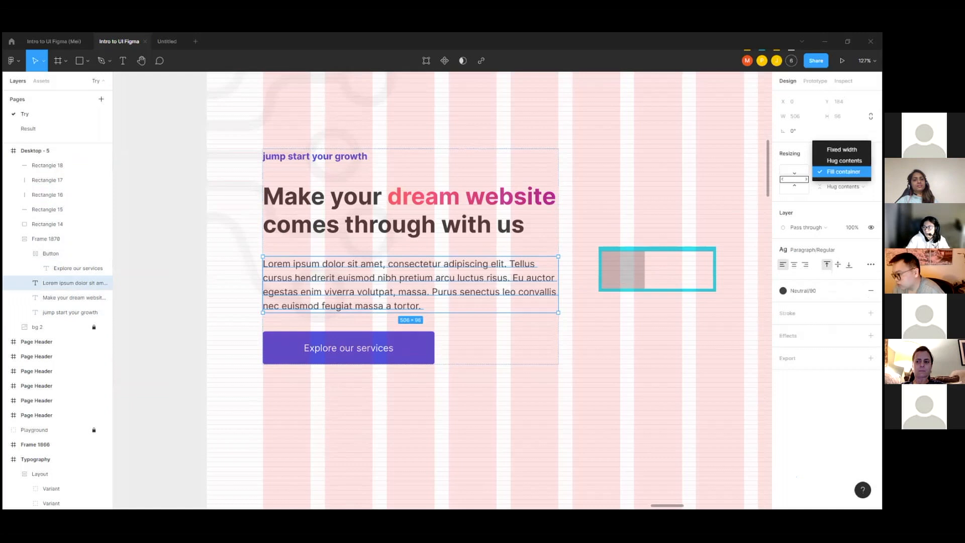
click(844, 171)
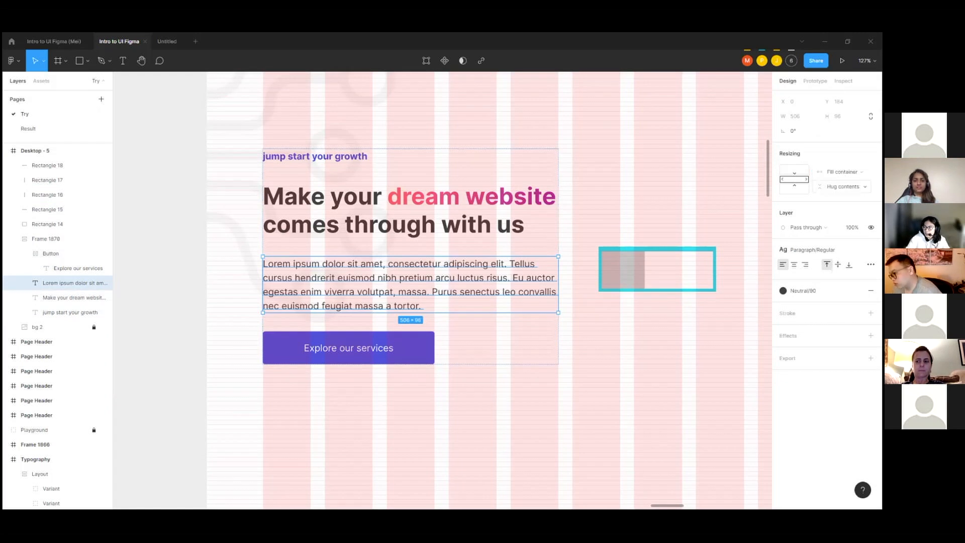
Step: Delete the grey rectangle and its four cyan border strips beside the hero text
click(581, 258)
drag(581, 228, 679, 329)
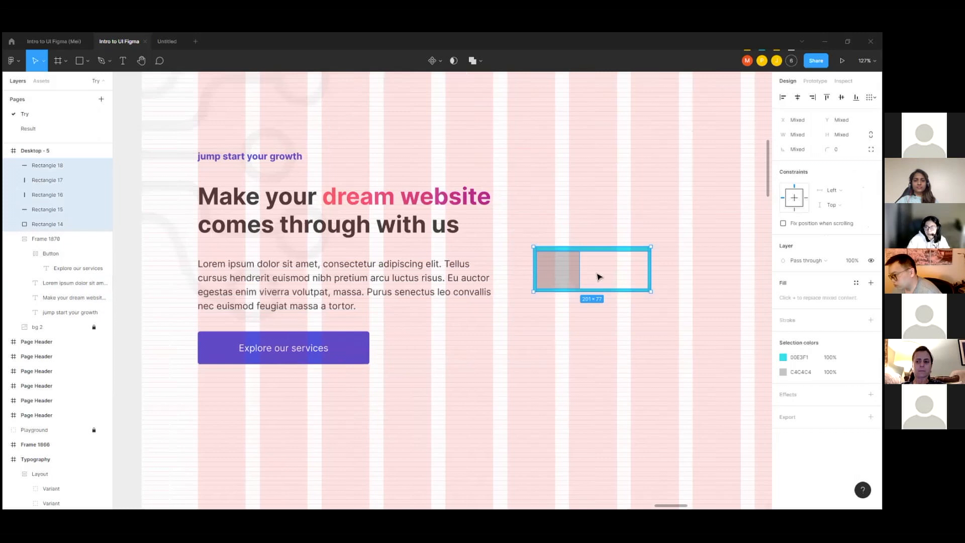
drag(680, 227, 523, 329)
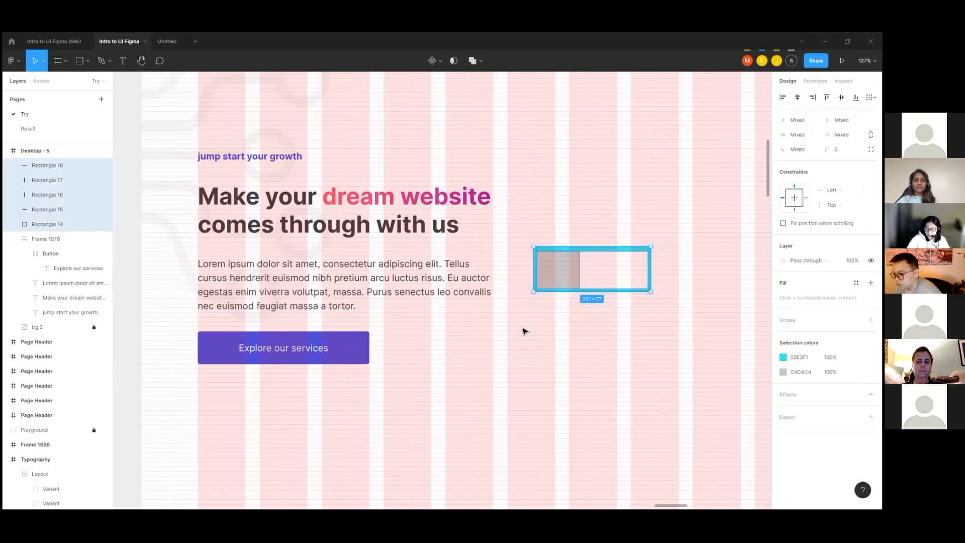
key(Delete)
Step: Try narrowing the hero text frame to about 365 wide, and undo the resize
scroll(606, 201, down, 3)
click(447, 237)
drag(527, 242, 470, 245)
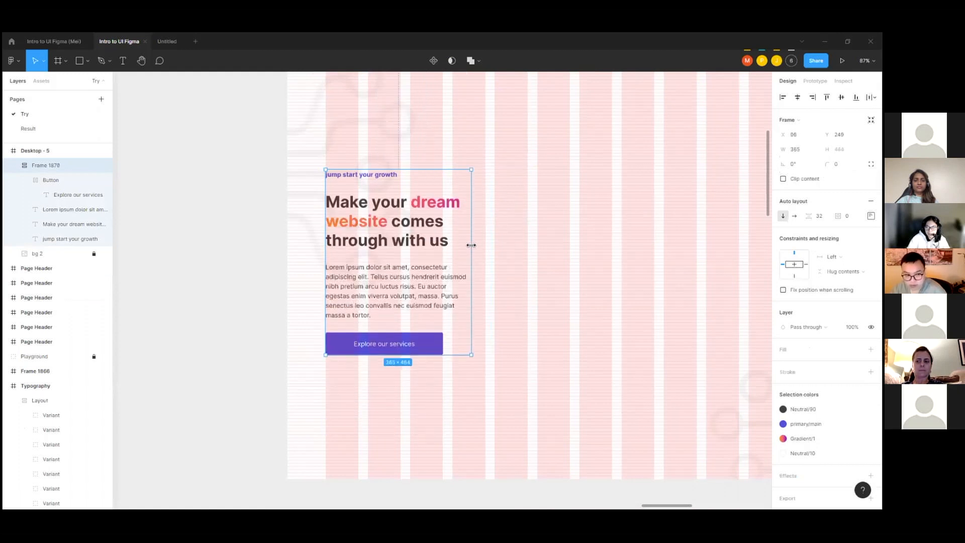
key(ctrl+z)
scroll(403, 284, up, 3)
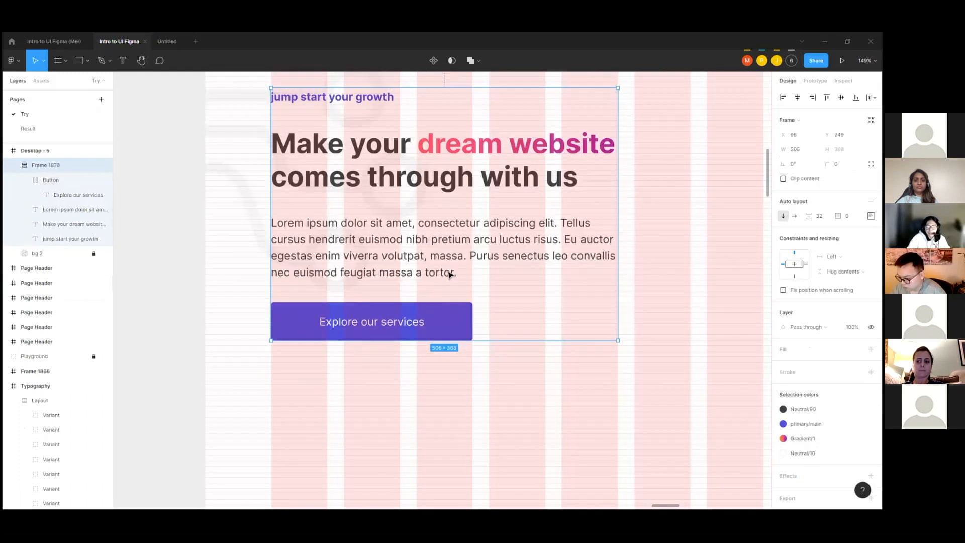
Step: Append "aaa" to the end of the Lorem ipsum paragraph
double_click(450, 275)
double_click(457, 273)
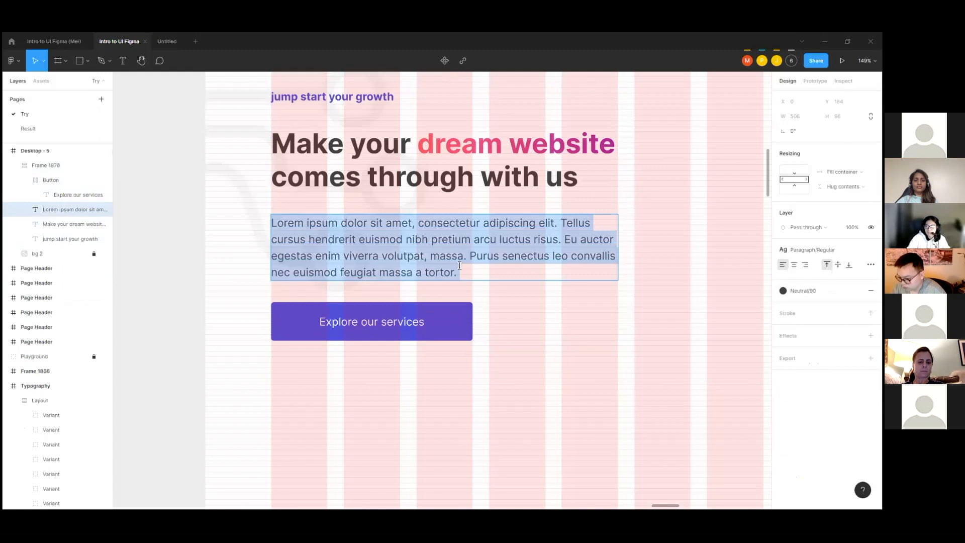
click(460, 265)
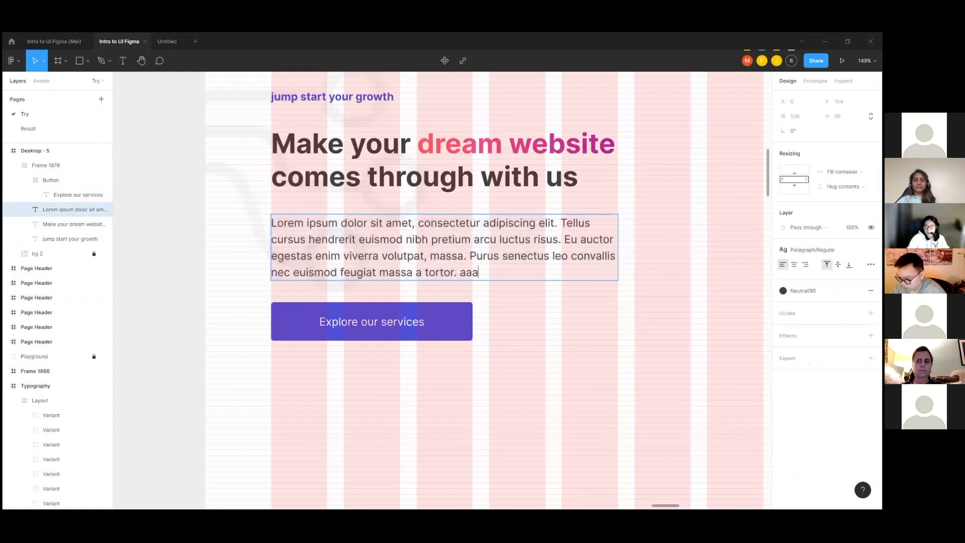
Step: Check the paragraph's vertical resizing options, keeping Hug contents selected
click(844, 186)
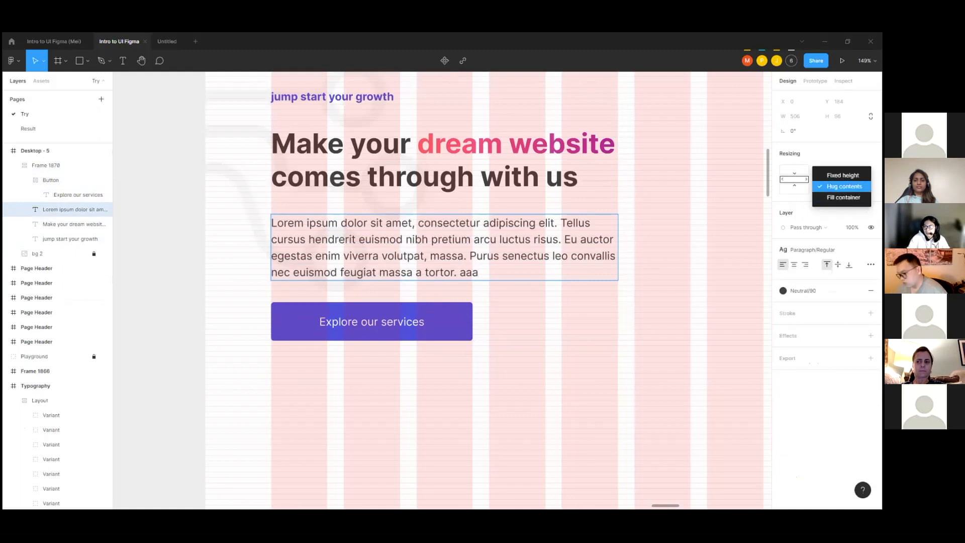
click(845, 186)
click(844, 187)
click(844, 186)
click(845, 186)
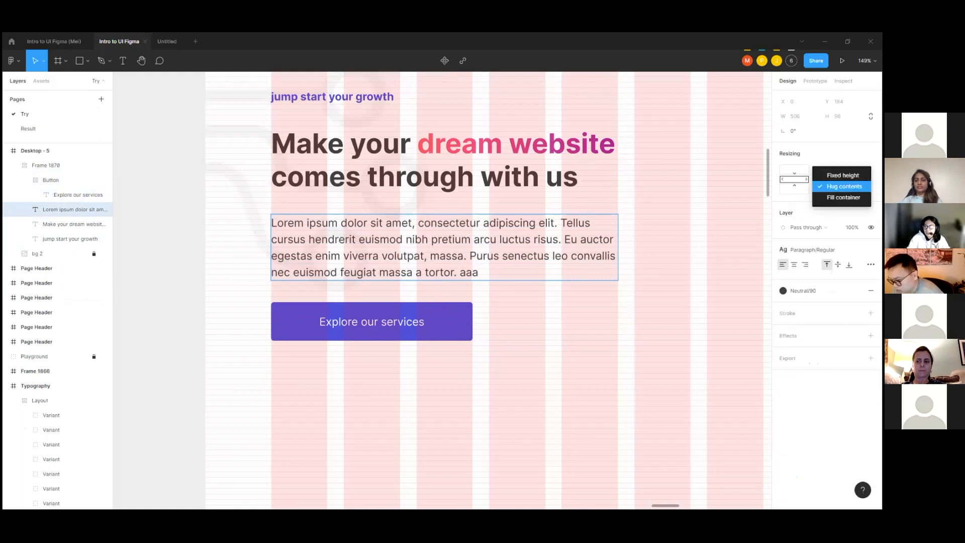
click(610, 170)
click(609, 171)
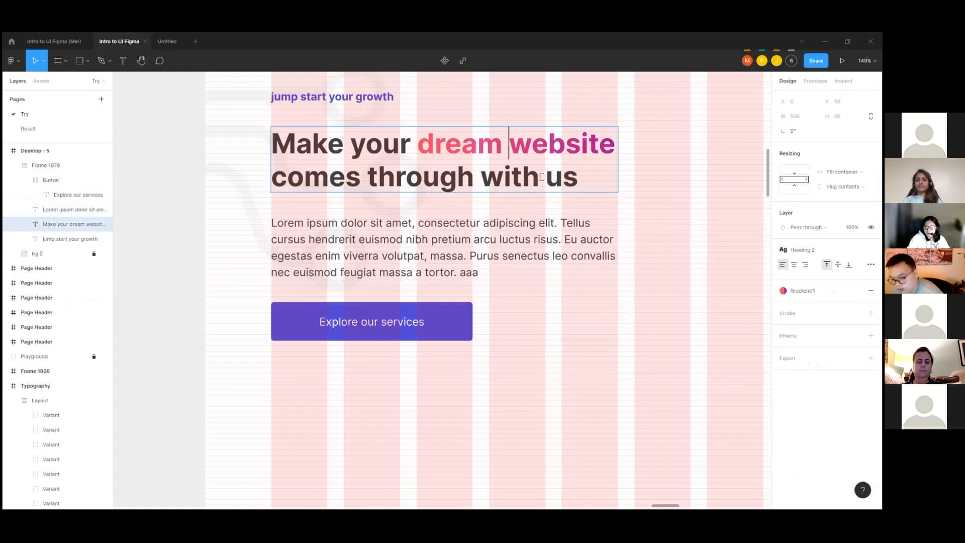
Step: Examine the resizing settings of the heading, the paragraph and the auto layout frame that contains them
scroll(543, 205, up, 3)
double_click(501, 335)
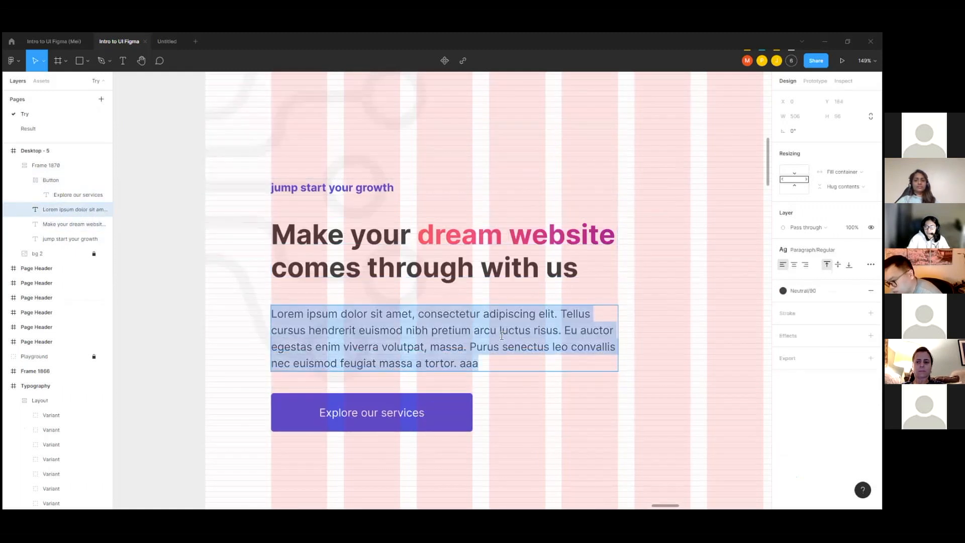
double_click(587, 272)
drag(356, 243, 302, 240)
click(624, 189)
scroll(384, 171, down, 1)
click(445, 193)
mouse_move(587, 213)
mouse_down()
mouse_move(738, 218)
mouse_move(586, 221)
mouse_up()
scroll(458, 190, down, 1)
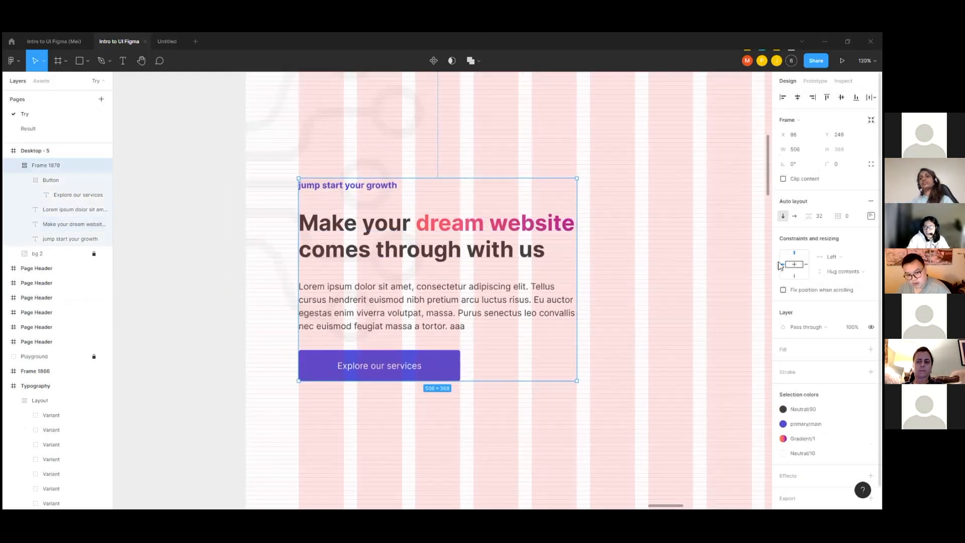
click(532, 237)
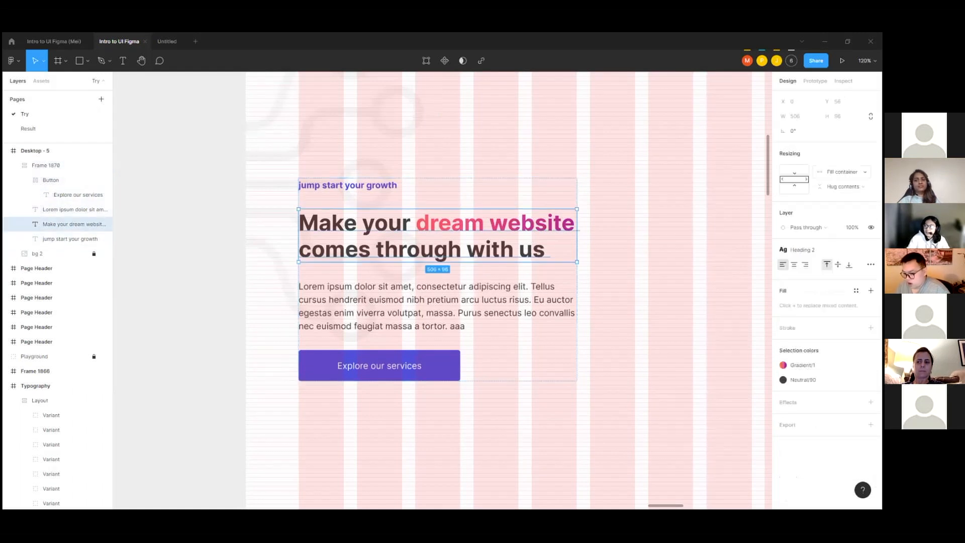
scroll(401, 210, down, 5)
click(536, 227)
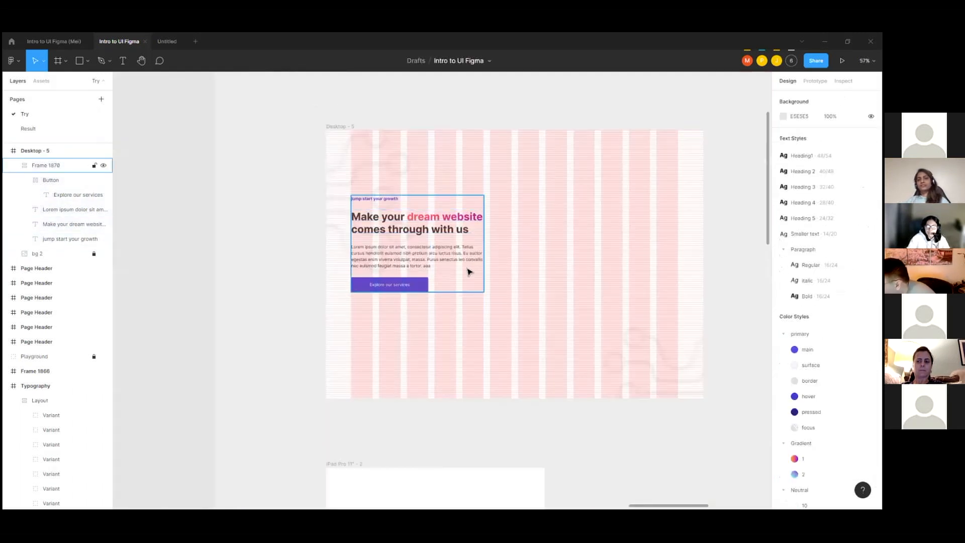
scroll(420, 223, up, 1)
scroll(420, 224, up, 1)
click(423, 231)
click(423, 233)
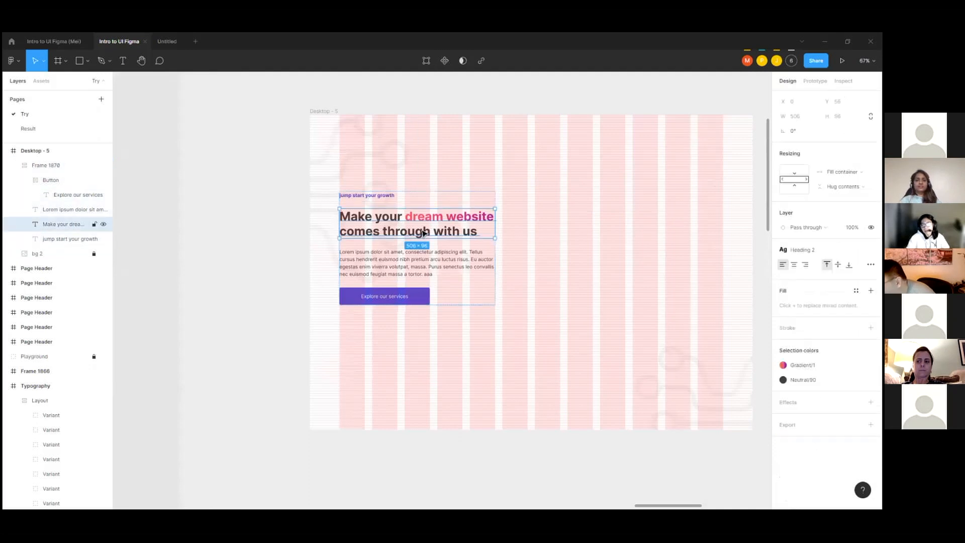
Step: Place a copy of the Explore our services button below the hero text, widened to 400 and left-aligned with it at X 96
click(362, 315)
scroll(369, 304, up, 2)
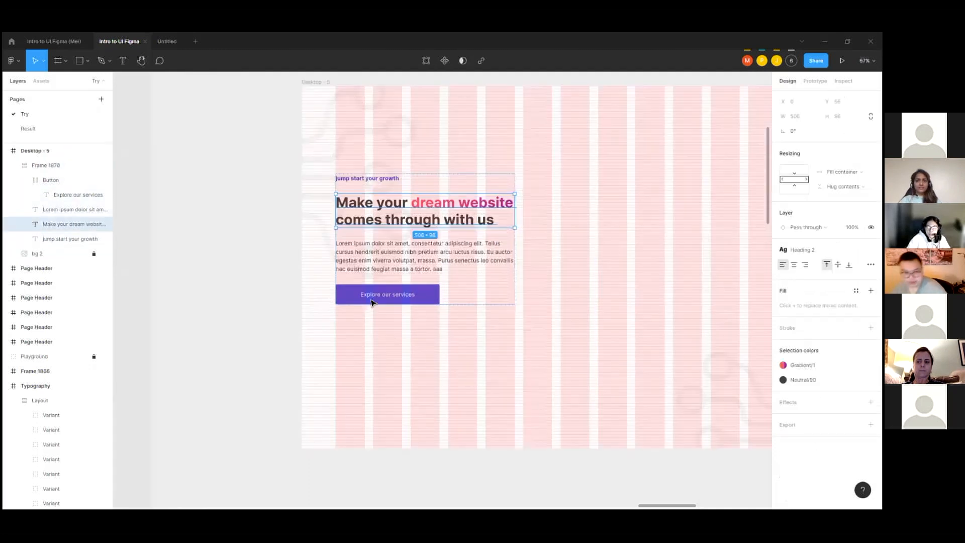
click(356, 303)
scroll(353, 299, up, 2)
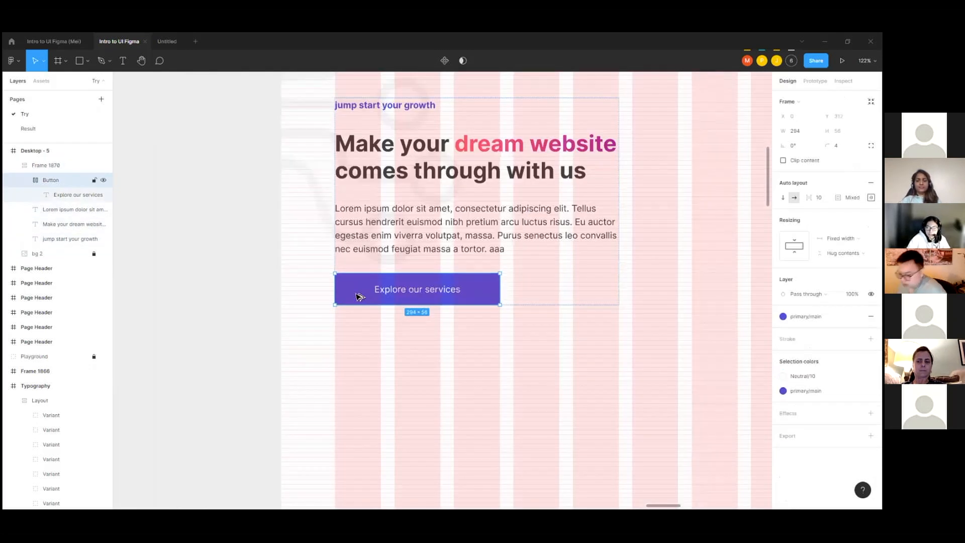
drag(377, 302, 413, 391)
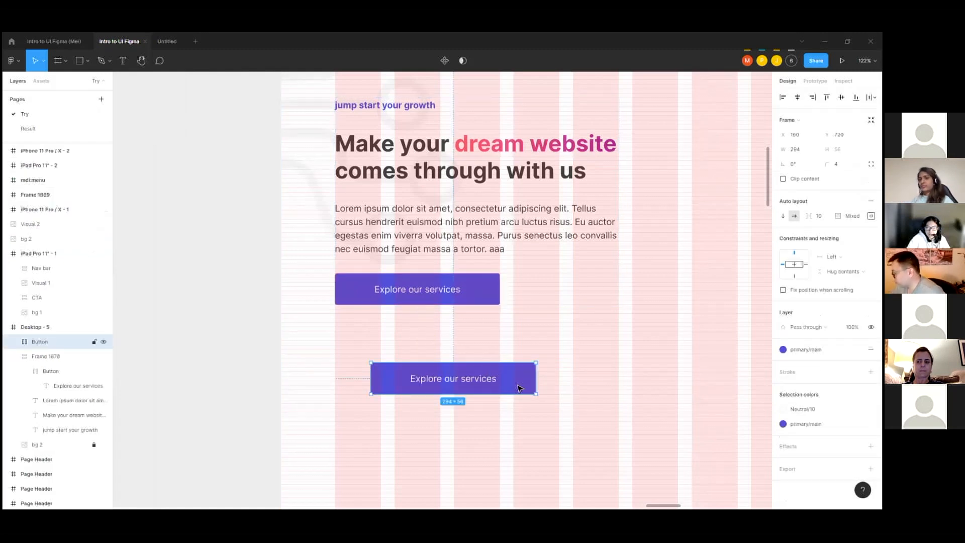
drag(533, 380, 555, 380)
drag(496, 382, 561, 381)
scroll(477, 326, down, 1)
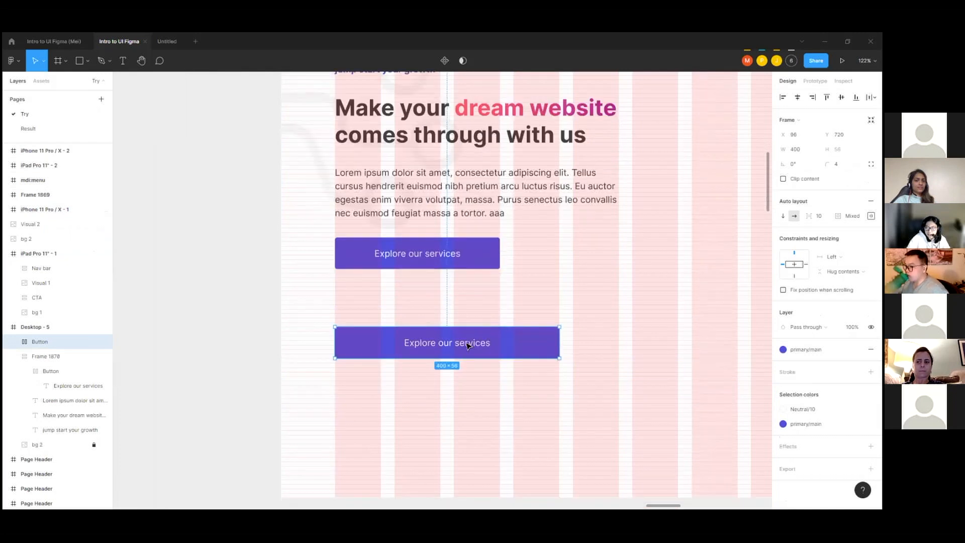
Step: Duplicate the wide button 24 below itself and wrap both copies in a vertical auto layout frame with a fixed width of 400
drag(397, 346, 399, 391)
shift+click(404, 352)
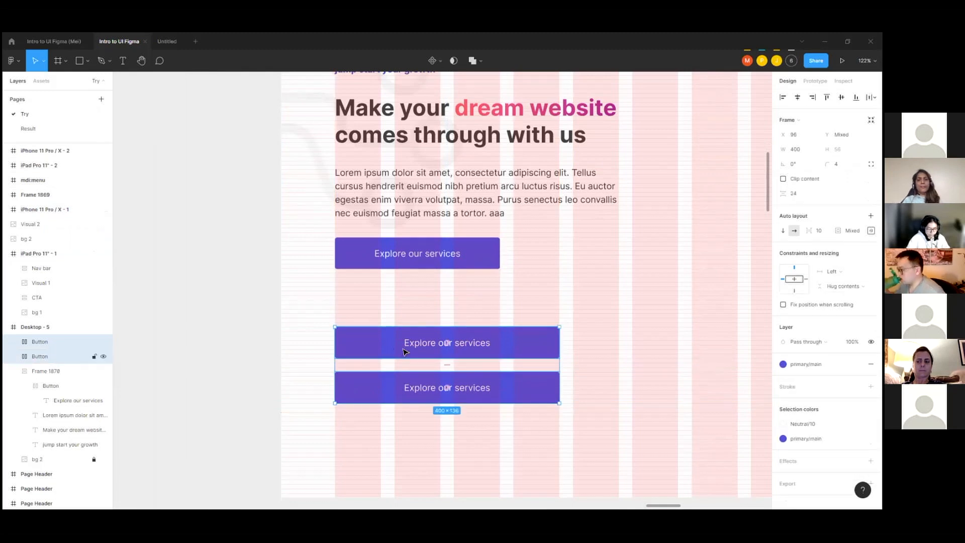
key(shift+a)
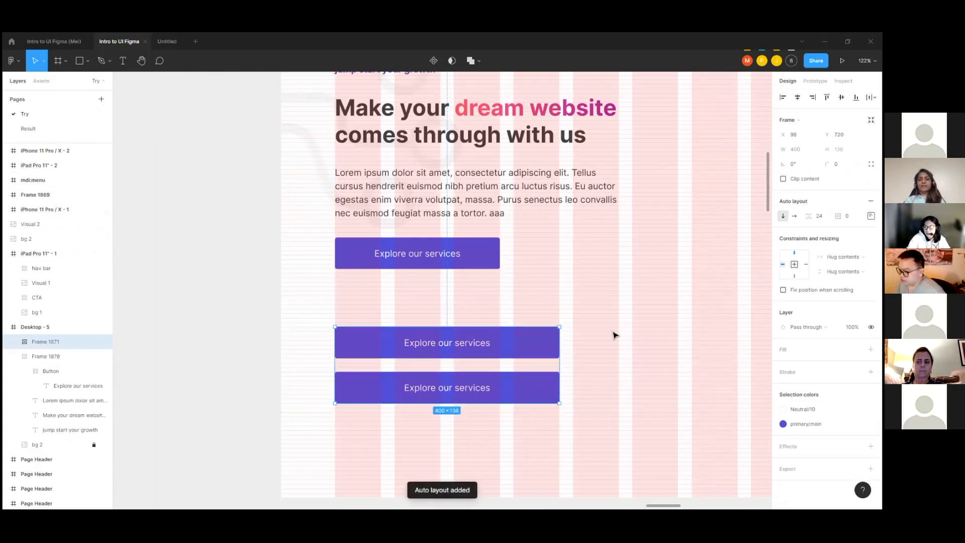
mouse_move(560, 367)
mouse_down()
mouse_move(533, 363)
mouse_move(559, 369)
mouse_up()
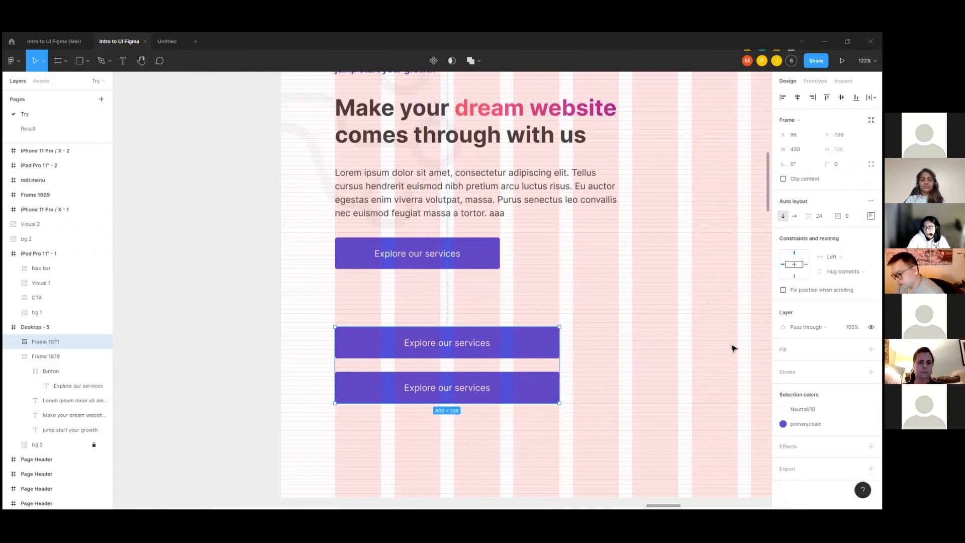
Step: Set the horizontal resizing of both stacked buttons to Fill container
double_click(526, 353)
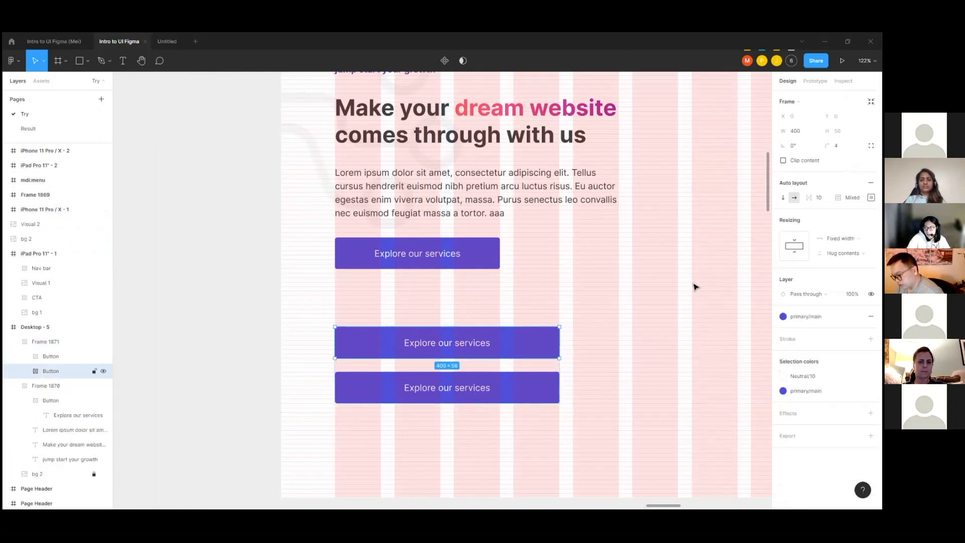
click(844, 239)
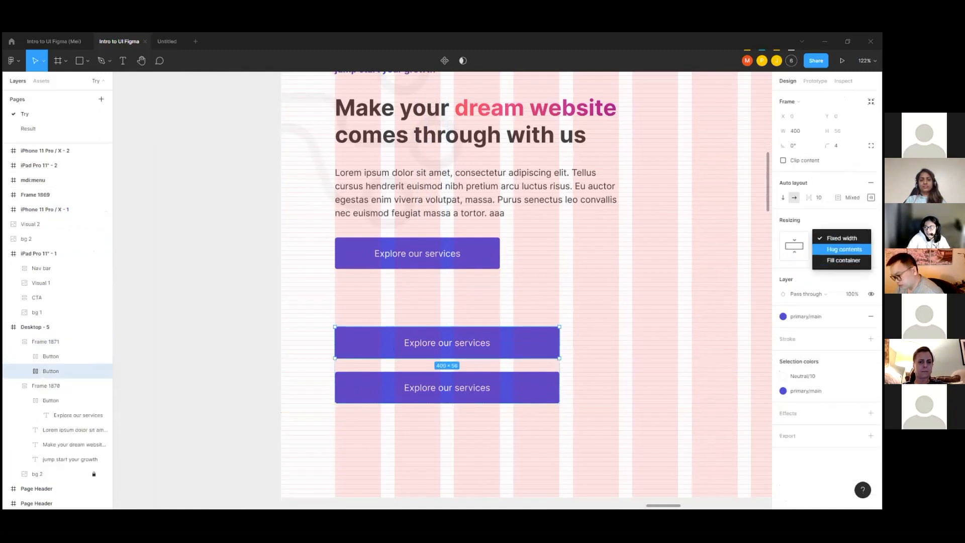
click(843, 260)
click(543, 390)
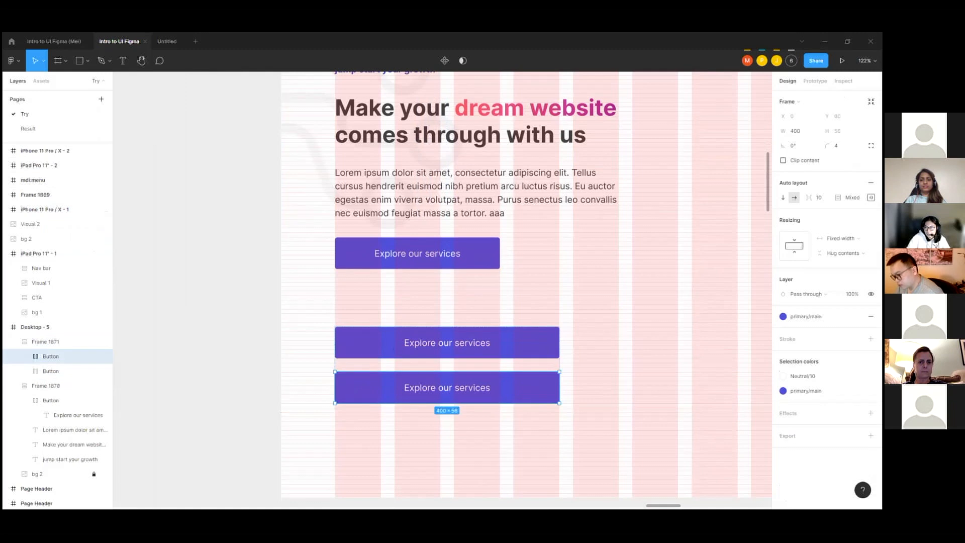
click(841, 239)
click(844, 260)
Step: Test how the stacked buttons respond to resizing their frame, and delete the frame
click(601, 338)
click(559, 347)
mouse_move(559, 350)
mouse_down()
mouse_move(660, 355)
mouse_move(559, 360)
mouse_up()
click(563, 350)
click(526, 344)
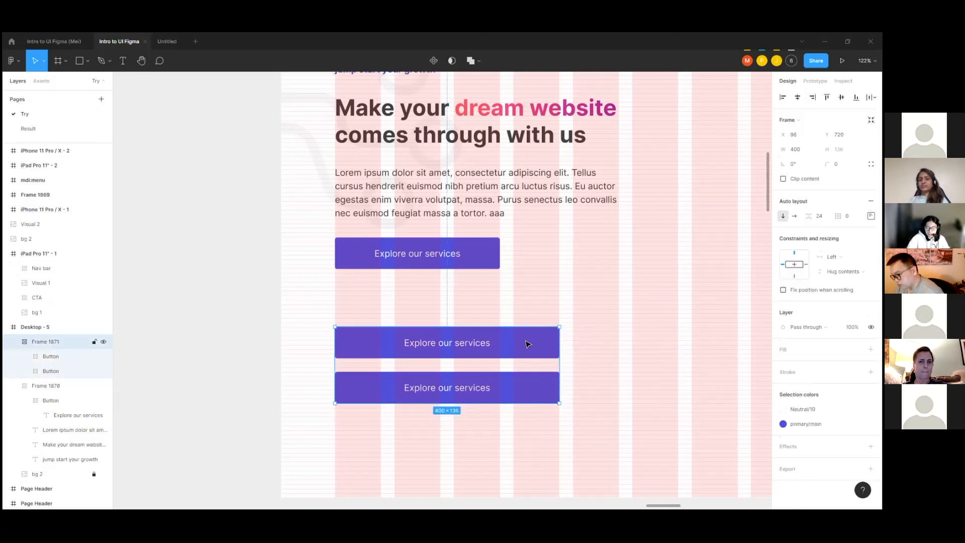
key(Delete)
Step: Examine the remaining button and hero text frame in Desktop - 5, then survey the other frames on the page
scroll(534, 215, up, 3)
double_click(476, 401)
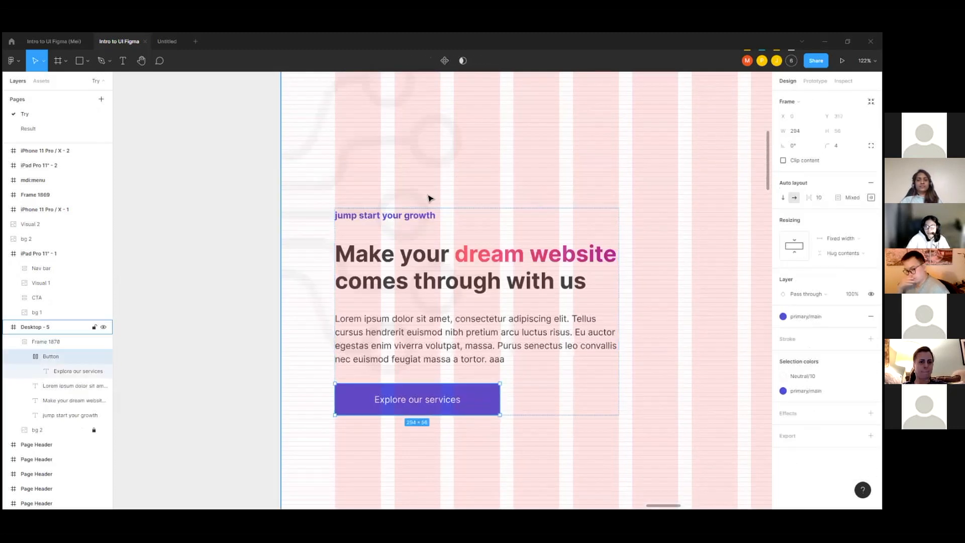
scroll(428, 198, down, 5)
click(571, 263)
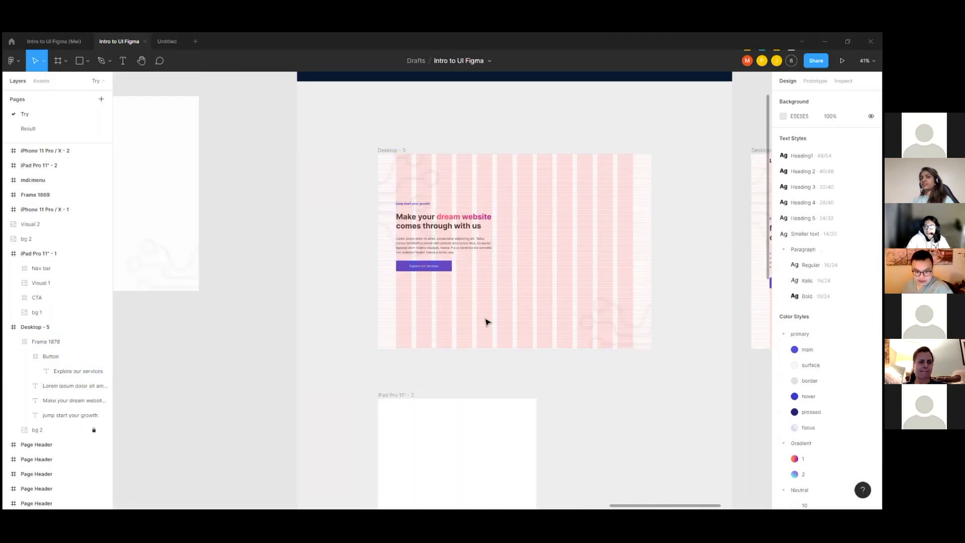
scroll(610, 233, up, 2)
click(384, 224)
scroll(291, 245, down, 3)
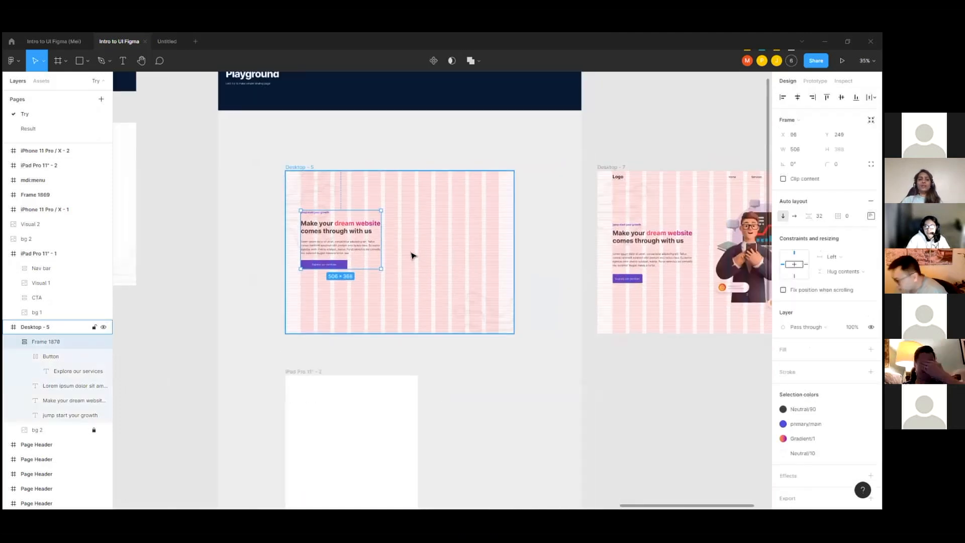
scroll(411, 255, down, 1)
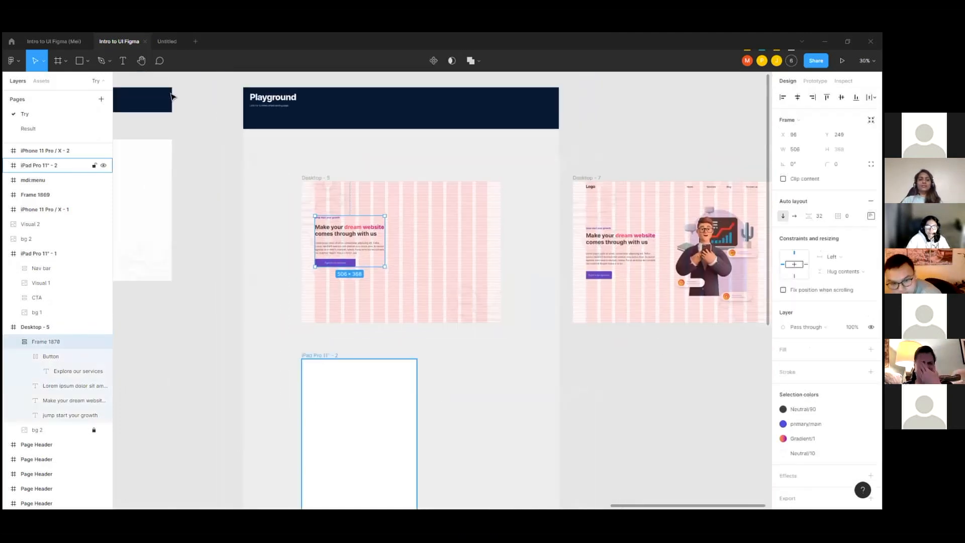
scroll(432, 259, down, 5)
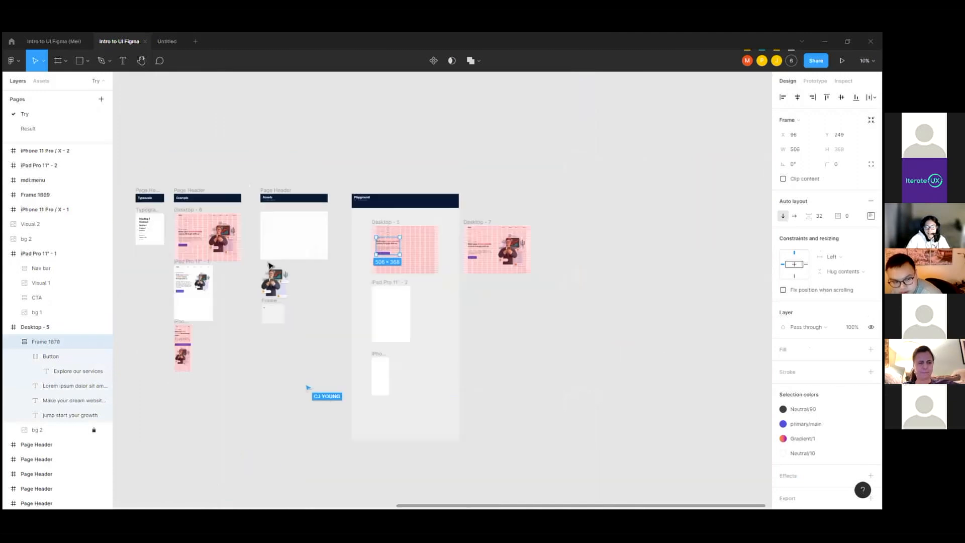
Step: Place a copy of the man-with-phone illustration from the Assets area on the empty half of Desktop - 5, beside the hero text
scroll(270, 266, up, 2)
click(279, 276)
drag(279, 276, 482, 224)
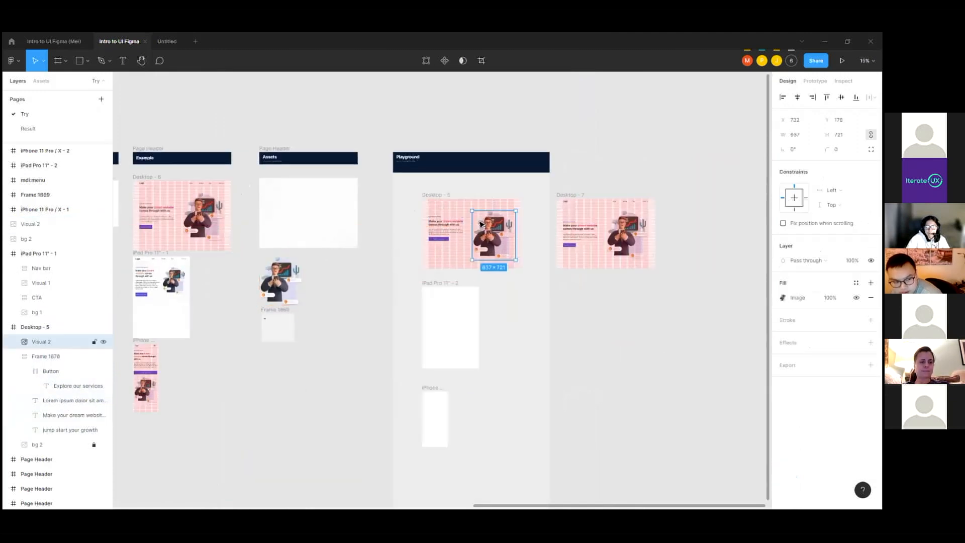
scroll(481, 224, up, 5)
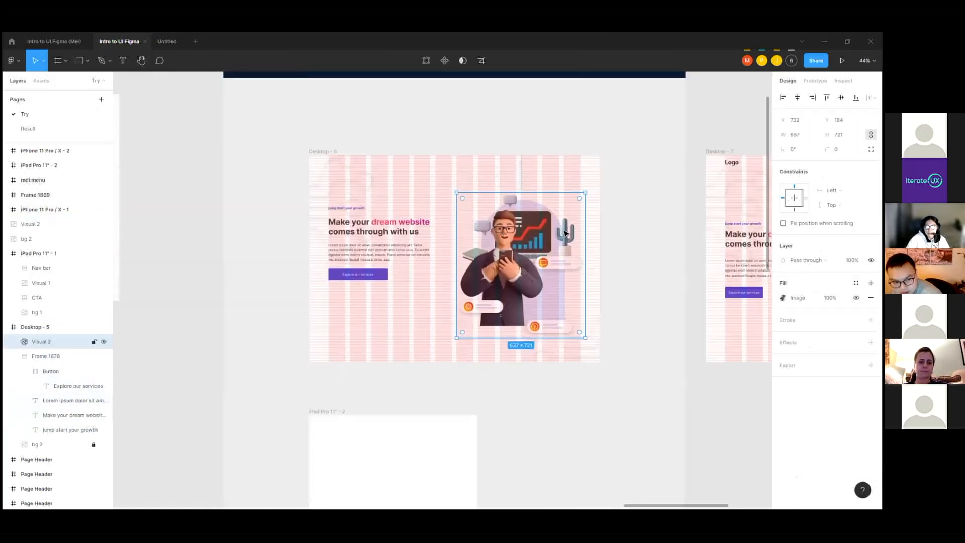
Step: Resize the illustration in Desktop - 5 to 612 × 680 and align its vertical center with the hero text frame
drag(586, 230, 582, 229)
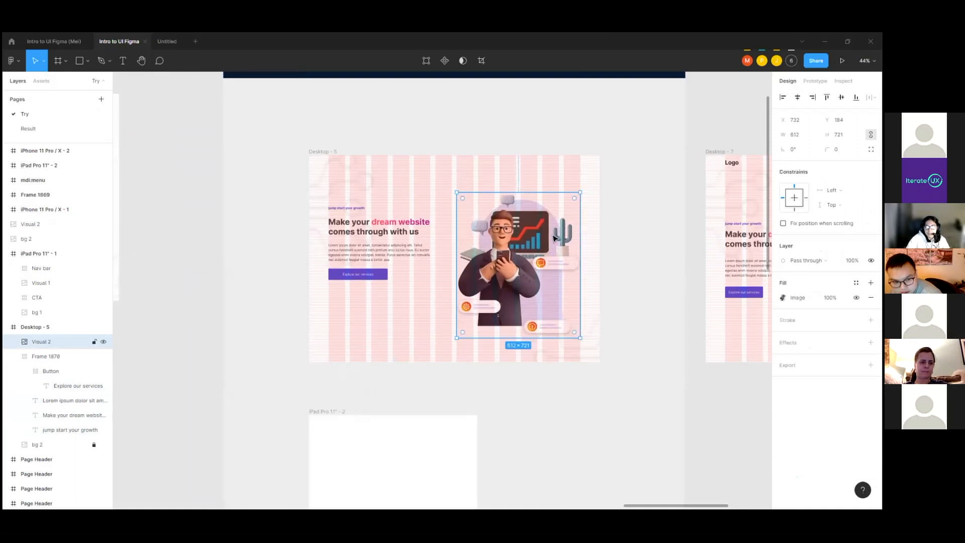
drag(501, 338, 504, 329)
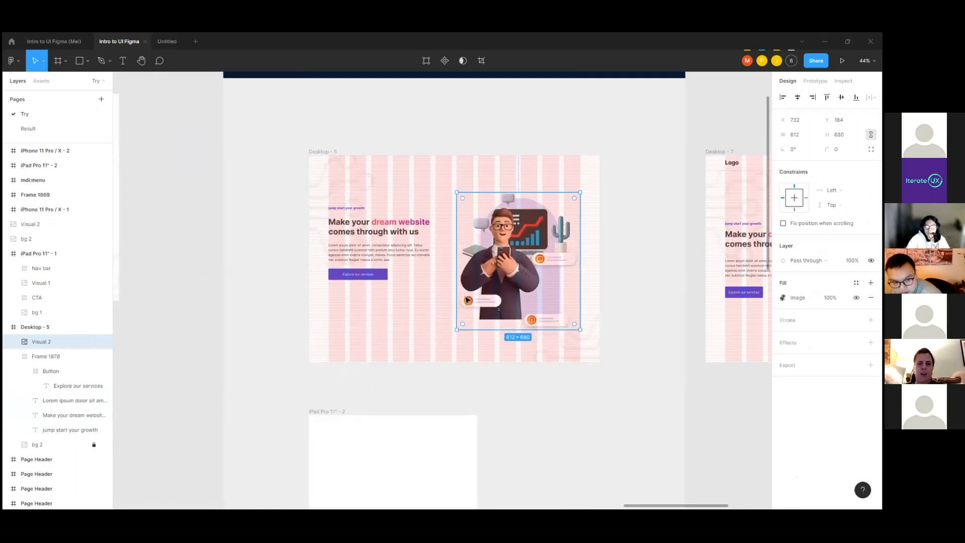
shift+click(390, 252)
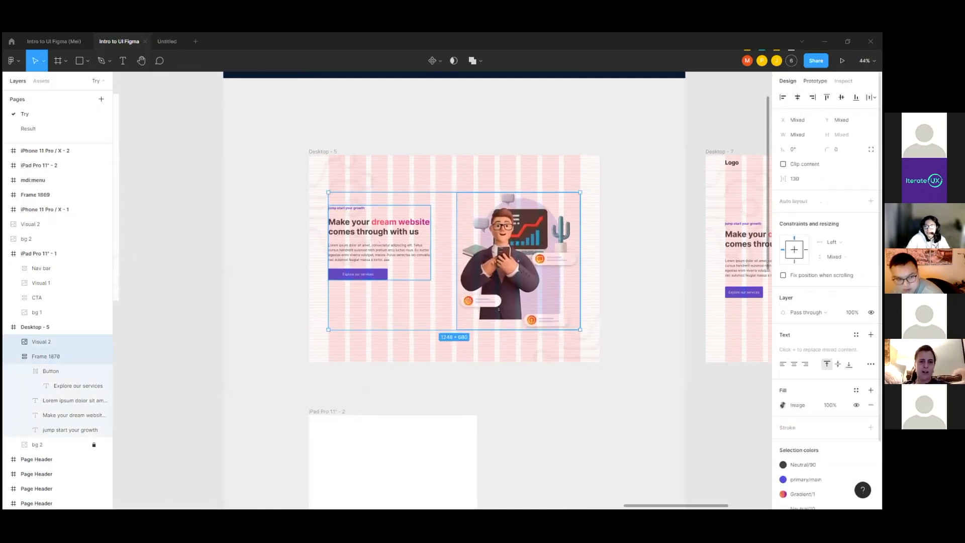
click(841, 97)
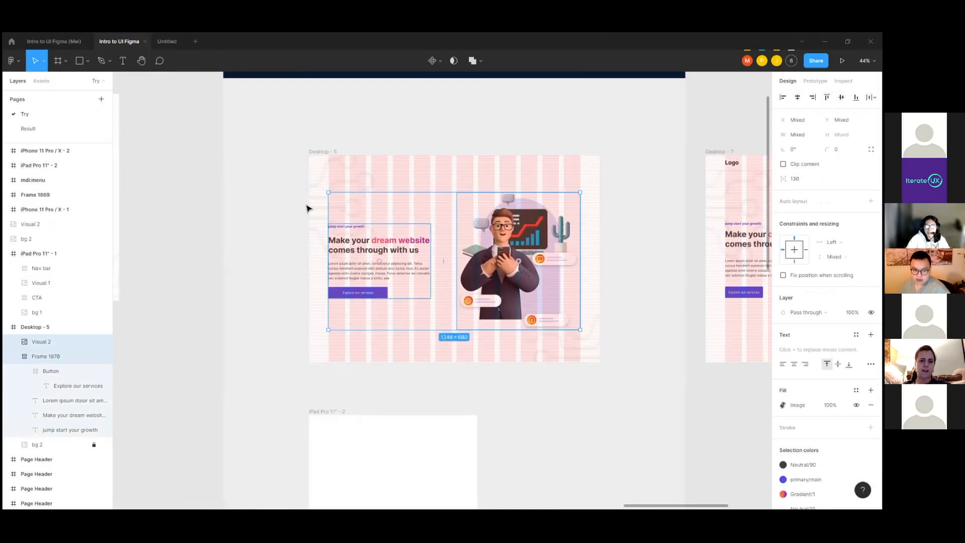
Step: Duplicate the Desktop - 7 nav bar onto the empty canvas just above that frame
scroll(305, 209, down, 3)
scroll(532, 179, up, 3)
click(498, 200)
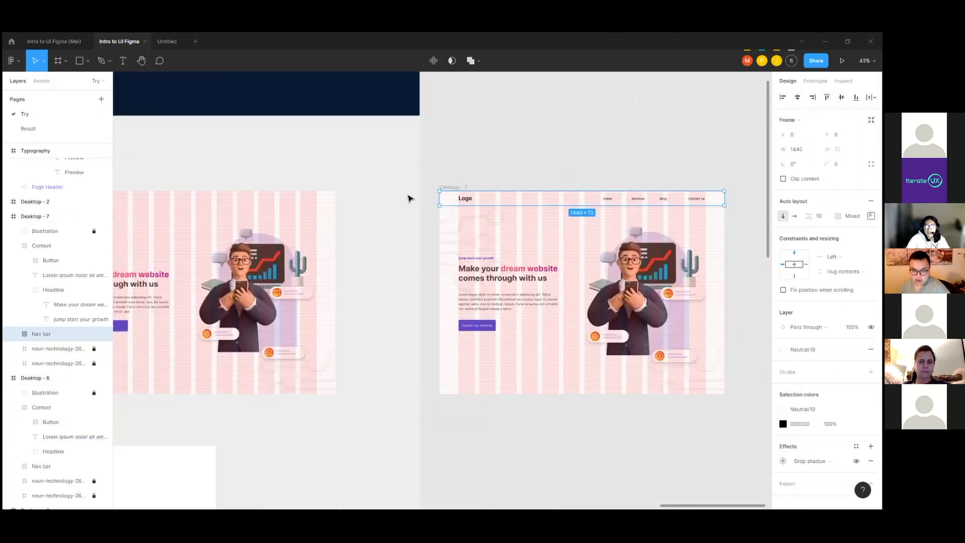
scroll(409, 199, right, 2)
scroll(491, 196, up, 3)
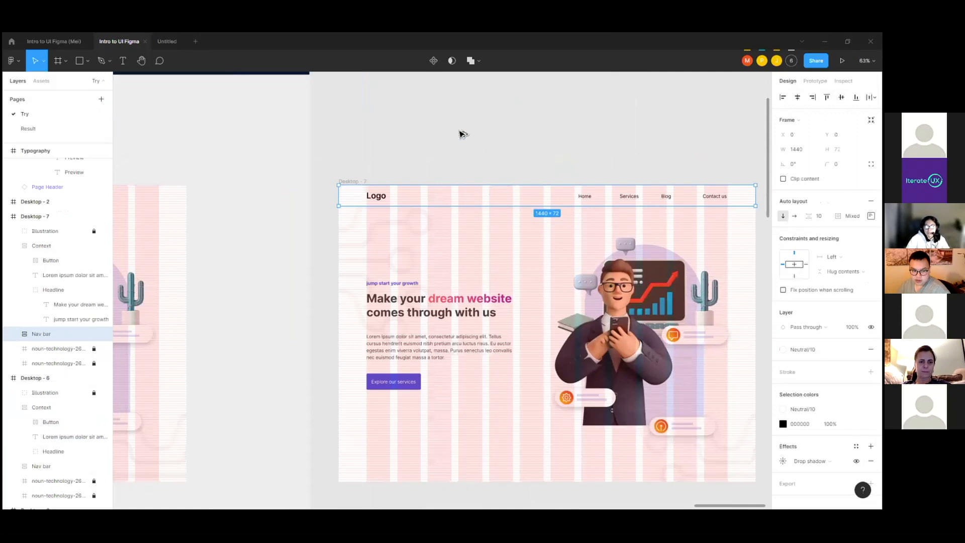
drag(463, 133, 459, 134)
scroll(375, 143, down, 3)
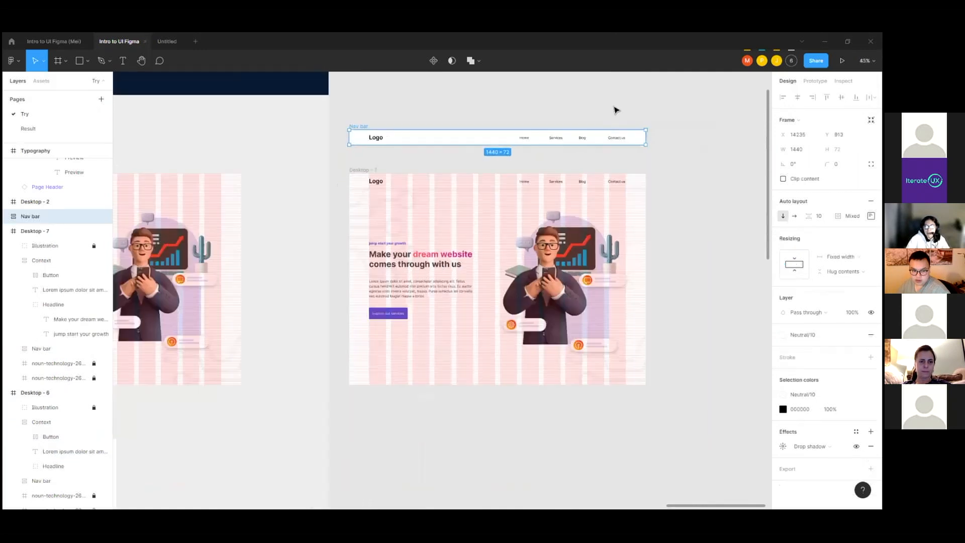
Step: Inspect the menu links frame in the duplicated nav bar and test how the links respond to narrowing the bar
scroll(614, 107, up, 3)
double_click(537, 151)
double_click(542, 152)
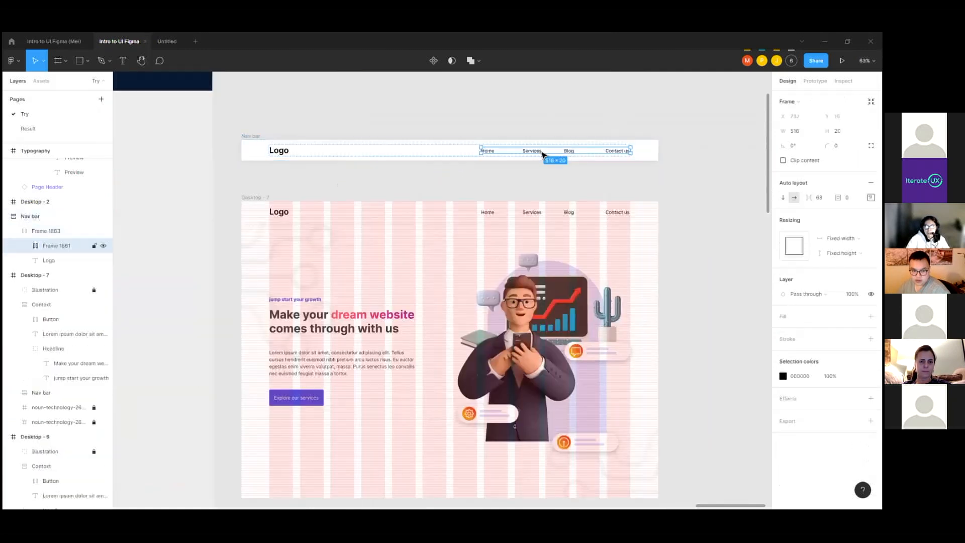
click(284, 127)
click(247, 135)
mouse_move(658, 151)
mouse_down()
mouse_move(623, 151)
mouse_move(661, 161)
mouse_move(567, 156)
mouse_move(669, 161)
mouse_move(626, 161)
mouse_move(649, 161)
mouse_up()
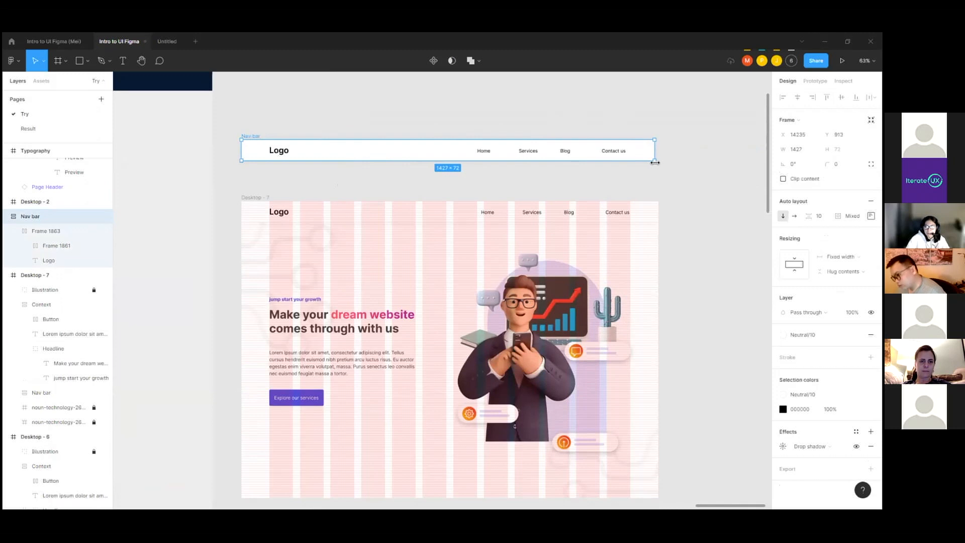
Step: Examine the resizing and auto layout settings of the nav bar's menu links, their frame, and the frame that also holds the logo
scroll(542, 149, up, 3)
click(534, 150)
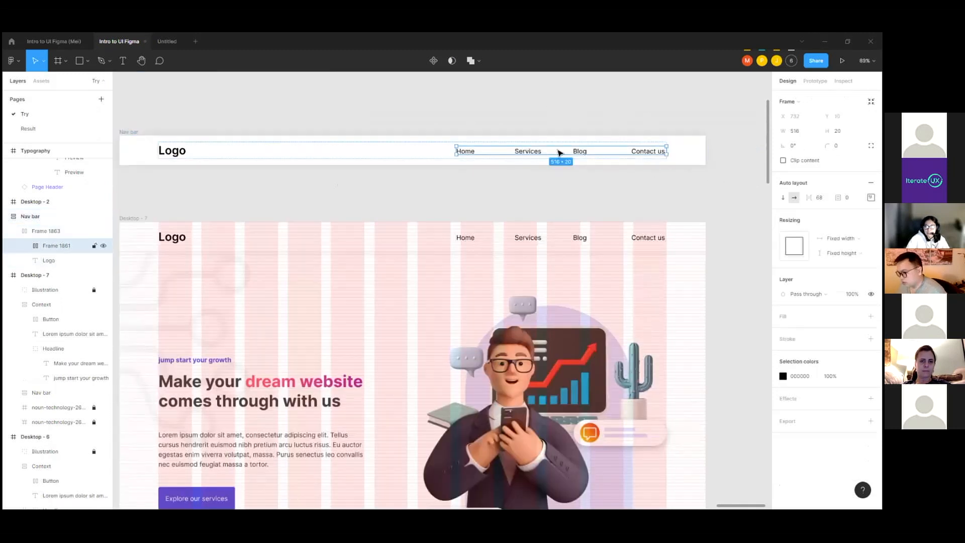
scroll(559, 152, up, 3)
click(526, 155)
key(Tab)
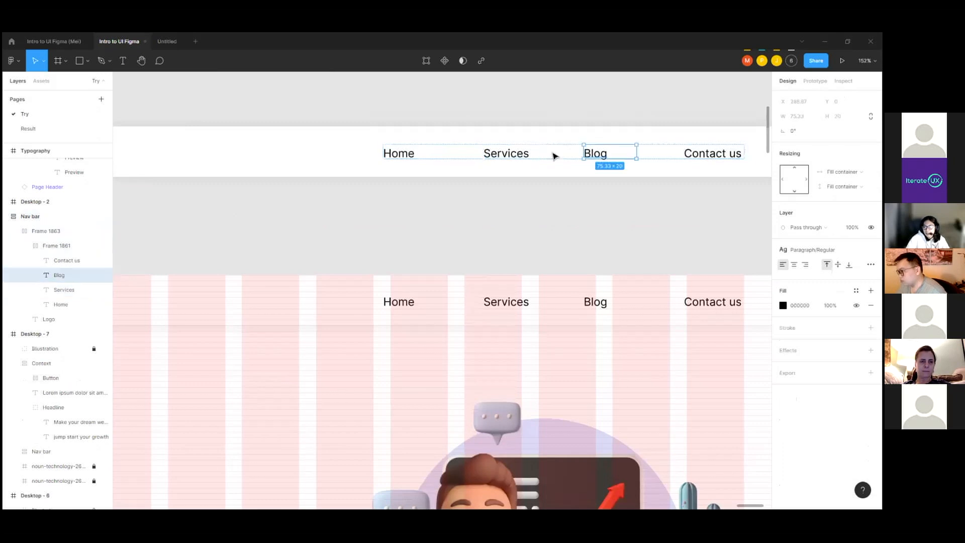
click(435, 155)
scroll(435, 155, down, 5)
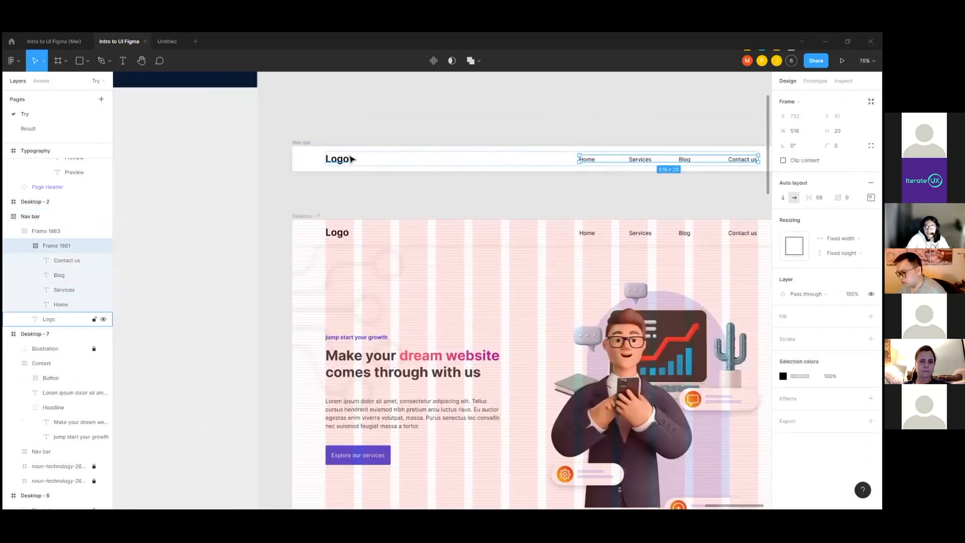
scroll(330, 157, up, 2)
click(367, 155)
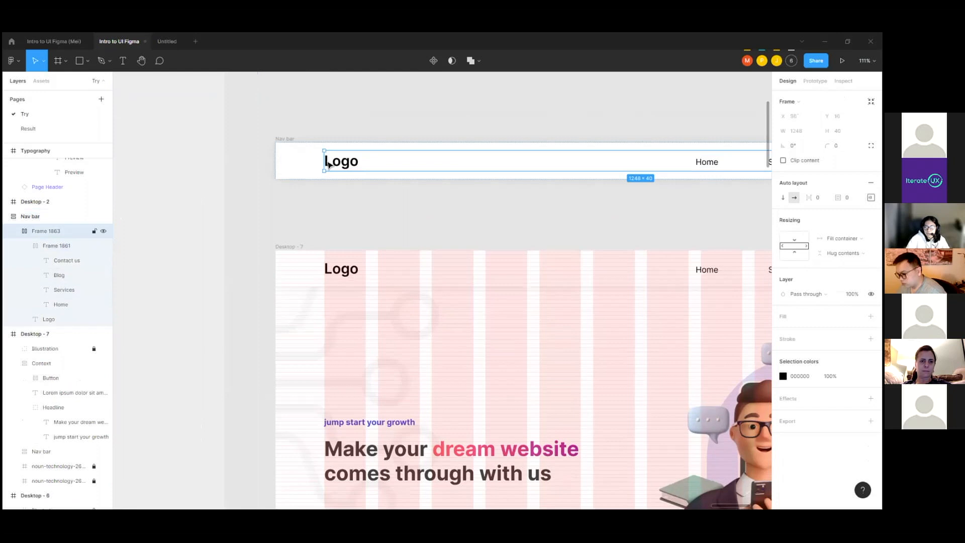
scroll(297, 146, down, 4)
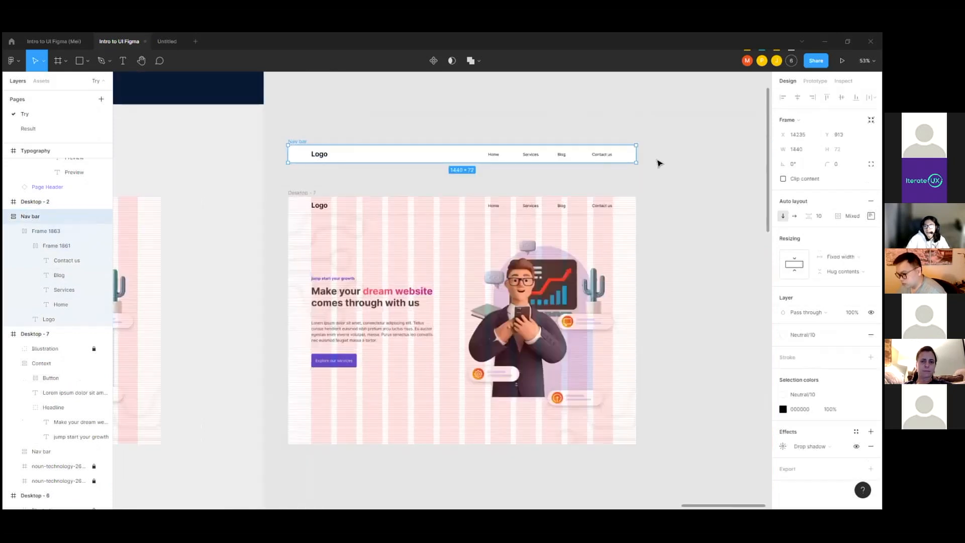
Step: Test the duplicated nav bar's response to a change in its width once more
click(657, 162)
click(296, 147)
mouse_move(637, 156)
mouse_down()
mouse_move(610, 156)
mouse_move(636, 159)
mouse_up()
scroll(673, 189, down, 2)
scroll(419, 194, up, 3)
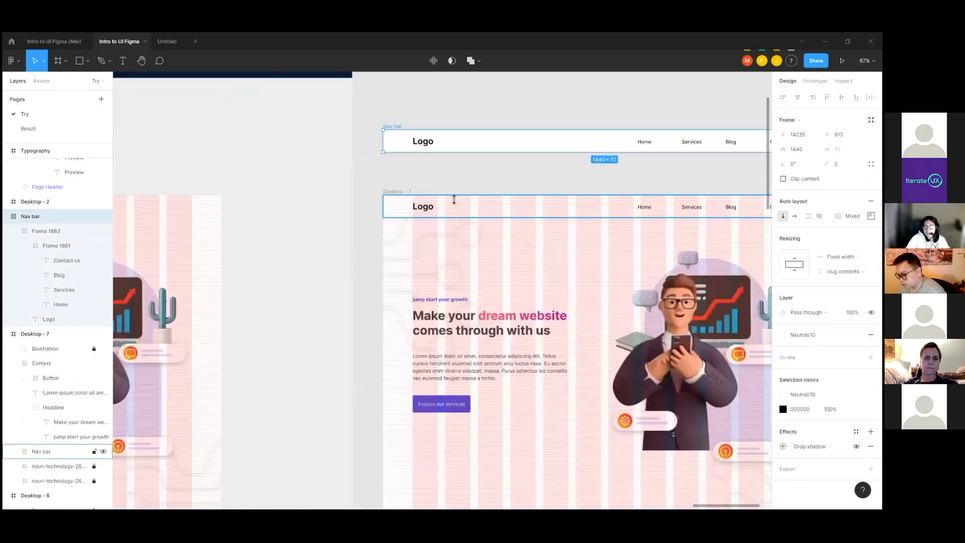
Step: Compare the auto layout settings of the outer nav bar with those of its menu links frame
click(453, 199)
scroll(372, 182, down, 2)
scroll(654, 164, up, 1)
scroll(654, 164, up, 2)
double_click(606, 152)
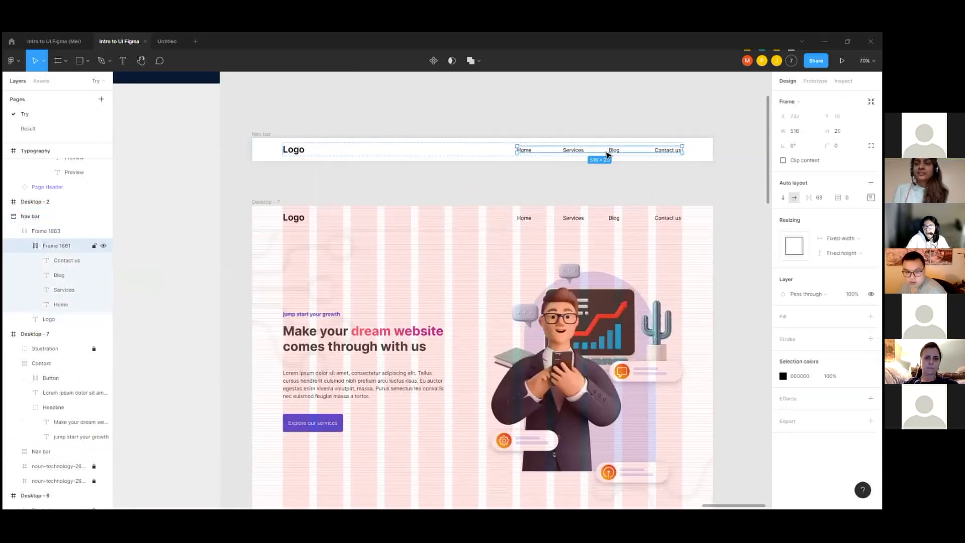
click(262, 134)
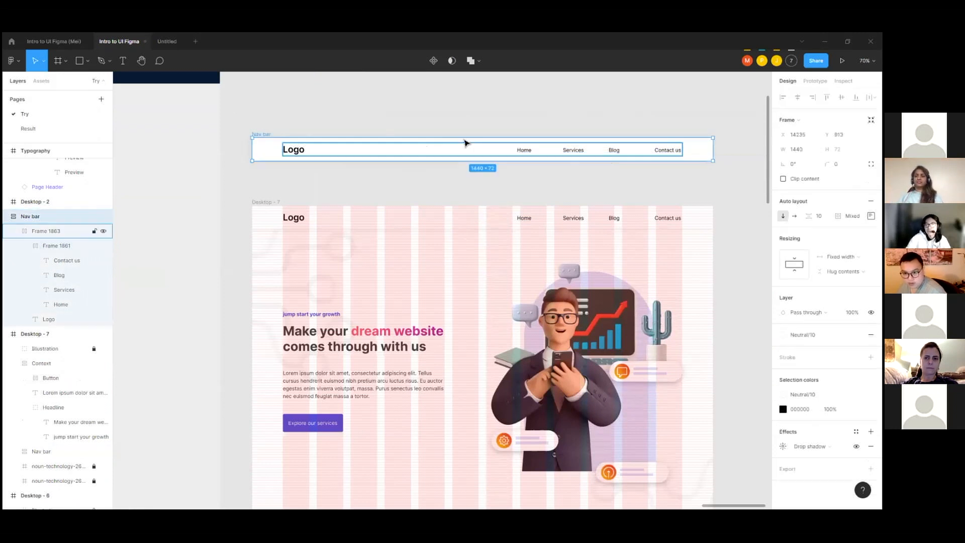
double_click(536, 150)
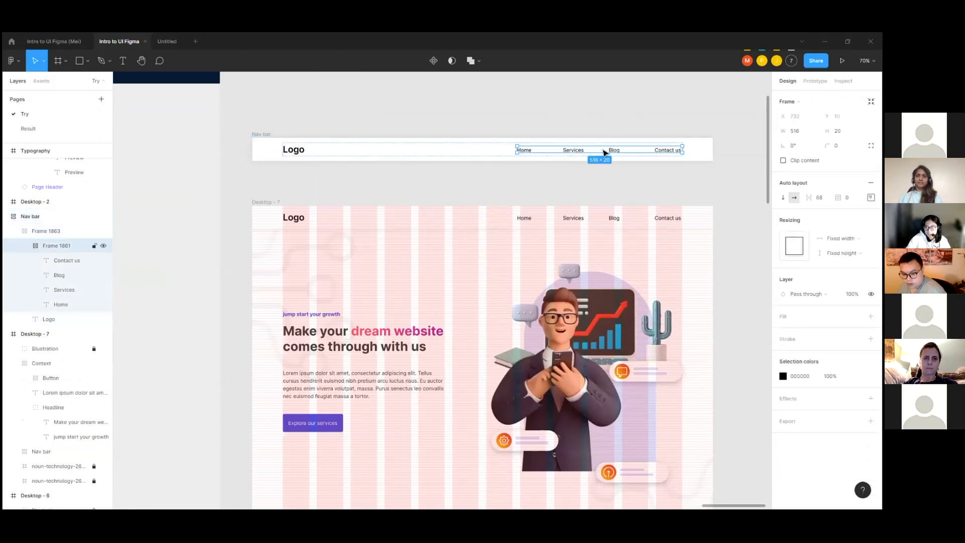
Step: Place a copy of the standalone nav bar inside Desktop - 5, flush with its upper edge at X 0, Y 0
scroll(653, 138, down, 3)
scroll(228, 163, up, 1)
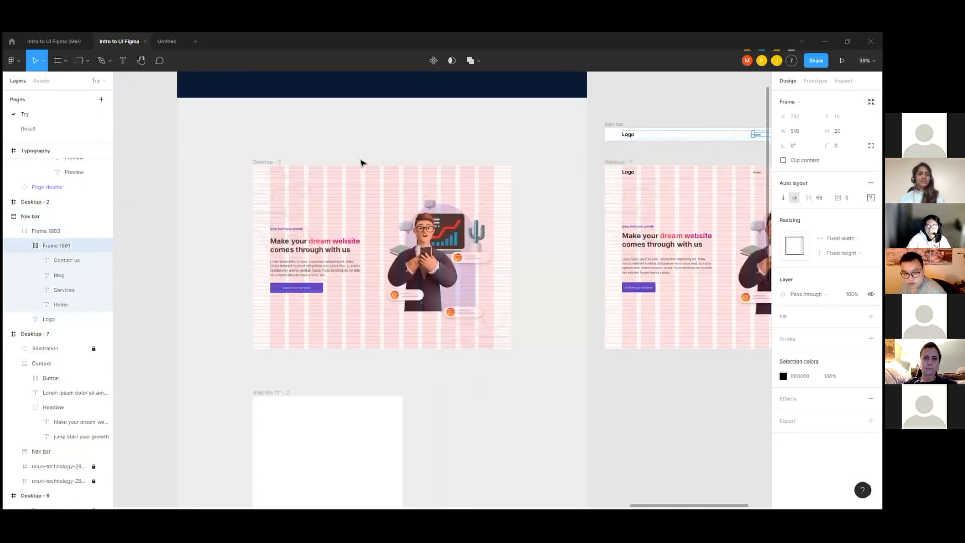
click(651, 118)
scroll(583, 133, down, 1)
click(610, 126)
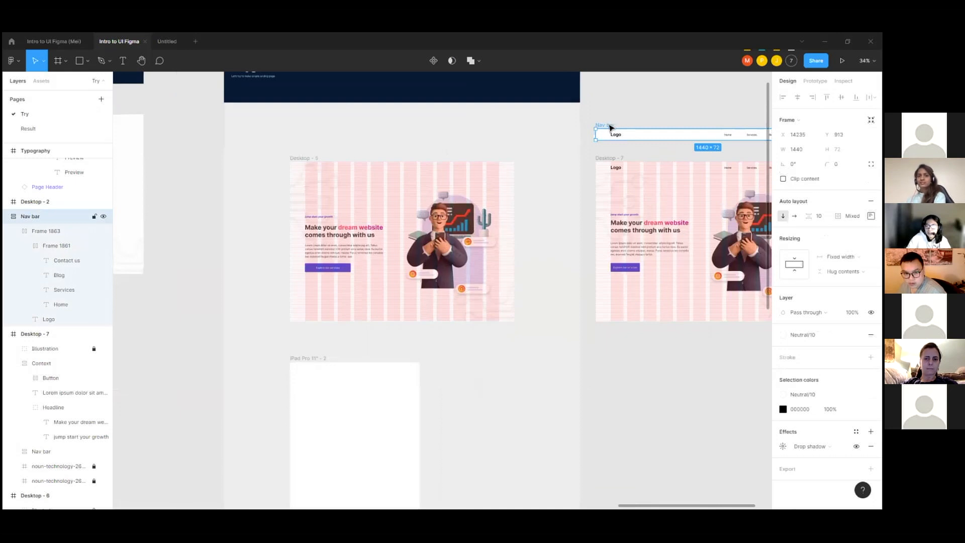
mouse_move(611, 127)
mouse_down()
mouse_move(517, 120)
mouse_move(619, 129)
mouse_up()
drag(540, 125, 312, 169)
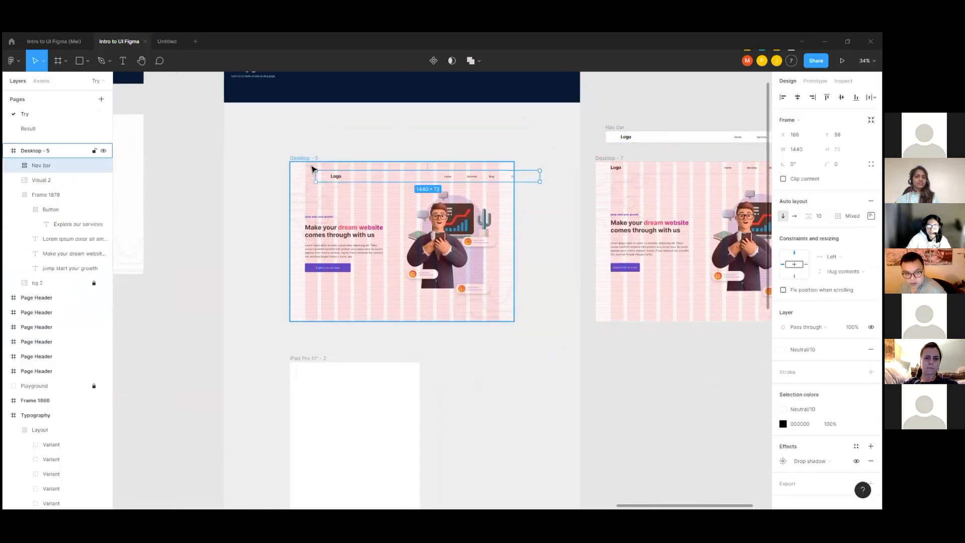
scroll(313, 167, up, 2)
drag(420, 196, 368, 174)
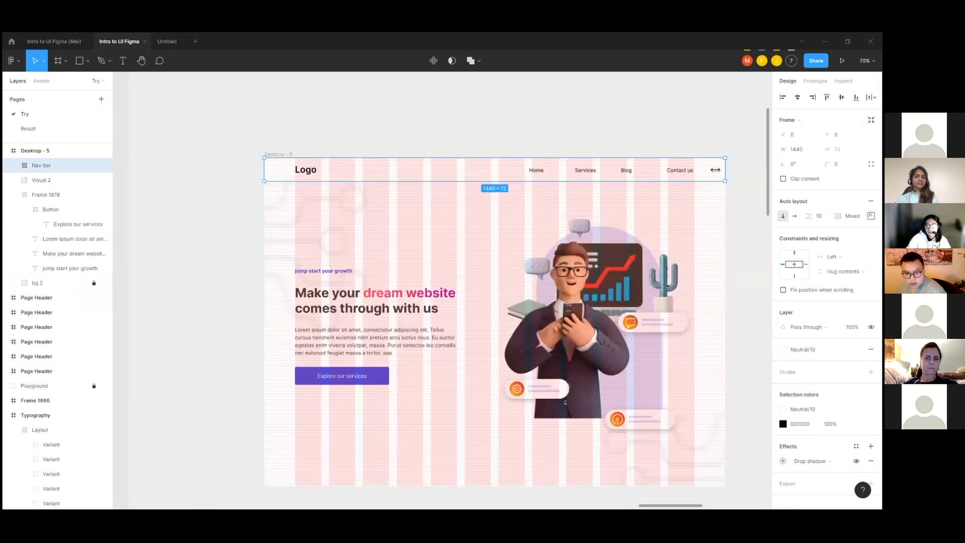
Step: Inspect the alignment and padding settings of the Desktop - 5 nav bar and of the inner frame holding its logo and links
double_click(305, 174)
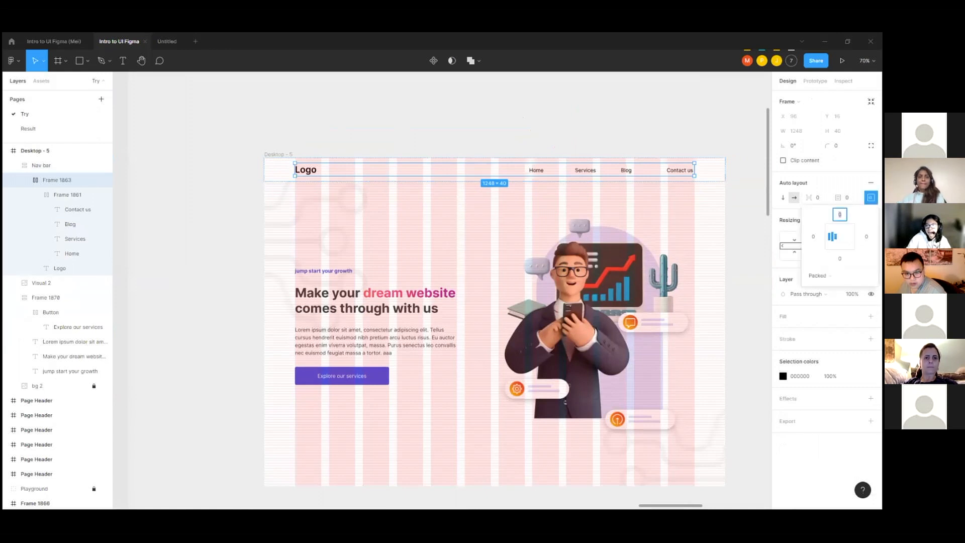
click(325, 155)
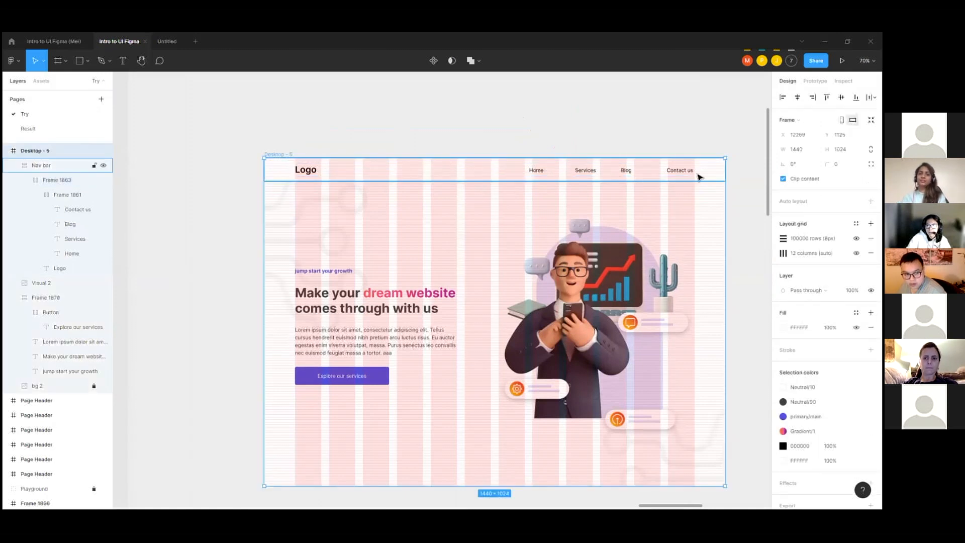
mouse_move(722, 174)
mouse_down()
mouse_move(670, 175)
mouse_move(726, 174)
mouse_up()
click(871, 216)
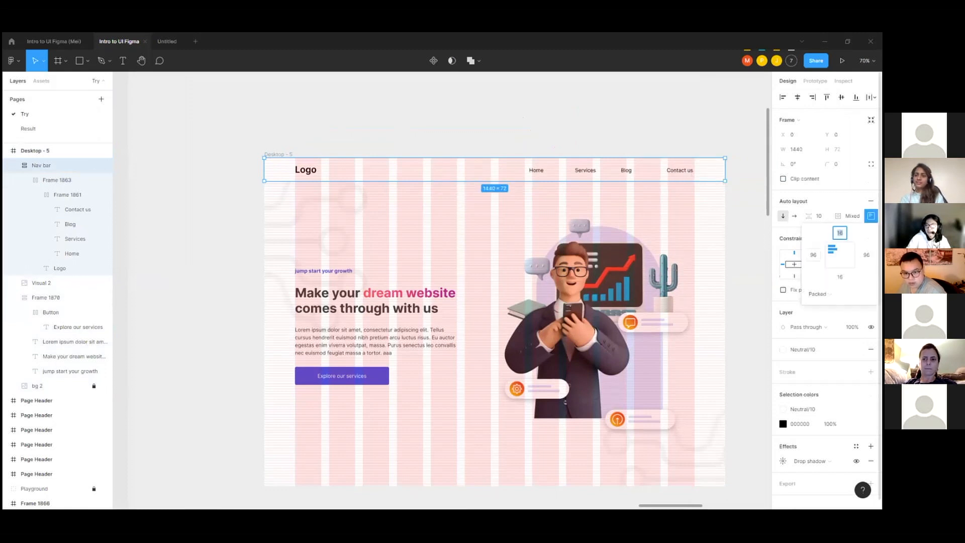
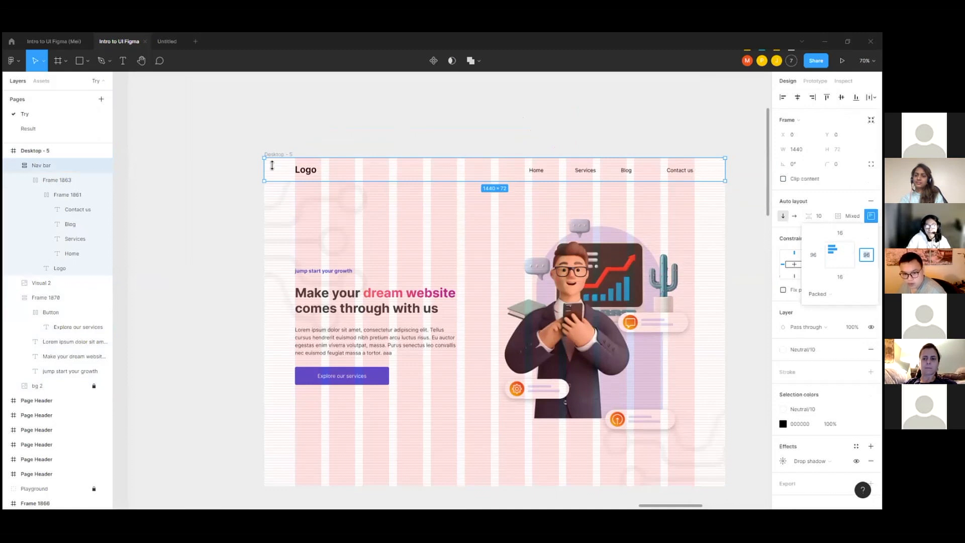
Step: Examine the Desktop - 5 nav bar's padding and the resizing settings of its inner row, menu links frame and Services link
drag(680, 173, 724, 177)
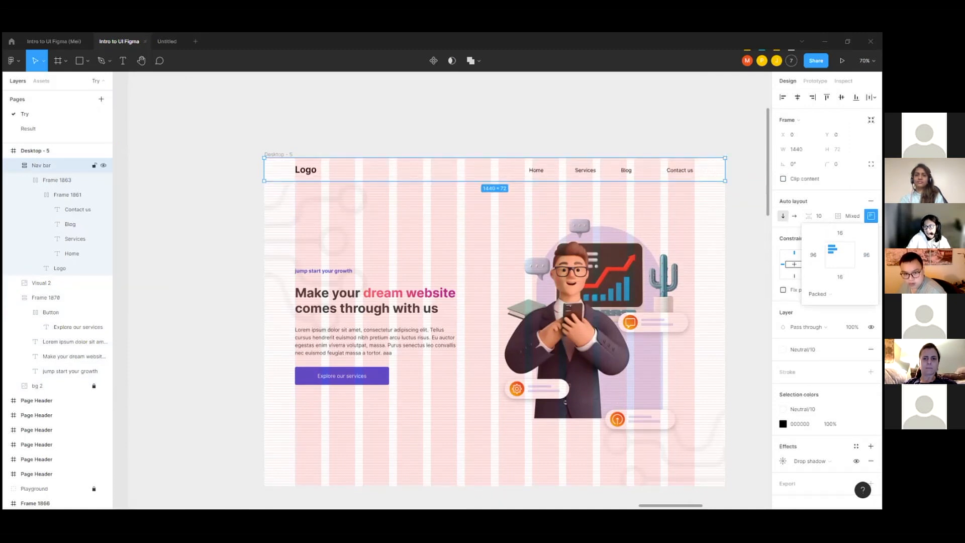
click(871, 216)
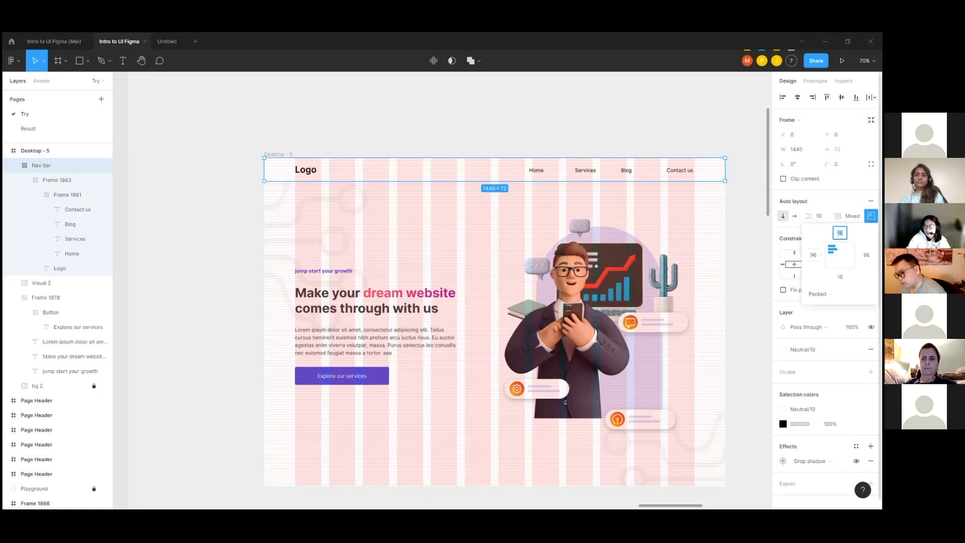
click(691, 175)
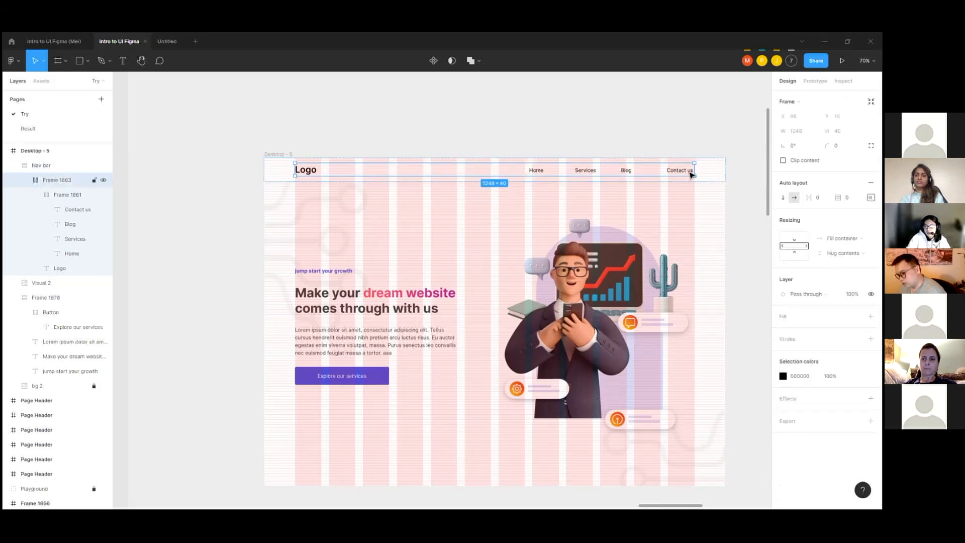
click(679, 174)
scroll(673, 172, up, 5)
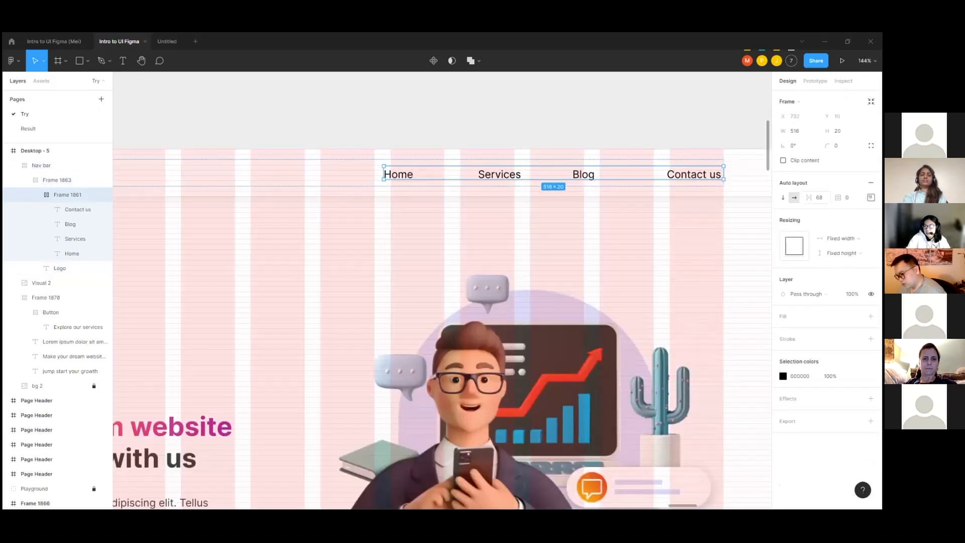
click(491, 176)
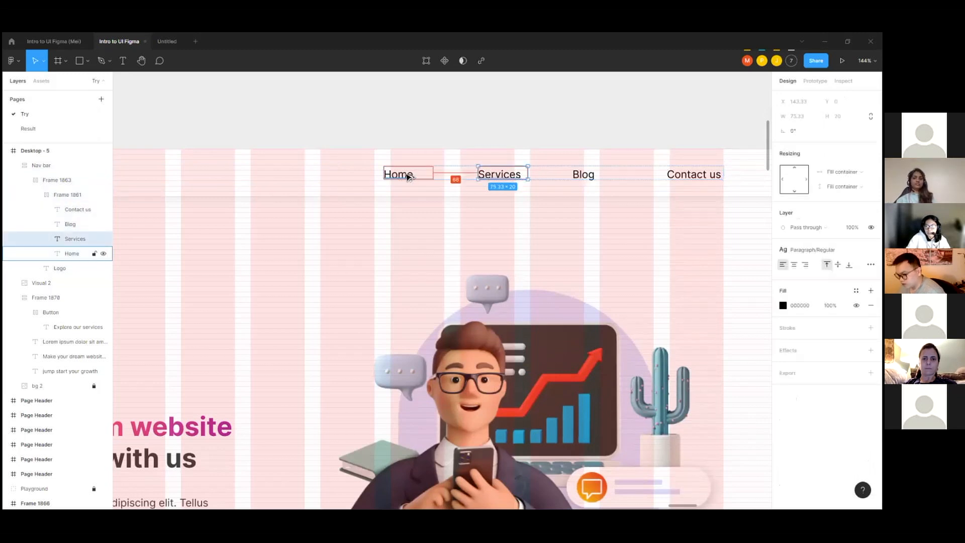
scroll(706, 180, down, 5)
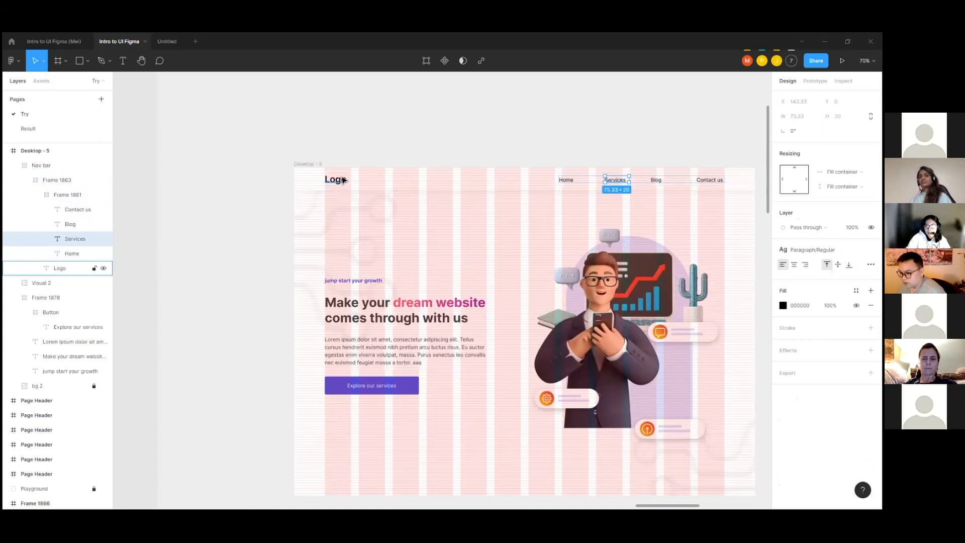
click(442, 181)
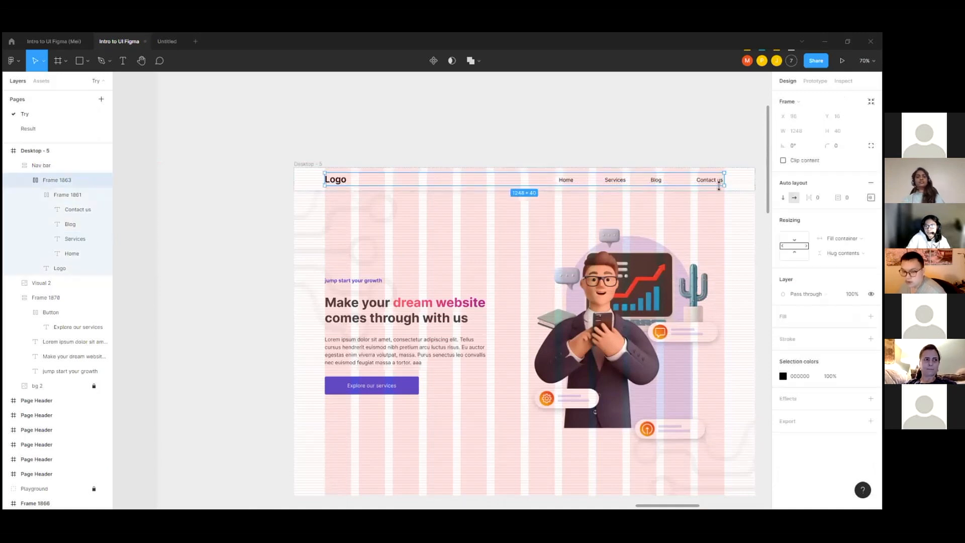
double_click(563, 181)
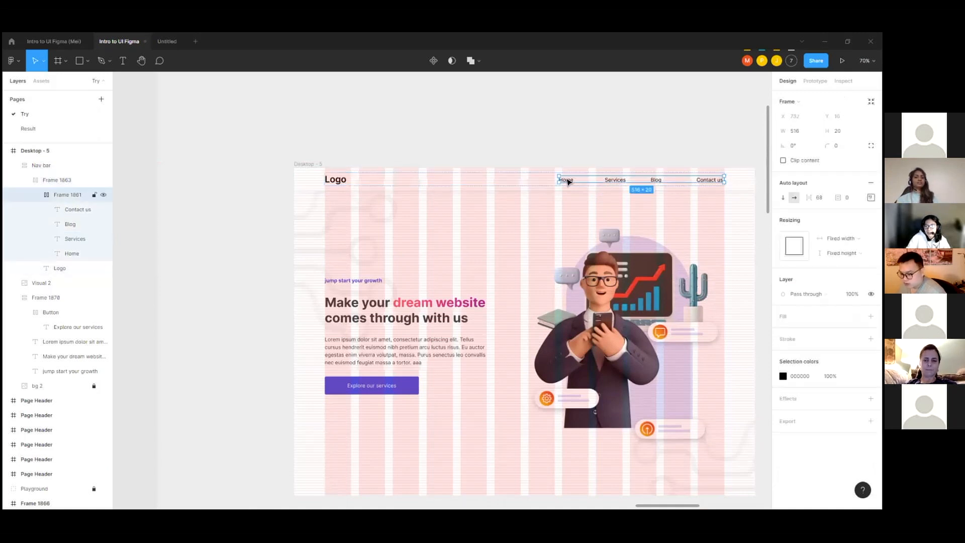
Step: Try narrowing the Desktop - 5 nav bar to about 952 wide and undo the resize
click(749, 186)
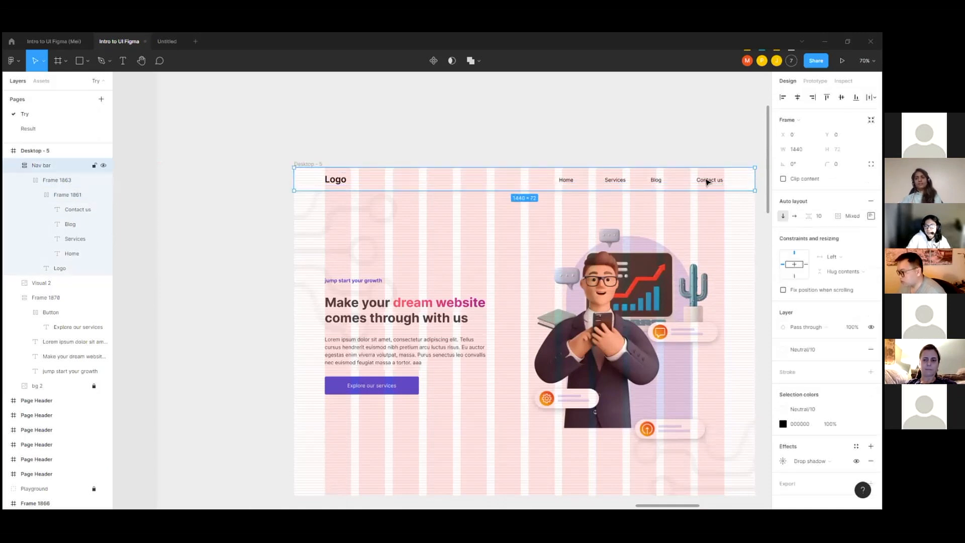
double_click(707, 182)
click(739, 184)
drag(755, 180, 598, 182)
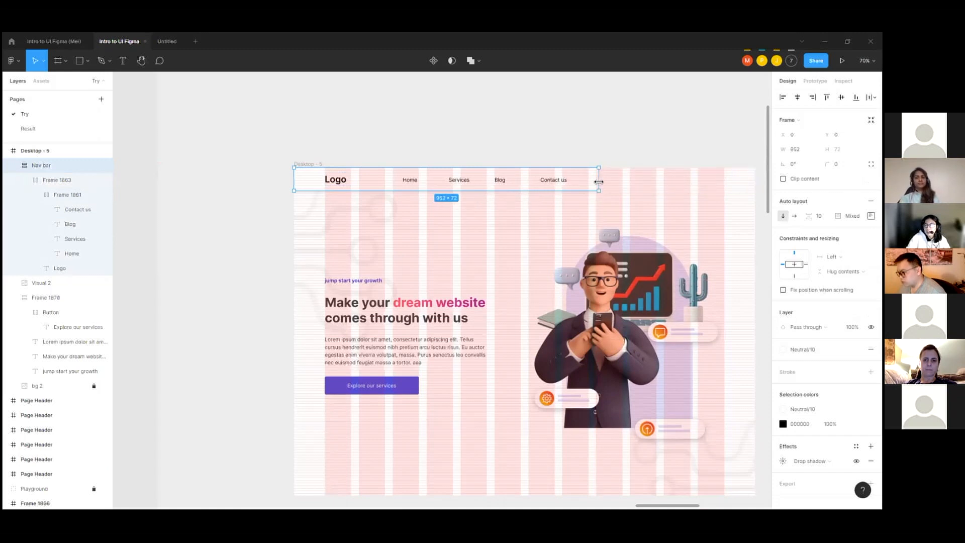
key(ctrl+z)
Step: Move the iPad Pro 11" - 2 frame up, closer beneath Desktop - 5 and aligned with its left edge
scroll(444, 172, down, 5)
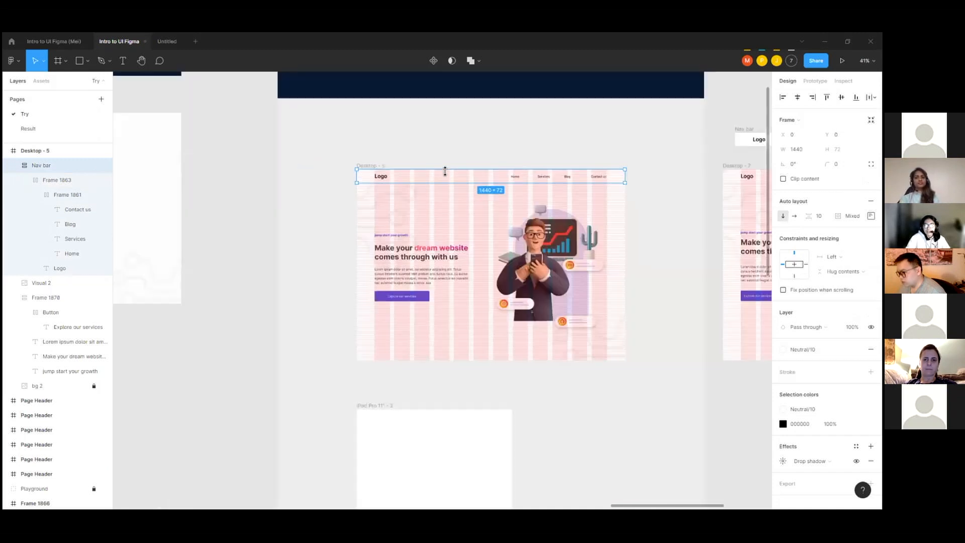
click(597, 199)
scroll(666, 220, down, 1)
scroll(667, 220, down, 1)
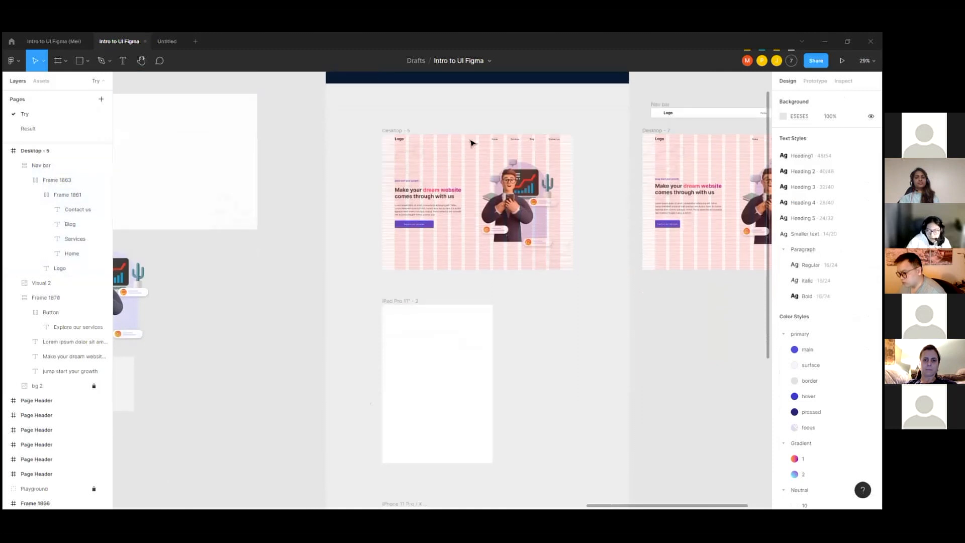
drag(409, 299, 409, 284)
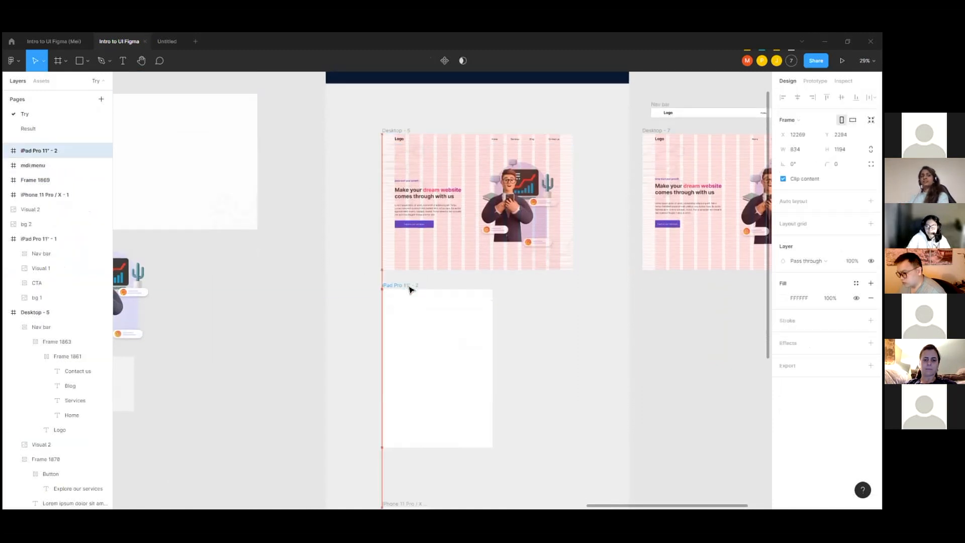
click(532, 303)
scroll(386, 286, down, 1)
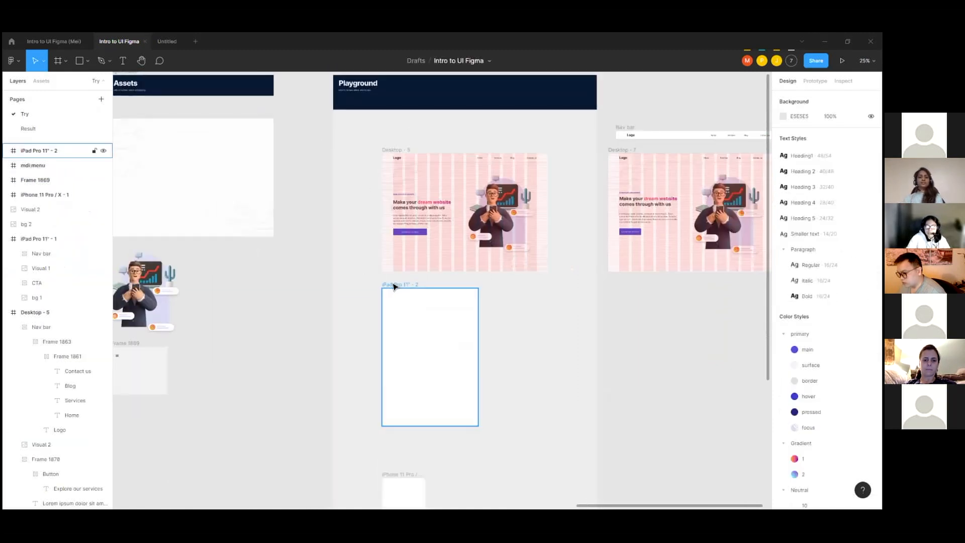
Step: Add a layout grid of the Columns type to the iPad Pro 11" - 2 frame
scroll(412, 251, up, 2)
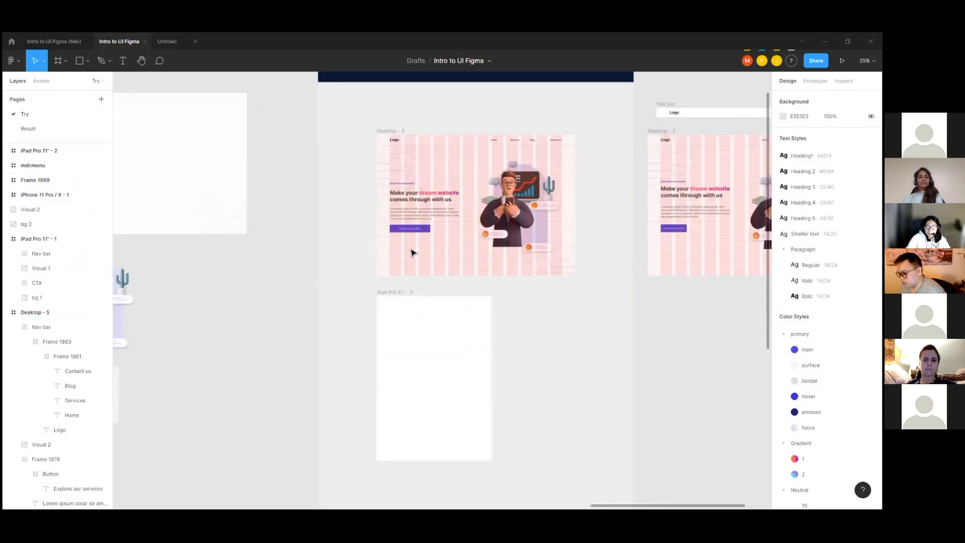
click(405, 295)
scroll(612, 293, down, 1)
click(871, 224)
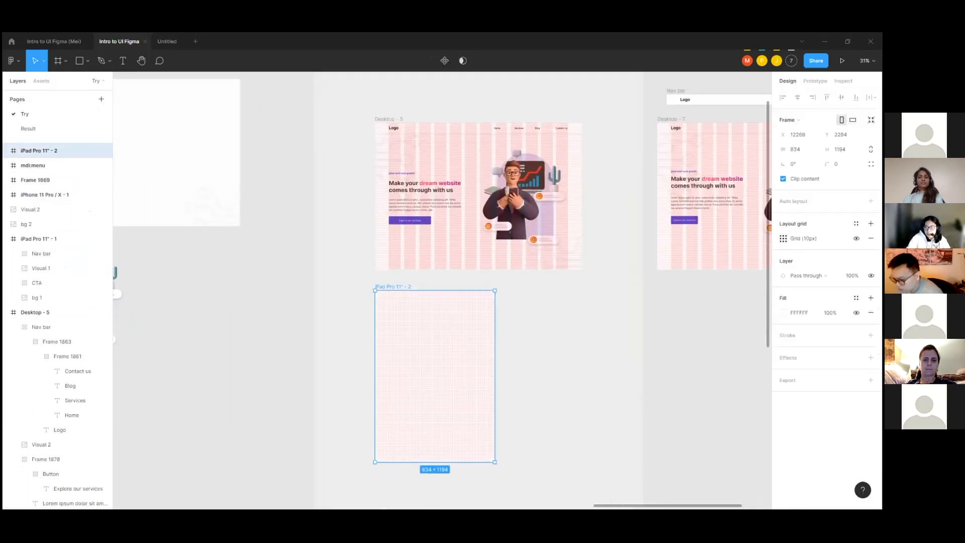
click(783, 238)
click(680, 241)
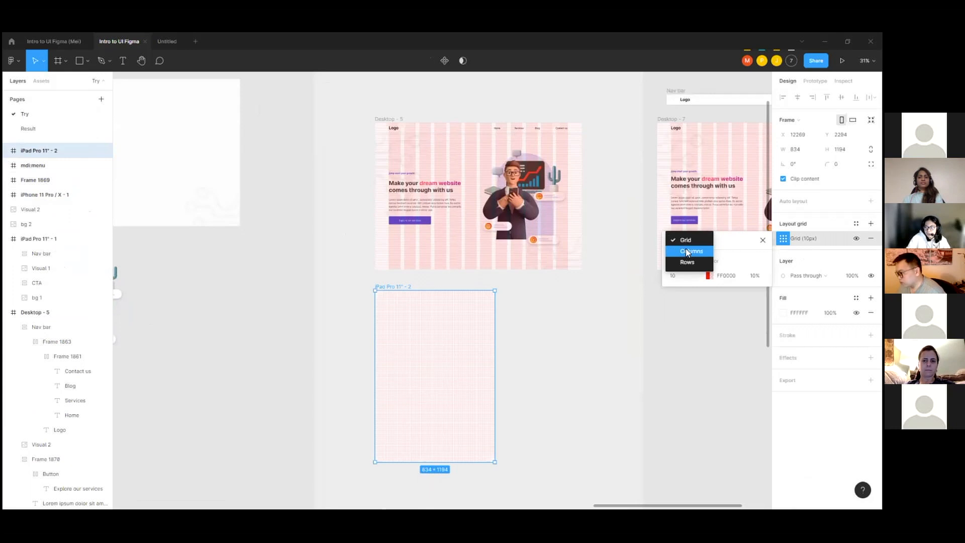
click(676, 251)
Step: Set the iPad frame's column grid to a count of 8, margin 40 and gutter 24
scroll(393, 328, up, 5)
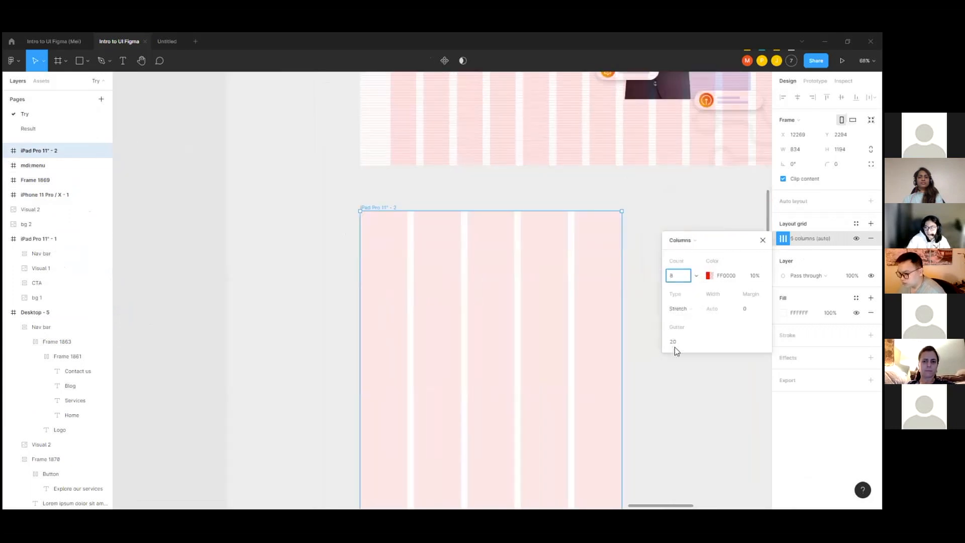
key(Return)
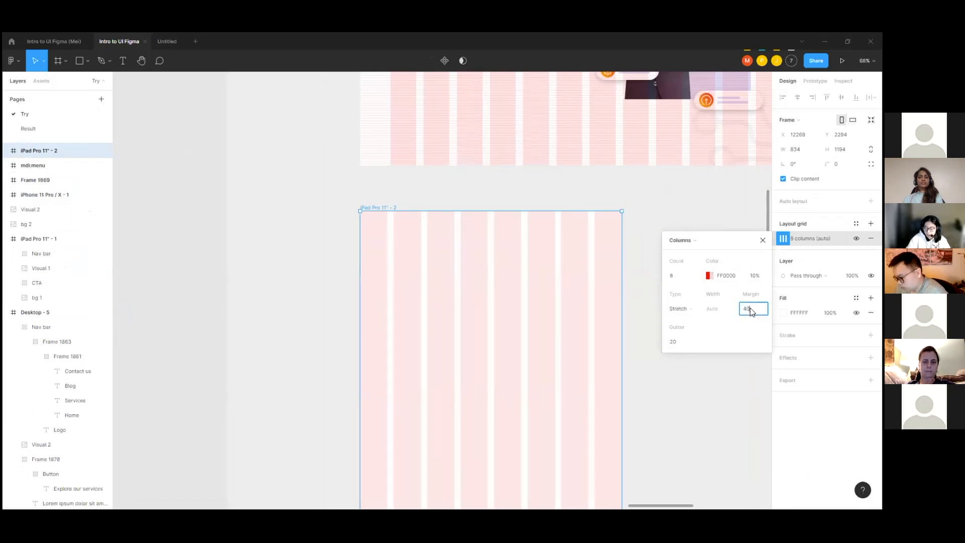
key(Return)
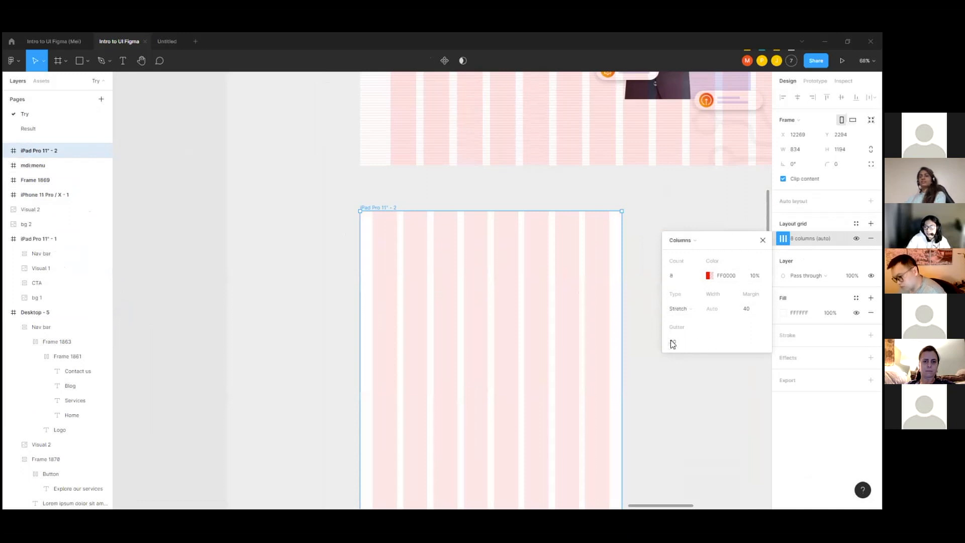
key(Return)
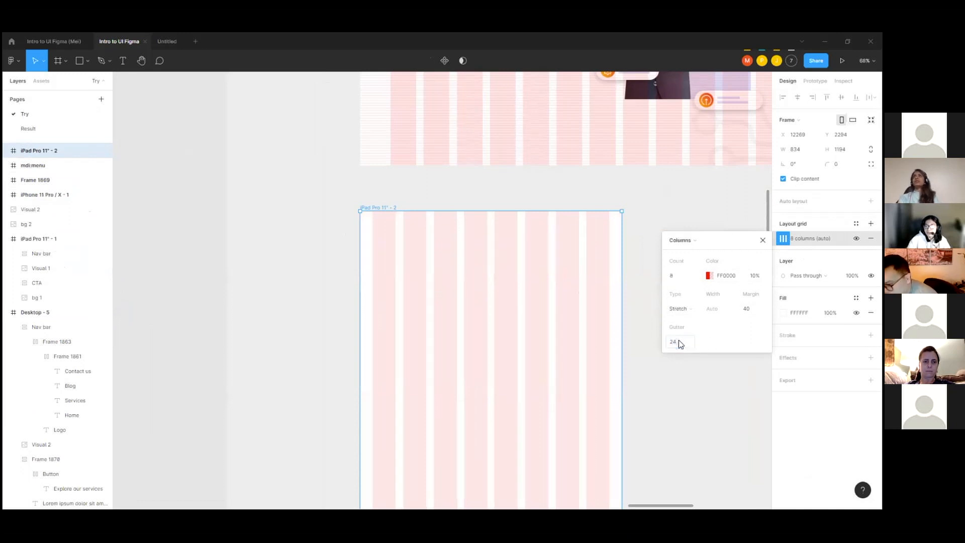
click(635, 215)
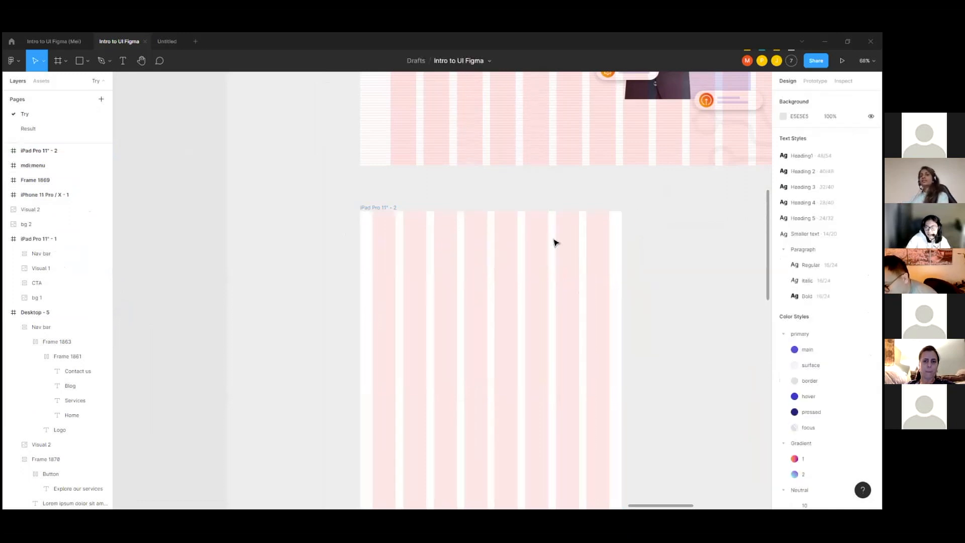
Step: Place a copy of the Desktop - 5 nav bar in the iPad frame at X 0, Y 0 and narrow it to 834
scroll(485, 236, down, 5)
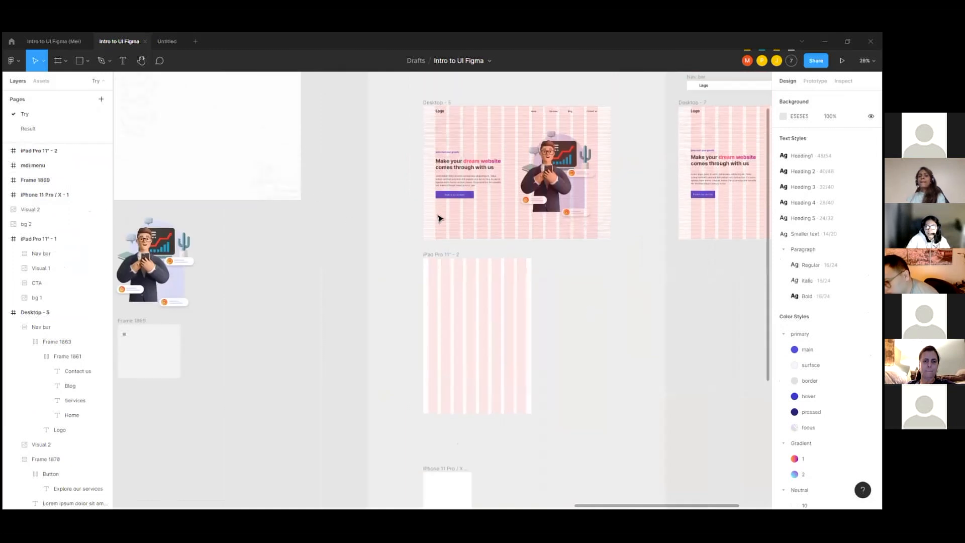
click(497, 115)
drag(495, 150, 418, 254)
scroll(447, 277, up, 4)
scroll(420, 254, down, 1)
drag(699, 251, 577, 253)
scroll(555, 254, up, 3)
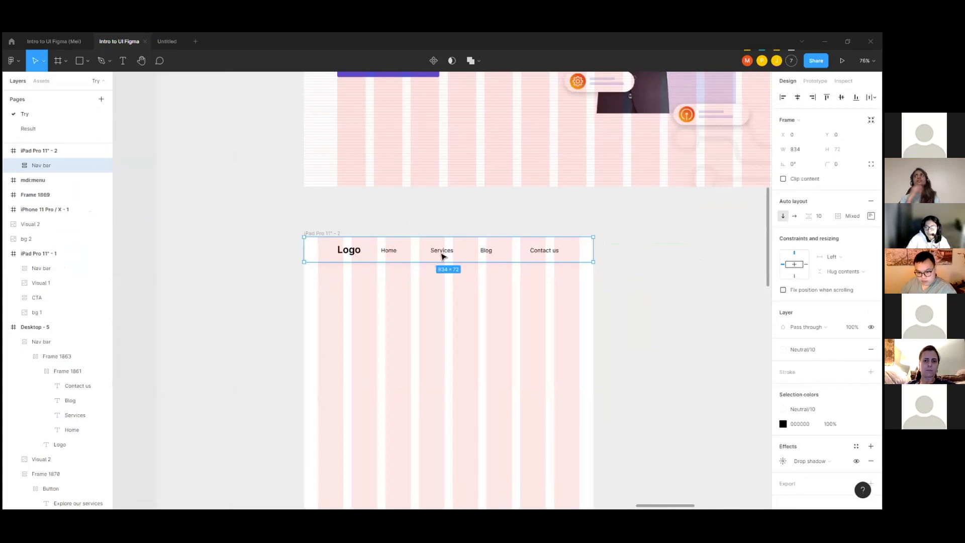
Step: Inspect the iPad nav bar's menu links frame and measure the spacing between its inner row and its edges
double_click(500, 254)
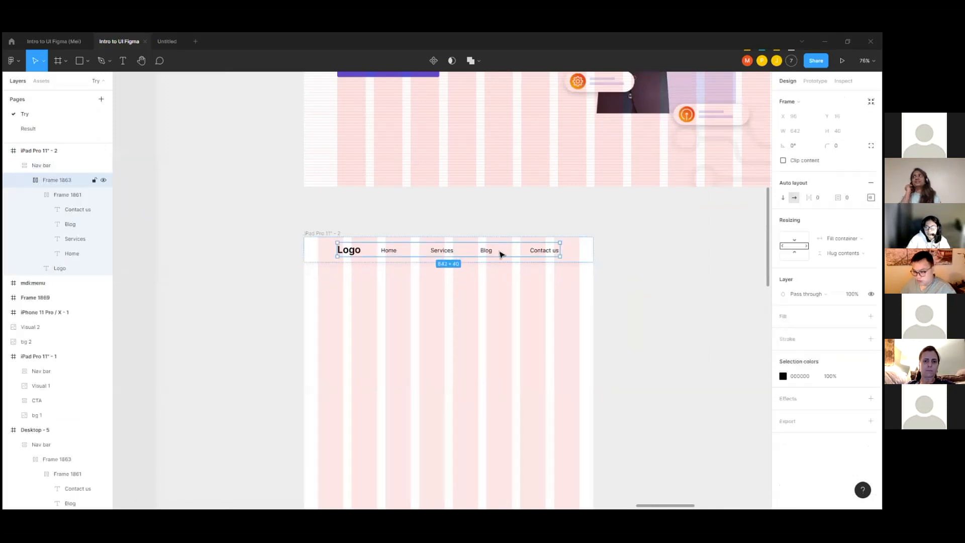
click(571, 256)
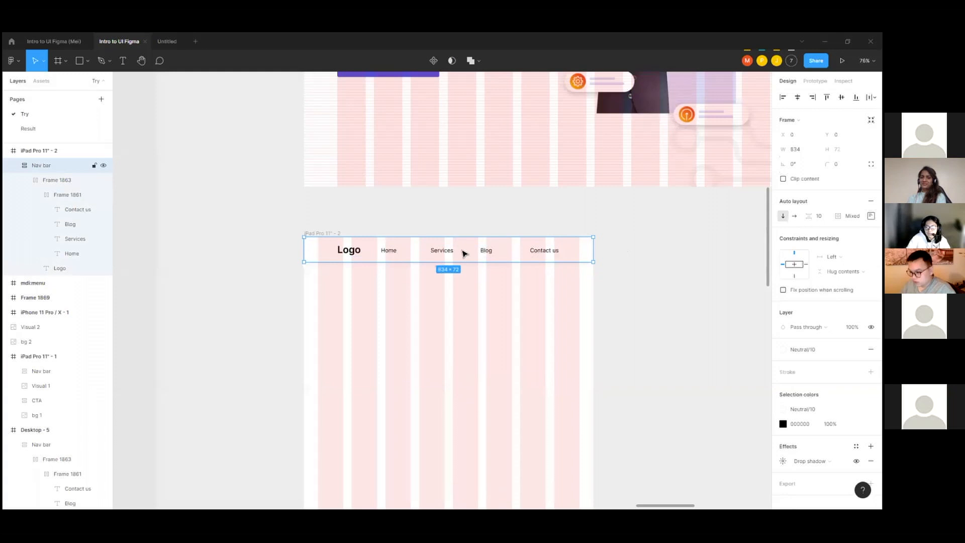
double_click(365, 249)
key(alt)
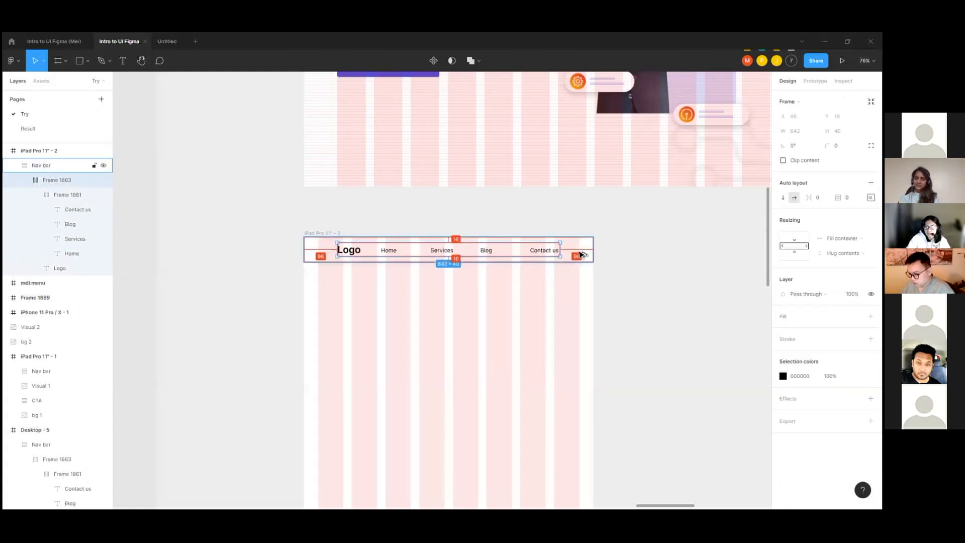
key(Escape)
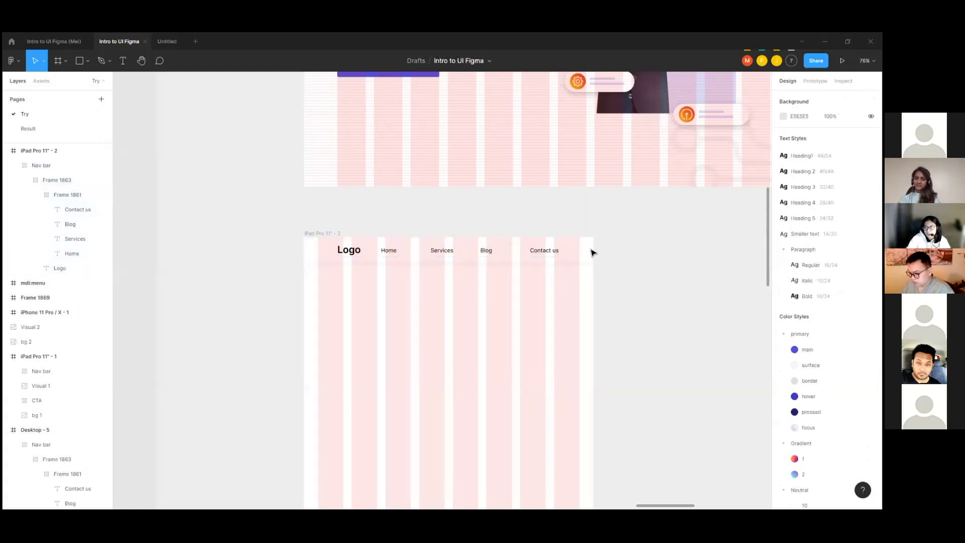
Step: Set the iPad nav bar's left and right padding to 40
click(335, 233)
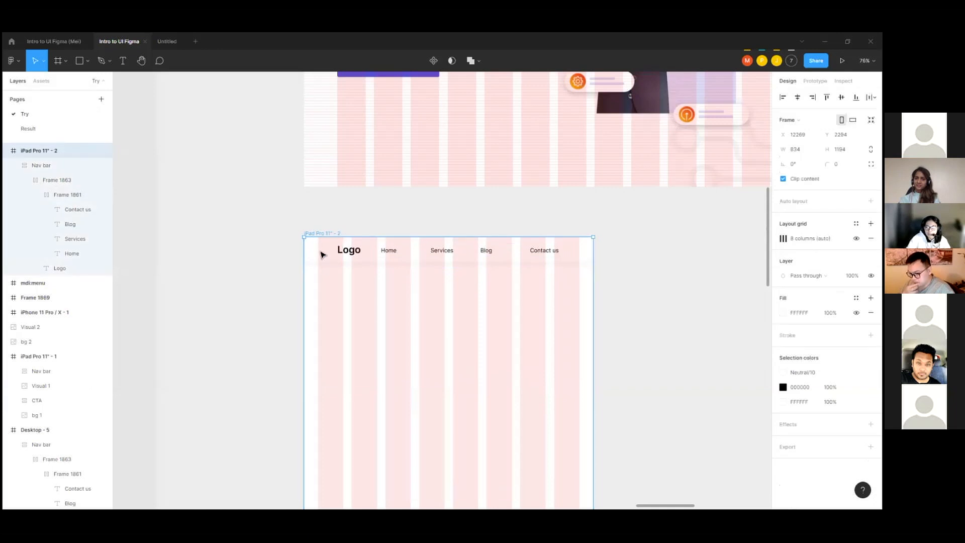
click(323, 255)
click(871, 216)
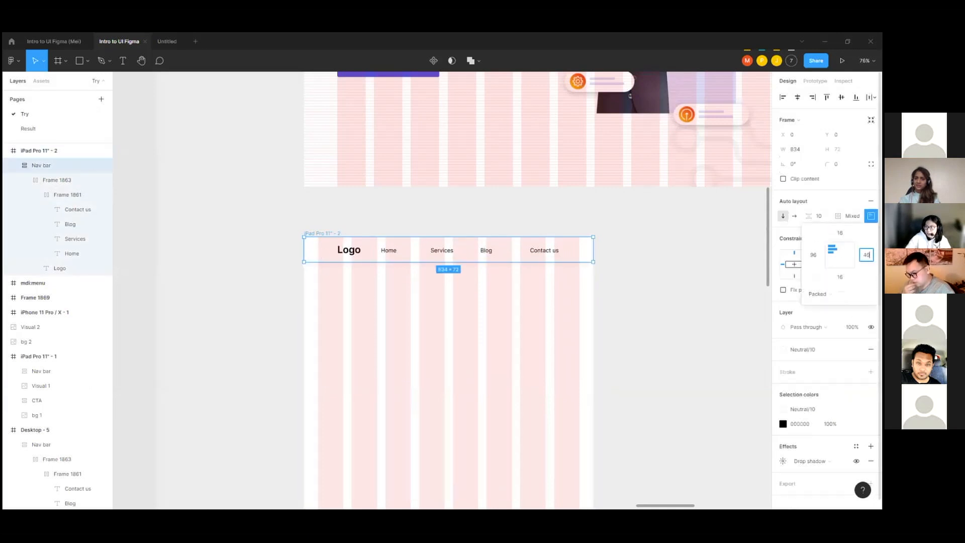
click(813, 254)
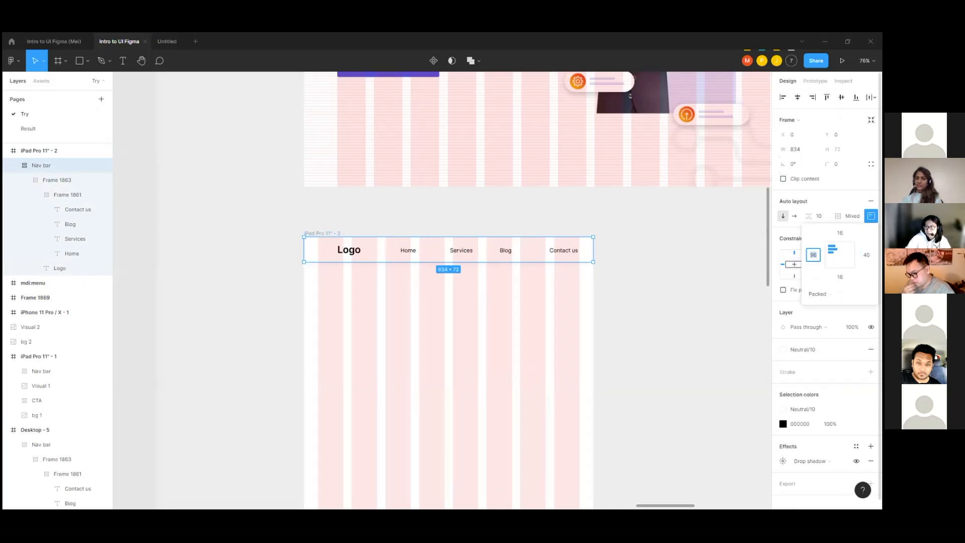
text(40)
key(Return)
Step: Measure the inner row's distance from the iPad nav bar's edges and compare the links with the column grid
click(644, 267)
click(552, 257)
double_click(575, 252)
scroll(587, 253, up, 3)
scroll(588, 252, down, 3)
ctrl+scroll(590, 254, up, 5)
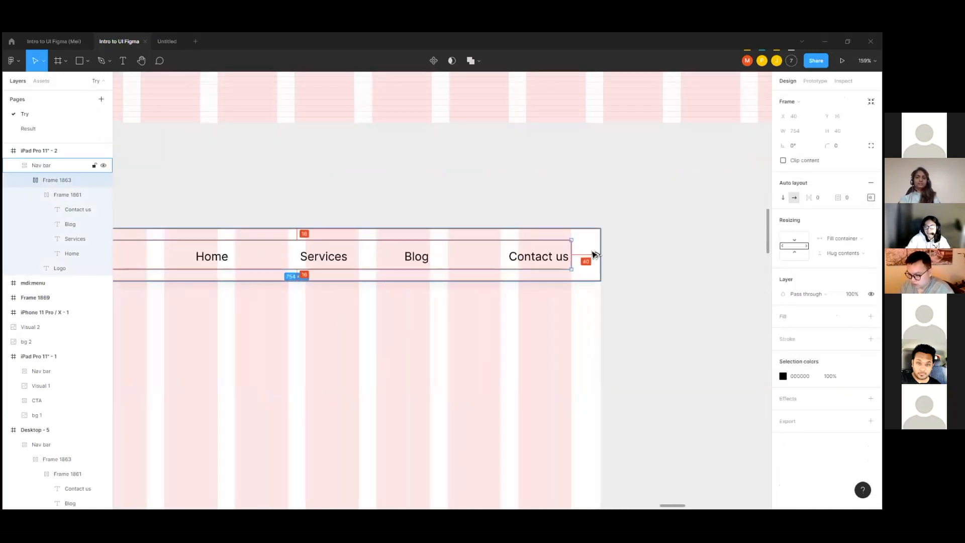
scroll(593, 255, down, 10)
click(635, 261)
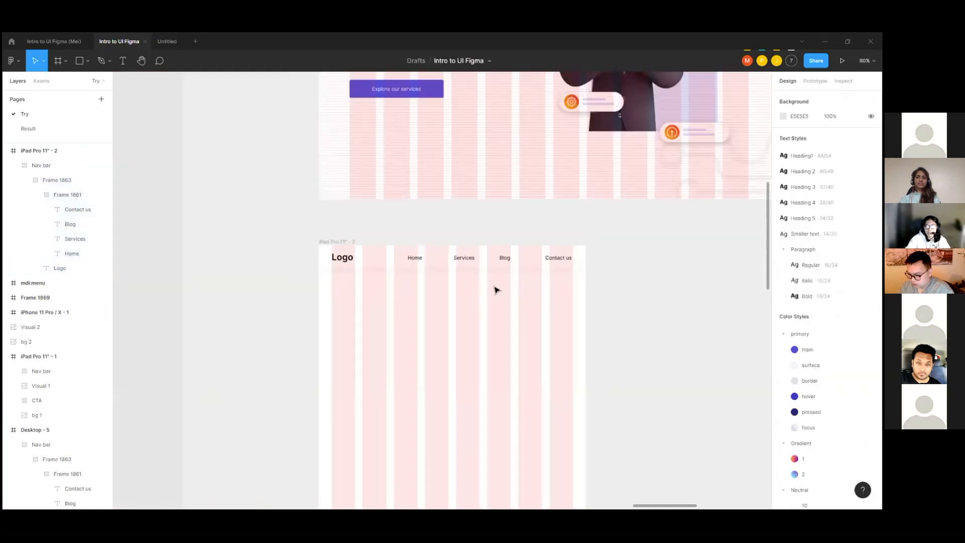
Step: Place a copy of the Desktop - 5 hero text frame in the iPad frame at X 40, narrowed to four columns, about 365 wide
scroll(447, 283, down, 2)
click(437, 164)
drag(436, 164, 438, 332)
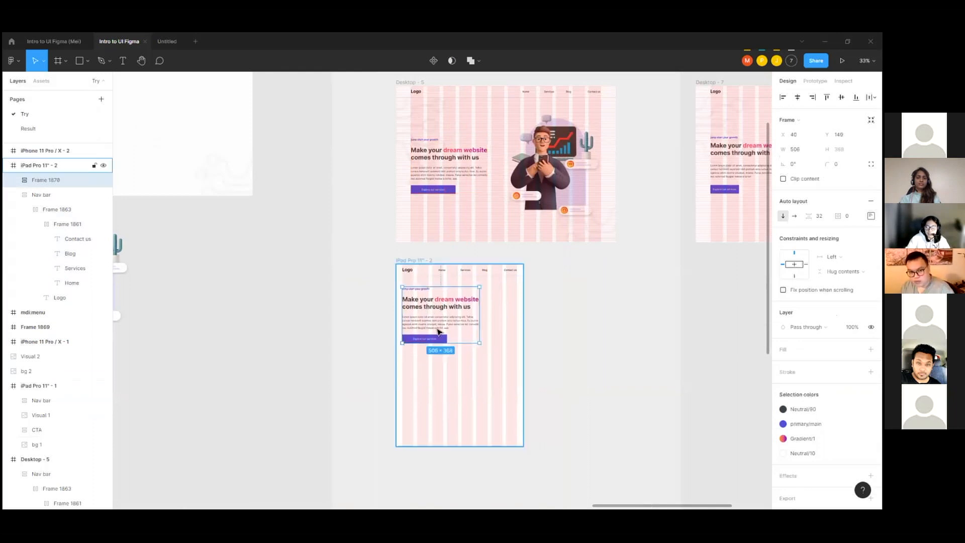
scroll(438, 332, up, 5)
drag(503, 290, 471, 297)
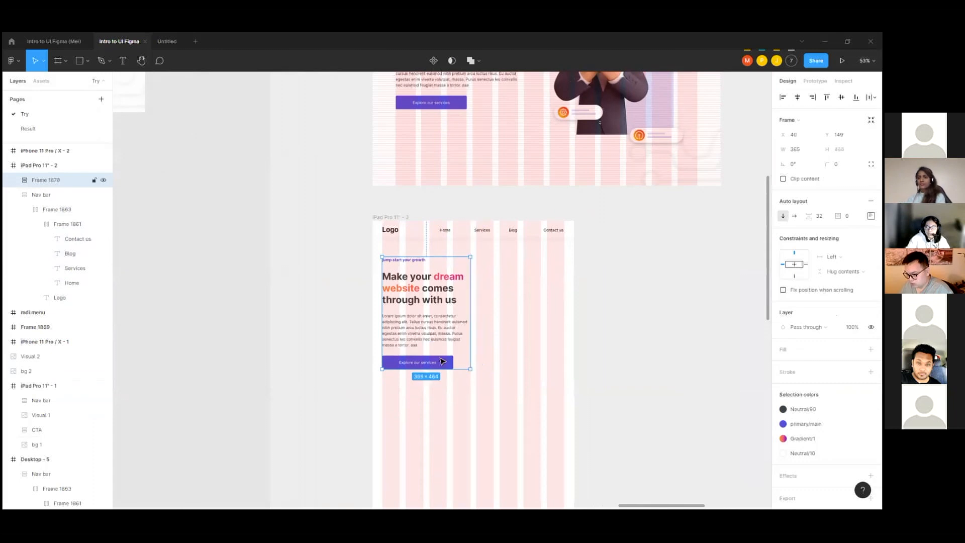
Step: Place a copy of the Desktop - 5 hero illustration beside the hero text in the iPad frame, scaled down to about 392 by 436
scroll(425, 330, down, 3)
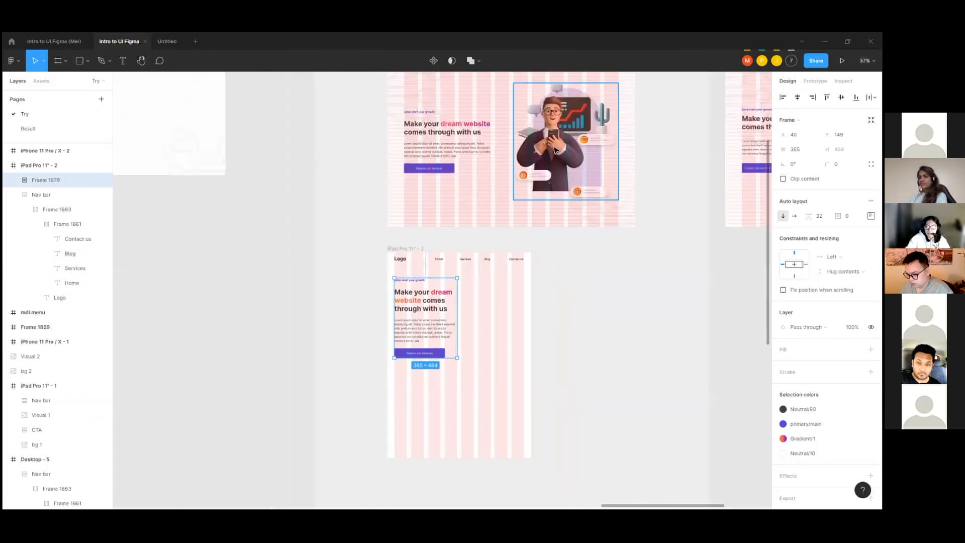
click(551, 166)
drag(551, 166, 487, 339)
drag(549, 398, 519, 358)
scroll(490, 294, up, 5)
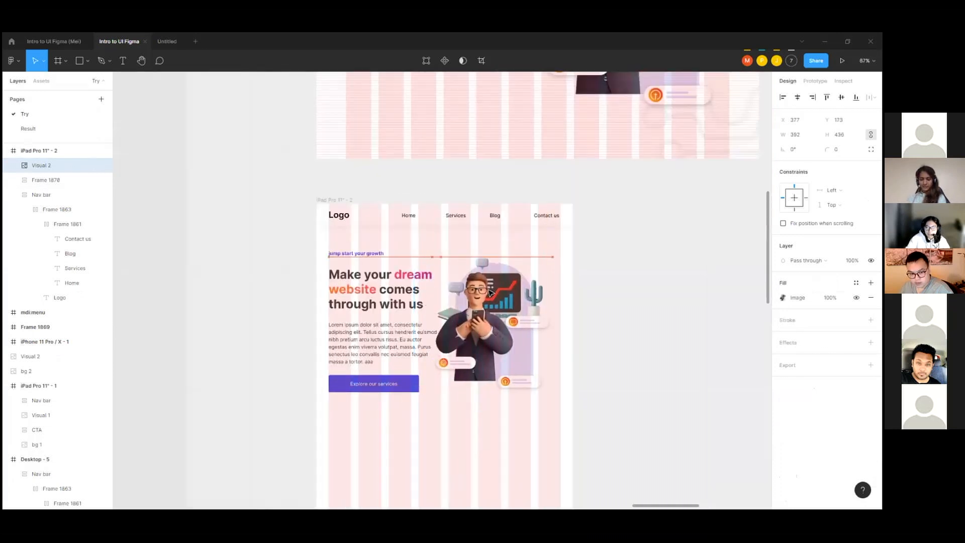
Step: Fit the iPad illustration to the last four grid columns, 365 by 406, and move it to X 429, Y 161, near the hero text's upper edge
drag(490, 293, 506, 292)
drag(570, 280, 562, 282)
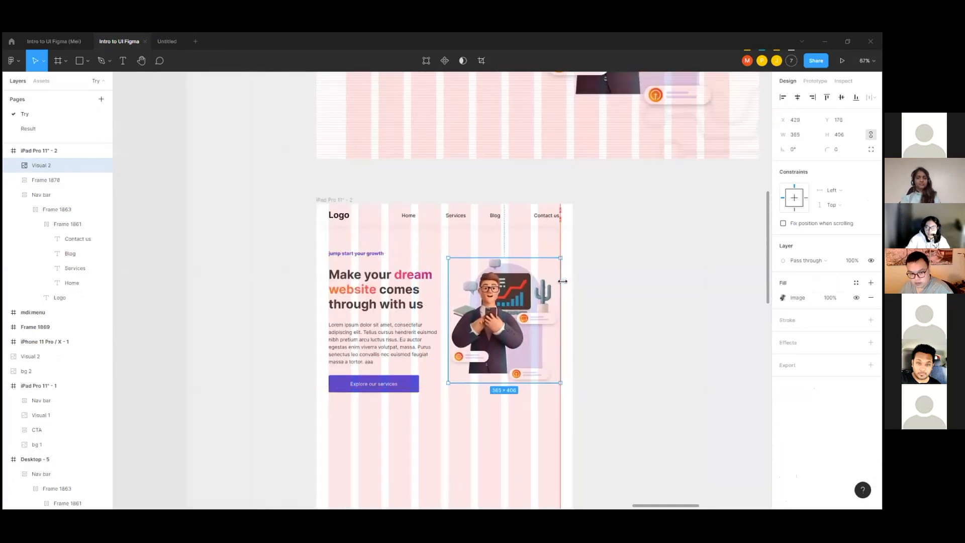
drag(481, 290, 481, 286)
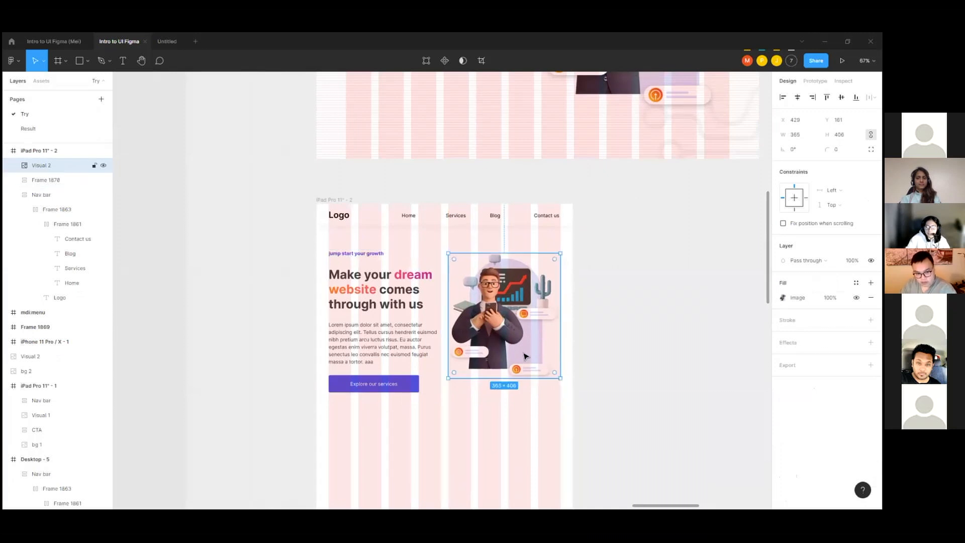
click(407, 342)
scroll(419, 257, down, 5)
click(569, 292)
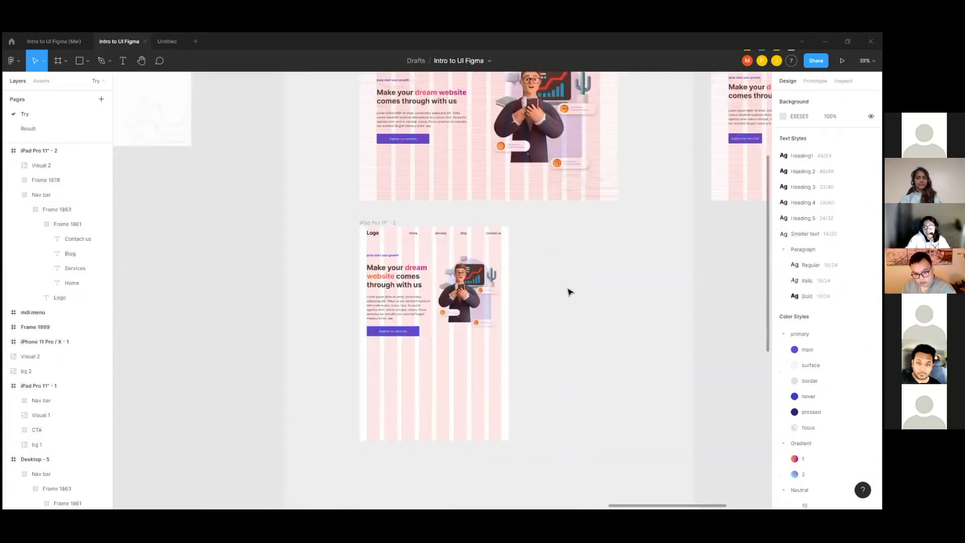
scroll(401, 291, up, 4)
click(477, 292)
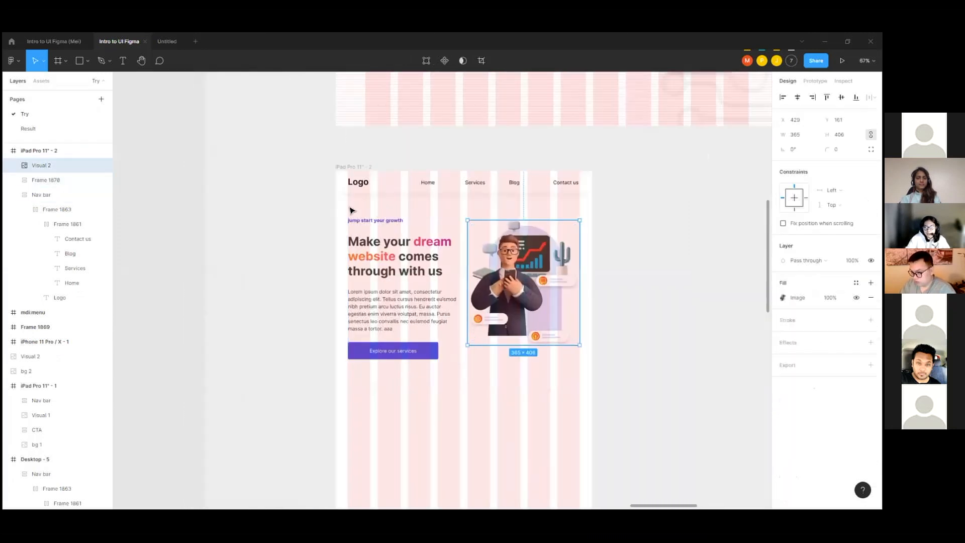
Step: Move the empty iPhone 11 Pro / X - 2 frame beside the iPad Pro 11" - 2 frame, aligned with its upper edge
scroll(370, 205, down, 5)
scroll(435, 205, down, 1)
drag(382, 398, 512, 146)
scroll(555, 150, up, 5)
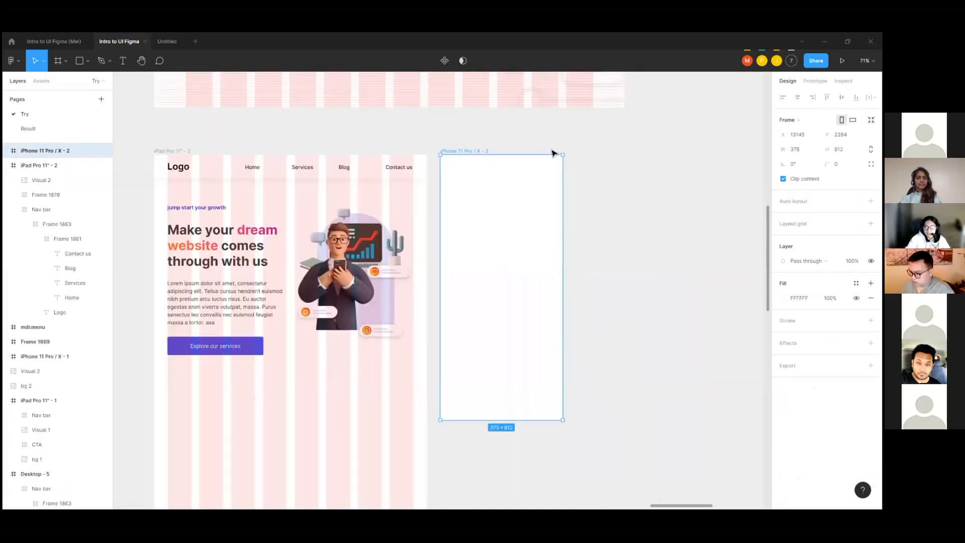
scroll(551, 151, up, 2)
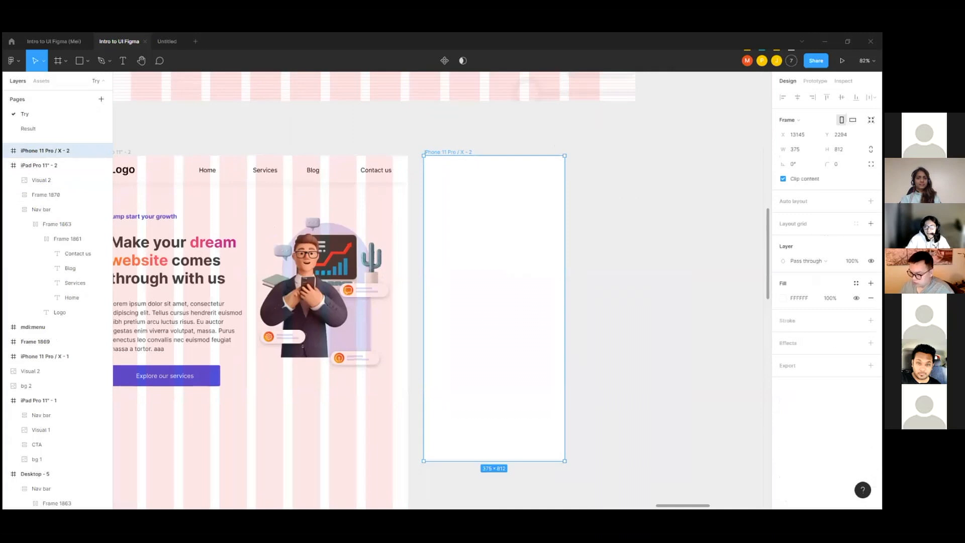
Step: Add a stretch column layout grid to the iPhone frame with 4 columns, margin 16 and gutter 16
click(871, 224)
click(783, 238)
click(676, 239)
click(686, 255)
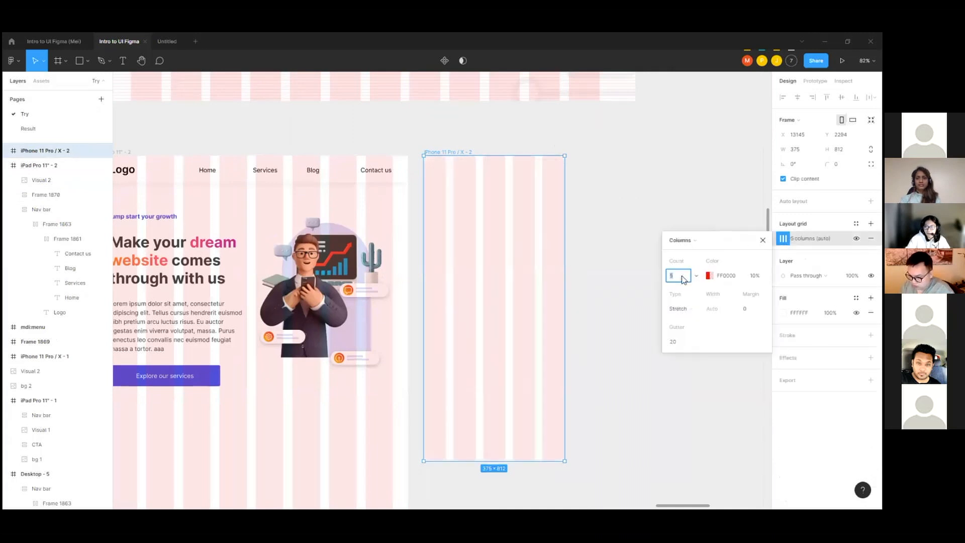
text(4)
key(Return)
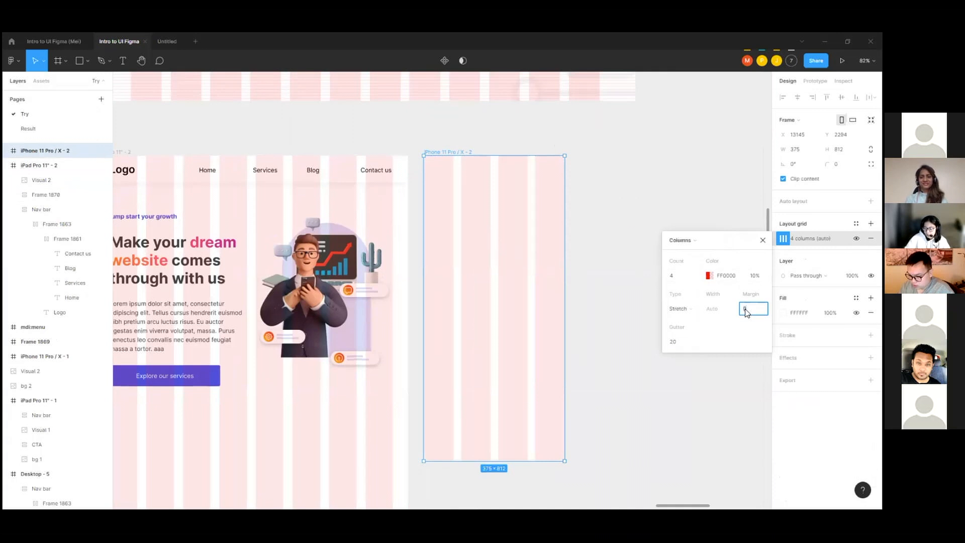
text(16)
key(Return)
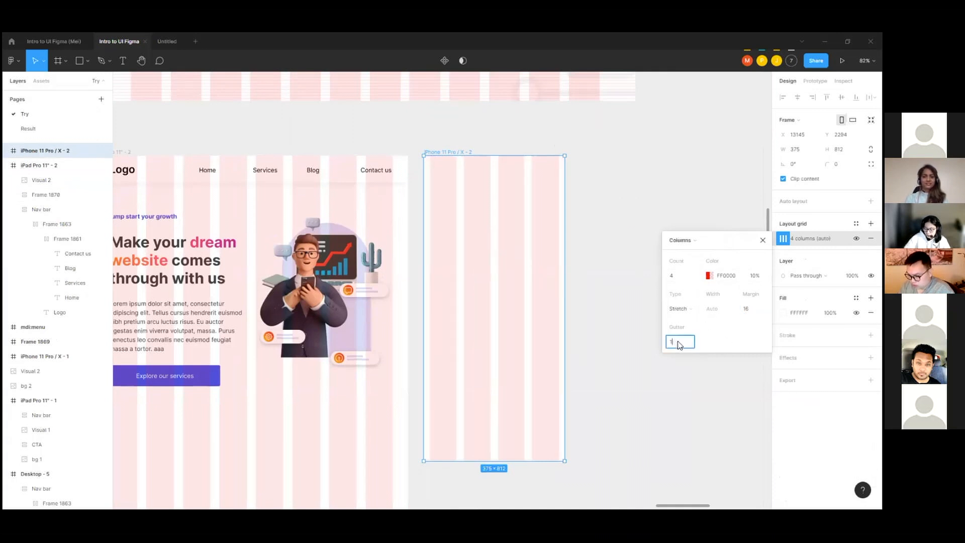
click(680, 344)
text(16)
key(Return)
scroll(377, 224, down, 3)
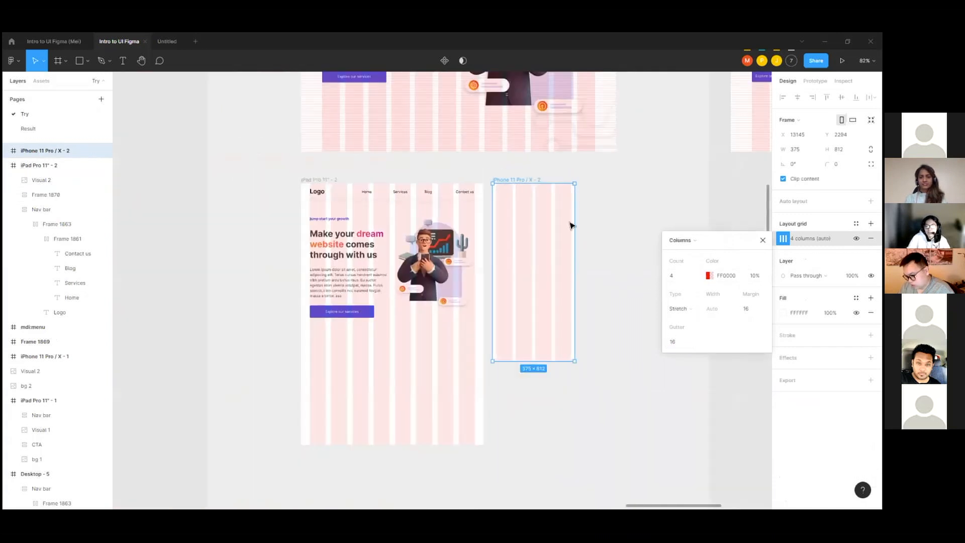
Step: Place a copy of the iPad hero text frame in the iPhone frame at X 16, Y 92, narrowed to about 342 wide
scroll(373, 227, up, 1)
click(337, 274)
drag(332, 271, 545, 257)
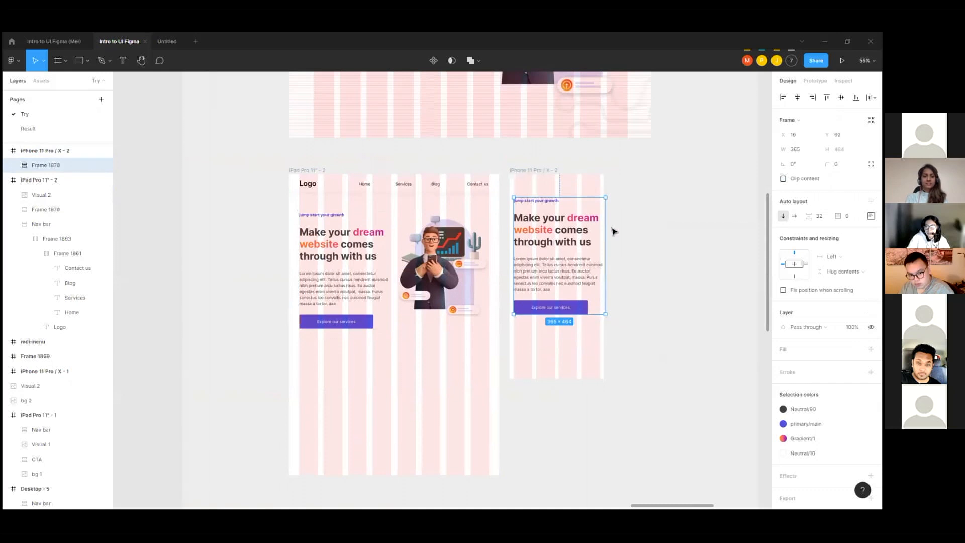
scroll(614, 231, up, 2)
drag(604, 232, 596, 232)
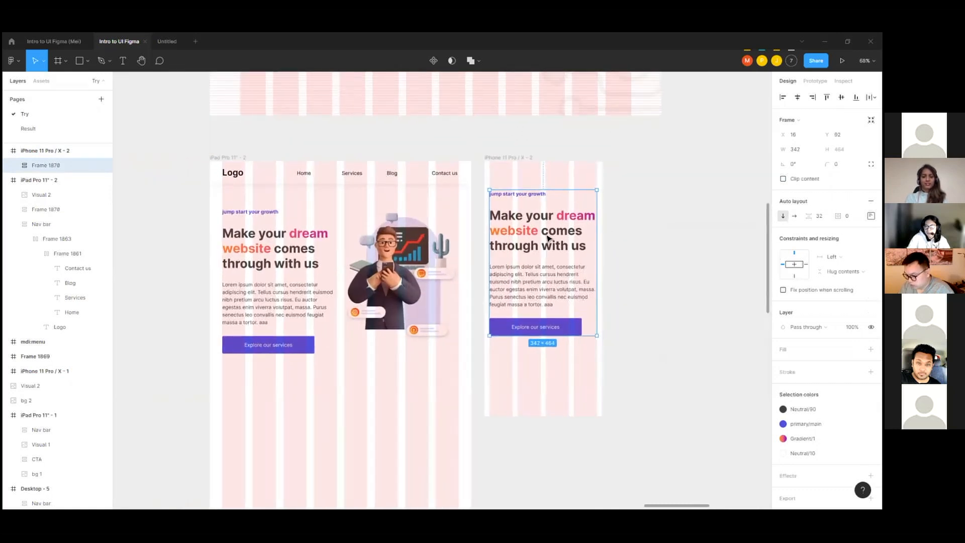
Step: Apply the Heading 4 text style to the iPhone hero heading and check the paragraph and tagline text
double_click(548, 239)
click(803, 249)
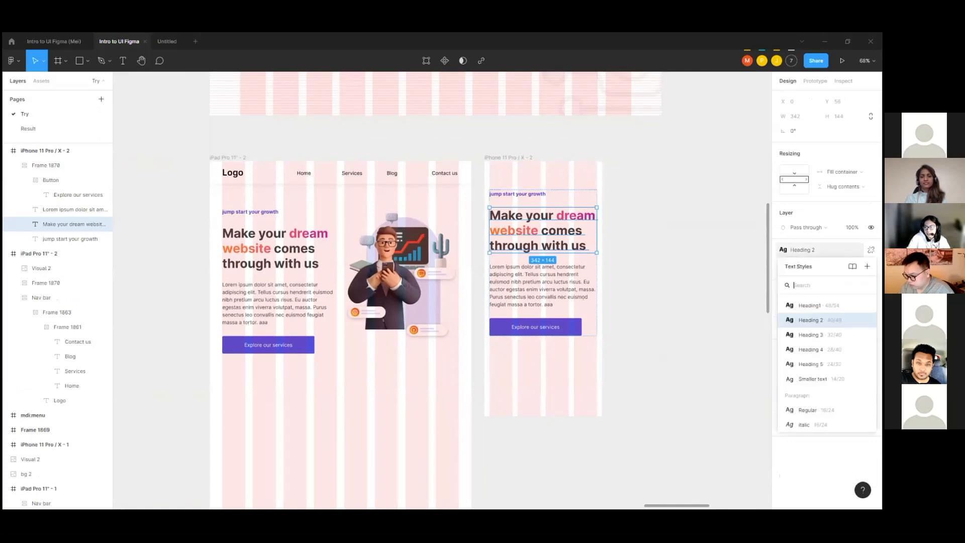
click(815, 349)
click(545, 282)
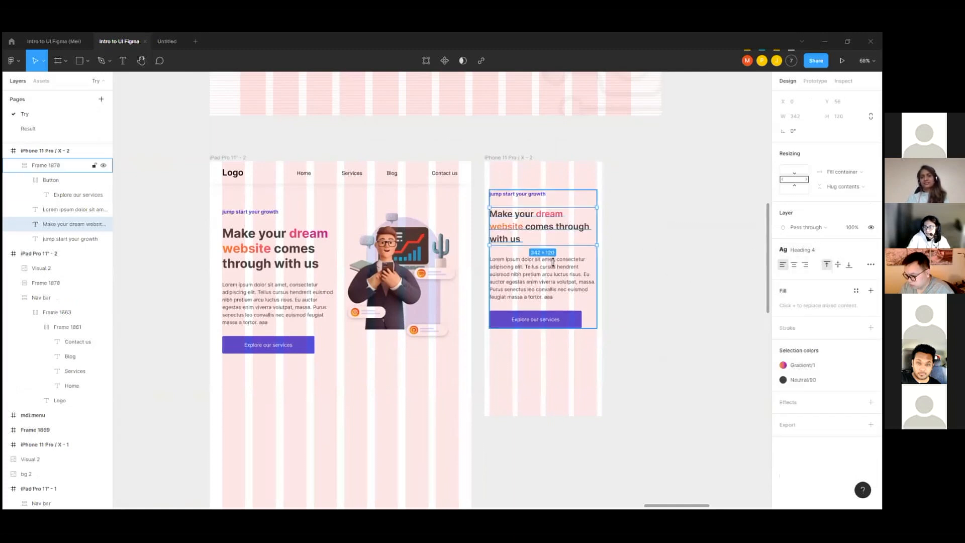
click(545, 283)
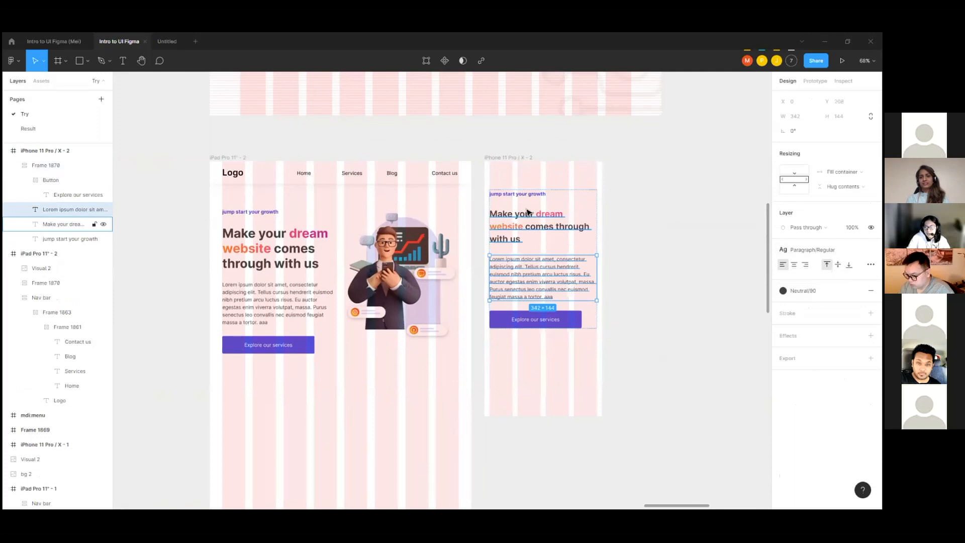
click(520, 194)
key(Escape)
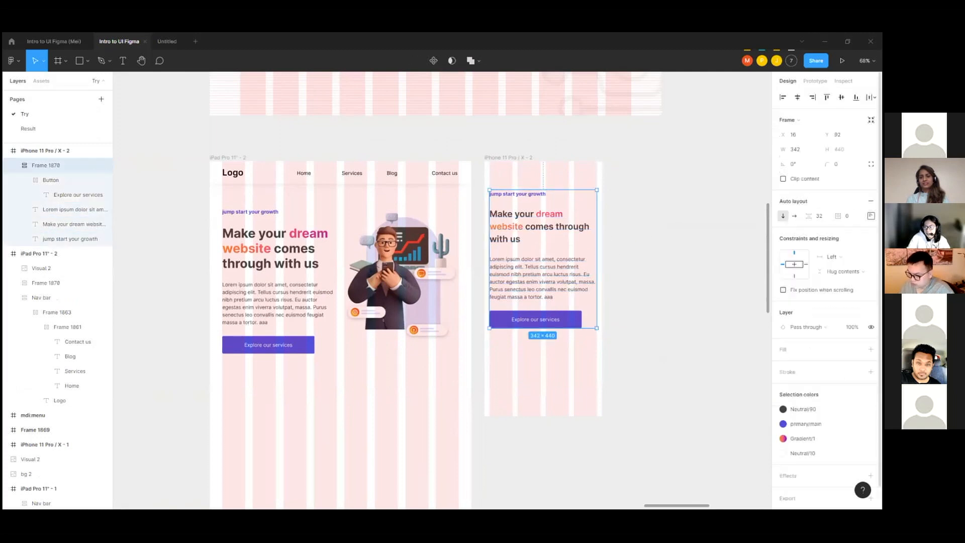
Step: Set the auto layout spacing of the iPhone hero text frame to 24
click(536, 255)
click(614, 253)
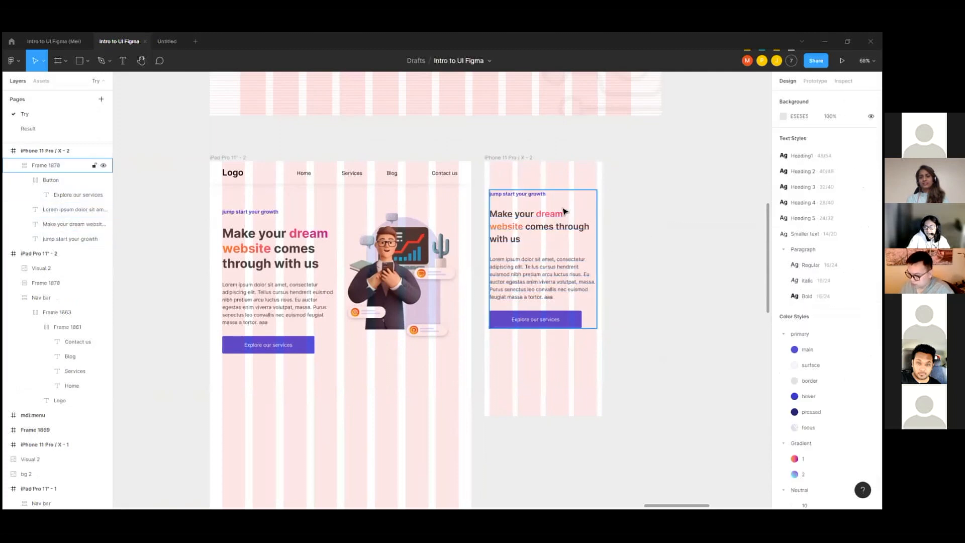
click(564, 210)
text(24)
key(Return)
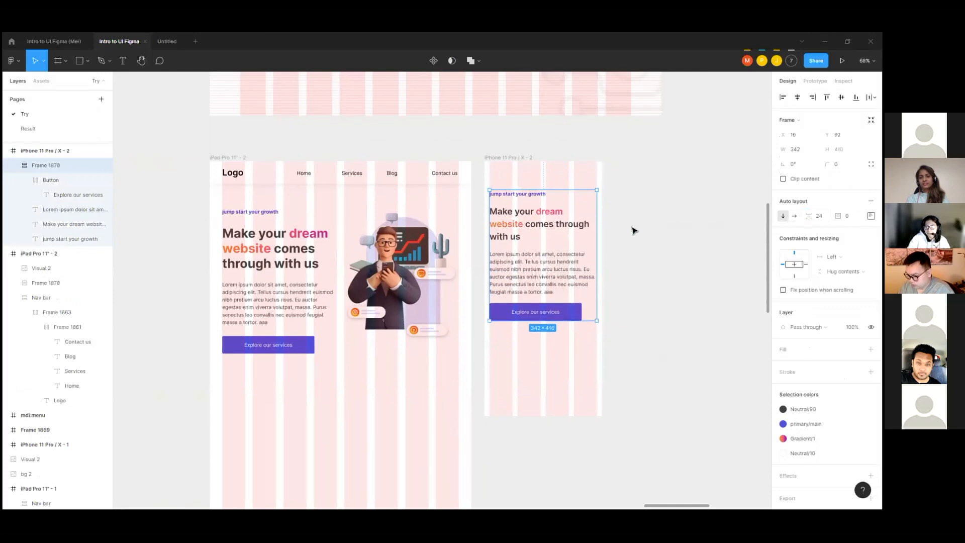
Step: Widen the iPhone frame's Explore our services button to the full width of the hero text frame
click(573, 316)
drag(585, 312, 595, 311)
click(653, 293)
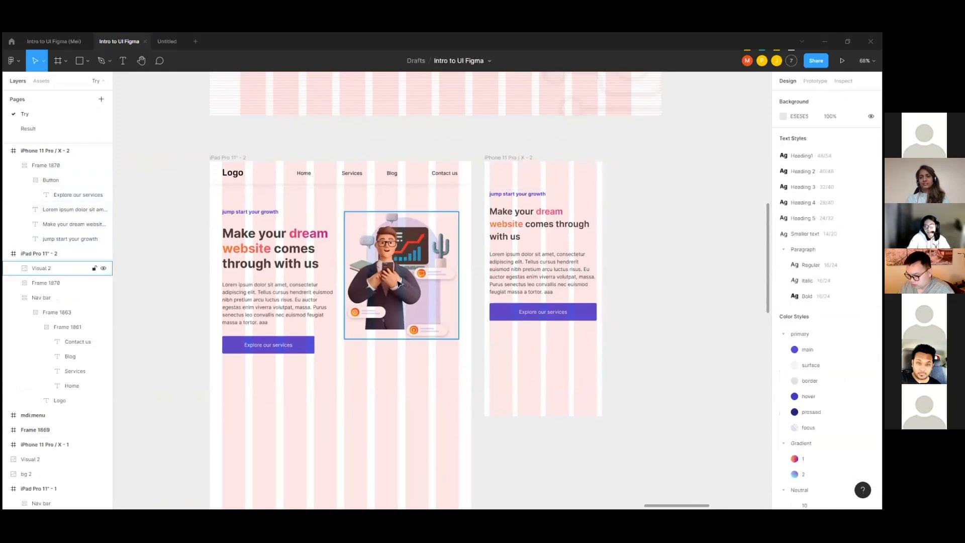
Step: Place a copy of the iPad nav bar on the empty canvas beyond the iPhone frame
scroll(422, 191, up, 1)
scroll(422, 191, down, 5)
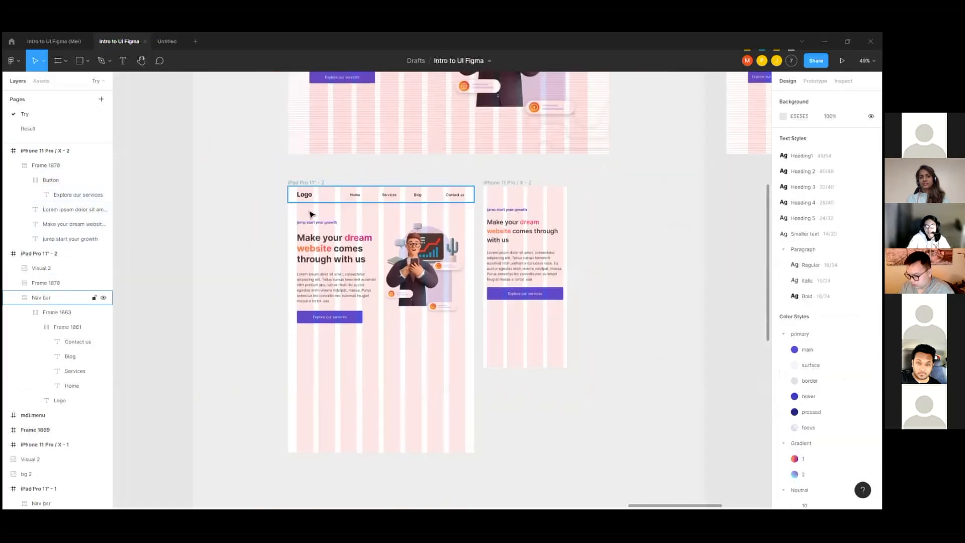
click(338, 202)
drag(316, 204, 640, 231)
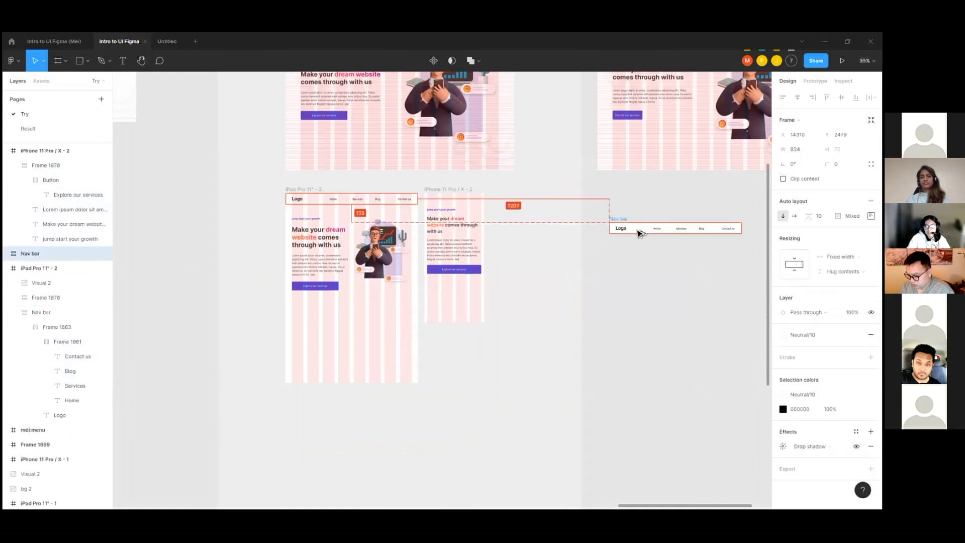
Step: Copy the mdi:menu icon from Frame 1869's area and paste it near the nav bar copy
scroll(480, 244, down, 3)
scroll(476, 245, down, 5)
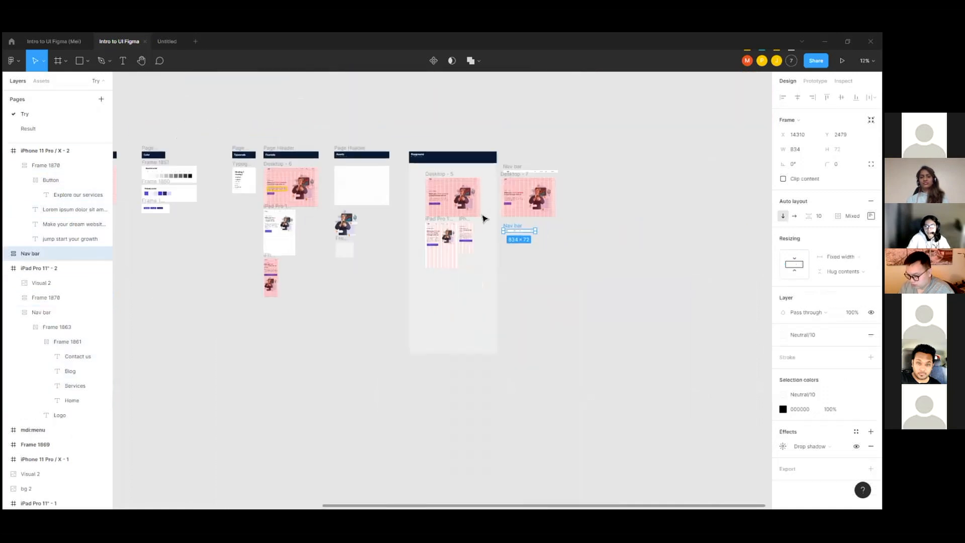
scroll(335, 245, up, 6)
scroll(336, 245, up, 10)
click(311, 211)
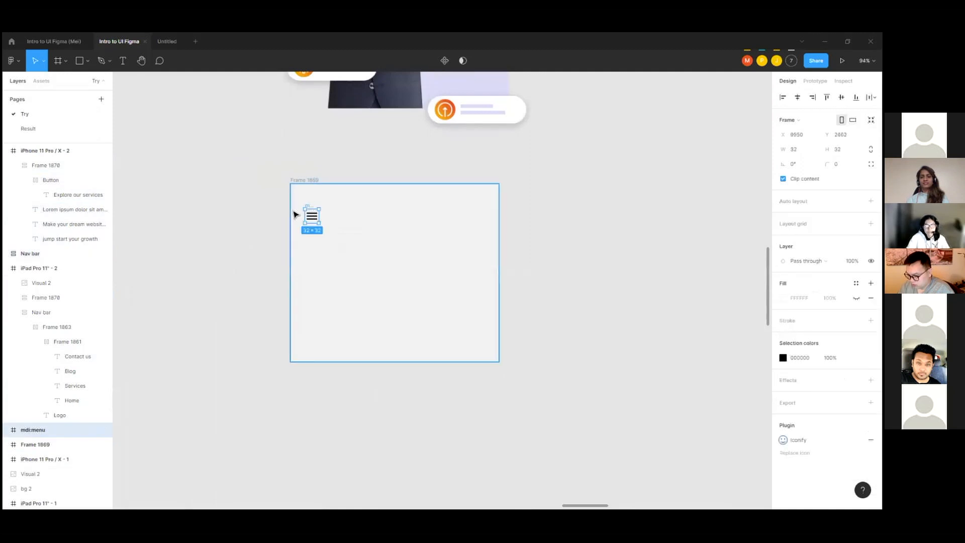
scroll(294, 213, down, 7)
scroll(710, 187, up, 4)
scroll(628, 187, up, 4)
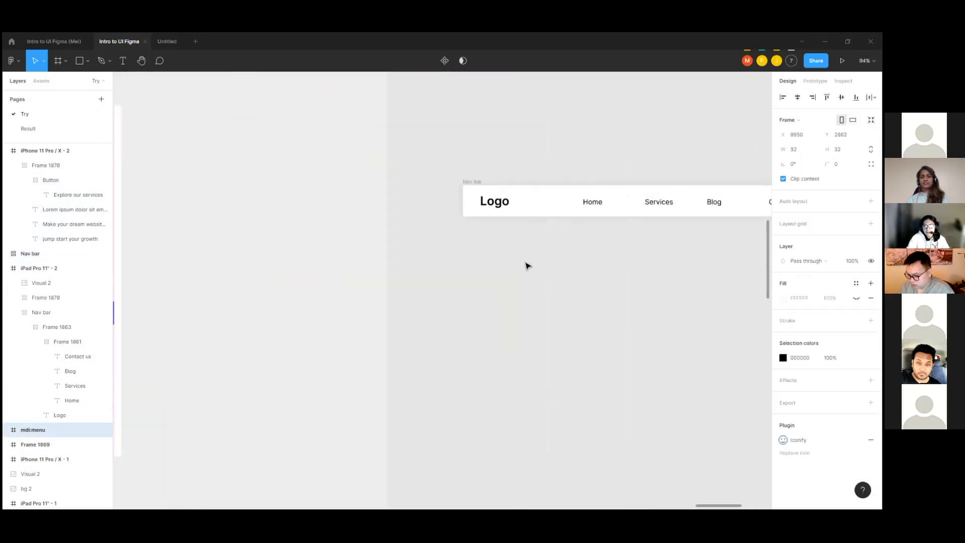
click(526, 263)
key(ctrl+v)
scroll(413, 250, down, 3)
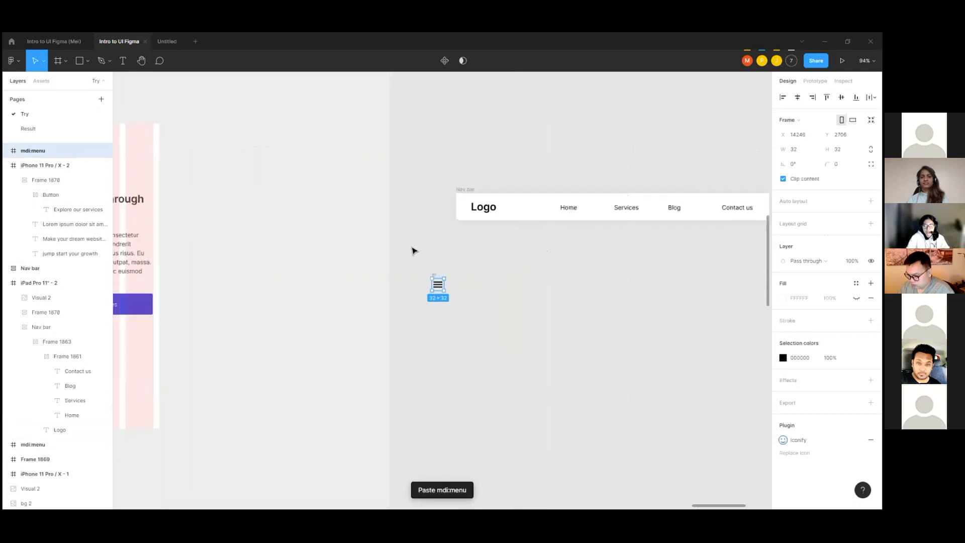
Step: Insert the menu icon into the nav bar copy's inner row and delete the Home, Services, Blog and Contact us links
scroll(699, 258, up, 3)
click(333, 265)
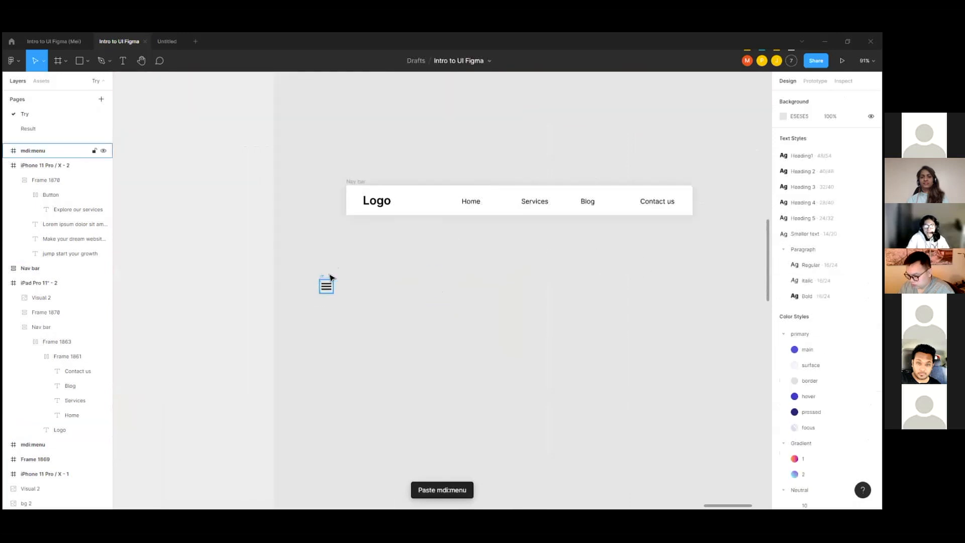
click(325, 278)
drag(324, 278, 459, 201)
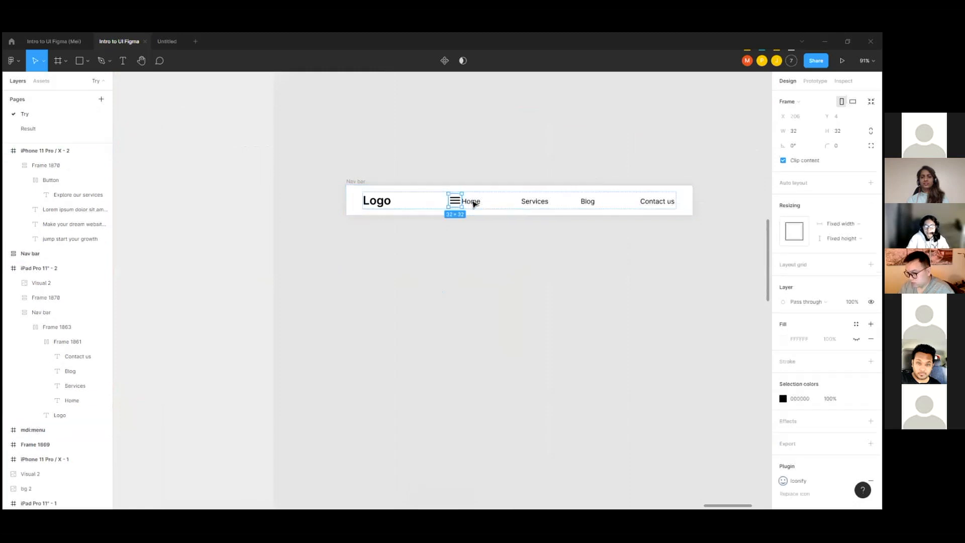
click(594, 202)
key(Delete)
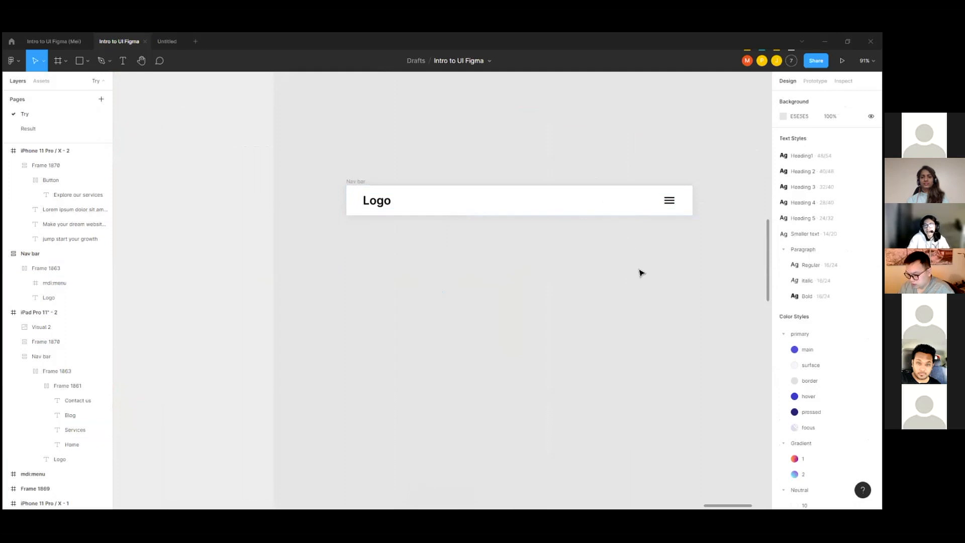
Step: Compare the nav bar copy's menu icon with its Logo text and apply the Heading 5 text style to the Logo
click(666, 201)
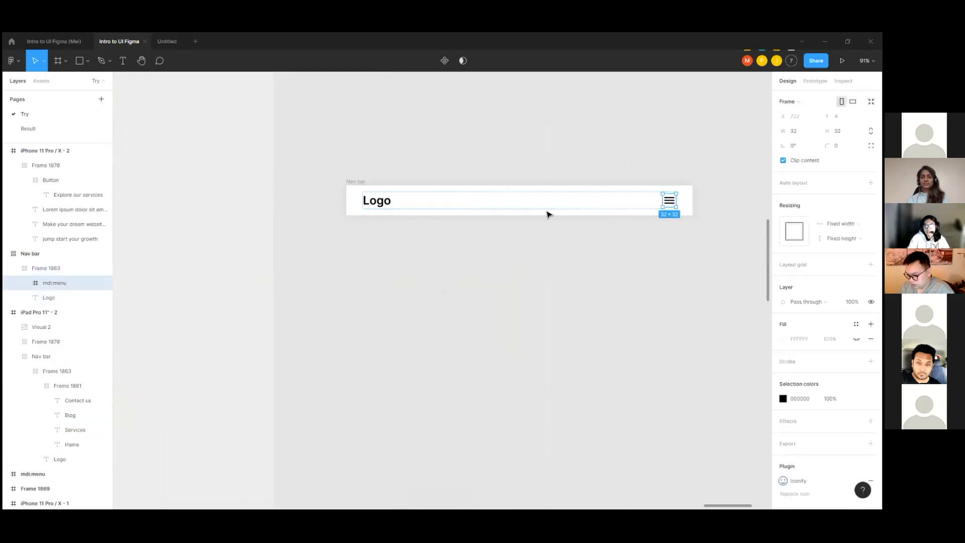
click(378, 201)
click(666, 200)
click(627, 157)
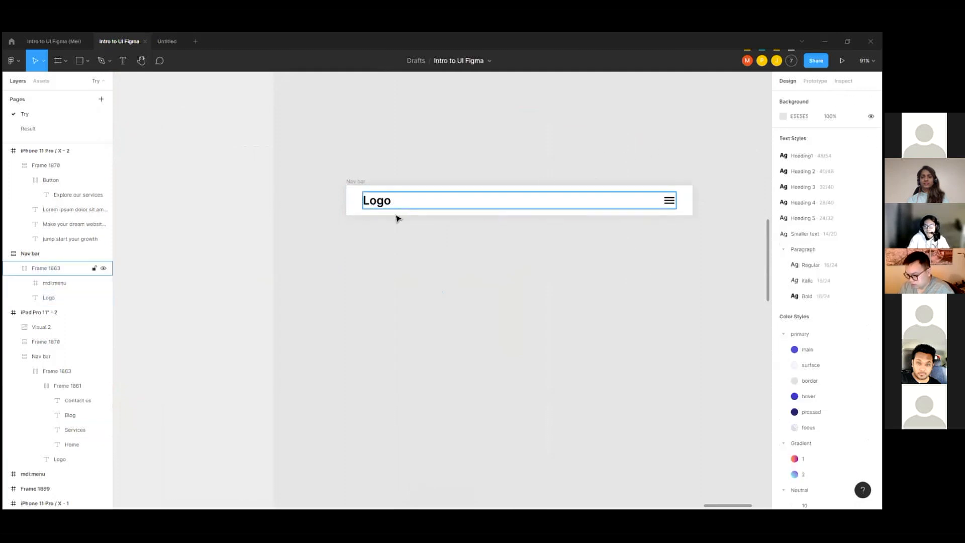
scroll(525, 200, down, 3)
scroll(504, 201, up, 5)
click(474, 201)
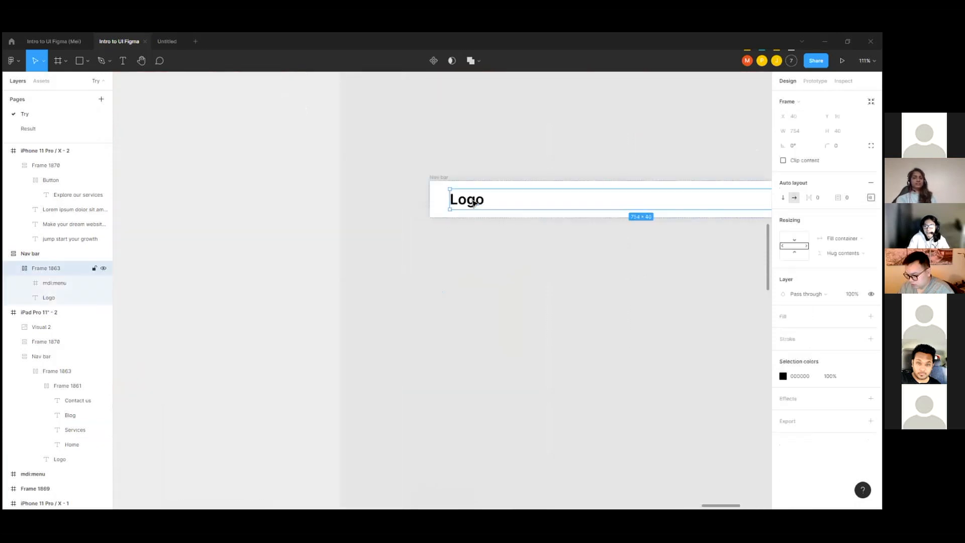
double_click(473, 201)
click(802, 250)
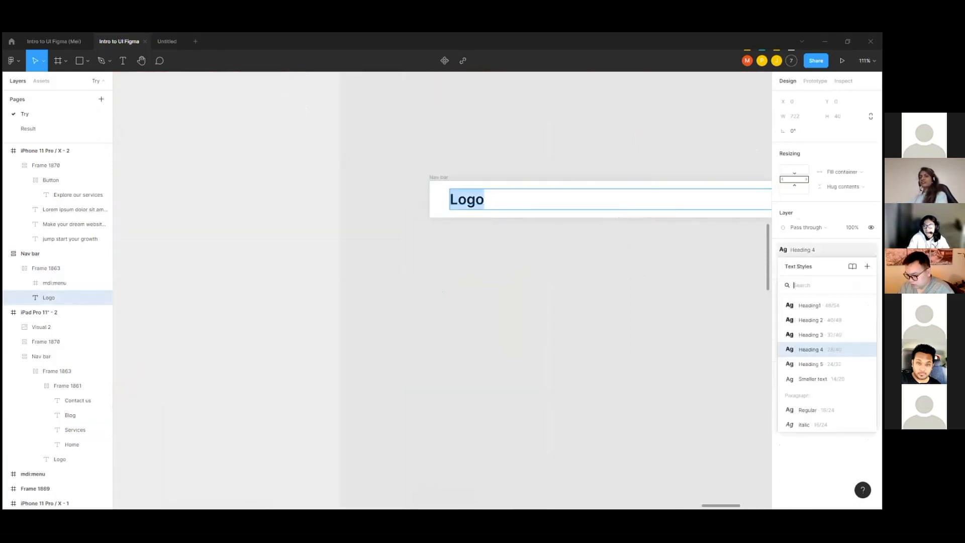
click(810, 364)
scroll(519, 263, down, 5)
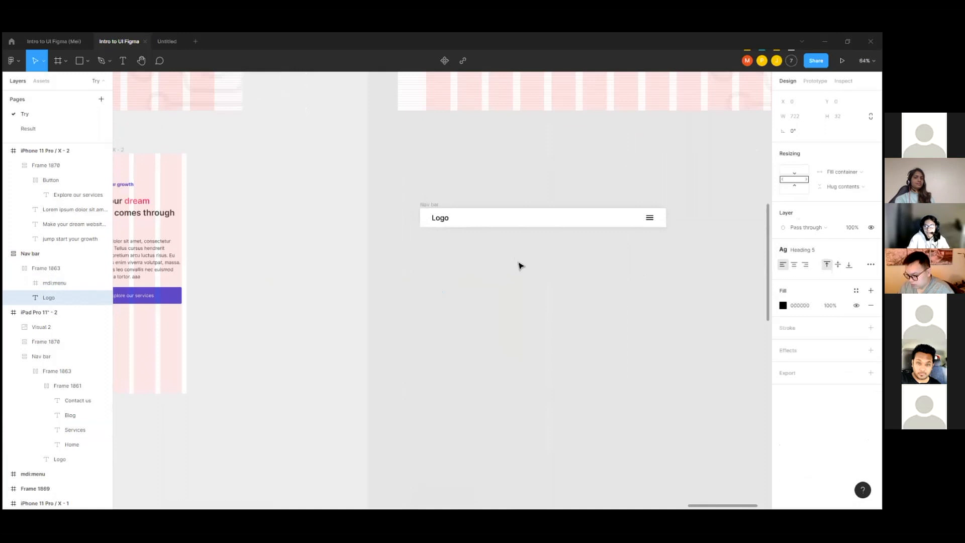
Step: Move the nav bar copy over to the iPhone 11 Pro / X - 2 frame and shift that frame down to make room above it
scroll(653, 211, down, 3)
click(558, 211)
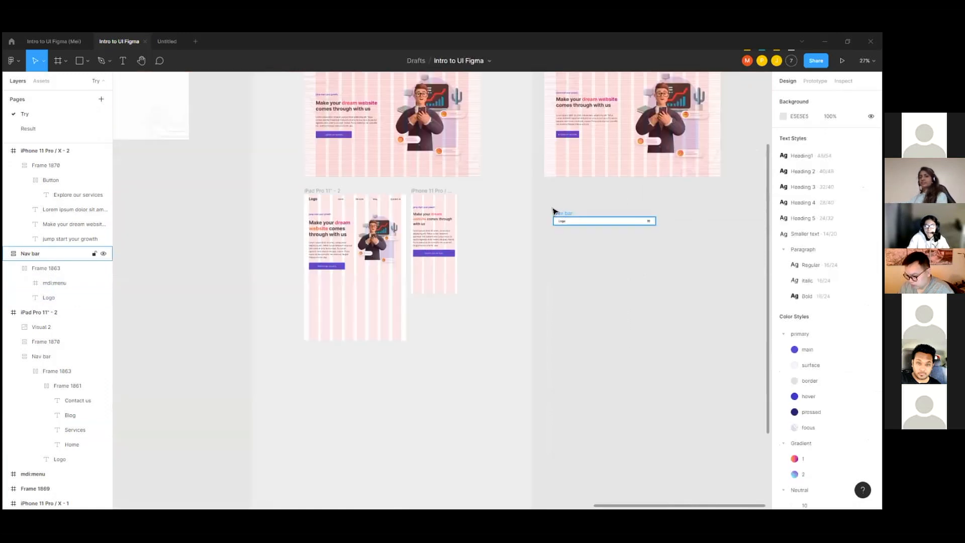
click(431, 195)
drag(431, 195, 421, 195)
drag(427, 201, 407, 197)
scroll(459, 208, up, 3)
click(536, 179)
scroll(407, 196, up, 3)
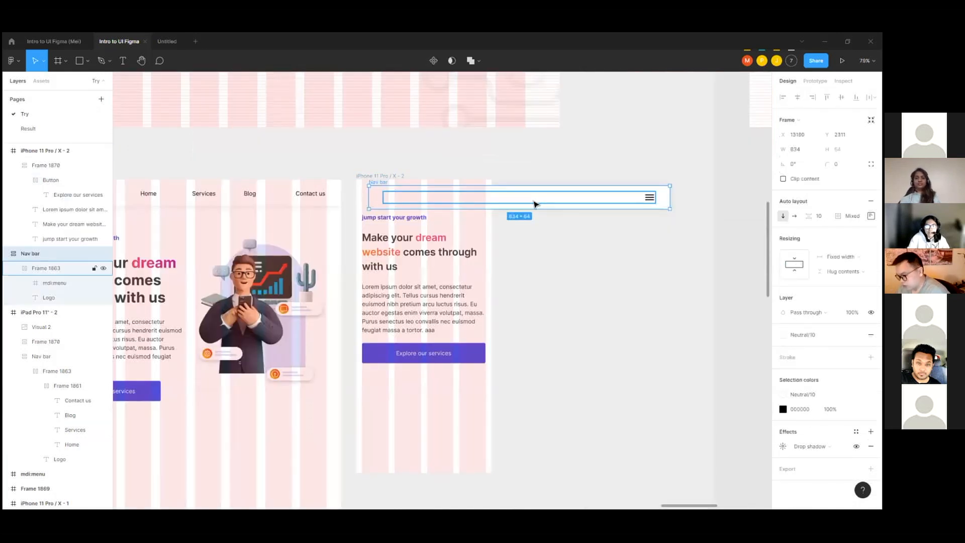
click(590, 221)
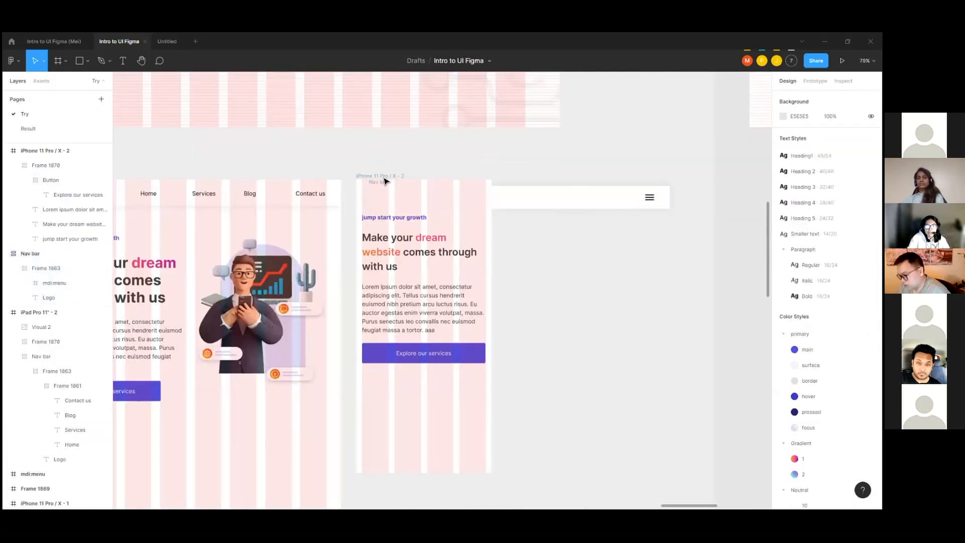
drag(388, 176, 447, 186)
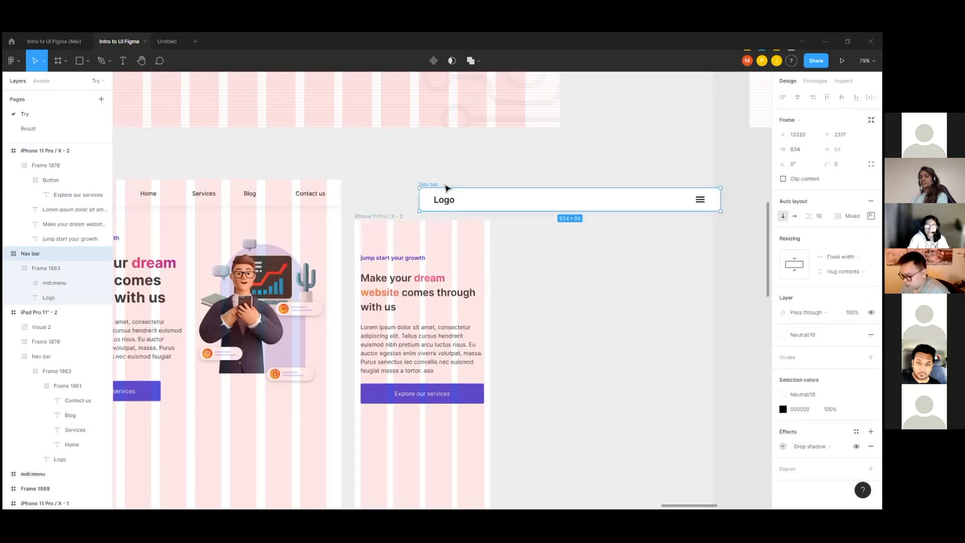
Step: Paste a duplicate of the hamburger nav bar into the iPhone 11 Pro / X - 2 frame and align it to the frame's top-left corner at X 0, Y 0
click(395, 186)
click(385, 216)
key(ctrl+v)
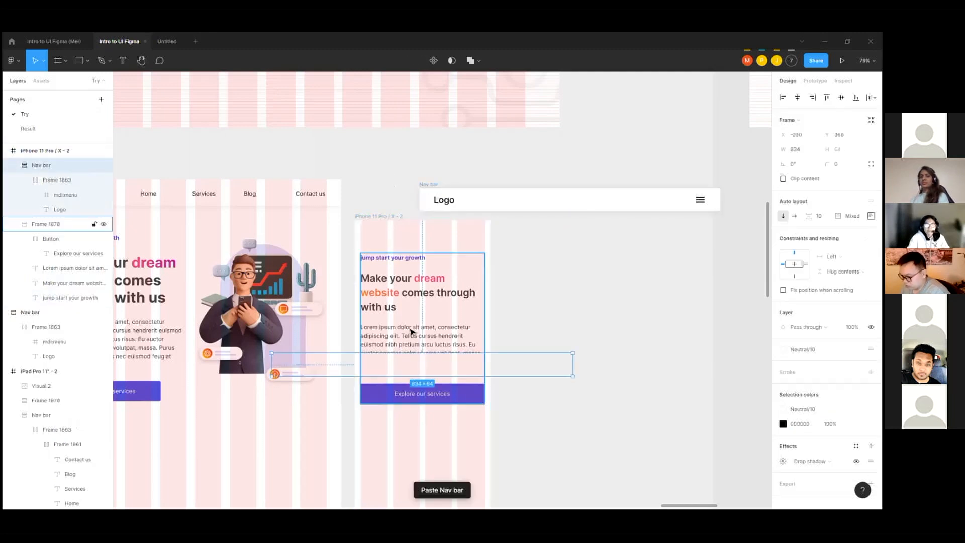
drag(442, 368, 360, 250)
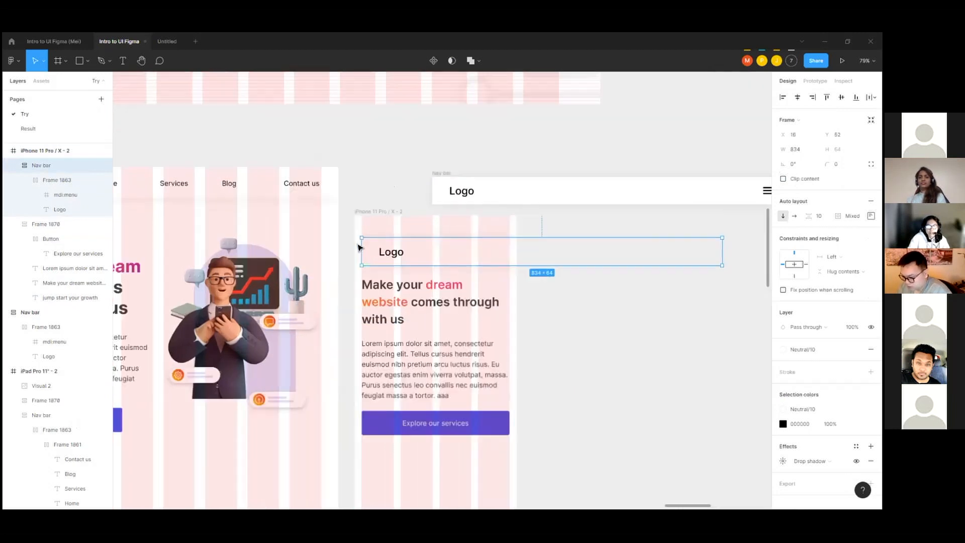
scroll(364, 243, up, 5)
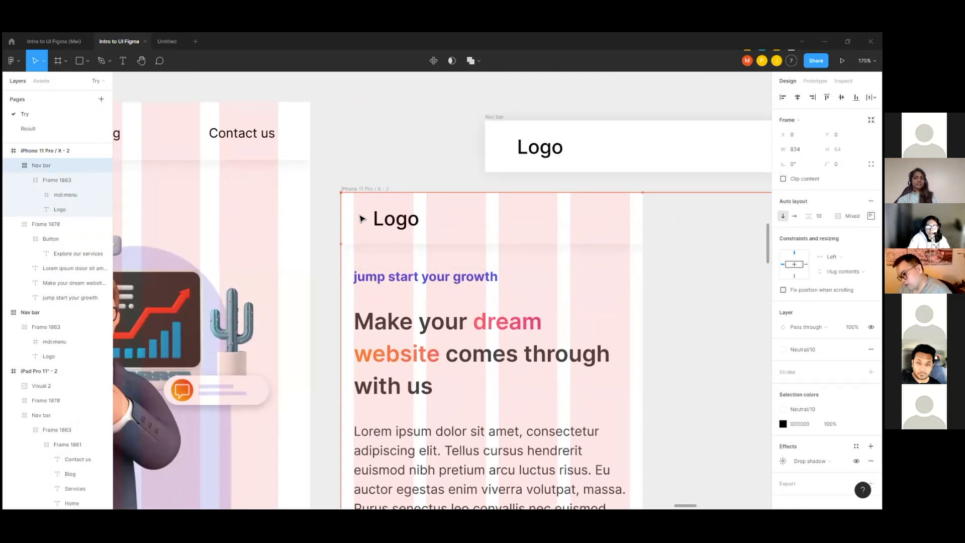
Step: Narrow the iPhone frame's nav bar to 375 px so it spans the frame's width
scroll(728, 224, down, 3)
drag(732, 221, 516, 222)
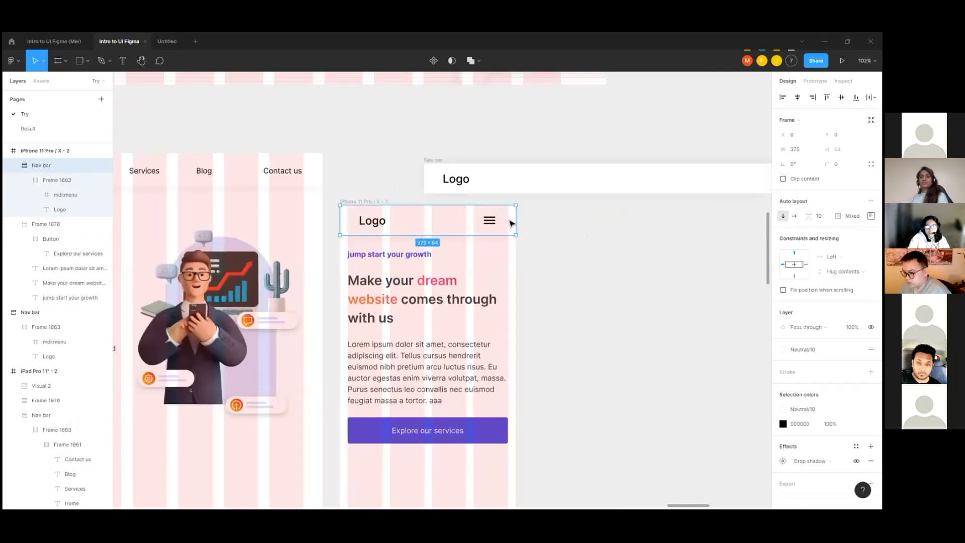
scroll(513, 222, up, 3)
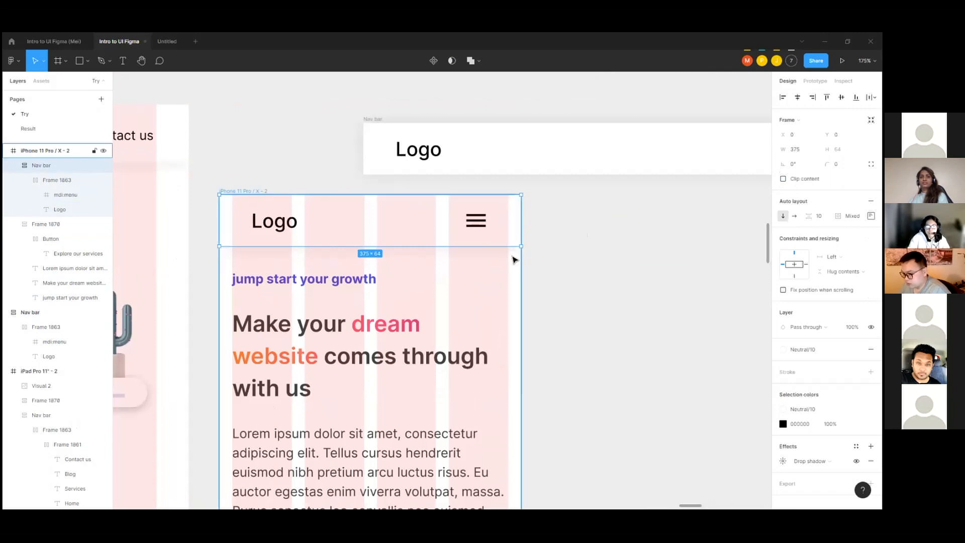
Step: Set the left and right padding of the iPhone nav bar's auto layout to 16
scroll(514, 260, down, 1)
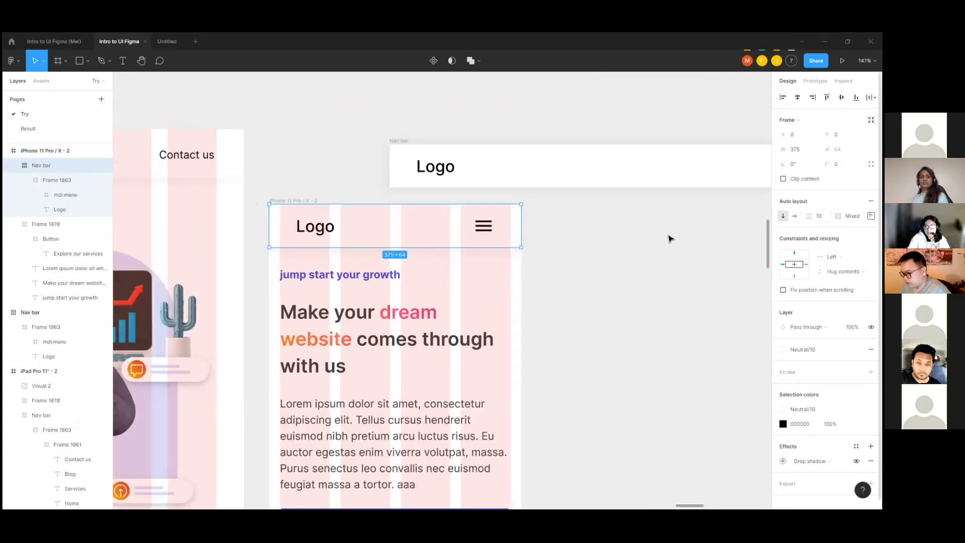
click(871, 215)
click(813, 255)
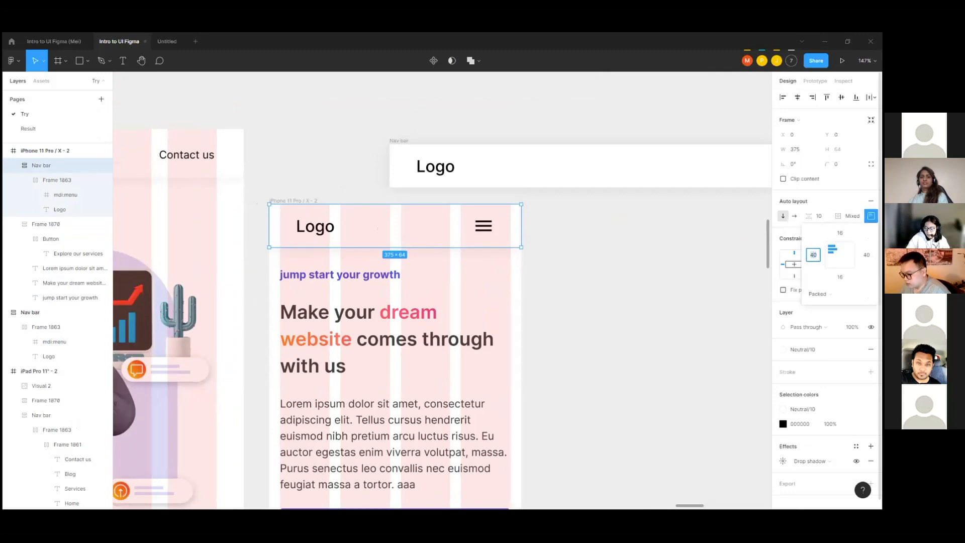
key(Tab)
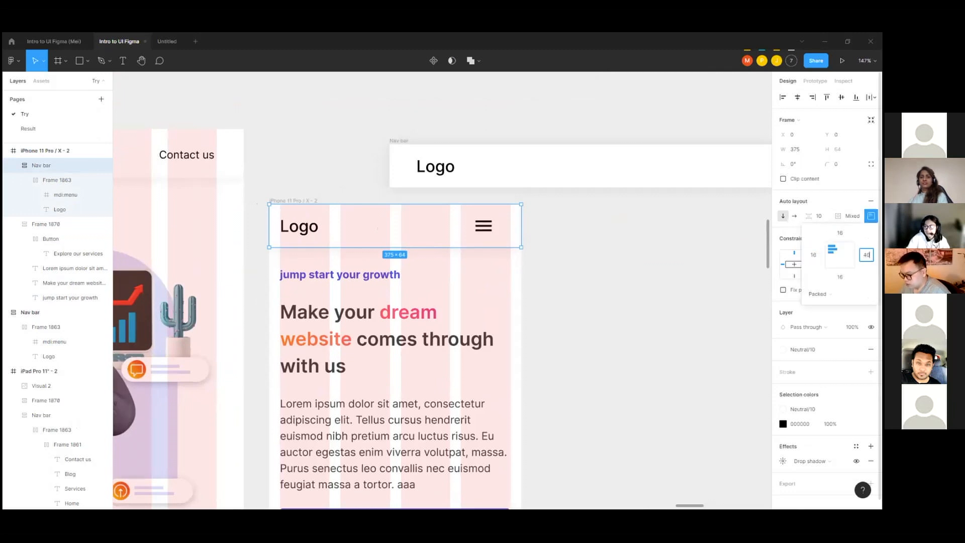
key(Return)
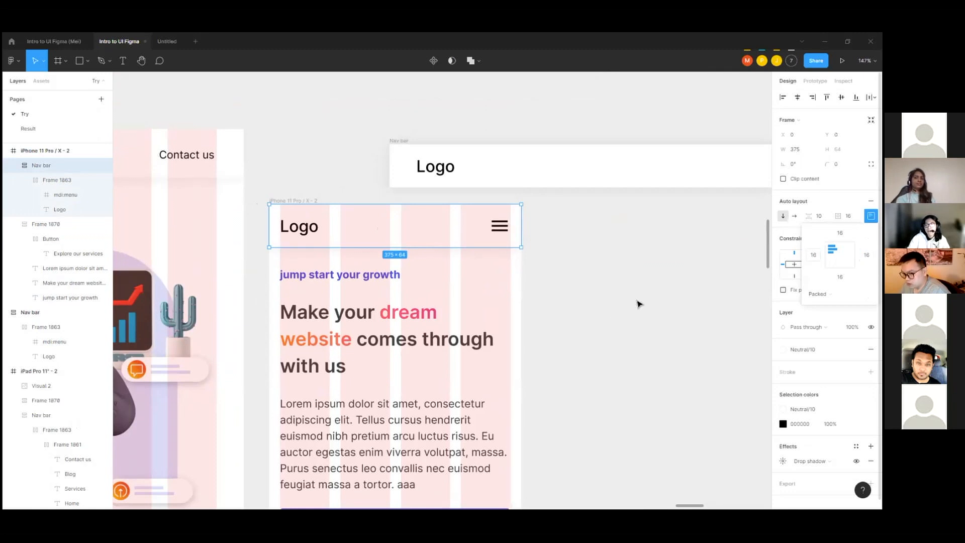
click(540, 239)
Step: Move the spare nav bar copy away from the iPhone frame and delete it
scroll(394, 168, down, 6)
drag(409, 164, 632, 213)
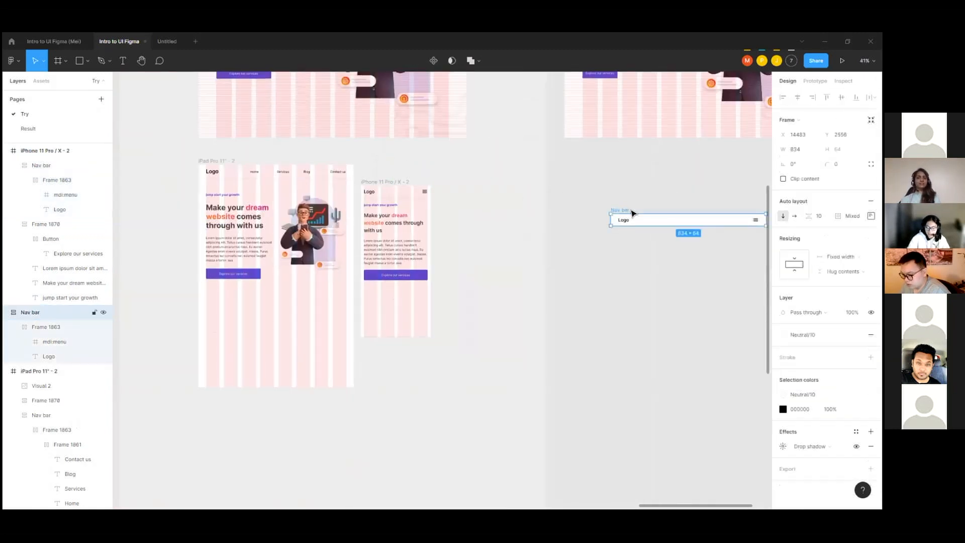
key(Delete)
Step: Hide the layout grids on the Desktop - 5, iPad Pro 11" - 2 and iPhone 11 Pro / X - 2 frames
scroll(603, 349, down, 4)
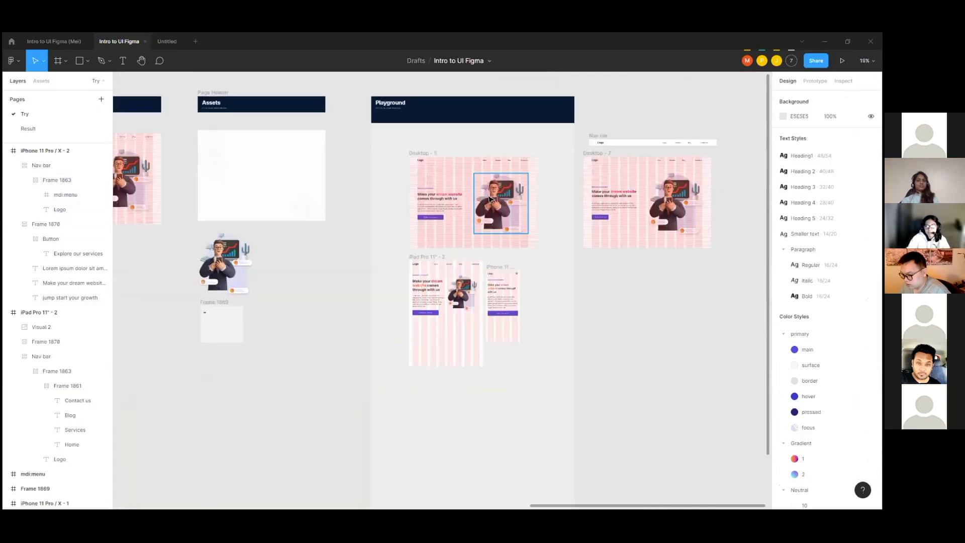
scroll(484, 157, up, 4)
click(485, 155)
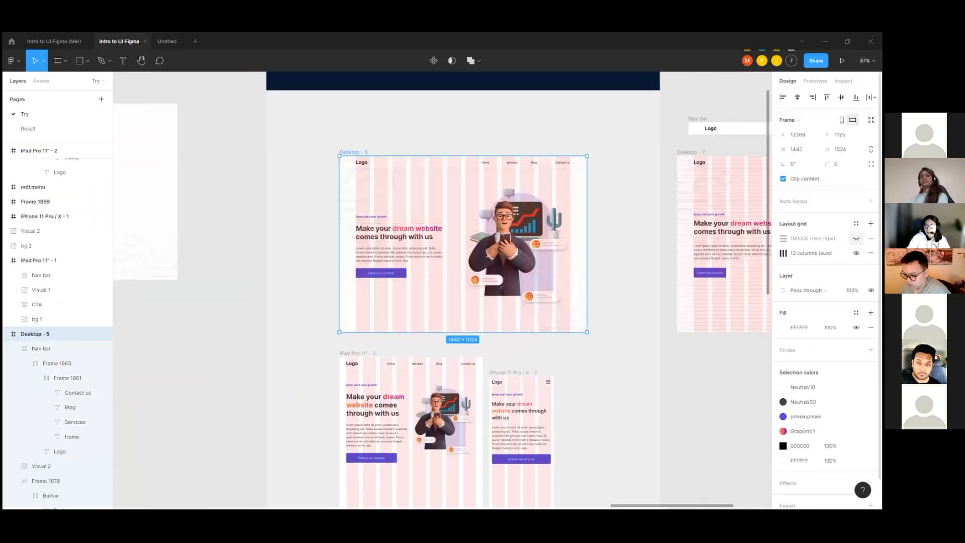
scroll(342, 213, down, 3)
click(346, 293)
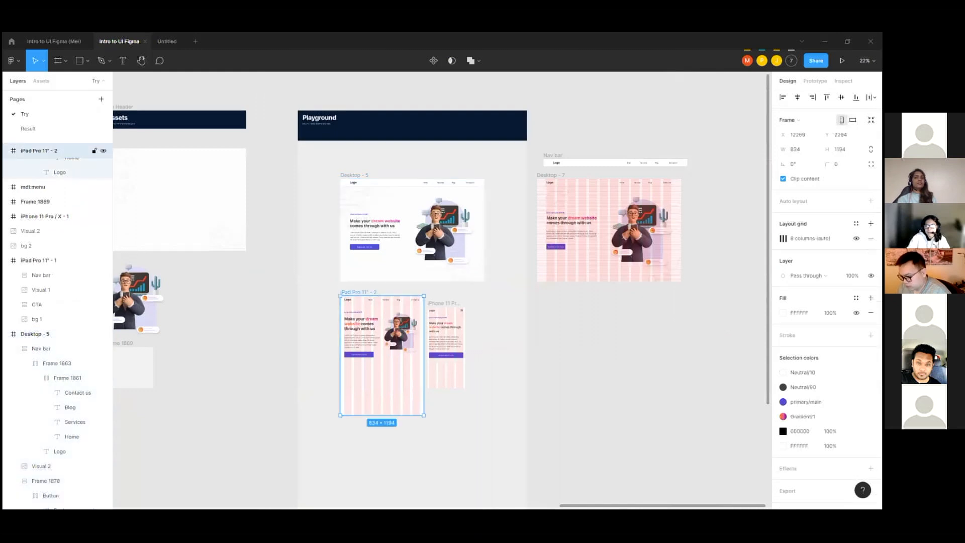
click(449, 303)
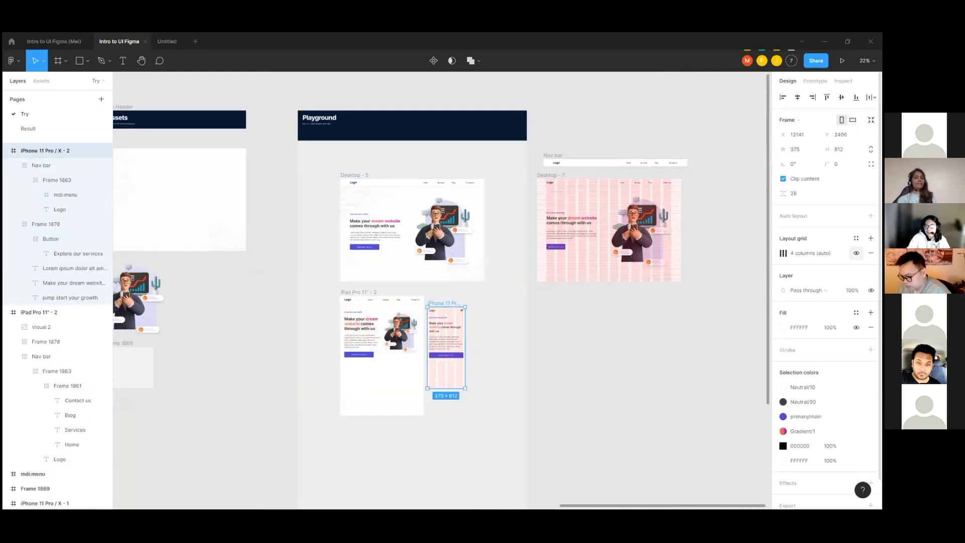
scroll(365, 351, up, 2)
scroll(437, 308, down, 1)
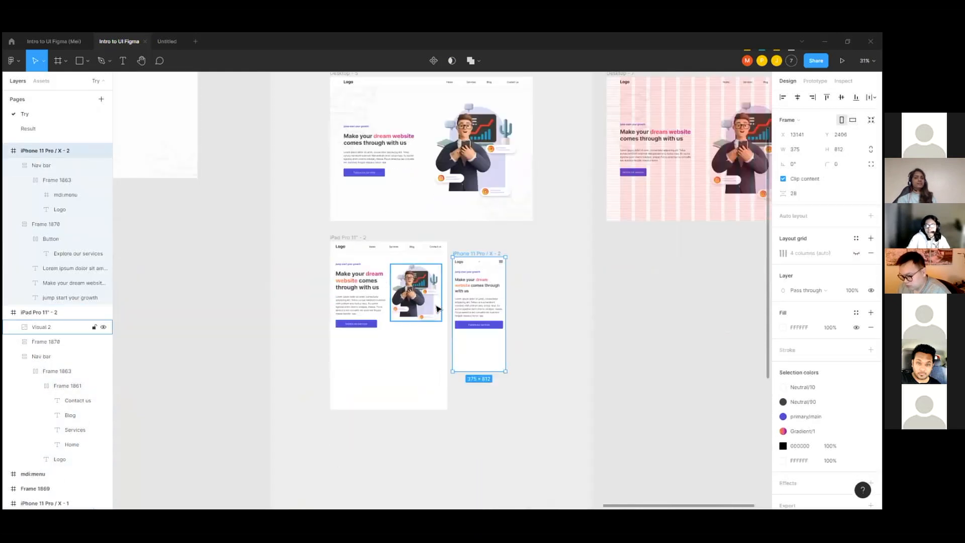
Step: Place a copy of the iPad frame's Visual 2 illustration in the iPhone frame below the Explore our services button and review the layouts
drag(410, 296, 479, 368)
click(565, 321)
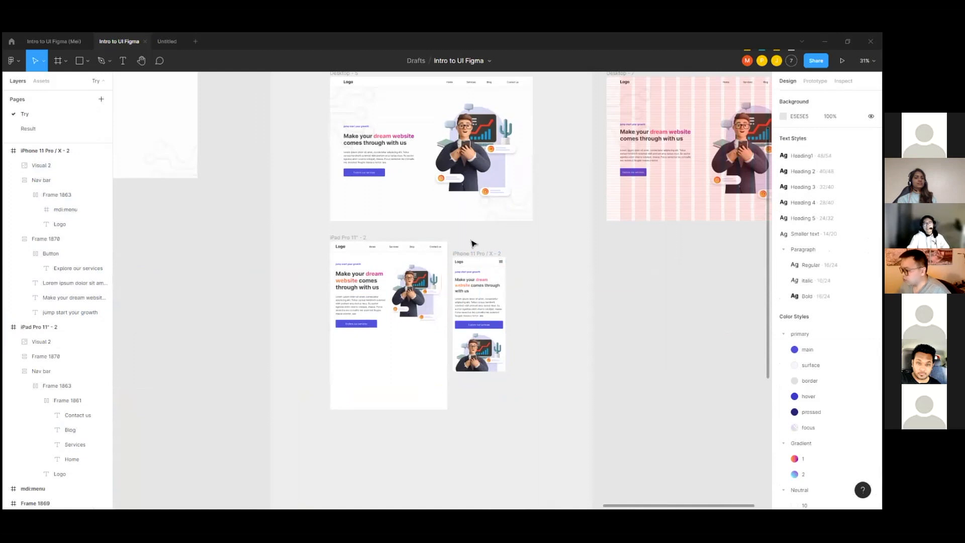
scroll(461, 258, up, 1)
scroll(461, 258, up, 2)
scroll(503, 211, up, 2)
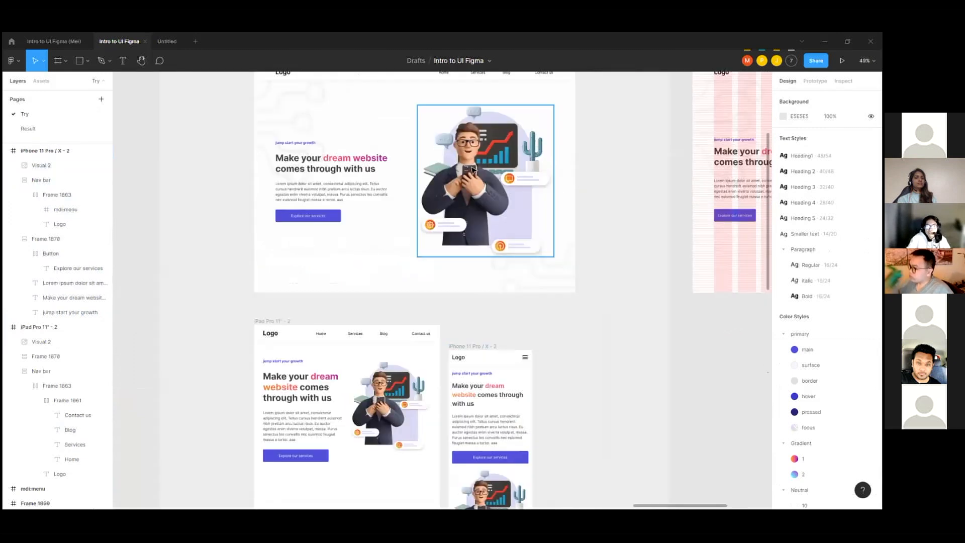
scroll(512, 209, down, 3)
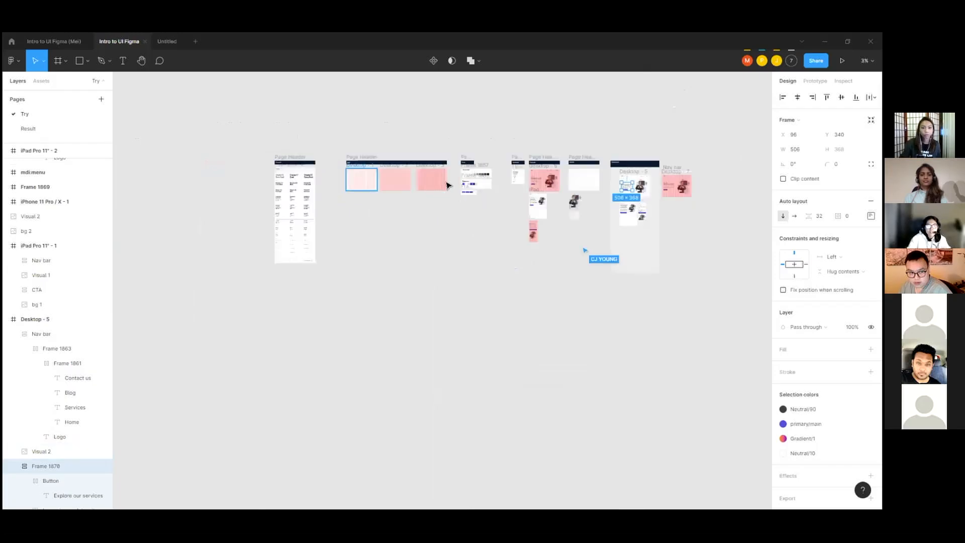
Step: Go to the Grid section of the canvas and select the Desktop - 1 frame to examine its column layout grid settings
scroll(486, 183, up, 5)
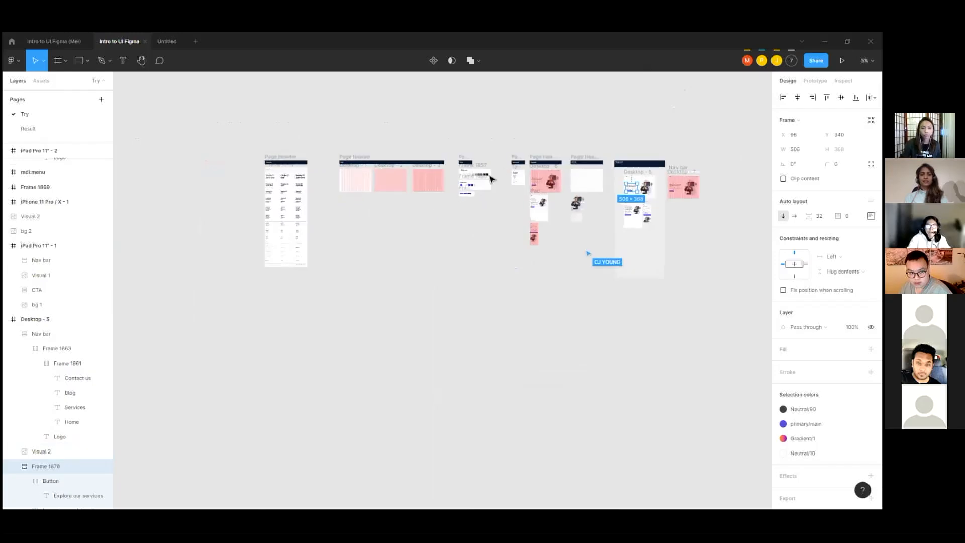
scroll(508, 188, up, 3)
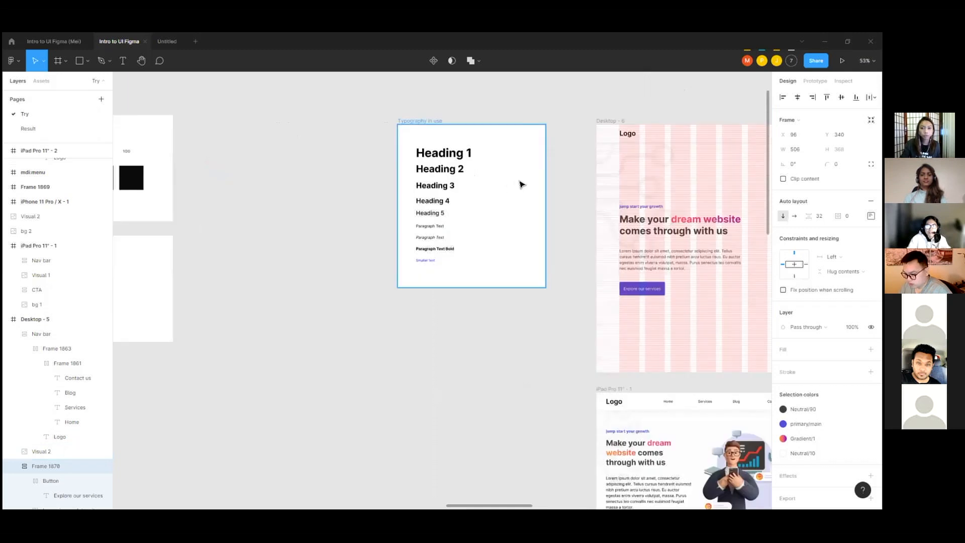
scroll(519, 183, down, 10)
scroll(273, 181, up, 6)
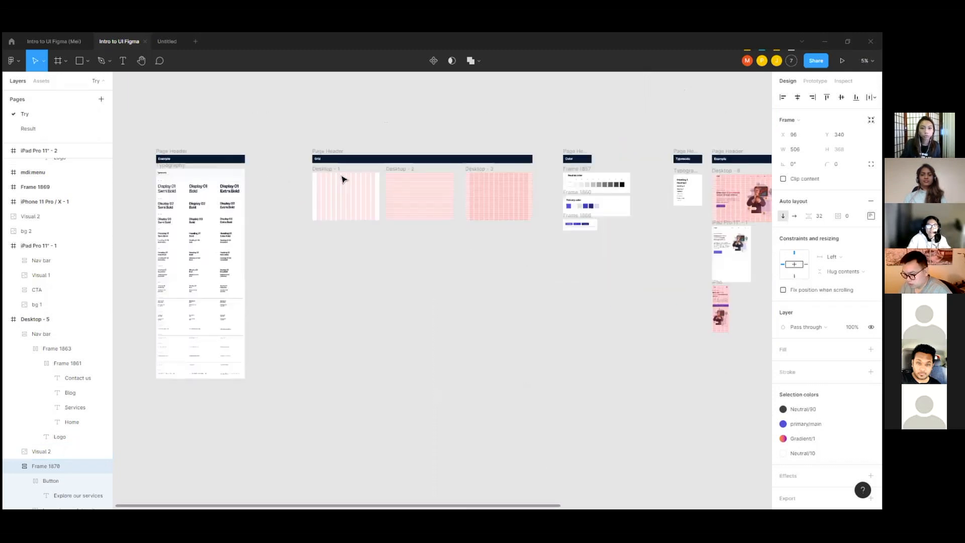
click(328, 168)
scroll(328, 169, down, 1)
scroll(326, 158, up, 2)
click(327, 146)
click(295, 152)
click(329, 146)
click(288, 153)
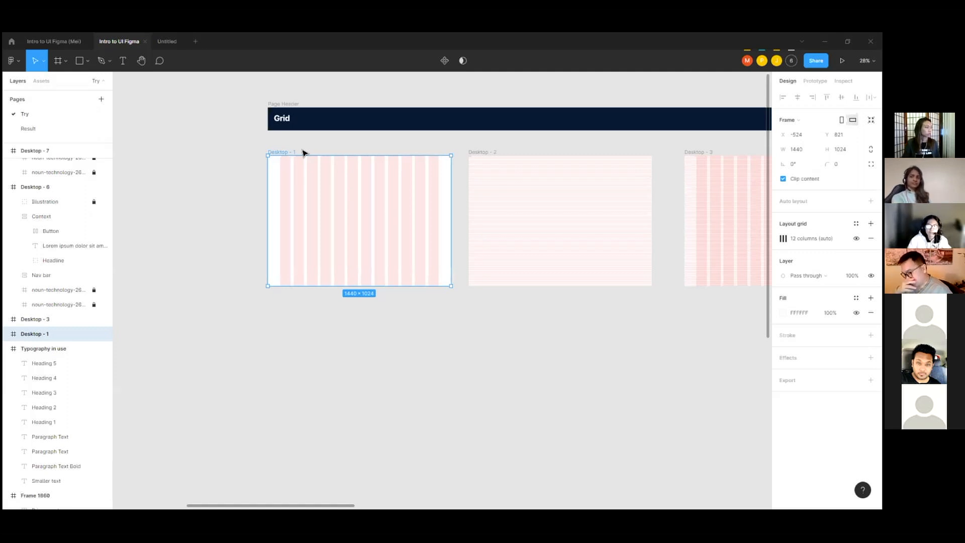
click(298, 140)
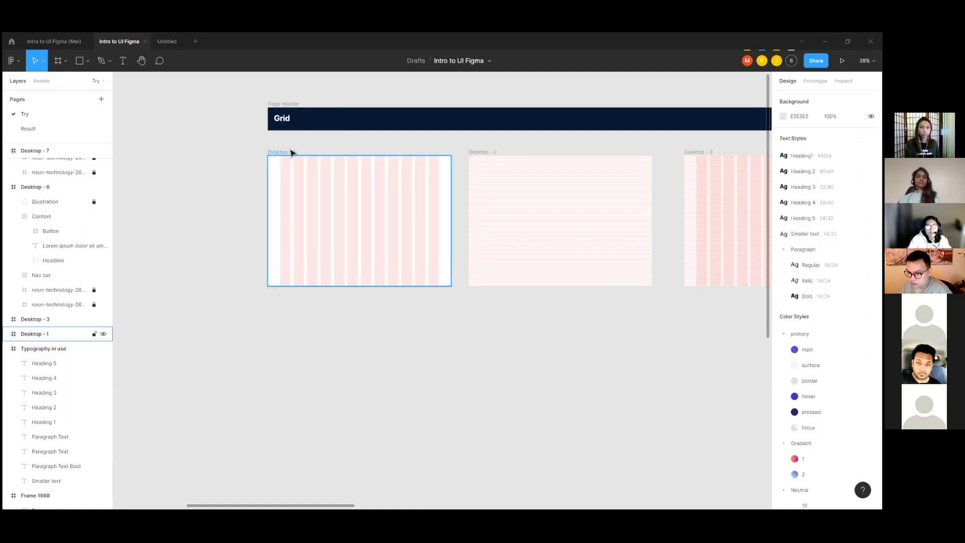
click(291, 151)
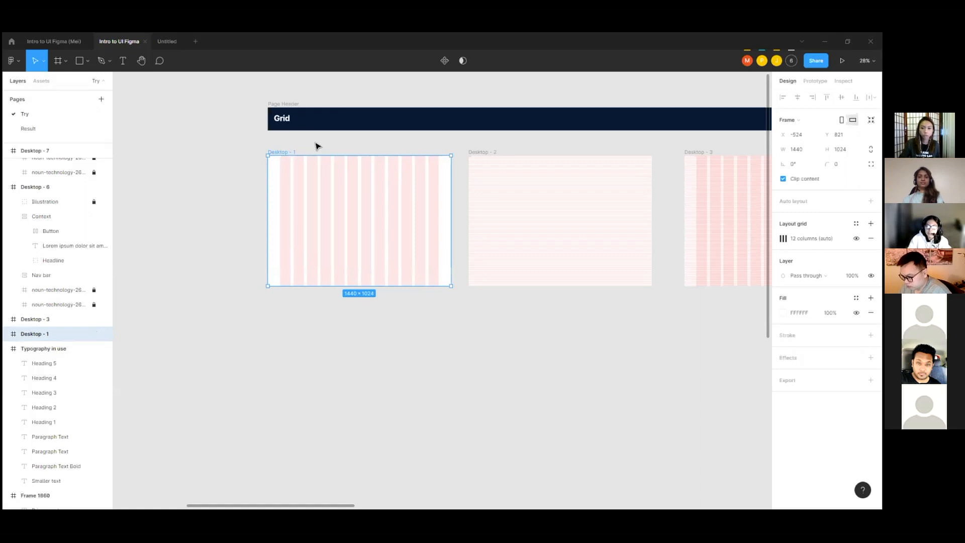
click(313, 147)
click(287, 153)
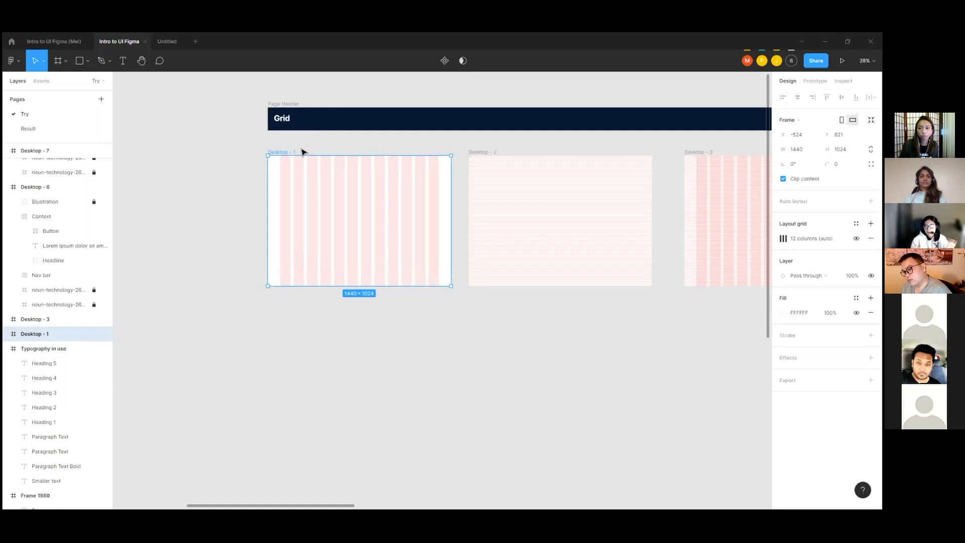
Step: Examine the margins, columns and gutters of the Desktop - 1 grid up close and at full-frame view
scroll(254, 193, up, 3)
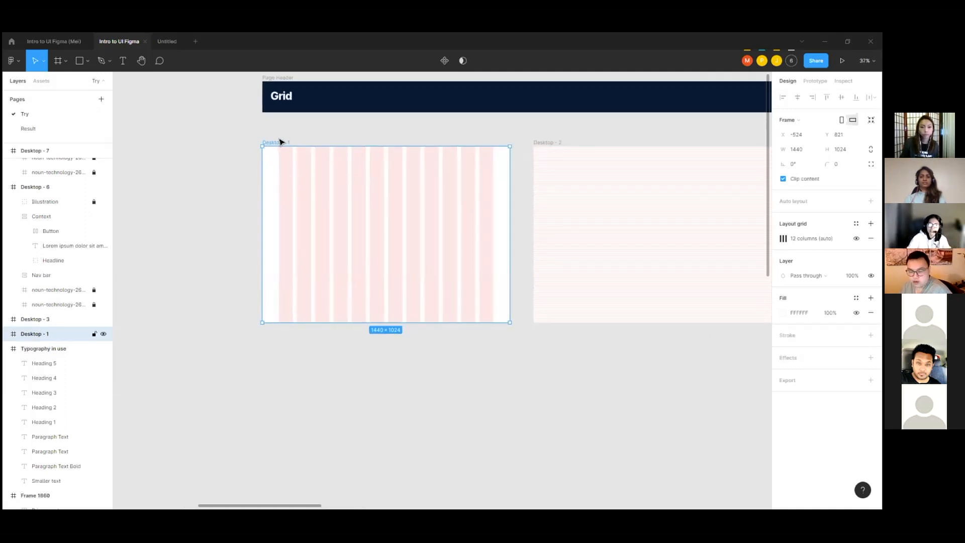
scroll(285, 216, down, 2)
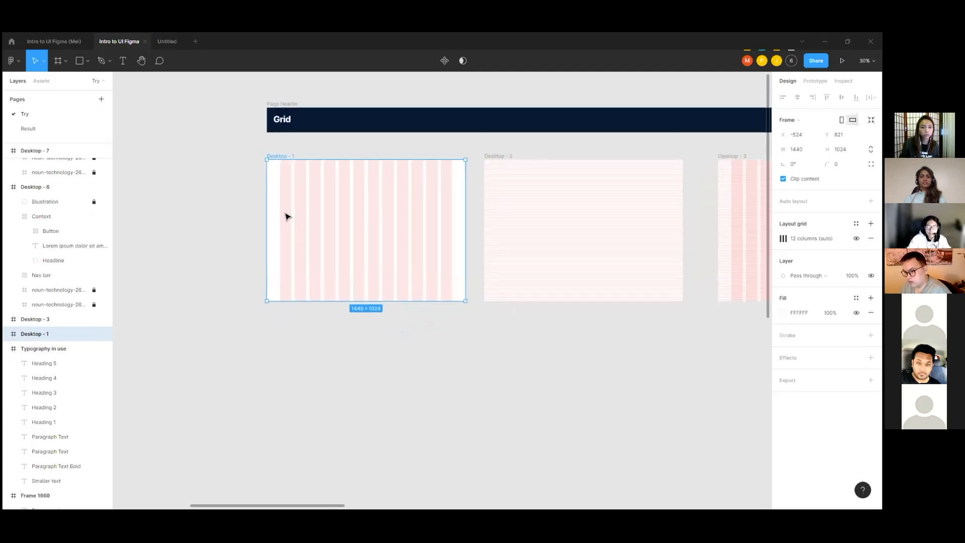
scroll(285, 216, up, 1)
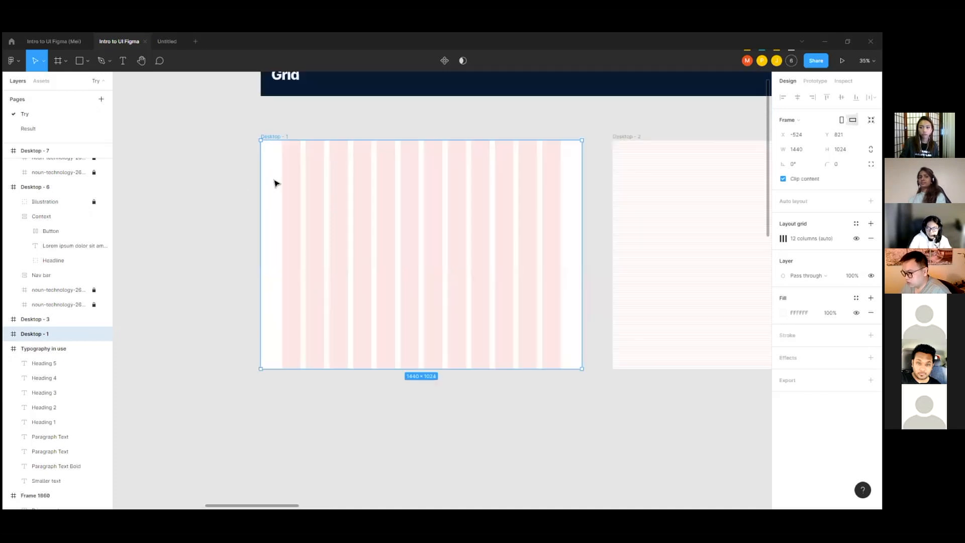
scroll(273, 181, up, 5)
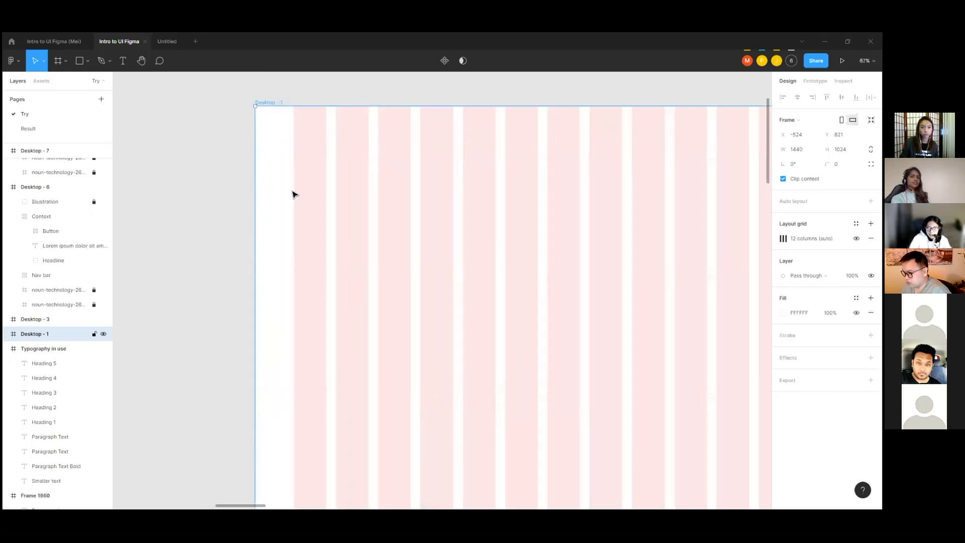
scroll(270, 169, down, 5)
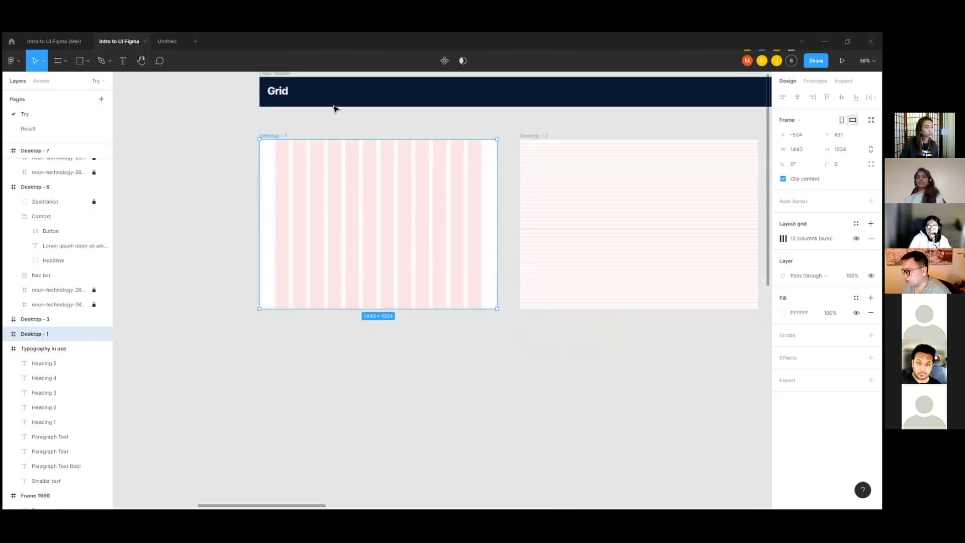
click(325, 130)
click(297, 130)
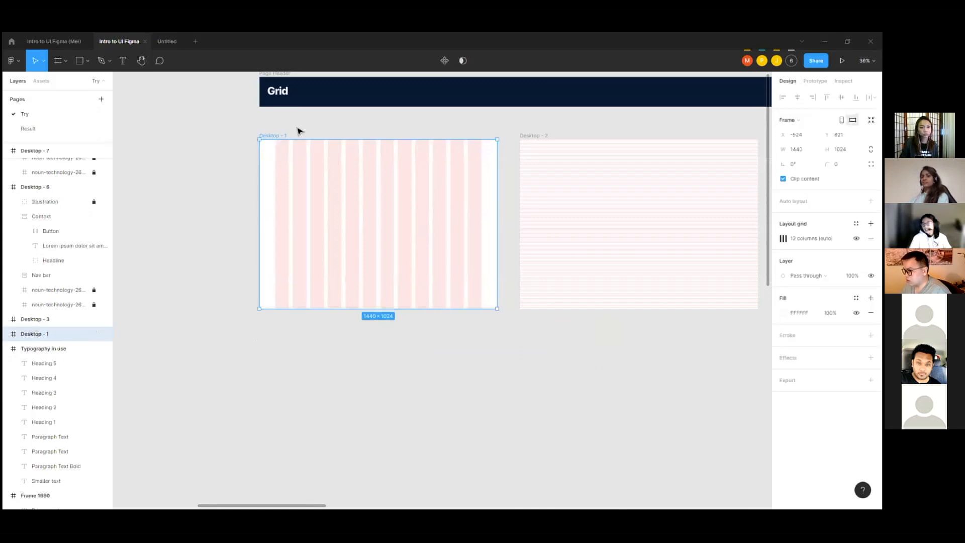
click(297, 130)
click(286, 133)
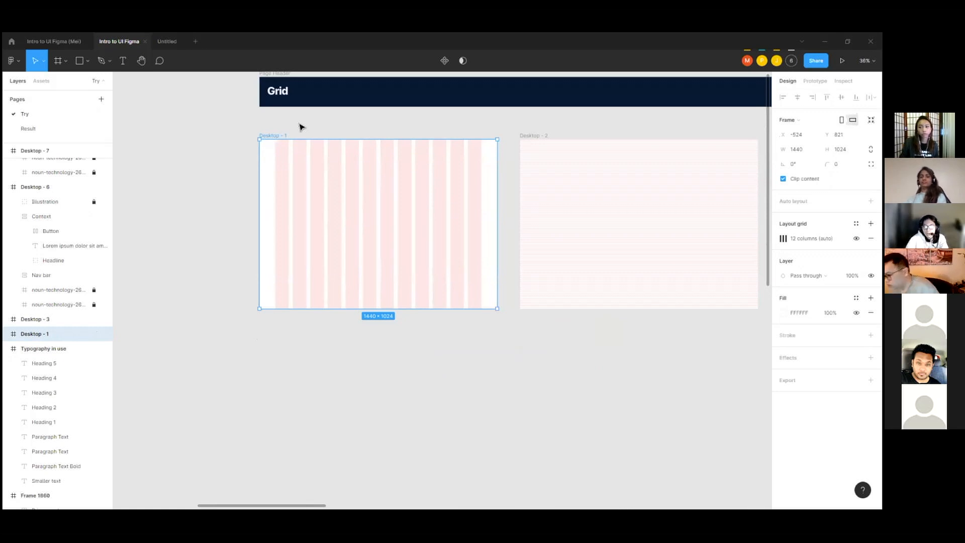
Step: Search the Figma Community for "Grid" resources
click(11, 43)
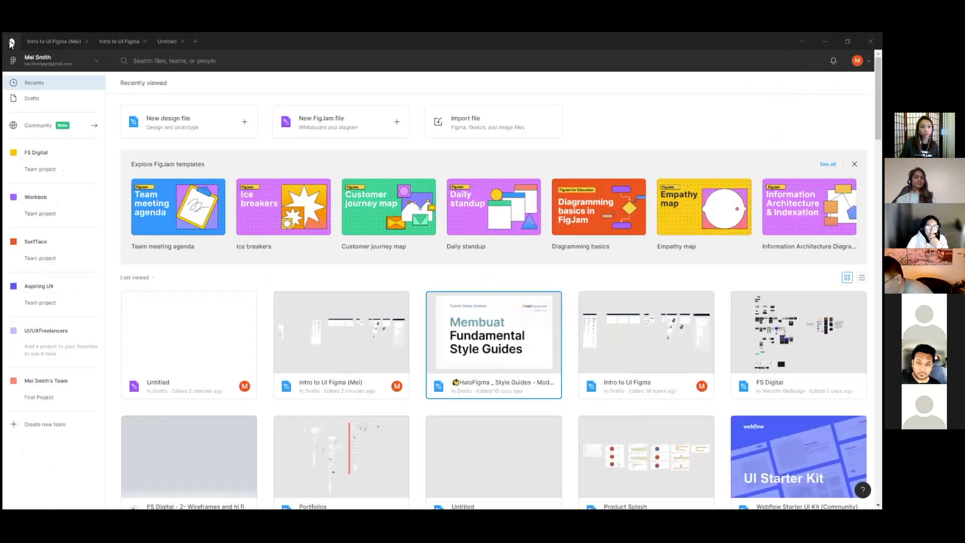
click(40, 129)
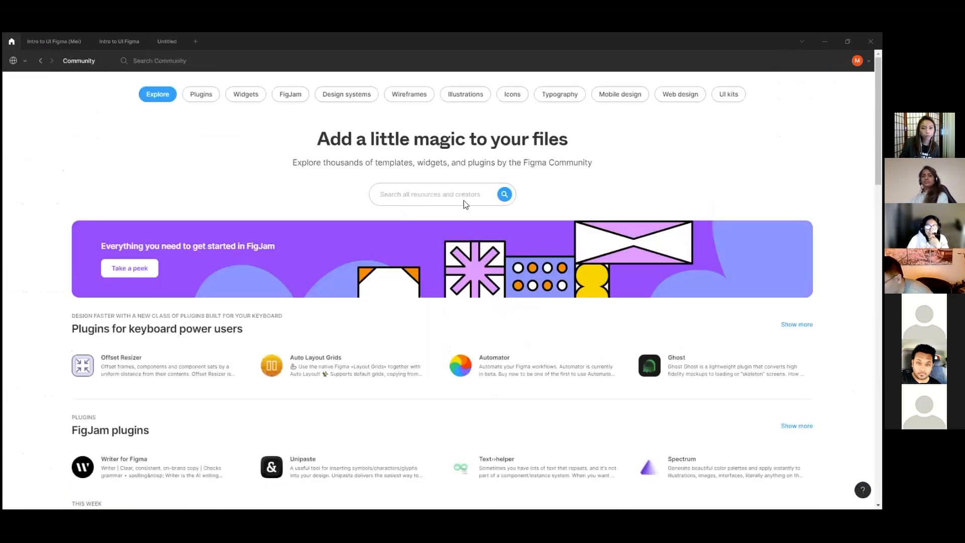
text(Grid)
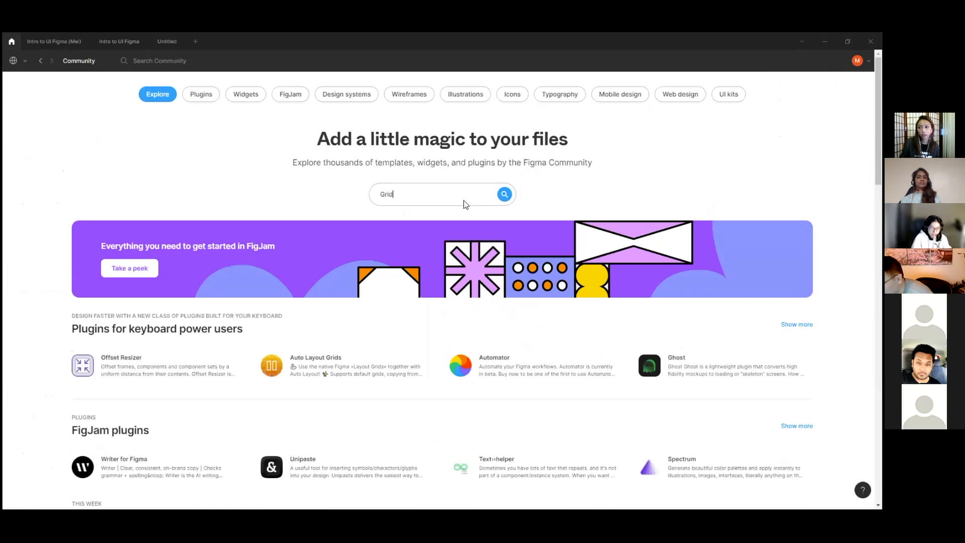
key(Return)
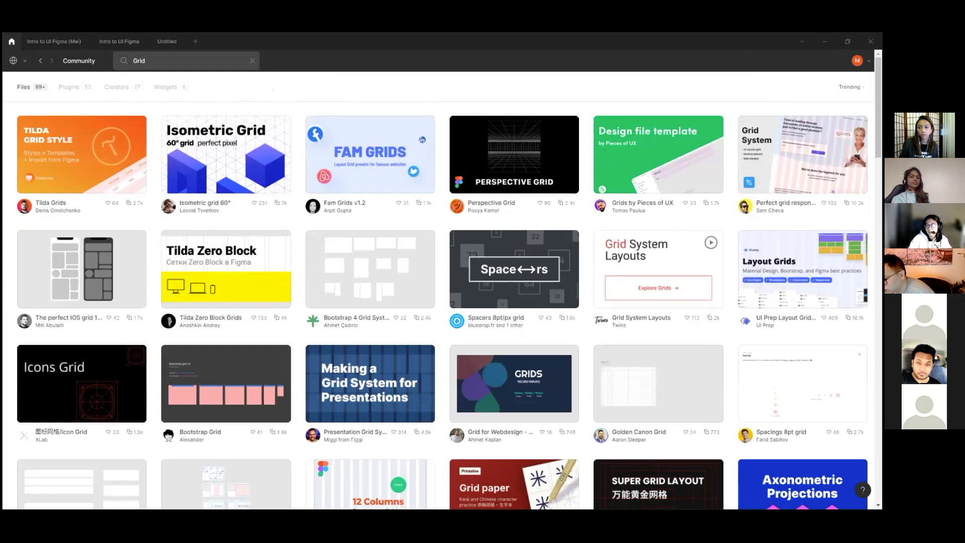
Step: Preview the Perfect grid responsive community file, then go back to the Intro to UI Figma file
click(780, 164)
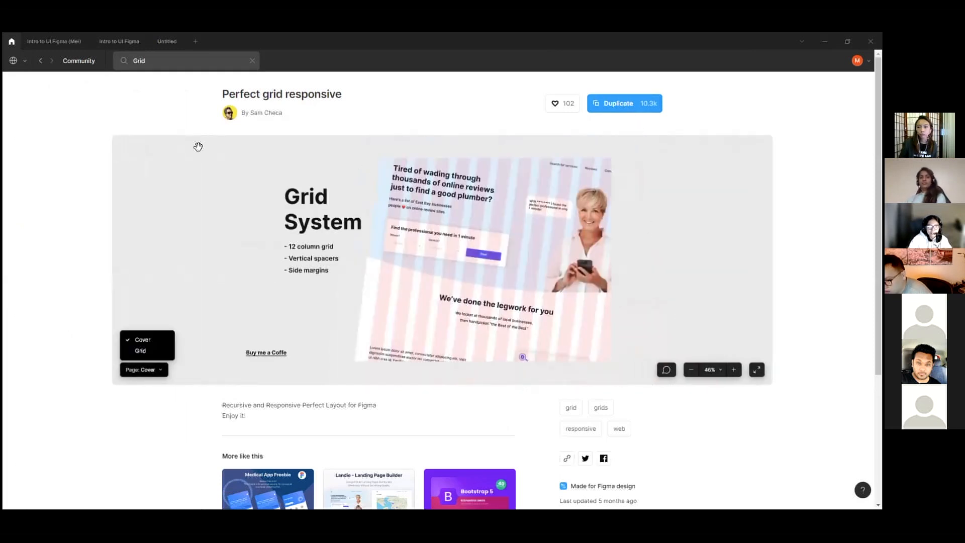
click(41, 62)
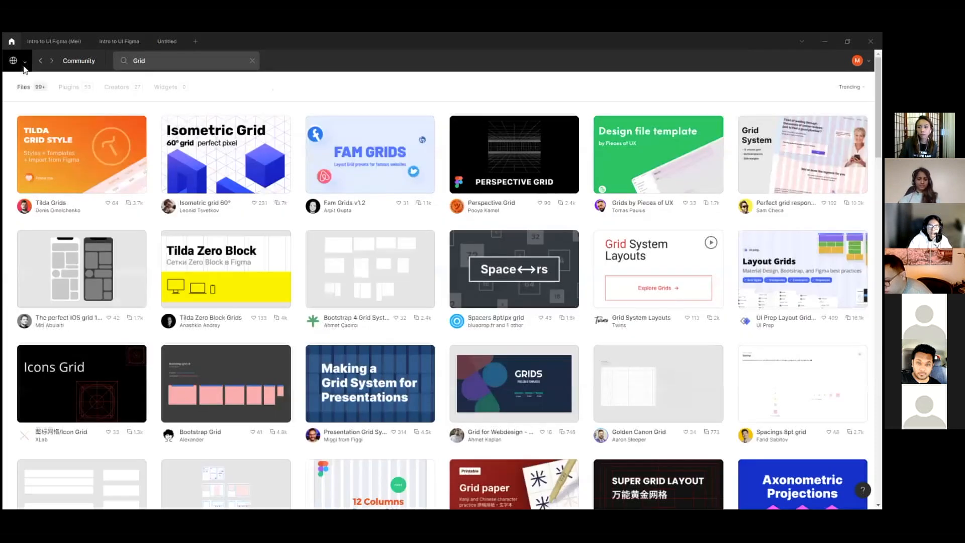
click(20, 62)
click(34, 105)
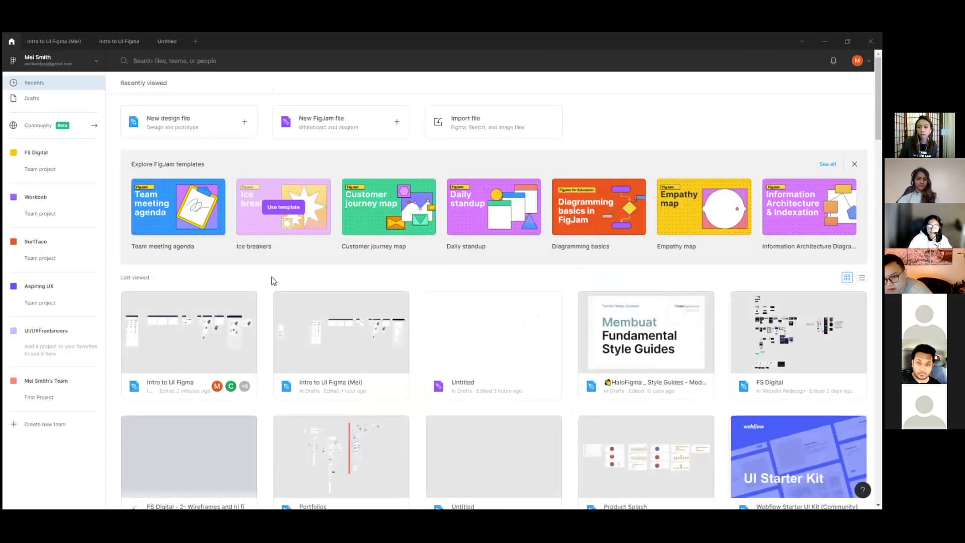
click(122, 42)
Step: Create a new text style named H3 from the Heading 3 text in the Typography in use frame
scroll(338, 136, up, 2)
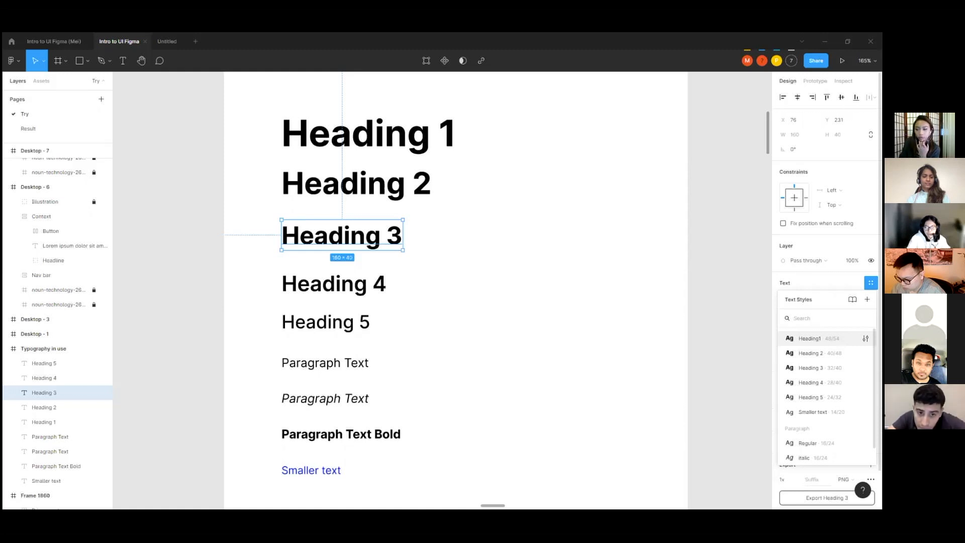
click(871, 283)
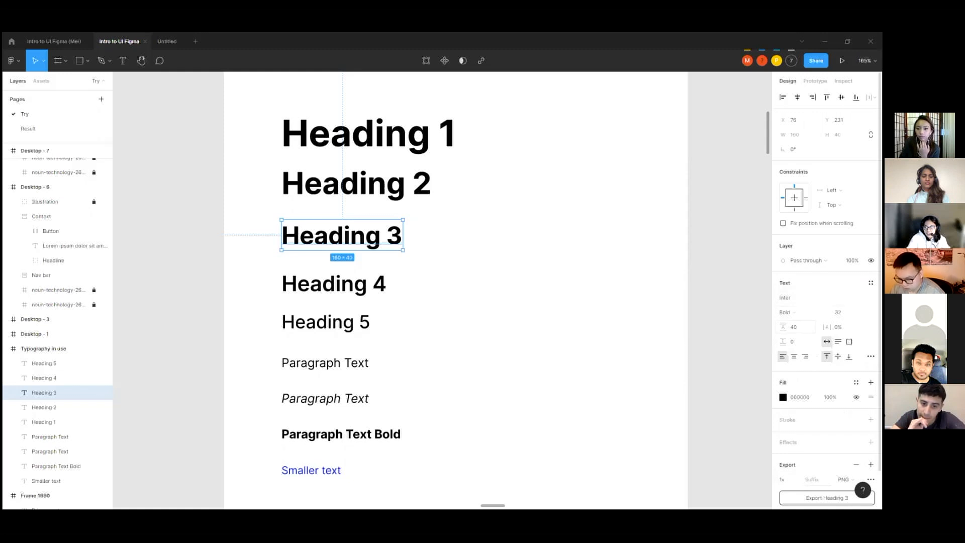
click(871, 283)
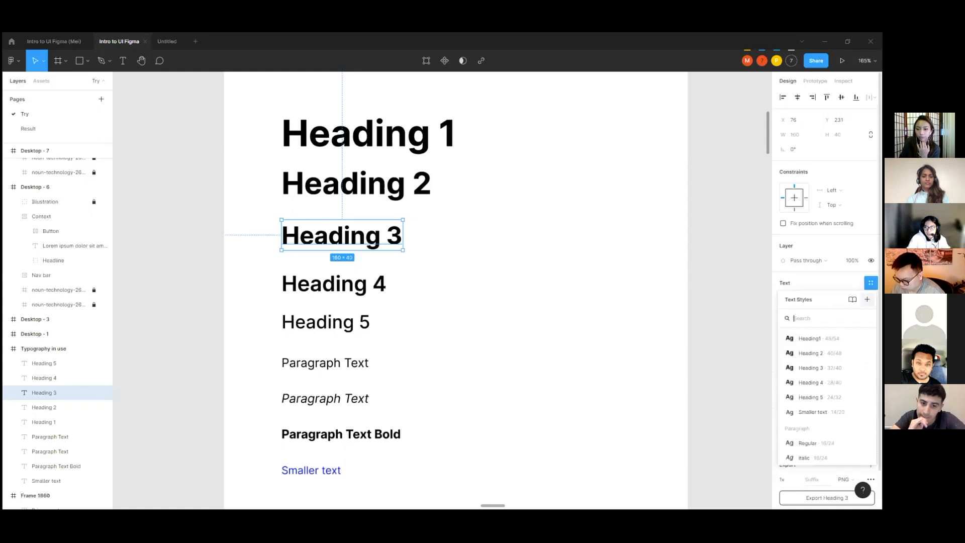
click(867, 299)
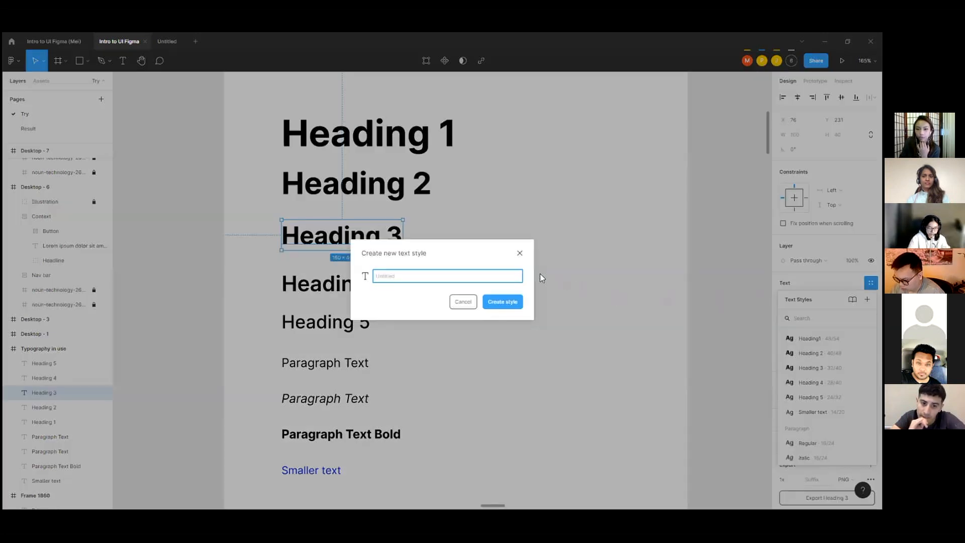
text(H3)
key(Return)
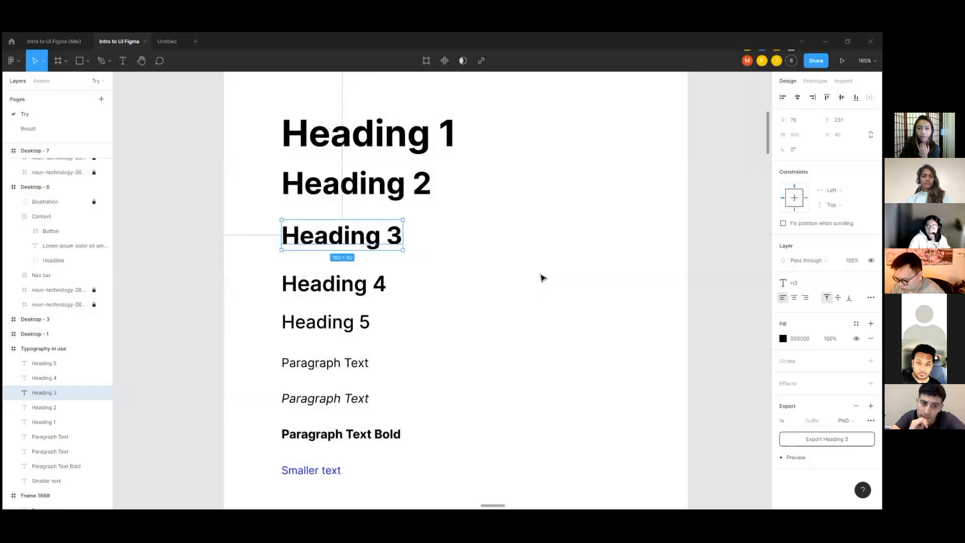
Step: Change the Heading 3 text style's font weight to Regular, then close the style editor and deselect the text
click(820, 283)
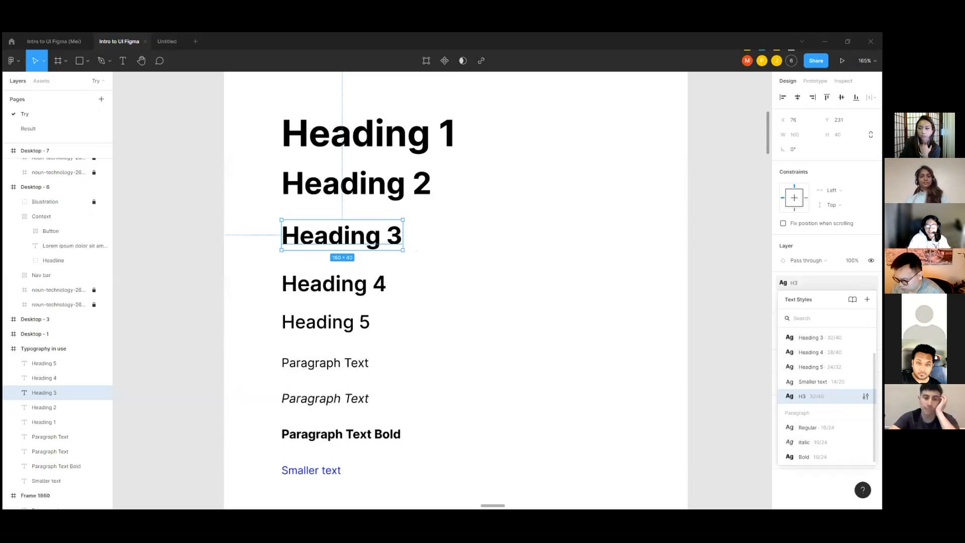
scroll(827, 382, up, 1)
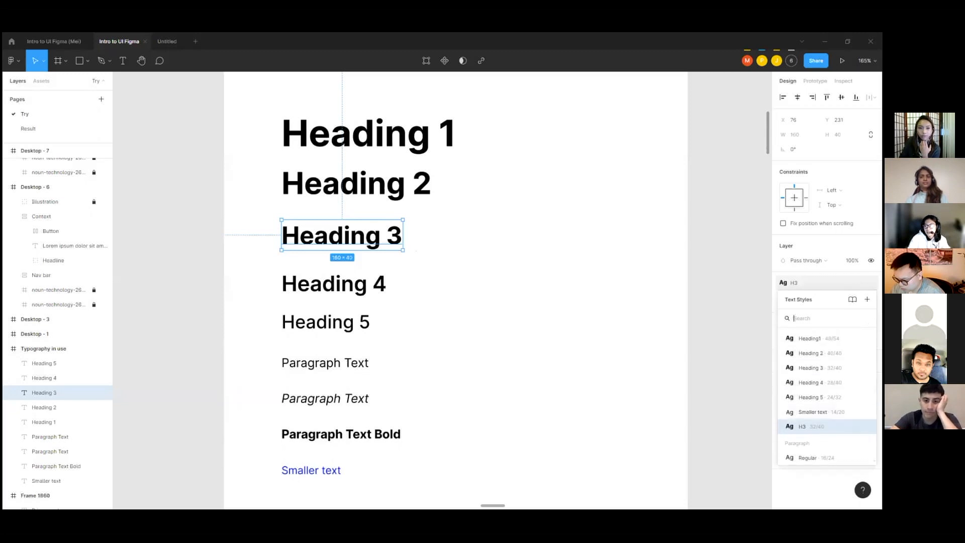
click(866, 367)
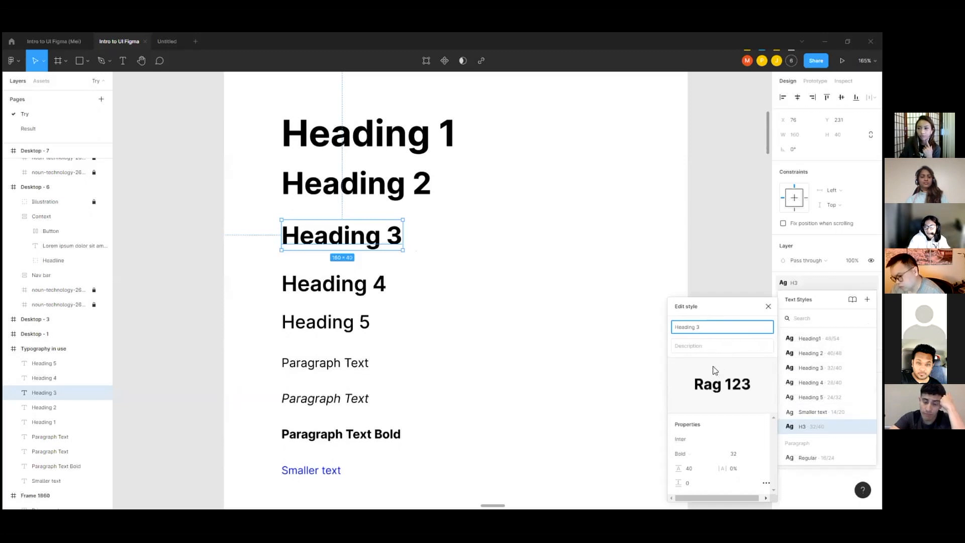
click(718, 455)
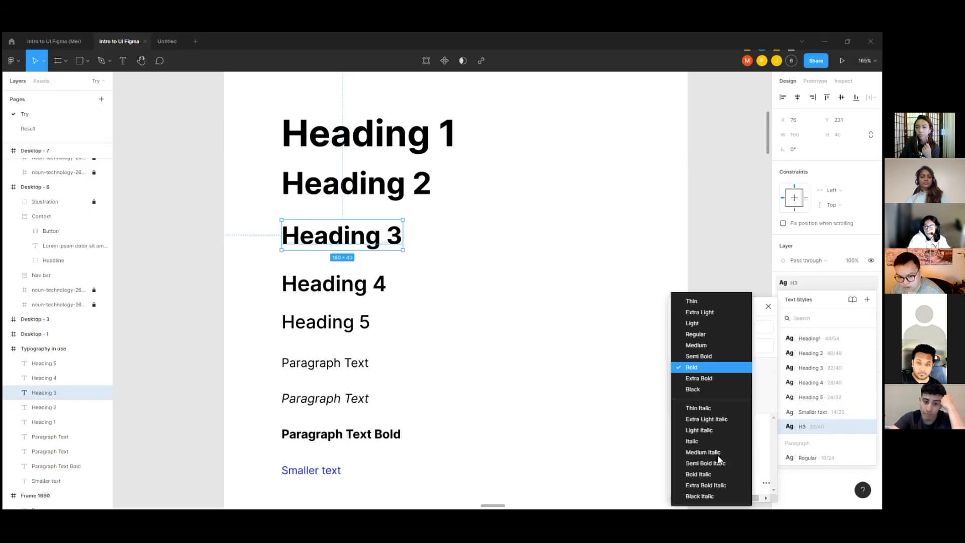
click(700, 372)
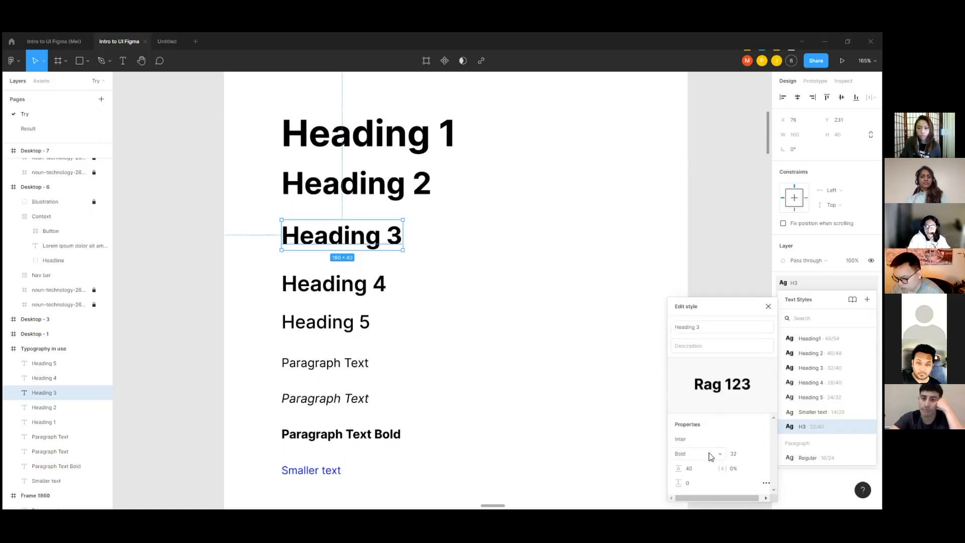
click(722, 456)
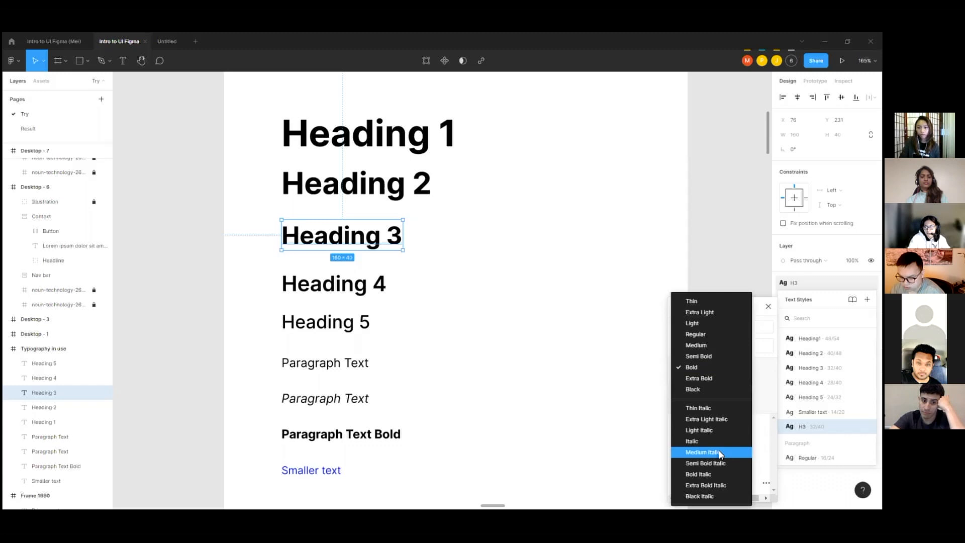
click(720, 340)
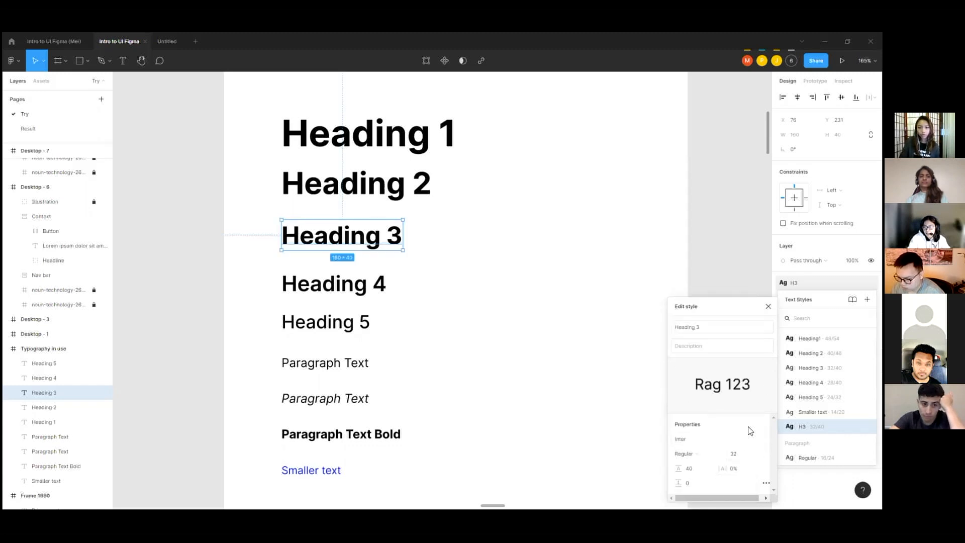
scroll(558, 347, down, 3)
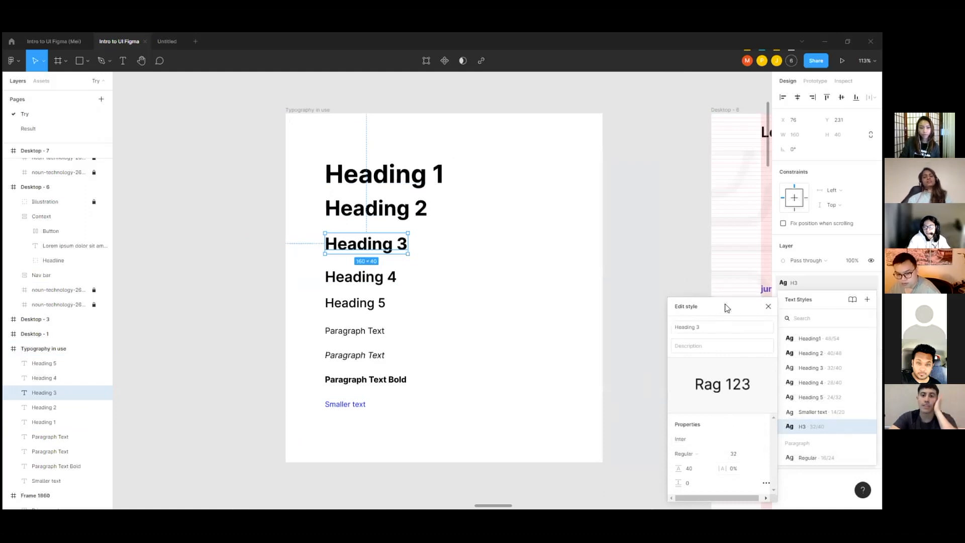
click(625, 295)
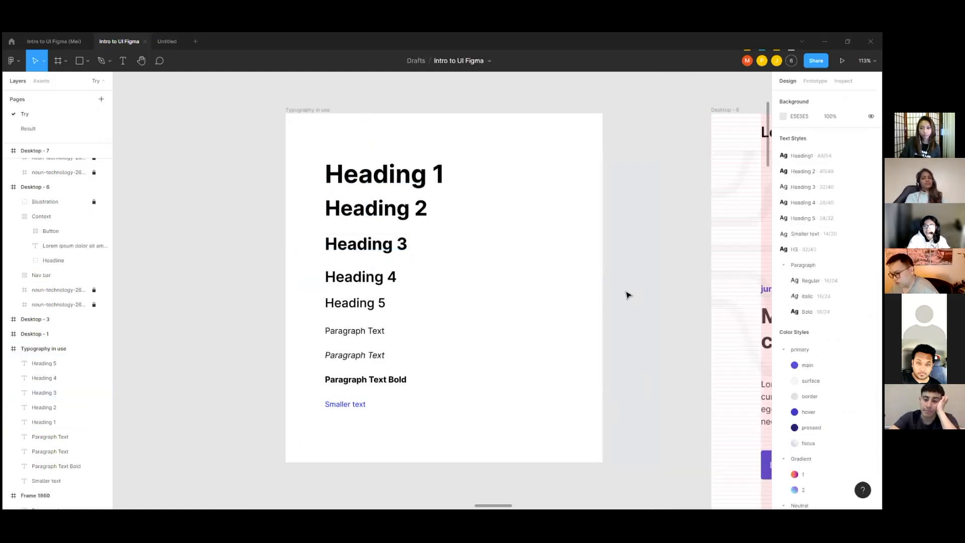